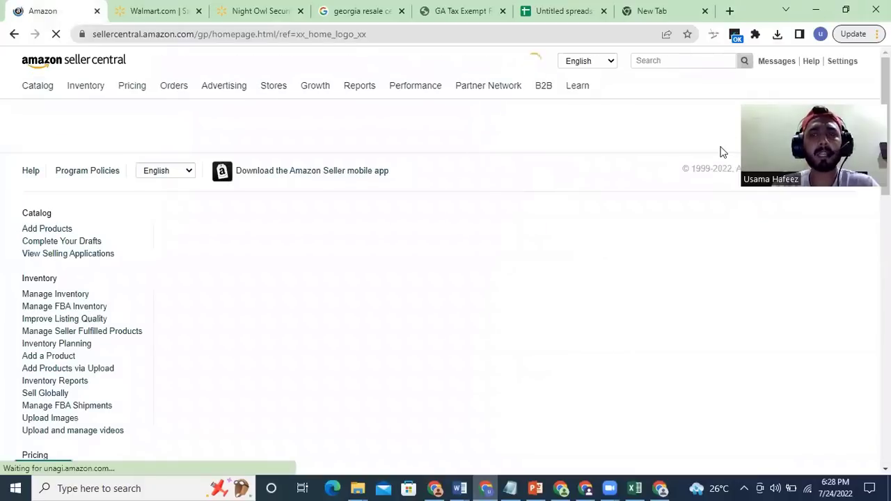
Step: Open the shipping settings and review the default template's Standard Shipping regions, transit time and fees
mouse_move(841, 64)
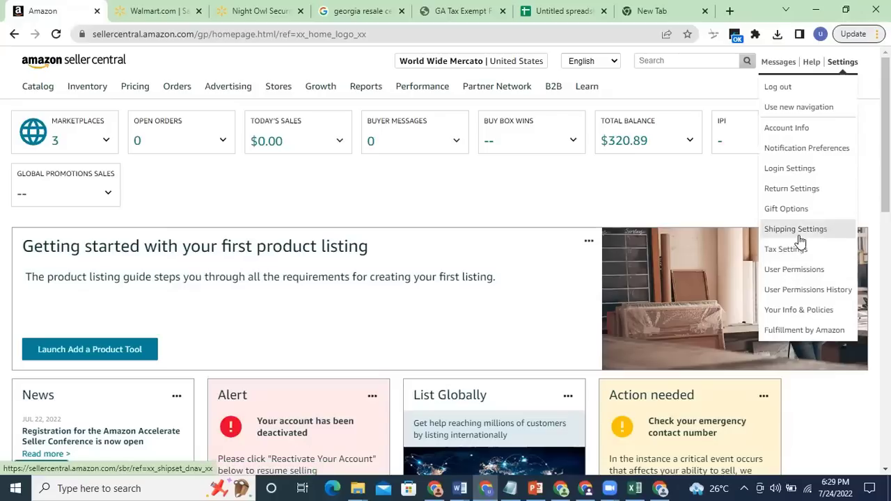
left_click(801, 241)
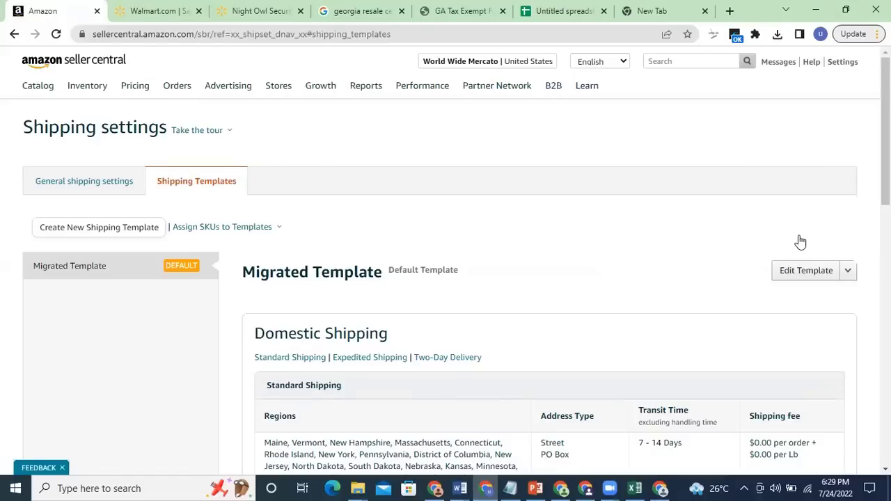
scroll(645, 316, "down", 3)
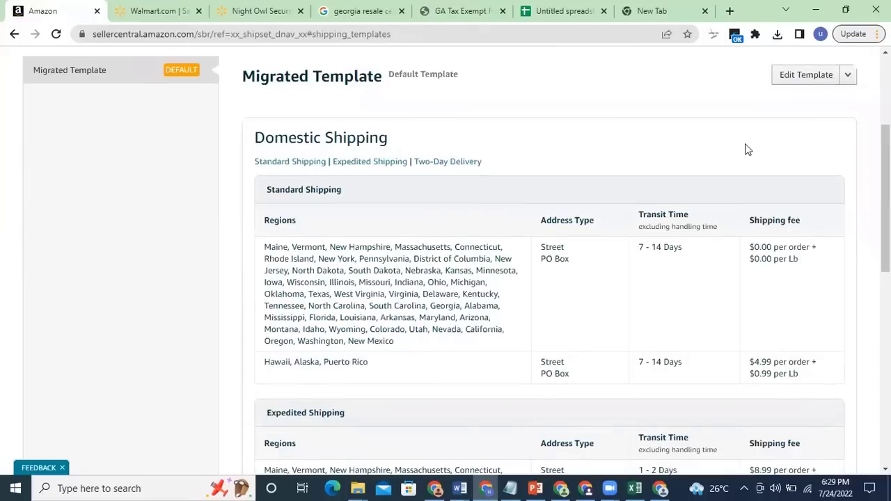
scroll(635, 276, "up", 3)
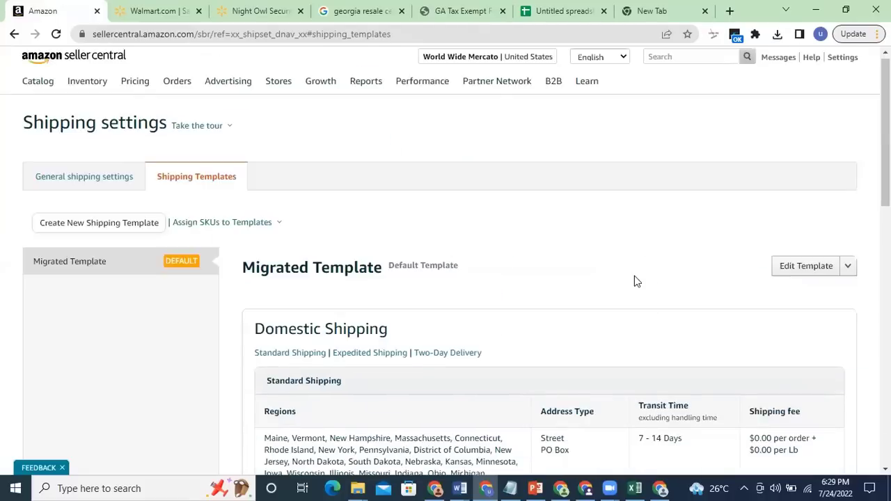
scroll(512, 388, "down", 1)
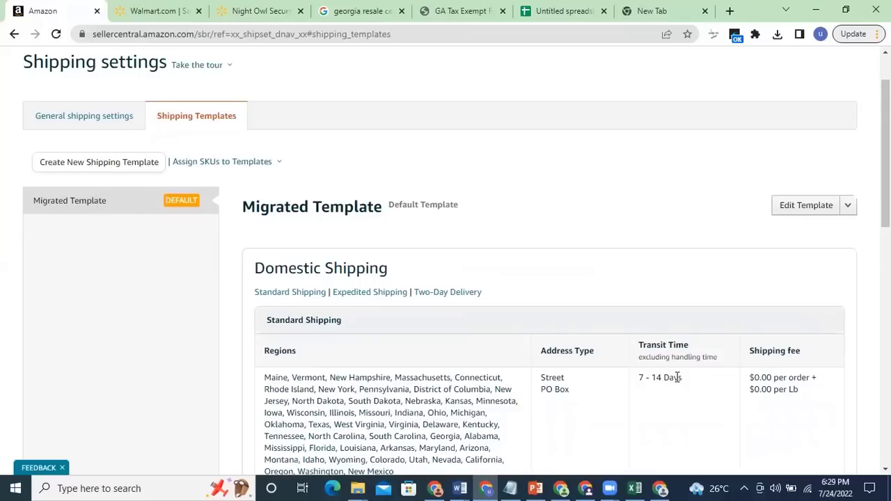
left_click_drag(683, 378, 647, 378)
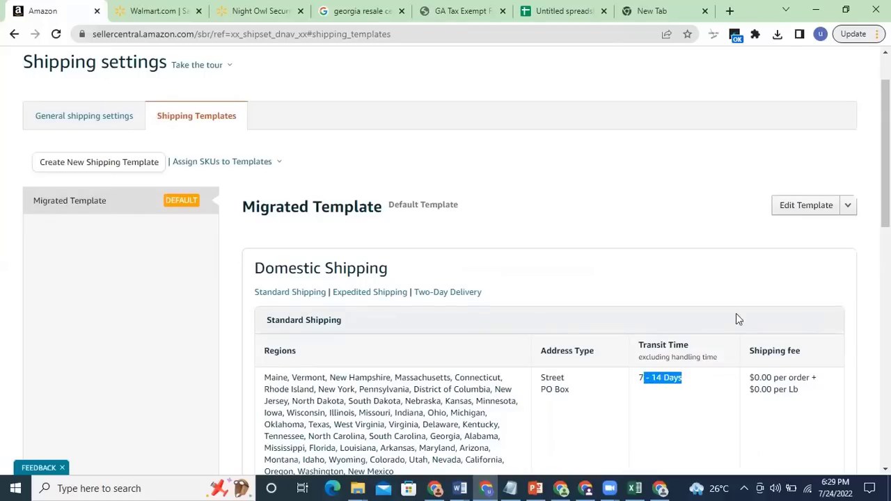
Step: Open the Migrated Template for editing and inspect its Standard Shipping transit times and rate model
left_click(806, 207)
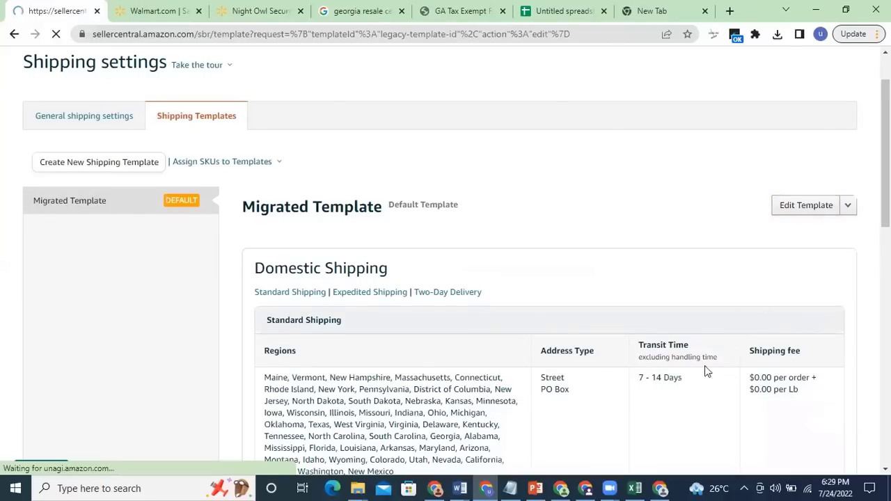
left_click(790, 210)
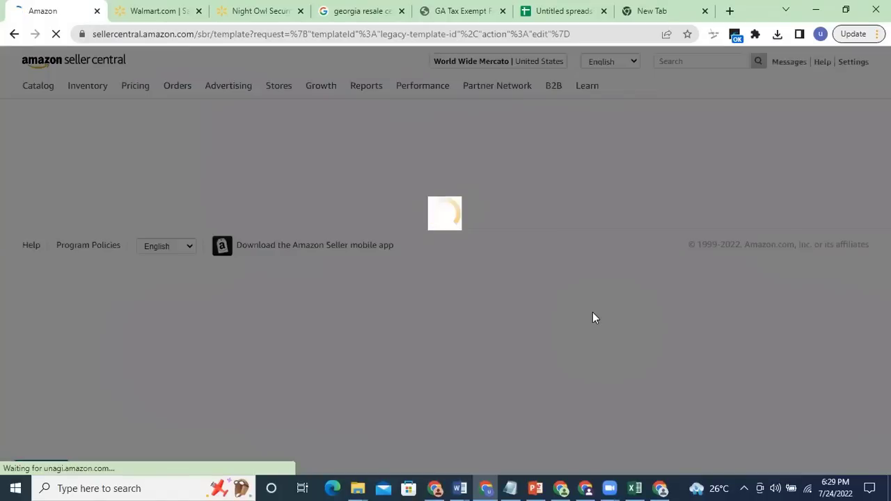
scroll(739, 286, "down", 4)
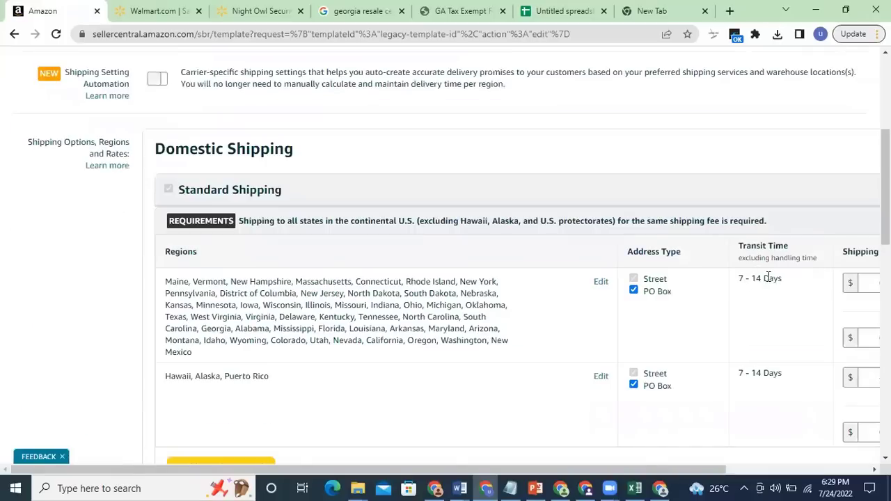
left_click_drag(768, 277, 746, 278)
scroll(169, 179, "up", 3)
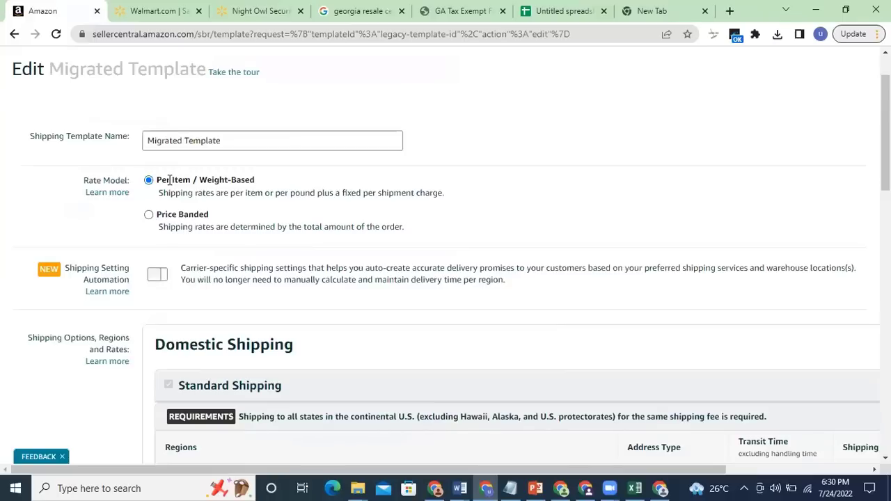
scroll(144, 172, "up", 1)
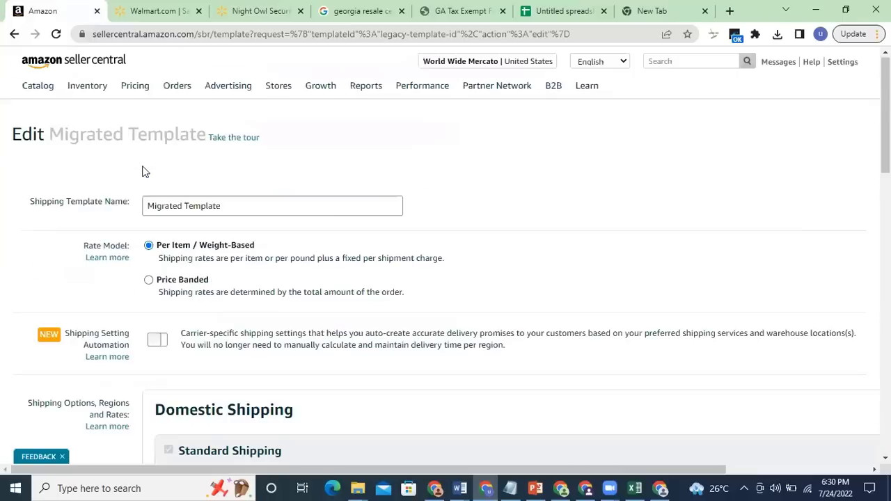
Step: Return to the shipping settings and review the general settings for default shipping address, order fulfillment, handling time and holidays
left_click(843, 63)
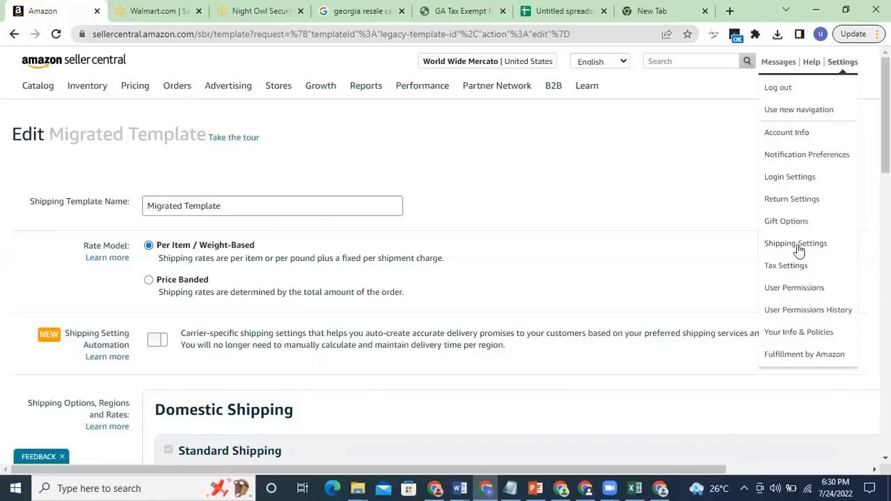
left_click(798, 245)
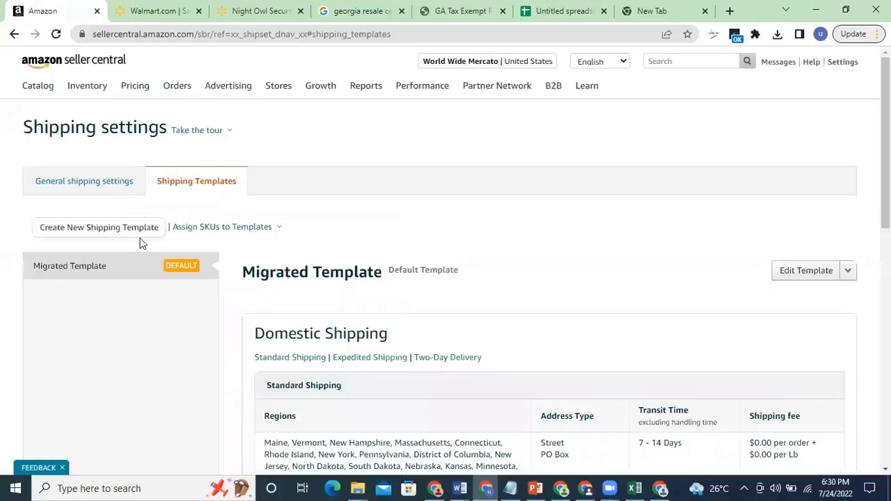
left_click(103, 190)
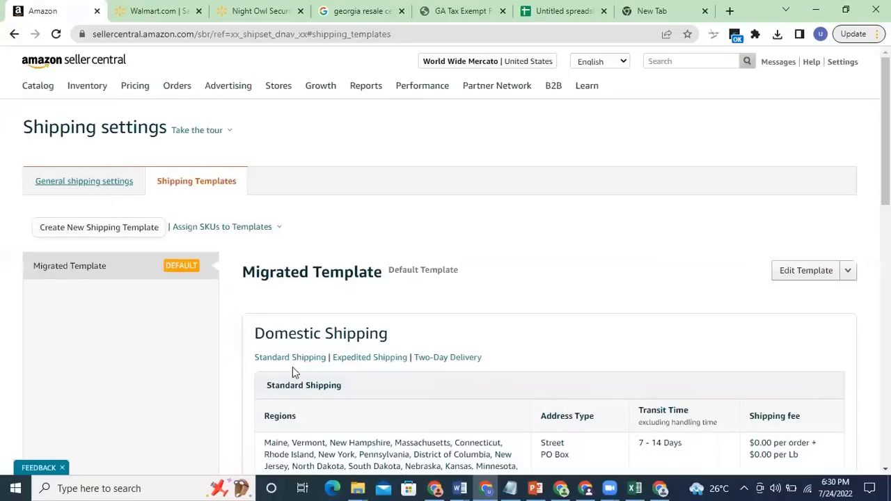
scroll(292, 369, "down", 3)
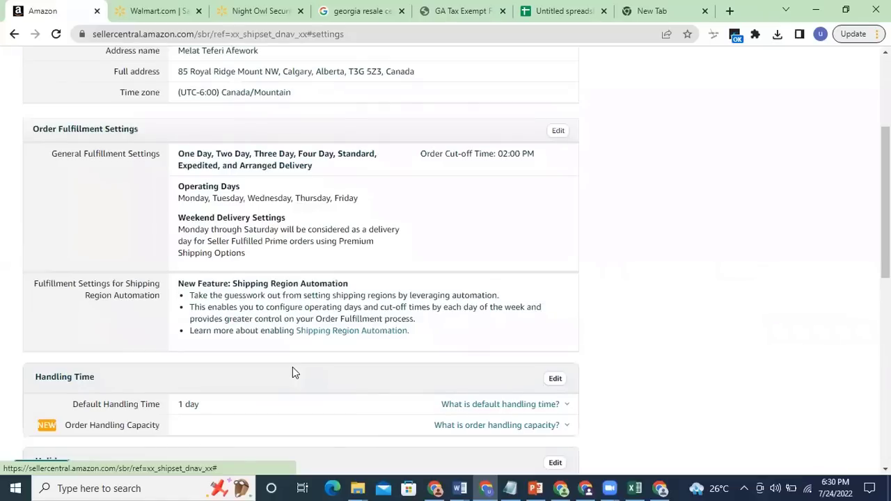
scroll(293, 373, "down", 1)
scroll(293, 374, "down", 1)
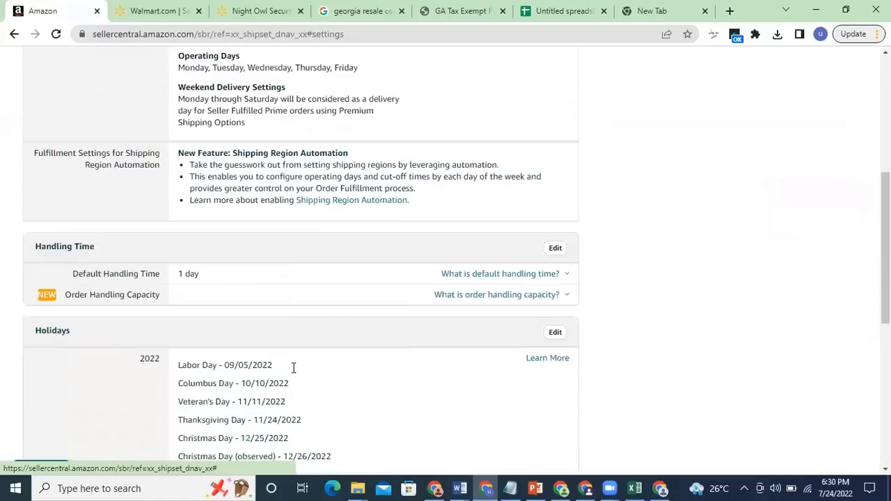
scroll(293, 368, "up", 3)
scroll(209, 223, "up", 1)
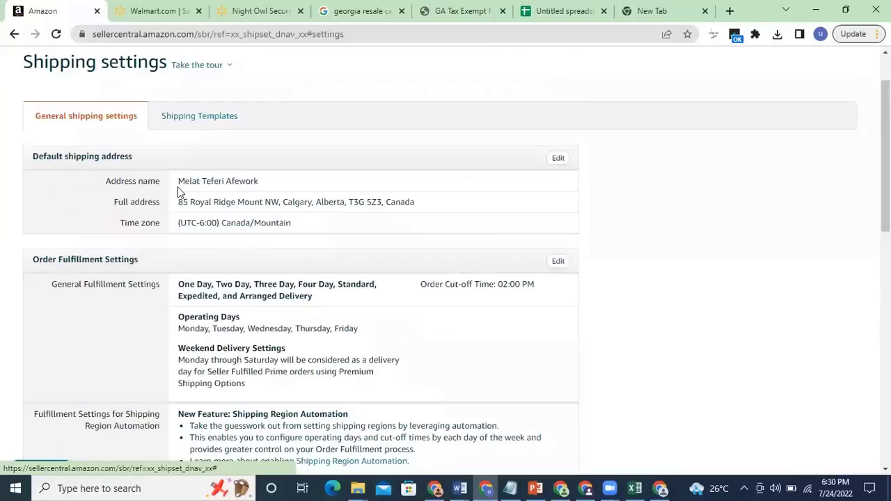
double_click(393, 201)
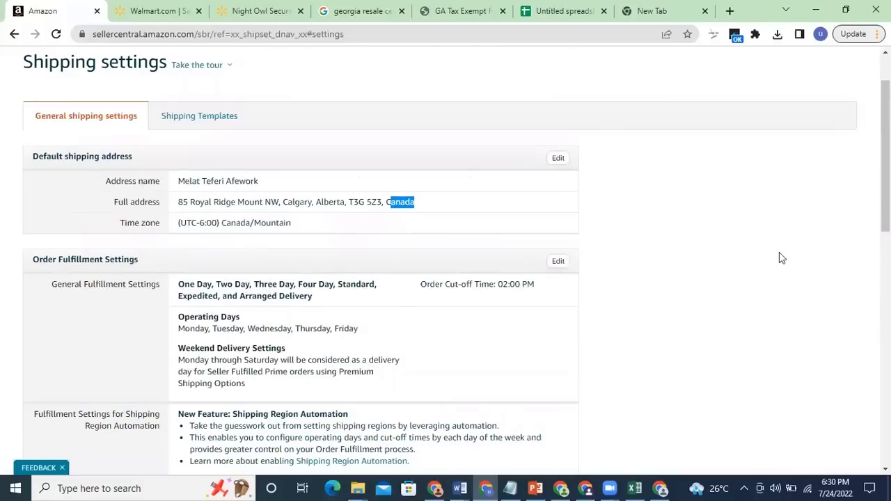
scroll(728, 105, "up", 1)
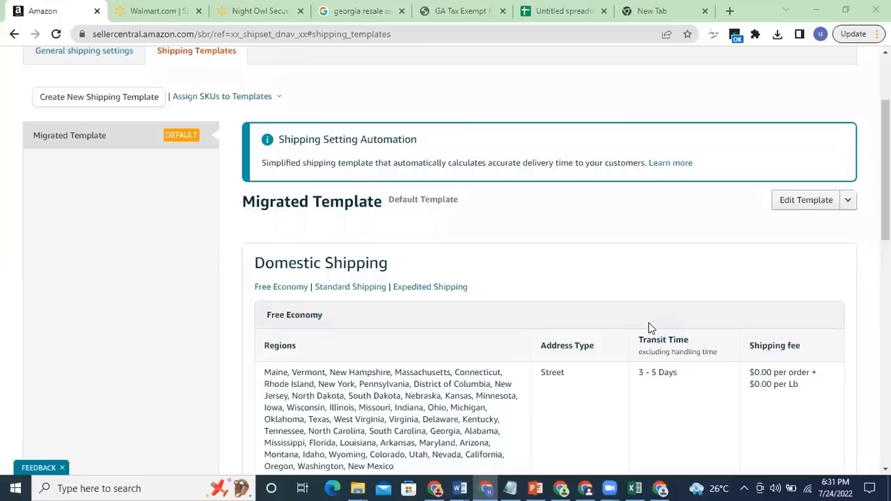
Step: Open the Migrated Template for editing and choose 3 - 5 Days as the Free Economy transit time
left_click(805, 200)
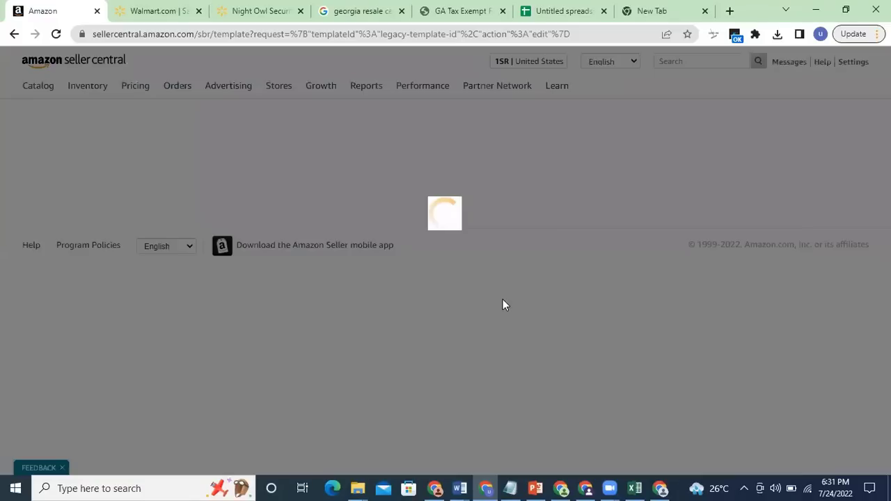
scroll(674, 277, "down", 3)
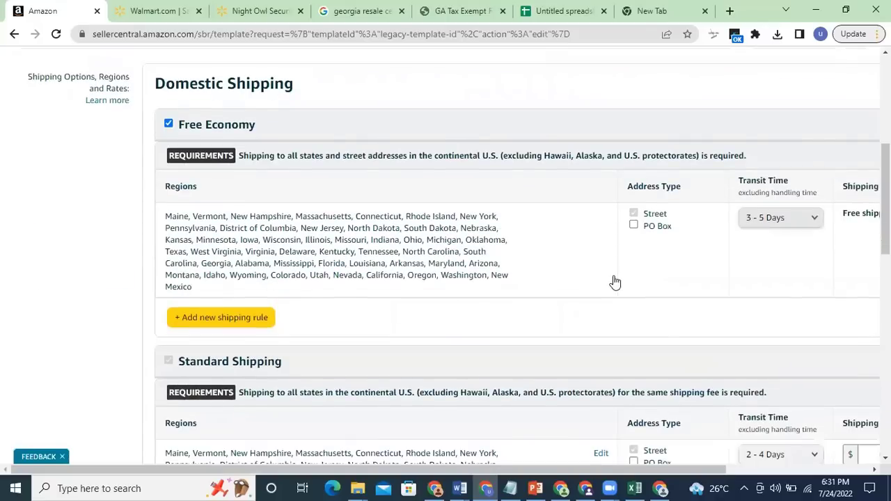
scroll(376, 257, "up", 3)
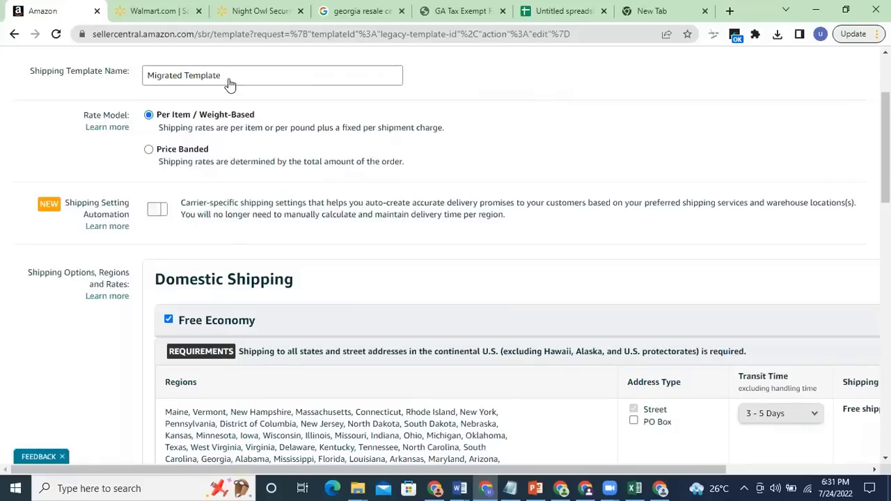
scroll(527, 305, "down", 2)
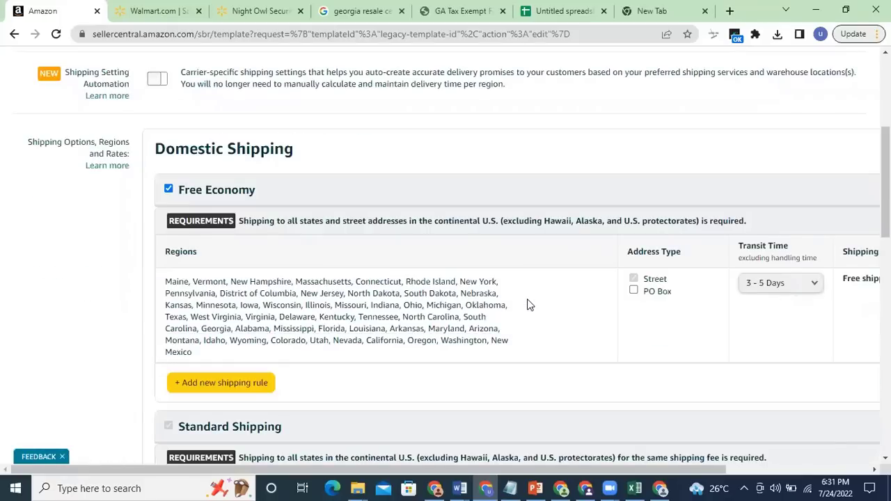
scroll(527, 304, "down", 1)
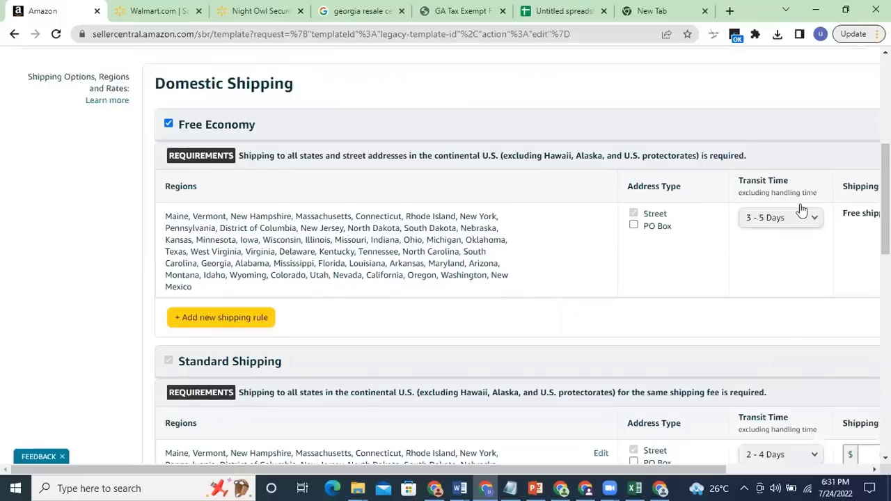
left_click(794, 232)
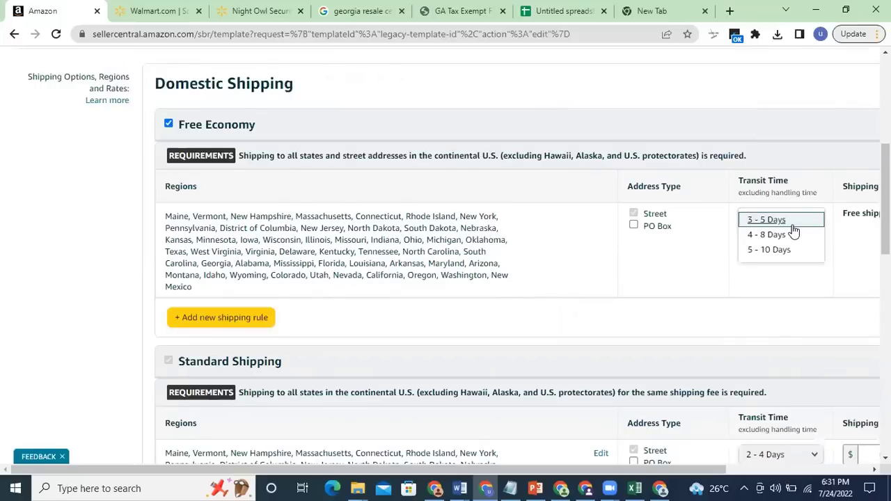
left_click(792, 221)
Step: Set the Standard Shipping transit time to 2 - 3 Days for both the multi-state region and California
scroll(383, 208, "down", 2)
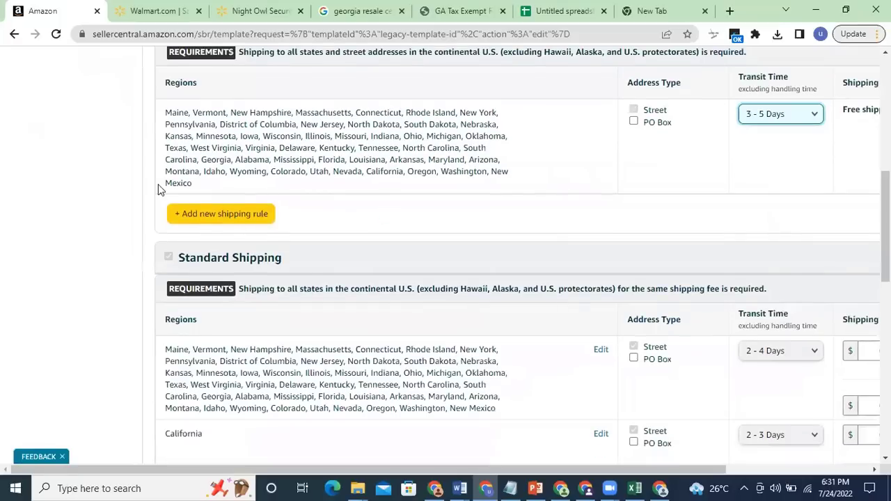
scroll(161, 182, "down", 1)
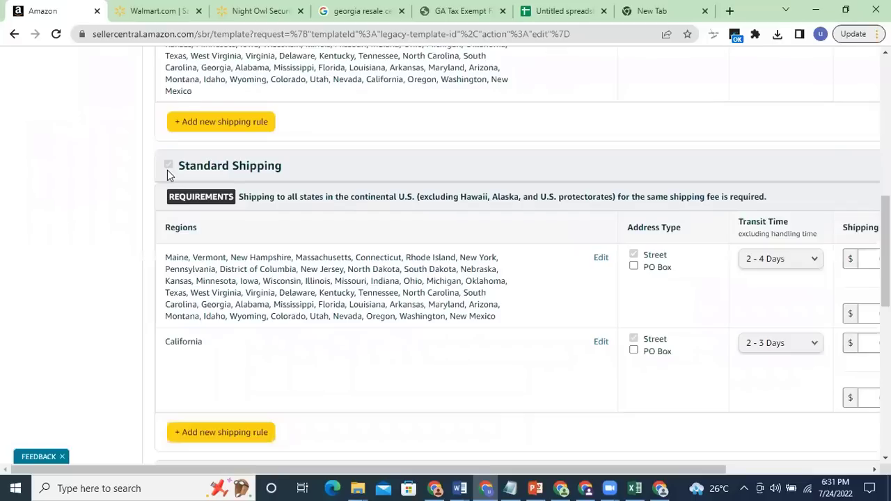
left_click(785, 268)
key("Up")
key("Return")
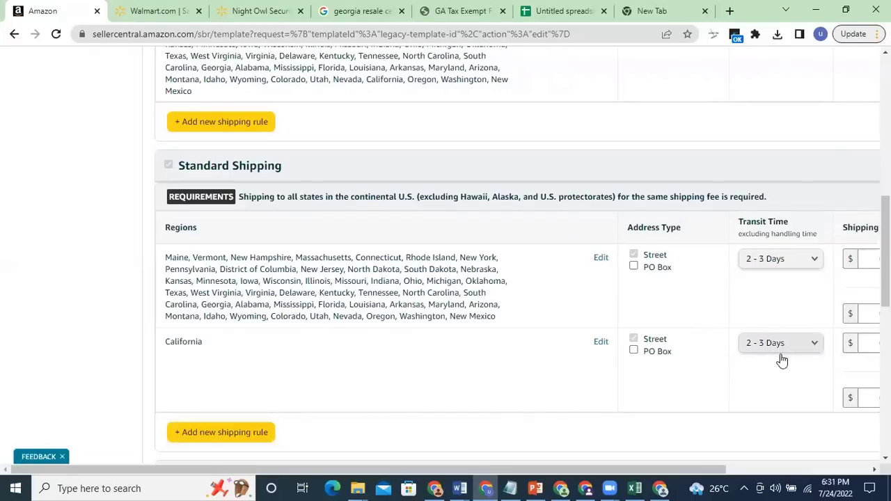
left_click(780, 355)
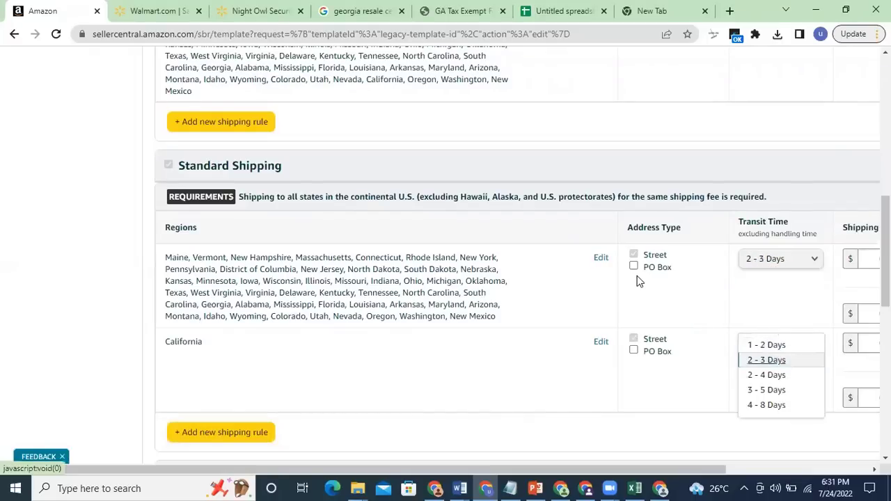
key("Return")
scroll(640, 244, "up", 2)
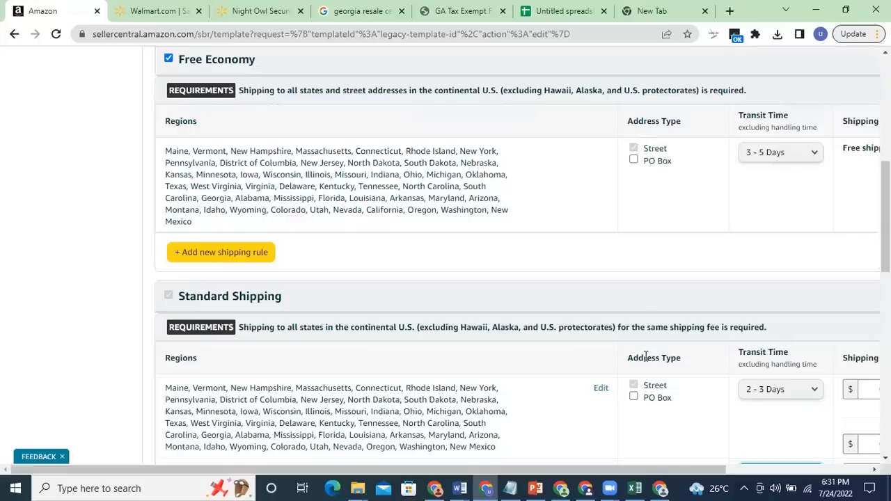
scroll(637, 355, "down", 2)
scroll(632, 355, "down", 1)
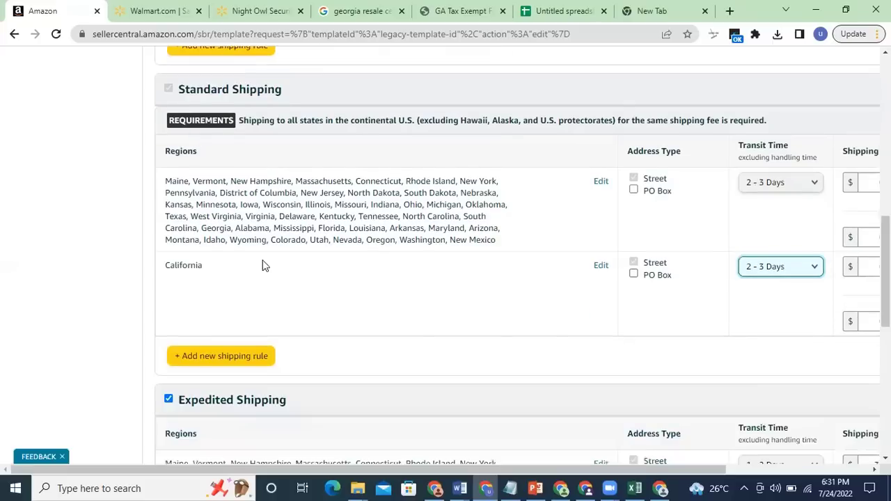
Step: Set the Expedited Shipping fee to 0.00 per order
scroll(155, 230, "down", 3)
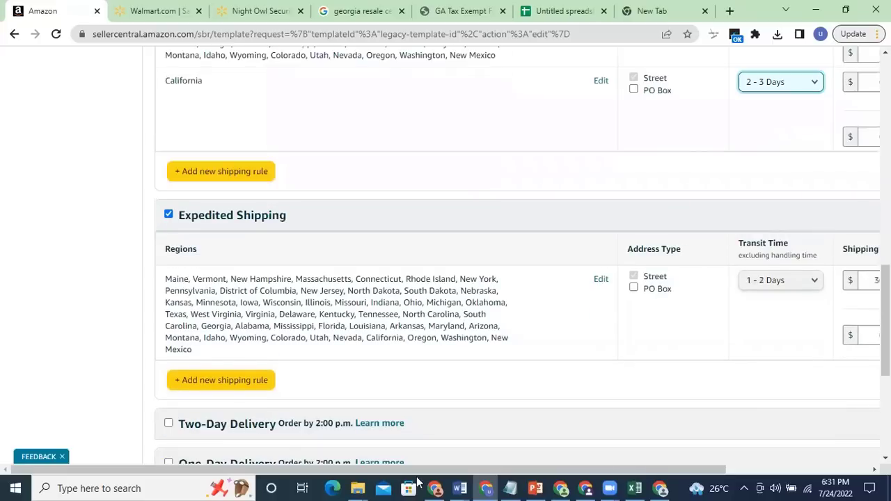
left_click_drag(446, 468, 640, 461)
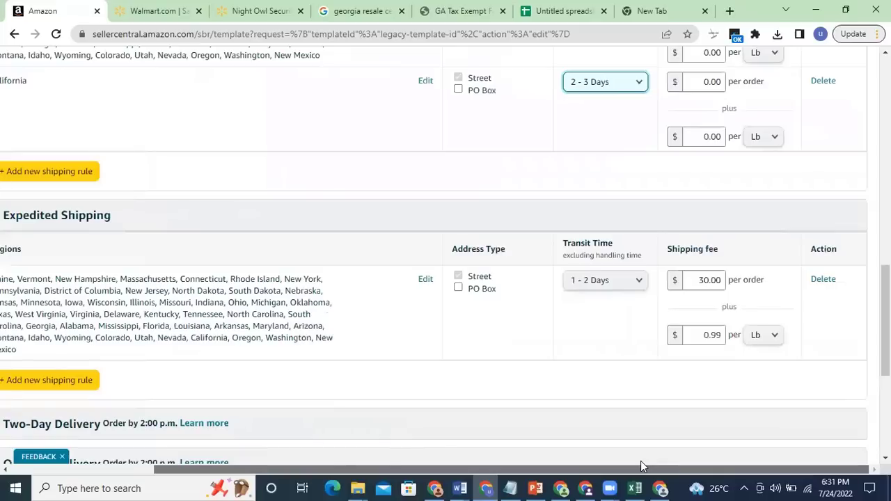
double_click(697, 281)
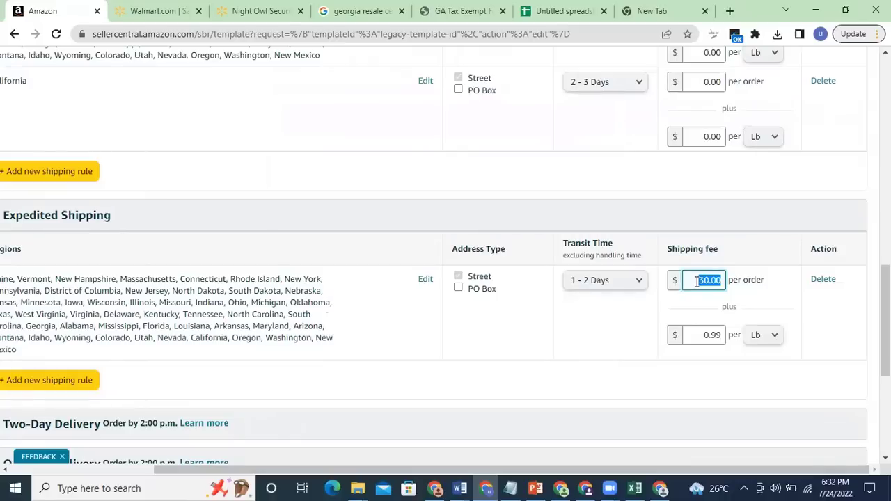
key("BackSpace")
type("0")
left_click(639, 359)
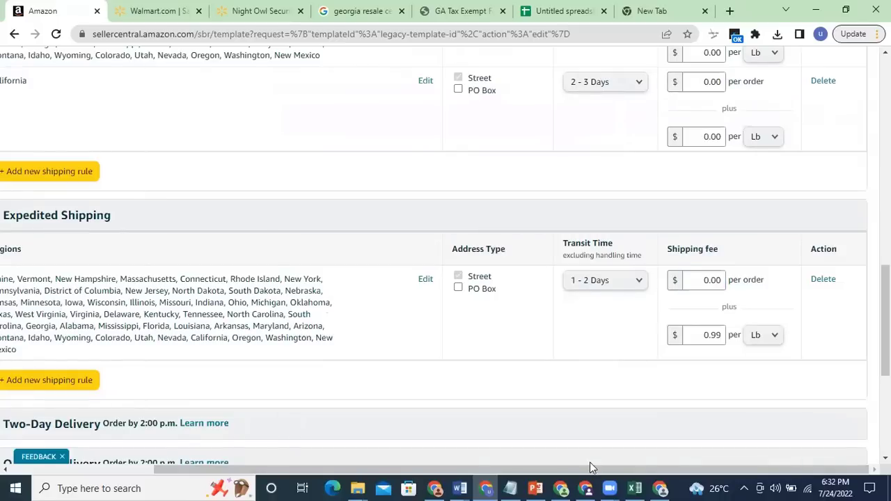
Step: Review the template's Free Economy, Standard and Expedited Shipping rules, plus the remaining domestic delivery and international shipping options
left_click_drag(605, 473, 515, 473)
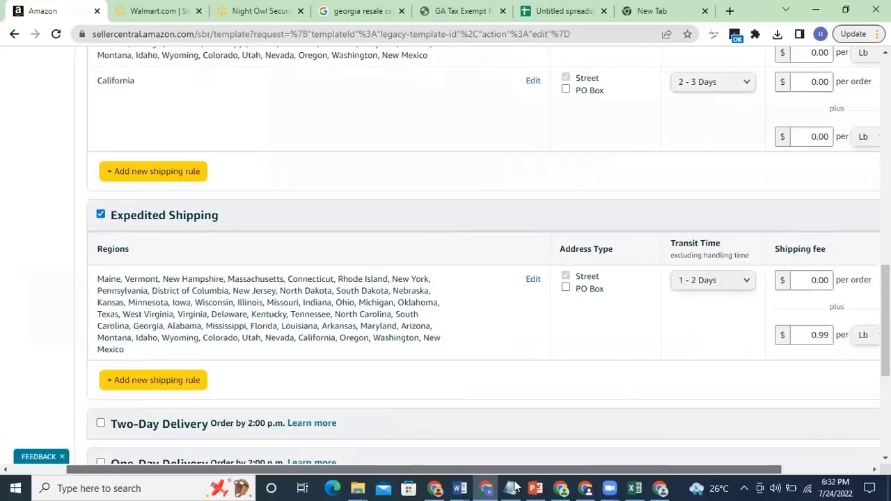
mouse_move(516, 487)
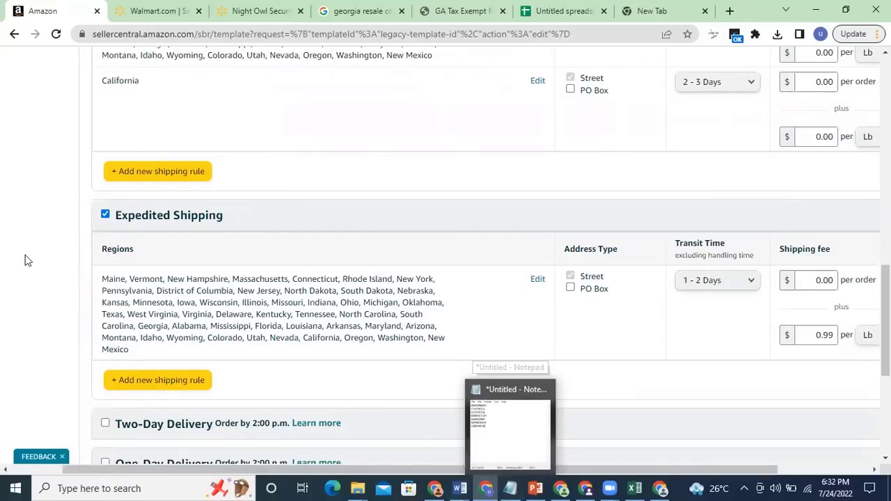
scroll(109, 377, "down", 3)
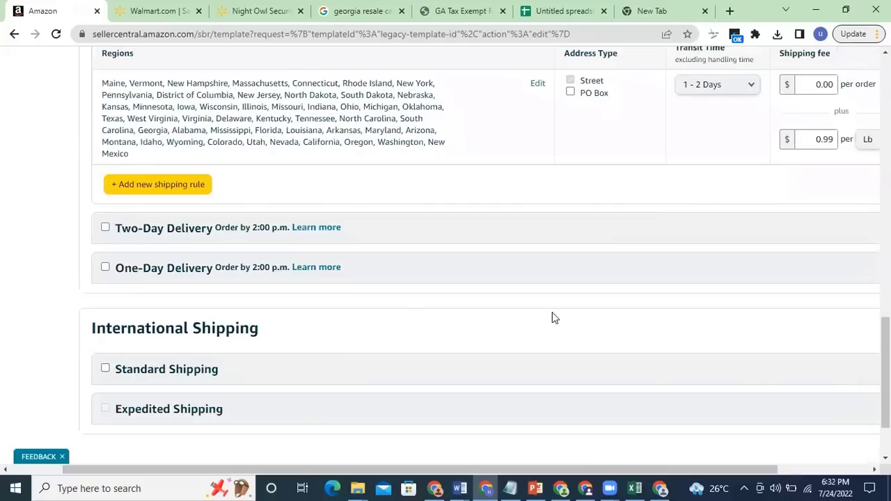
scroll(535, 321, "up", 1)
scroll(535, 321, "up", 2)
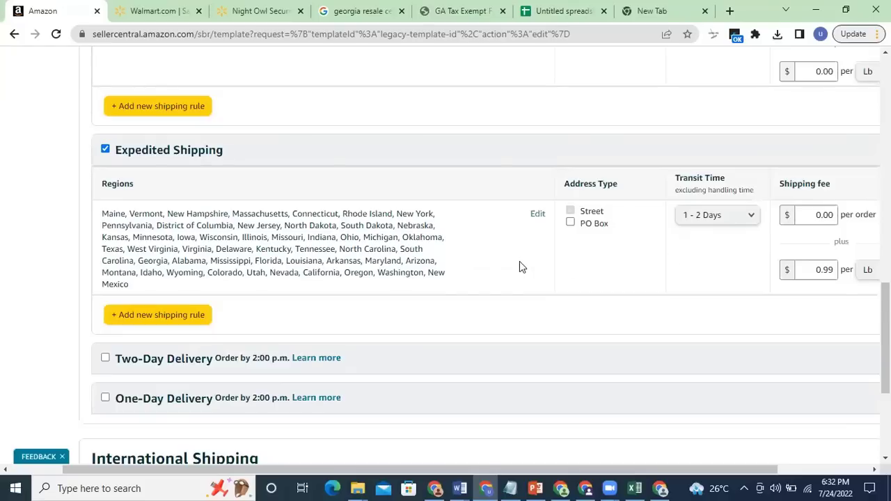
scroll(195, 268, "up", 4)
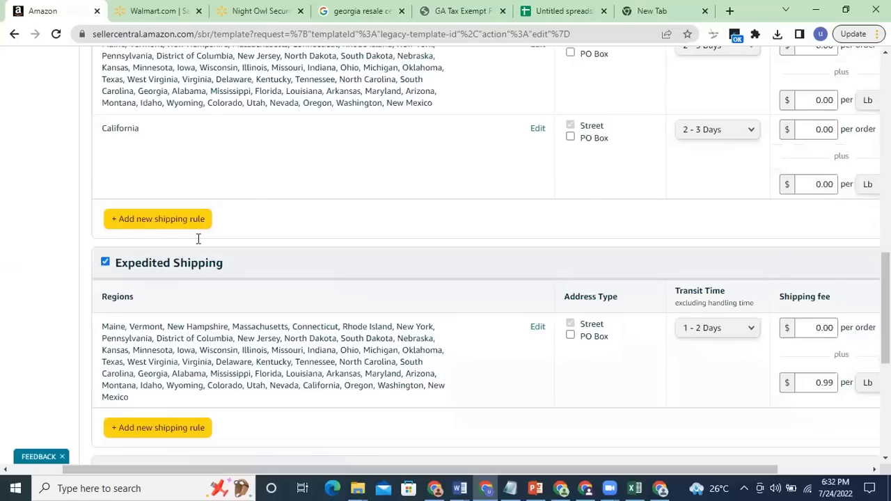
scroll(275, 293, "up", 4)
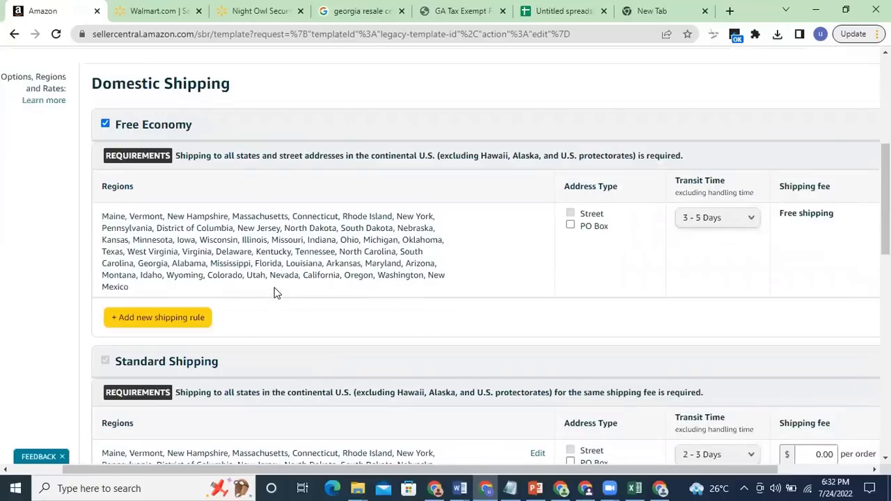
scroll(276, 293, "down", 2)
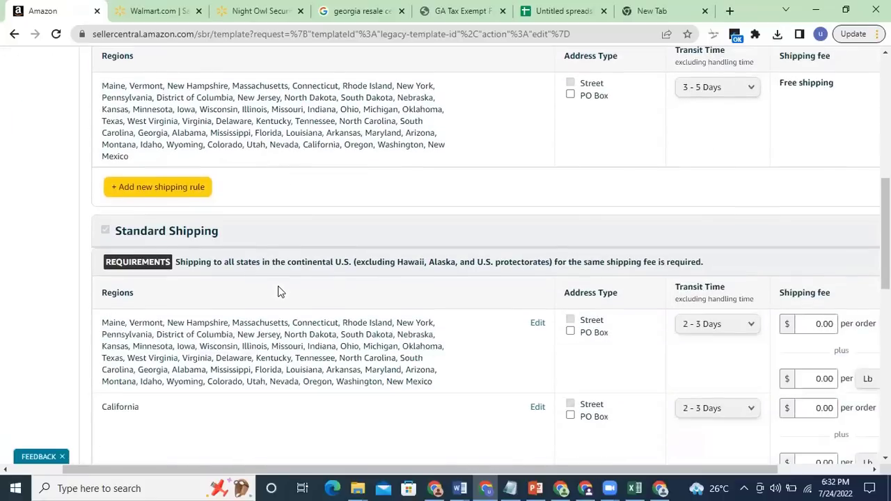
scroll(279, 290, "down", 4)
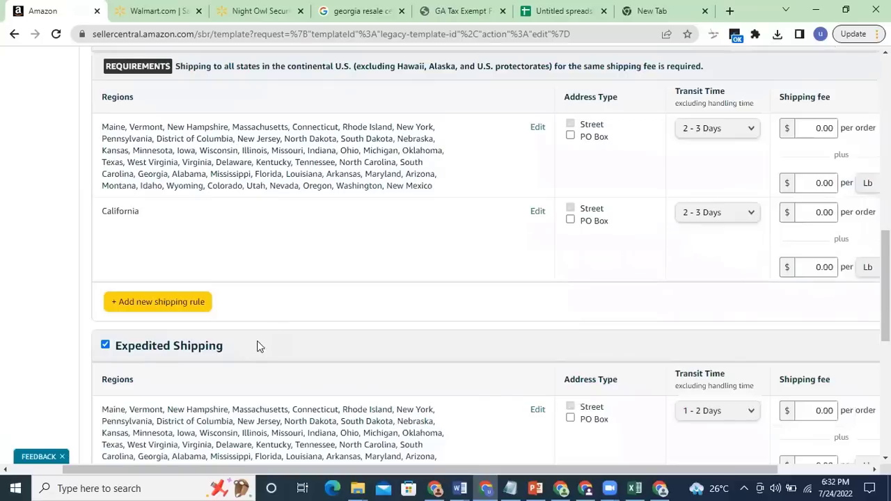
scroll(256, 347, "up", 3)
scroll(257, 347, "up", 3)
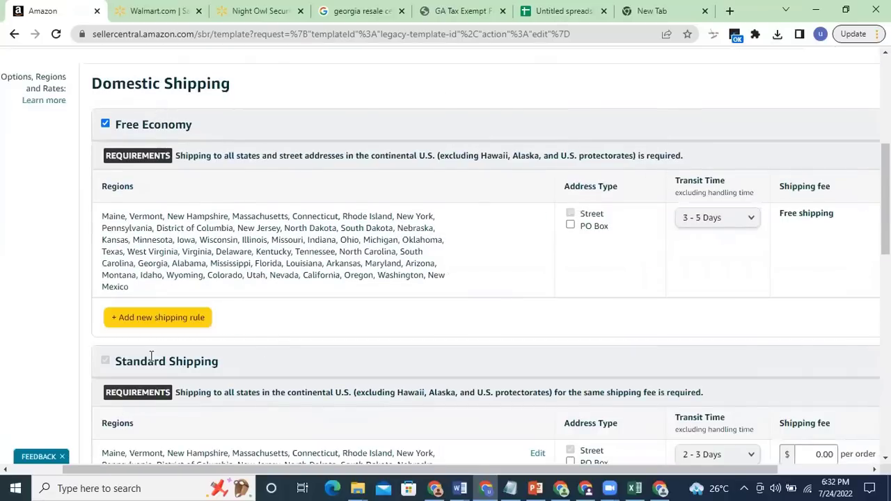
scroll(166, 328, "down", 5)
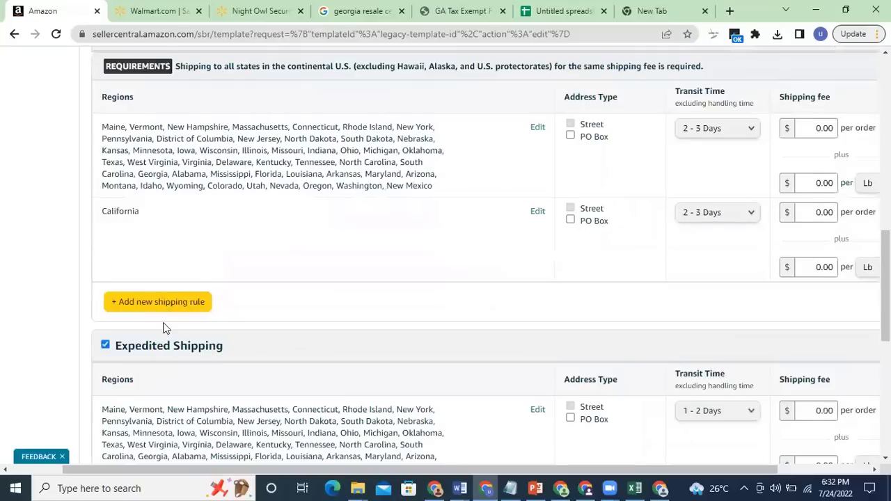
Step: Disable domestic Expedited Shipping in the template and accept its removal for the assigned SKUs
scroll(165, 327, "down", 2)
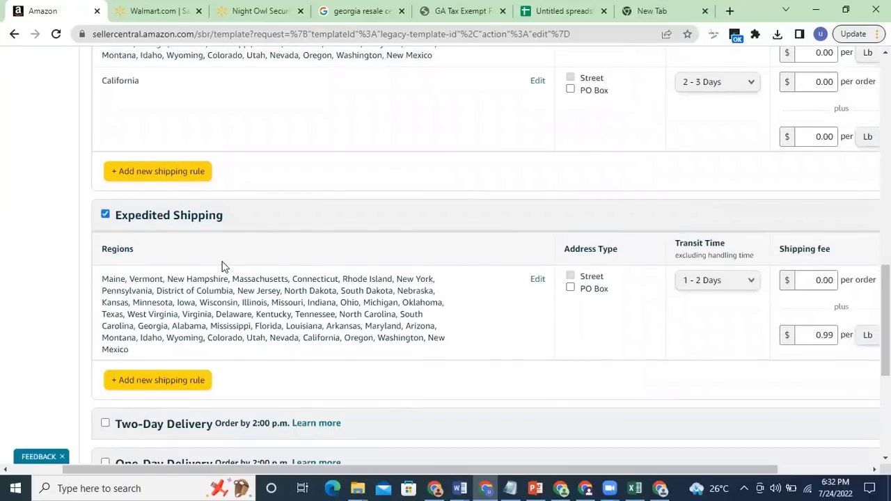
left_click(105, 215)
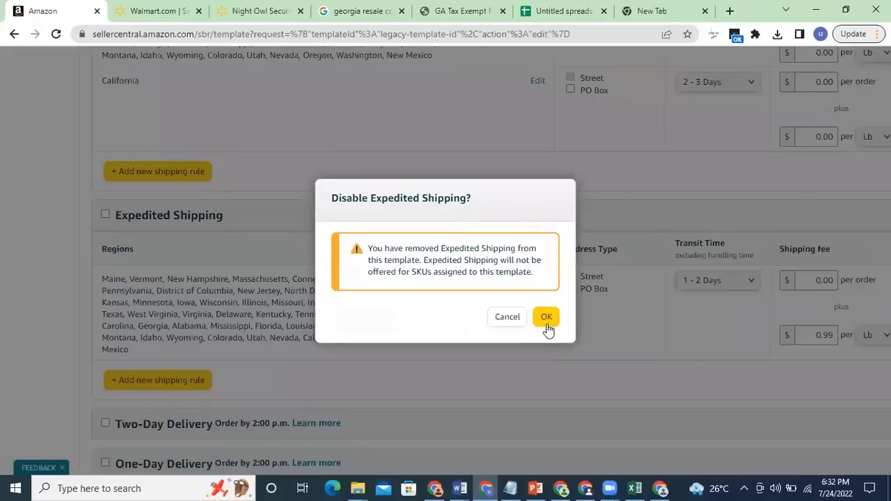
left_click(546, 322)
Step: Check the remaining Free Economy and Standard Shipping rules and save the Migrated Template
scroll(331, 252, "up", 3)
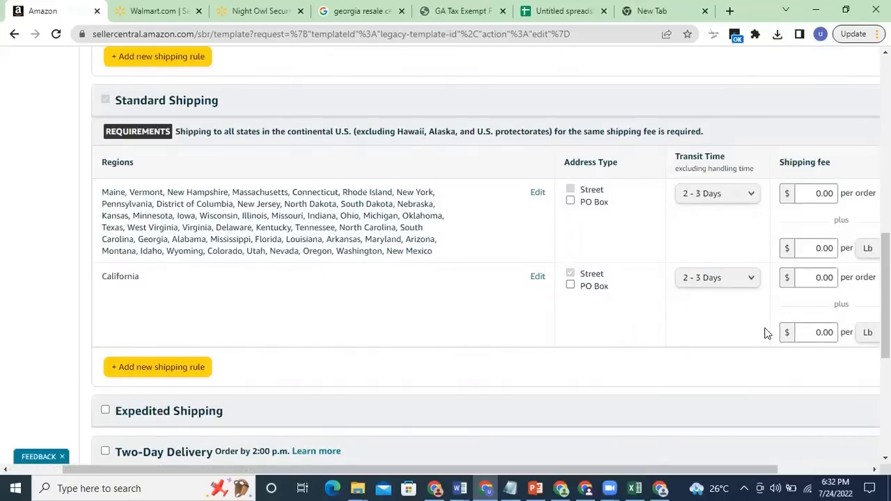
scroll(766, 334, "up", 3)
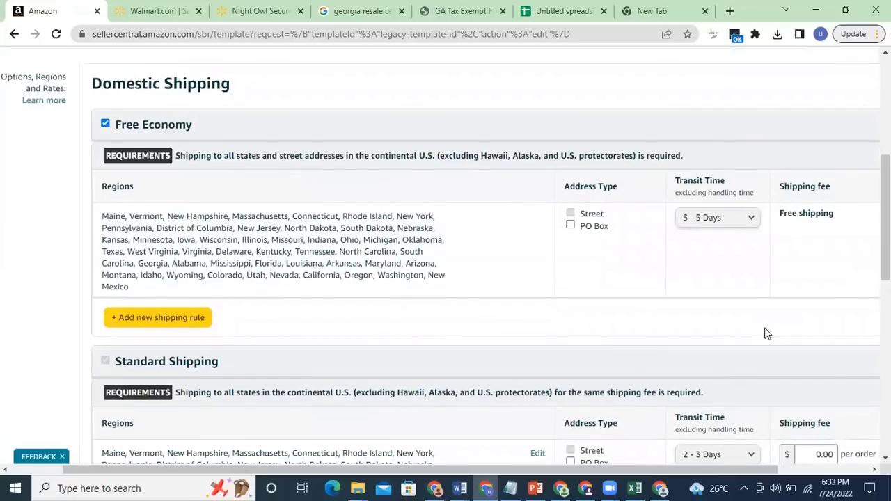
scroll(757, 332, "down", 2)
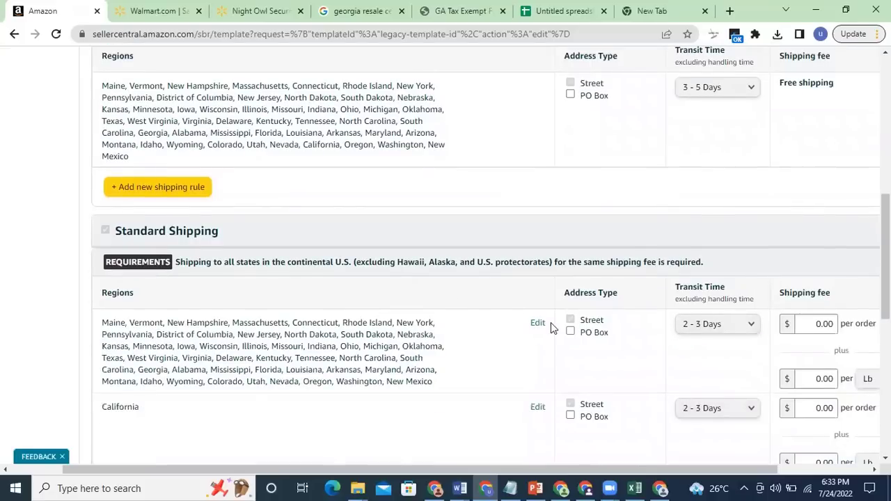
scroll(185, 234, "down", 5)
scroll(238, 293, "down", 2)
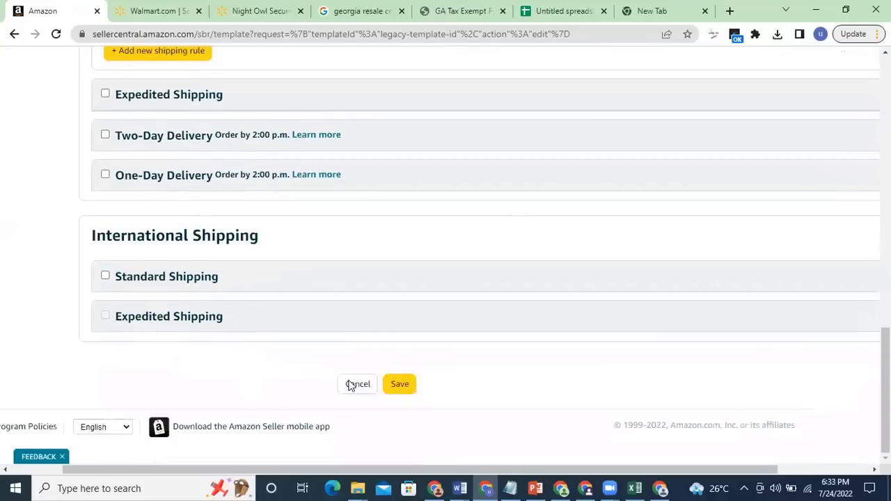
left_click(399, 384)
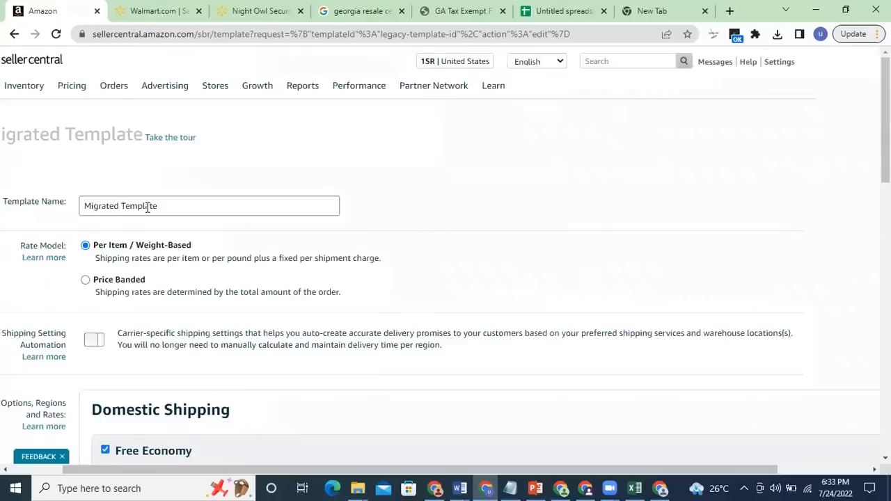
scroll(137, 174, "down", 1)
scroll(208, 181, "down", 15)
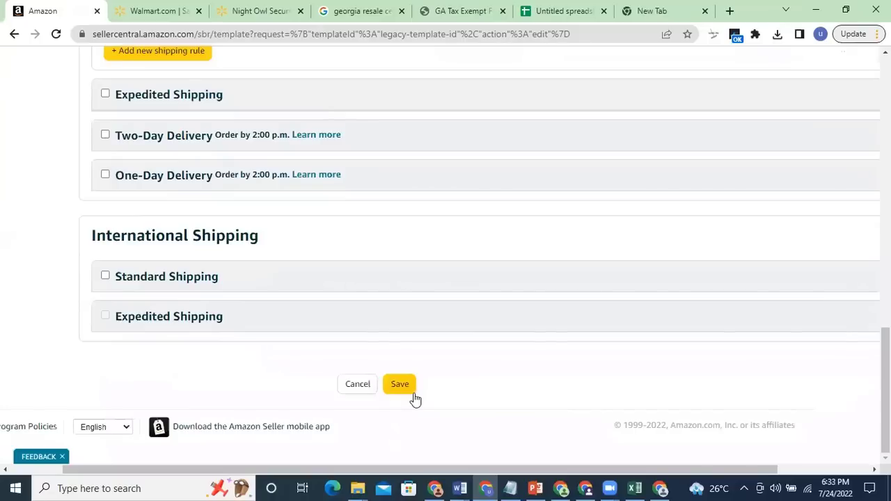
left_click(399, 384)
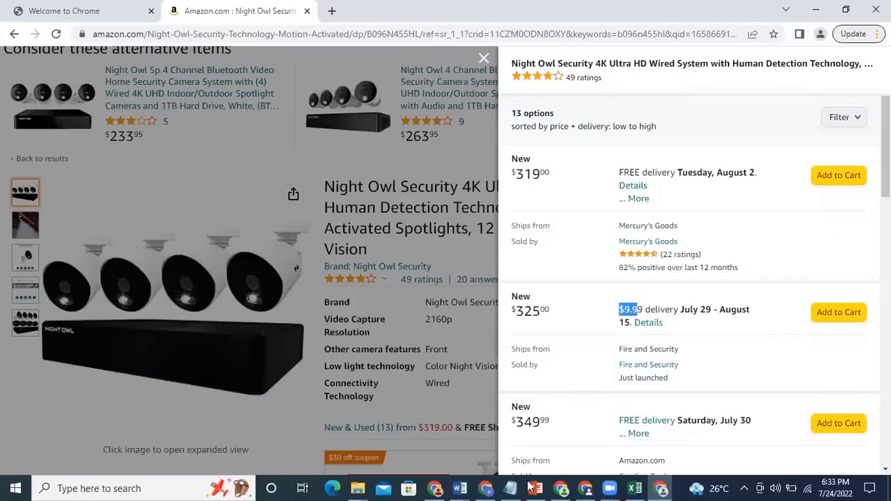
Step: Switch to the PowerPoint presentation to view the Product Hunting Criteria slide
key("alt+Tab")
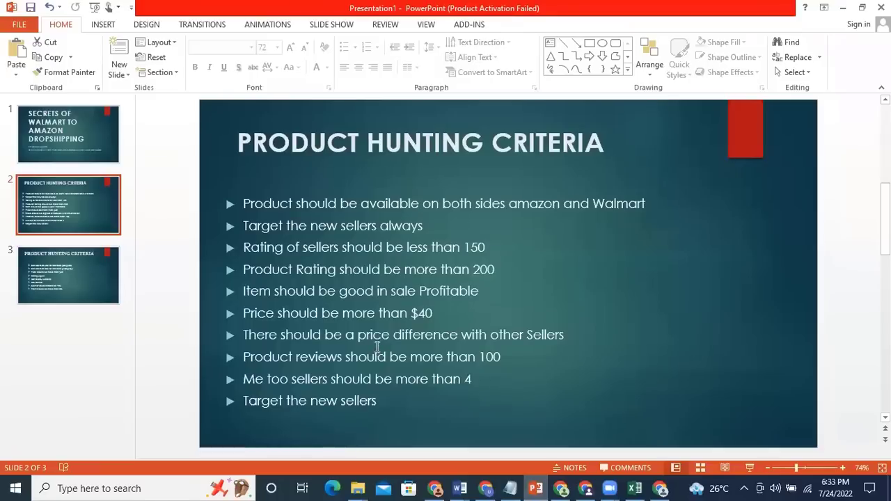
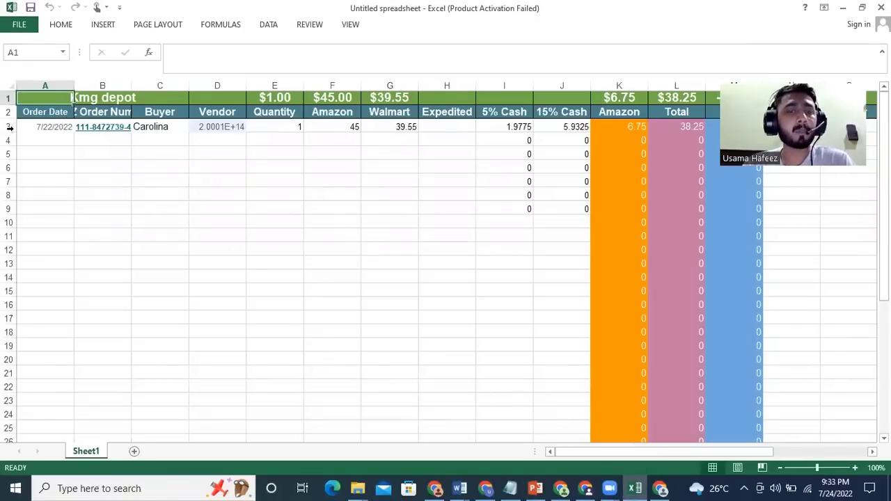
Step: Examine the order sheet's date, AMZ order number, buyer, quantity, Amazon price, Walmart price and 5% cash back columns
left_click(48, 125)
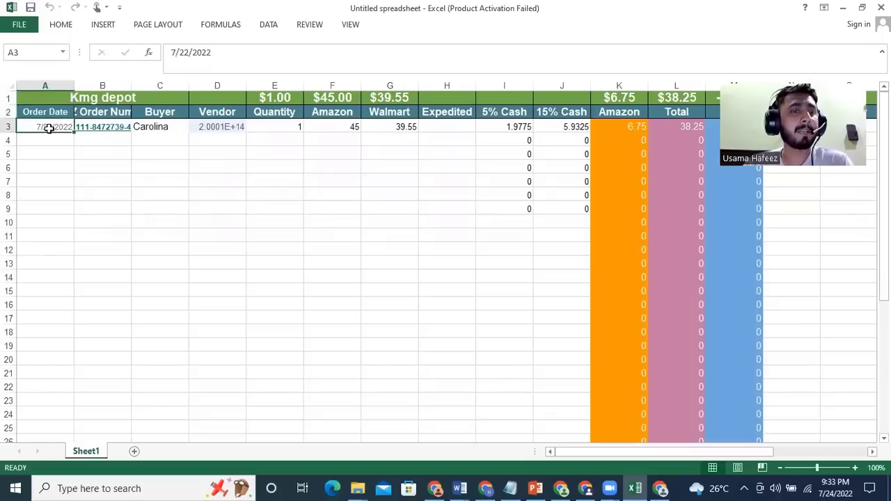
left_click(99, 112)
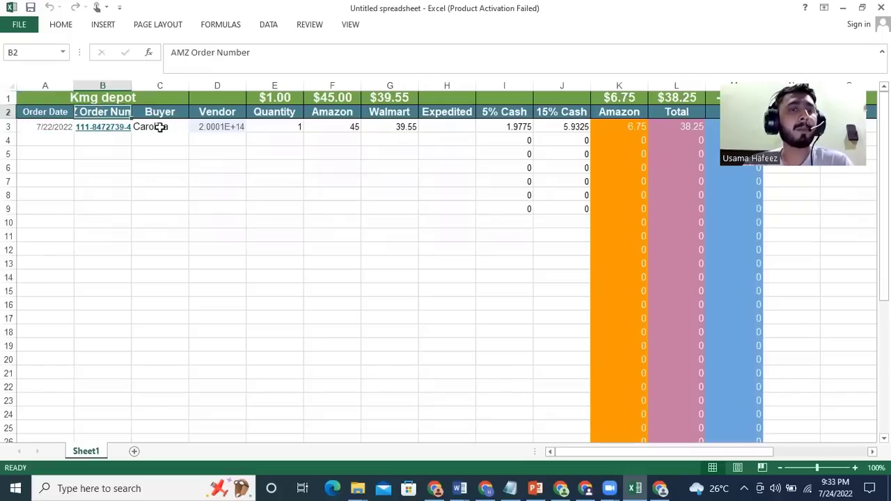
left_click(161, 126)
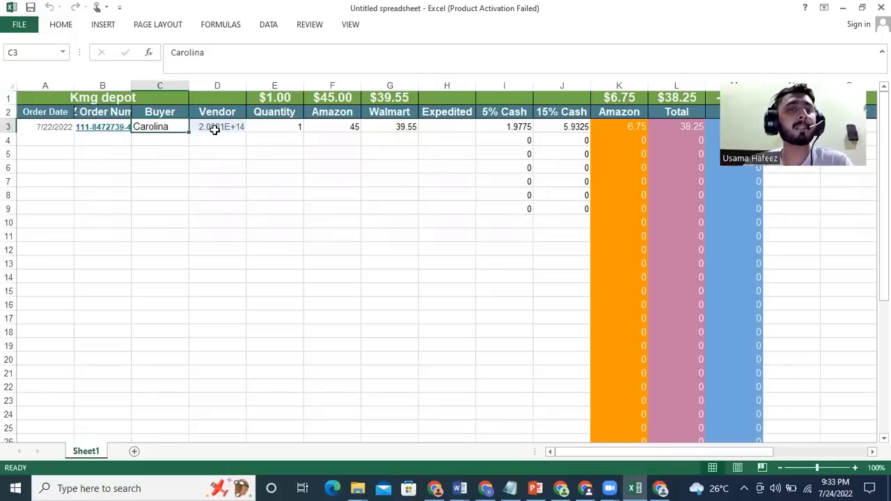
left_click(271, 125)
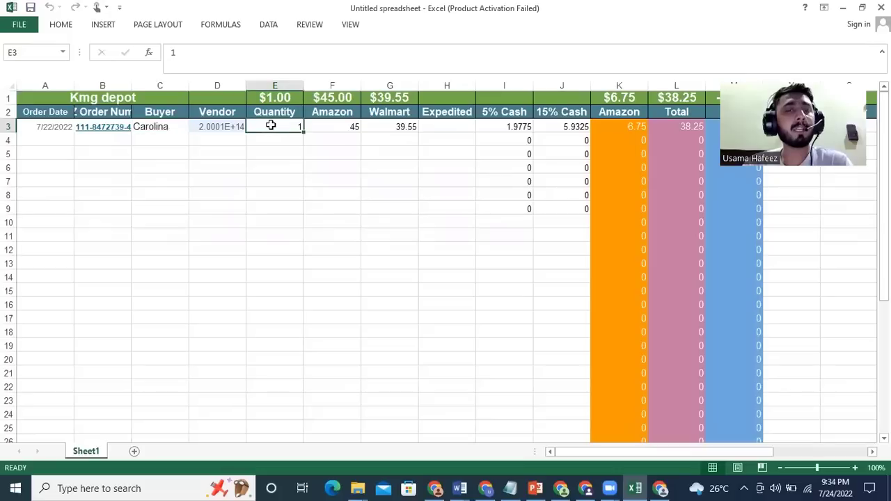
left_click(332, 128)
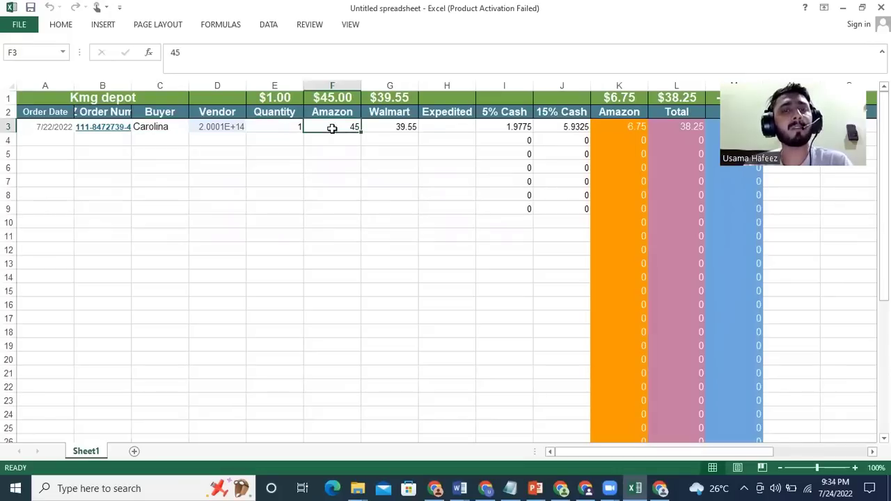
left_click(387, 135)
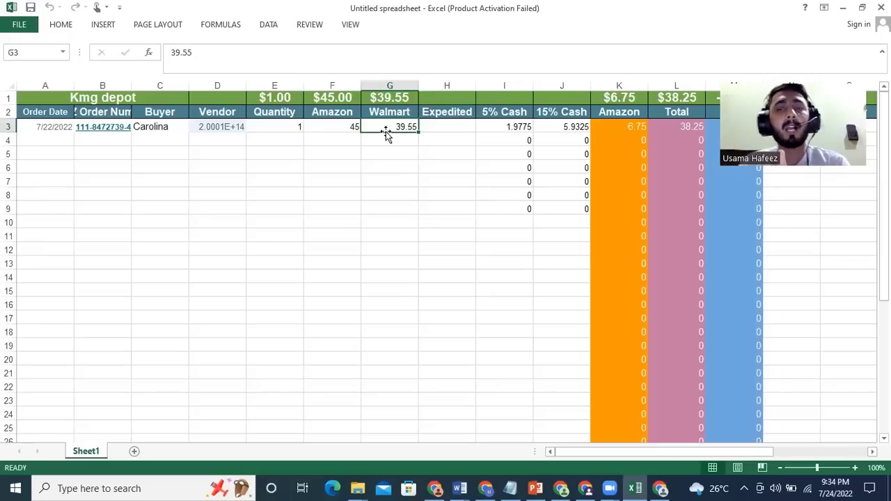
left_click(511, 112)
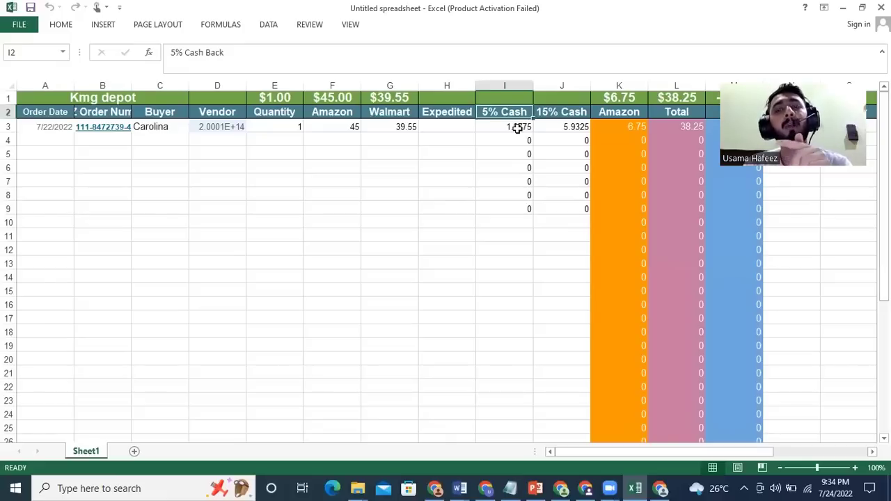
Step: Set the Walmart price of the first order in cell G3 to 100
left_click(396, 127)
type("100")
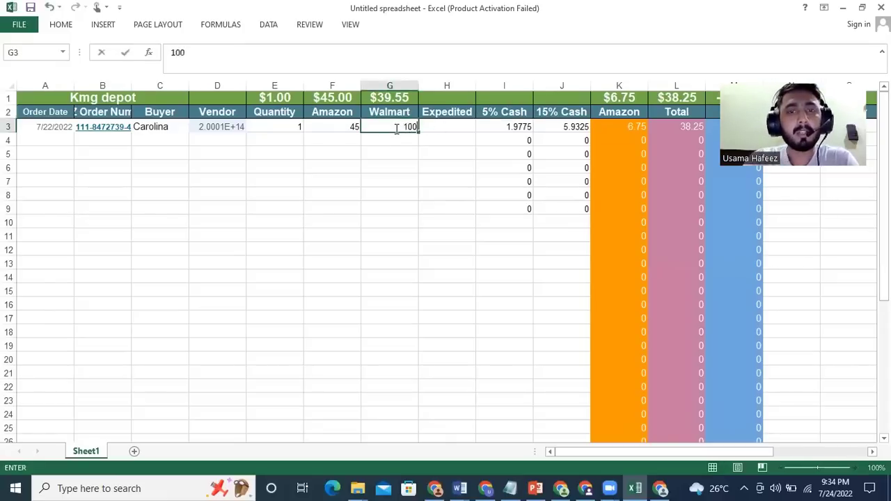
left_click(395, 128)
key("Return")
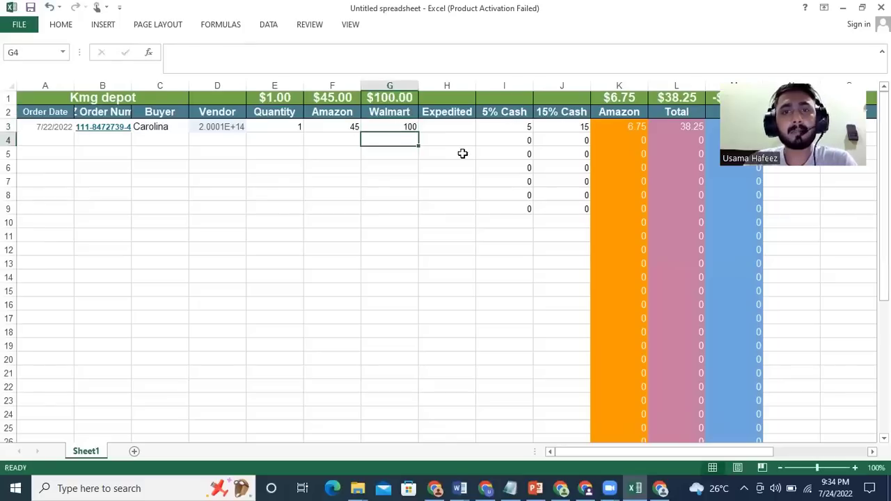
Step: Inspect the 5% and 15% cash back formulas in columns I and J against the Walmart price in G3
left_click(494, 127)
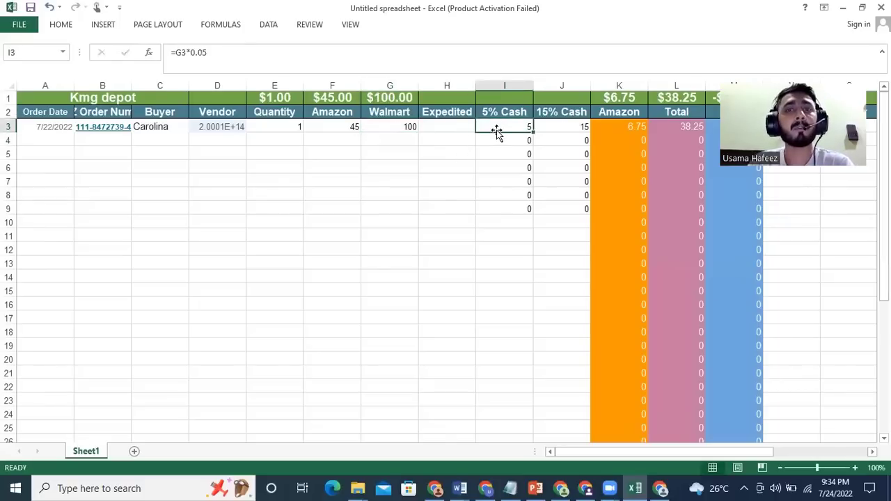
left_click(406, 133)
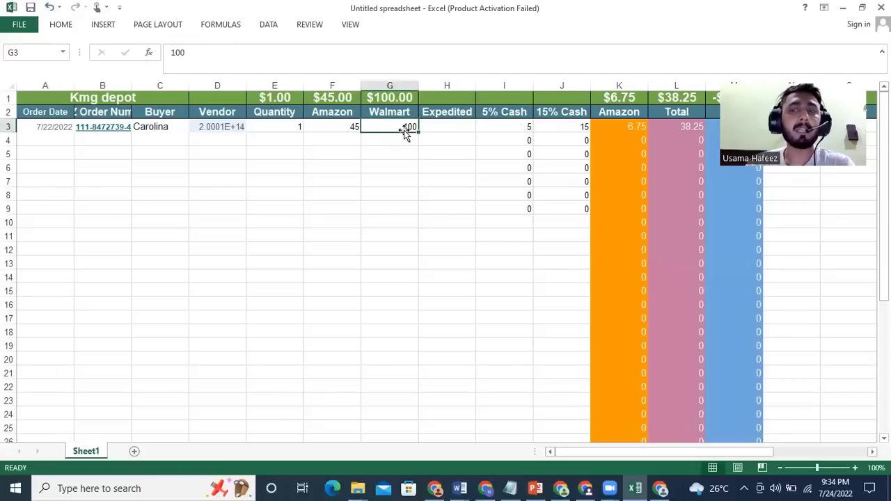
left_click(555, 129)
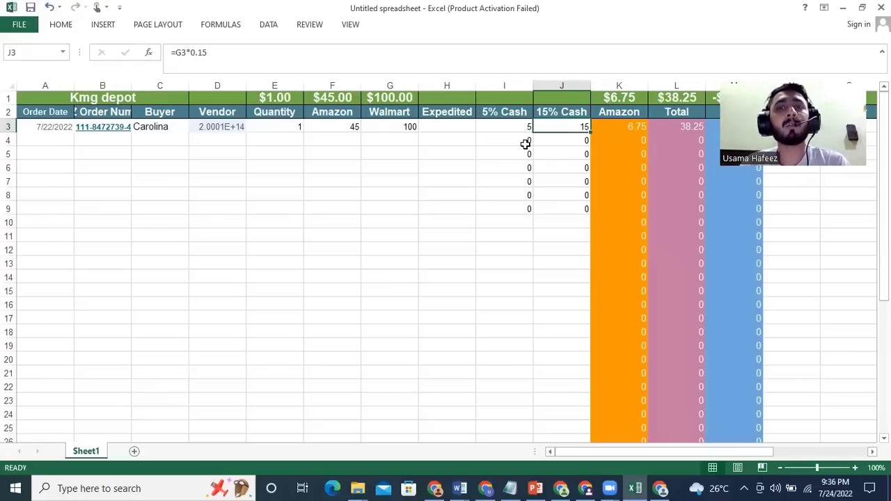
left_click(506, 128)
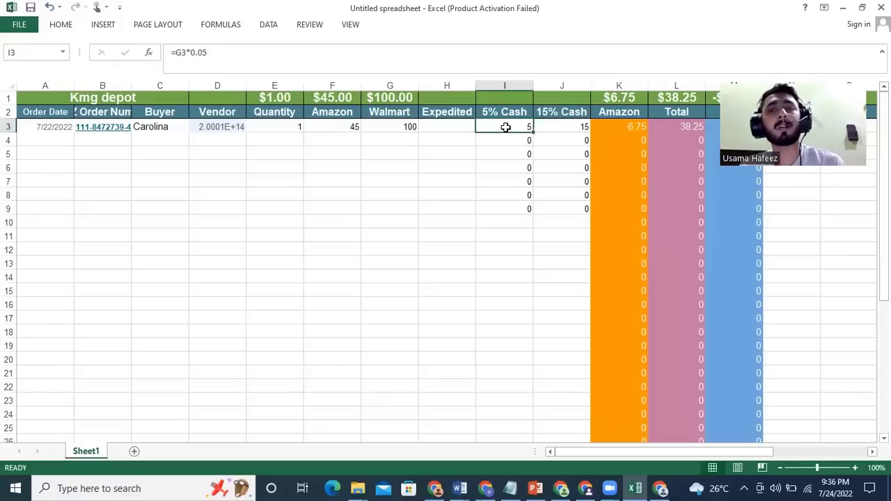
left_click(554, 112)
left_click(547, 134)
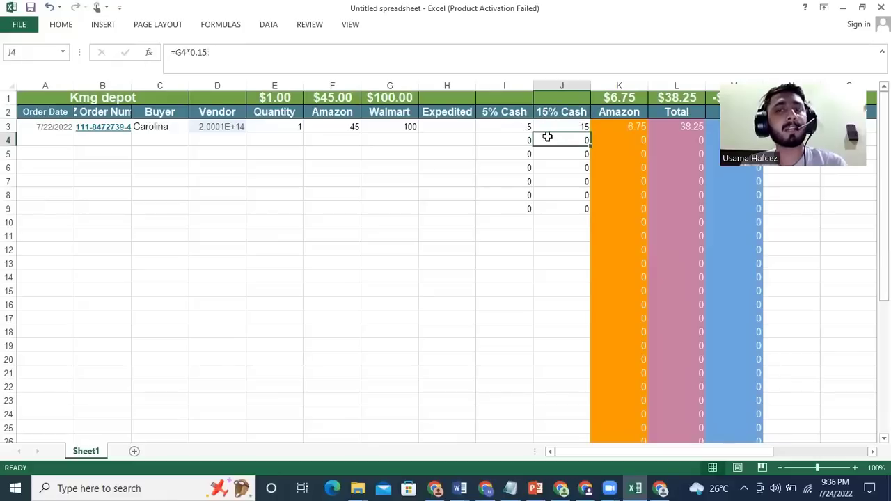
Step: Check the 5% cash back formula in I3, and switch to the Night Owl Security offers on Amazon in Chrome
left_click(523, 125)
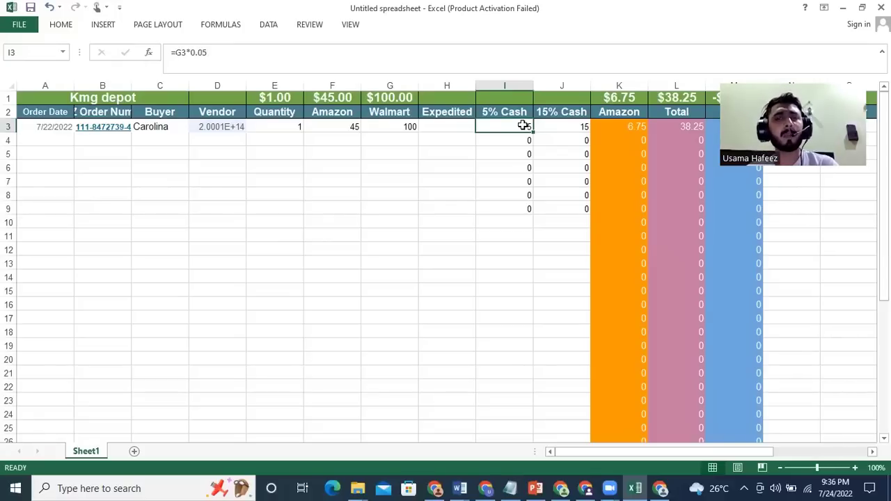
left_click(485, 488)
scroll(466, 397, "down", 3)
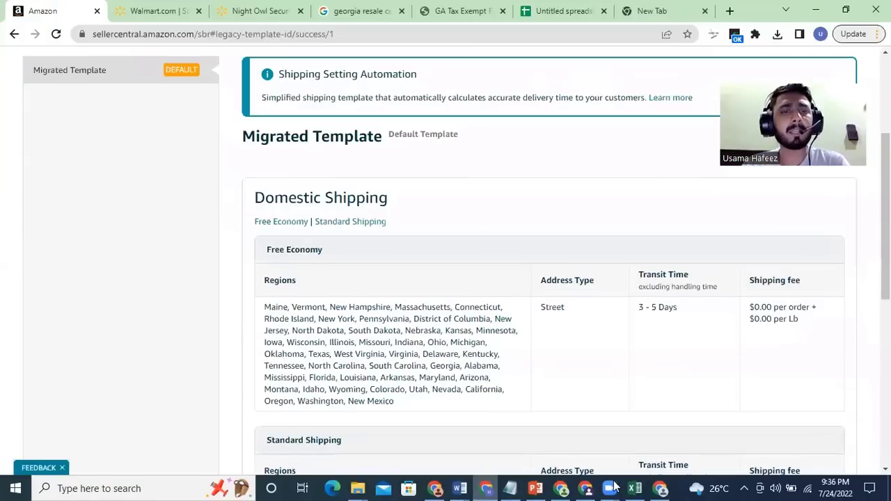
left_click(661, 488)
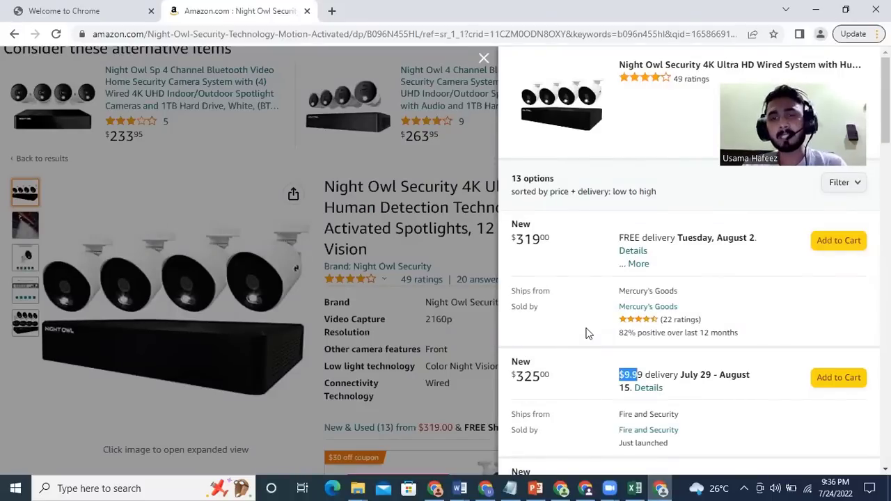
Step: Open the seller profile of Fire and Security from its offer for the Night Owl system in a new tab
scroll(586, 335, "down", 1)
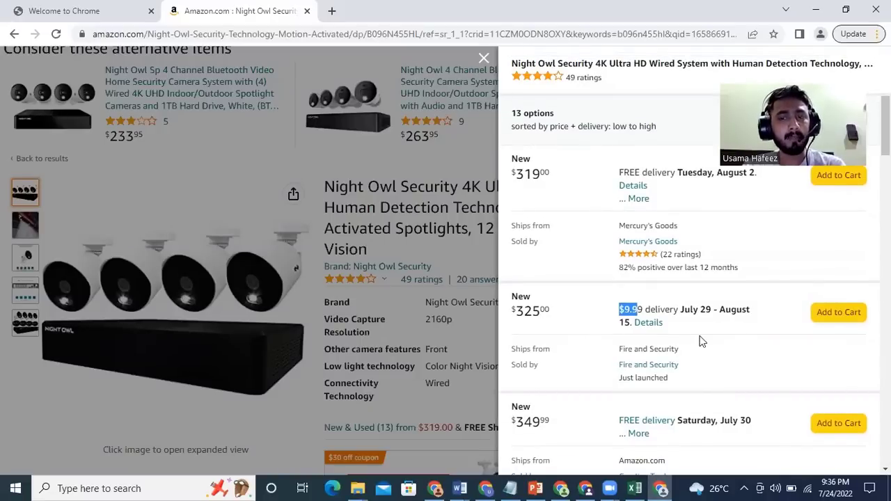
scroll(658, 309, "down", 2)
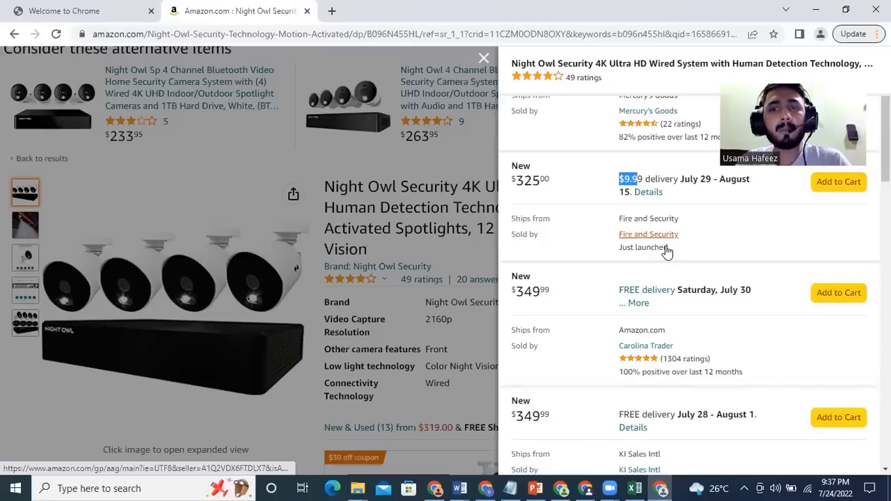
right_click(665, 249)
left_click(687, 247)
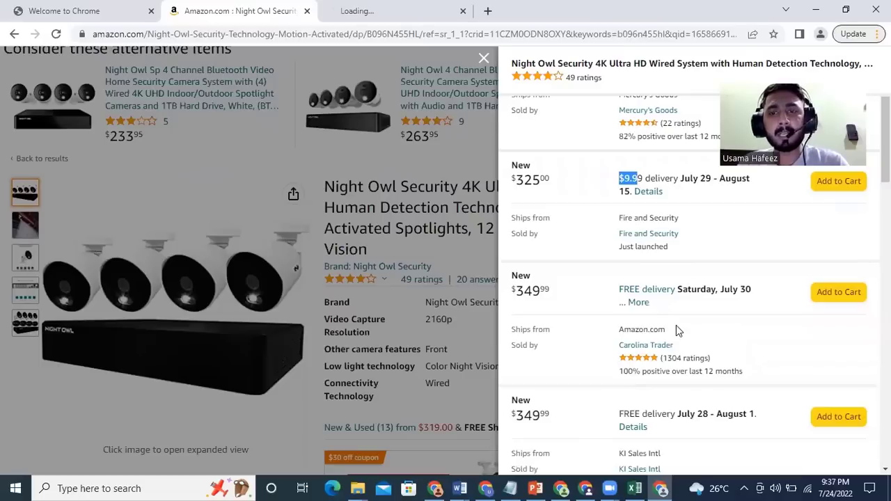
Step: Open the seller profile of Alilbitofthis Alilbitofthat from its Night Owl offer in a new tab
scroll(677, 325, "down", 6)
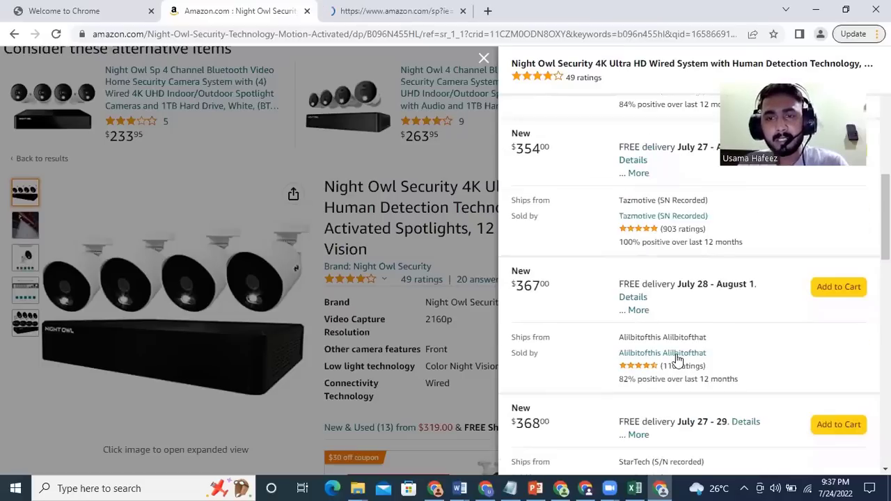
scroll(661, 299, "down", 1)
scroll(662, 299, "down", 1)
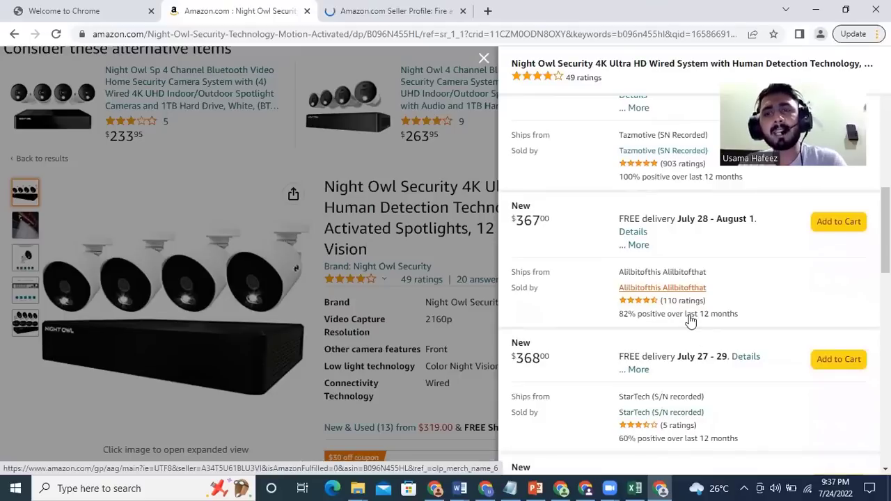
right_click(689, 299)
left_click(690, 305)
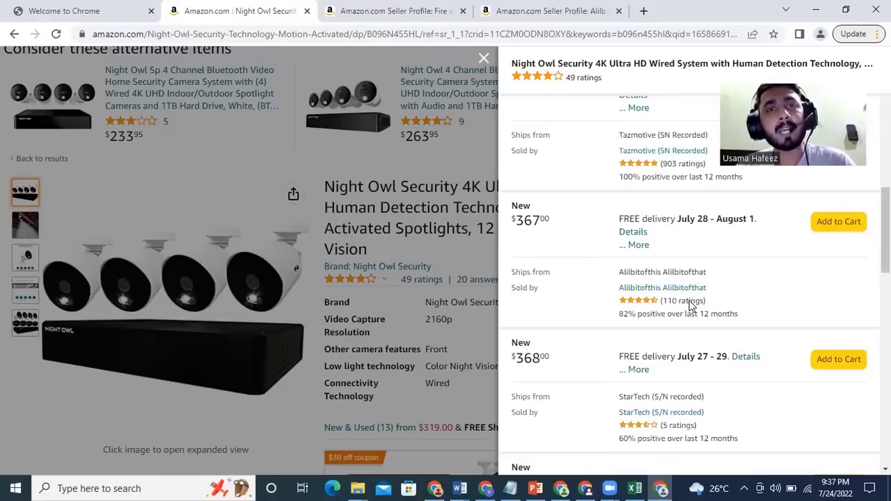
Step: Examine the Fire and Security profile for its business details, policies and a link to the seller's products
left_click(446, 8)
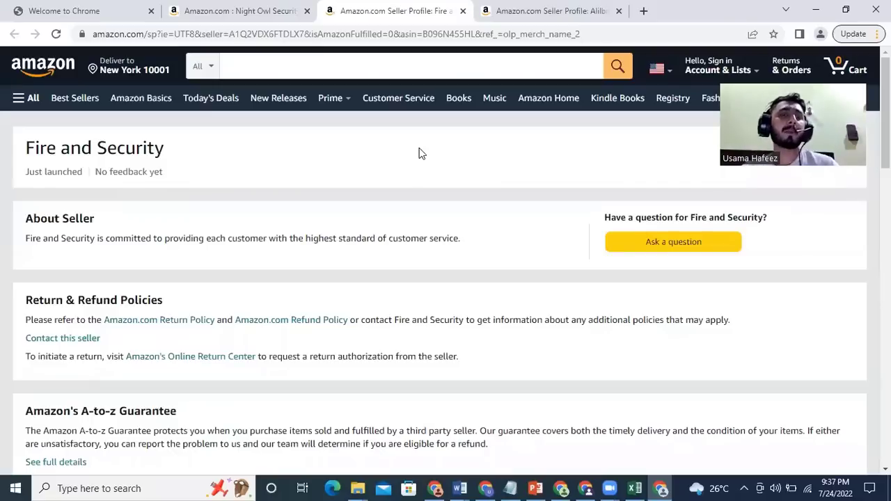
scroll(306, 195, "down", 10)
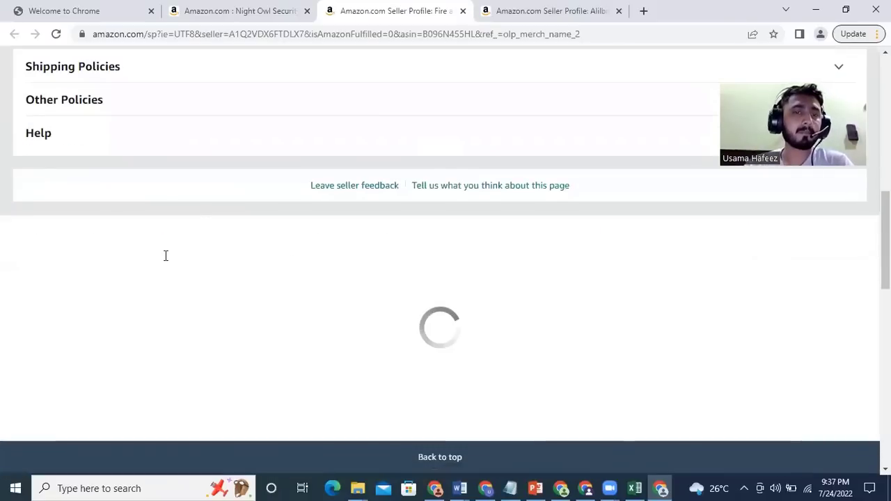
scroll(112, 265, "down", 2)
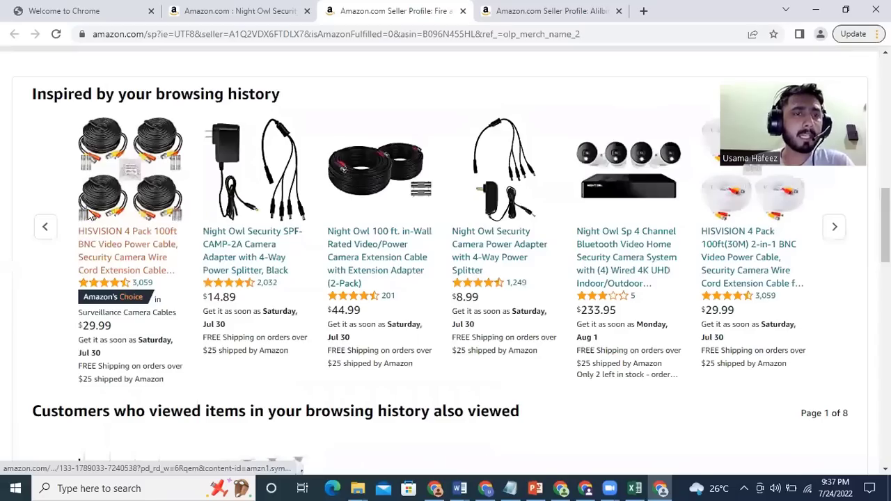
scroll(84, 199, "up", 3)
scroll(84, 199, "up", 4)
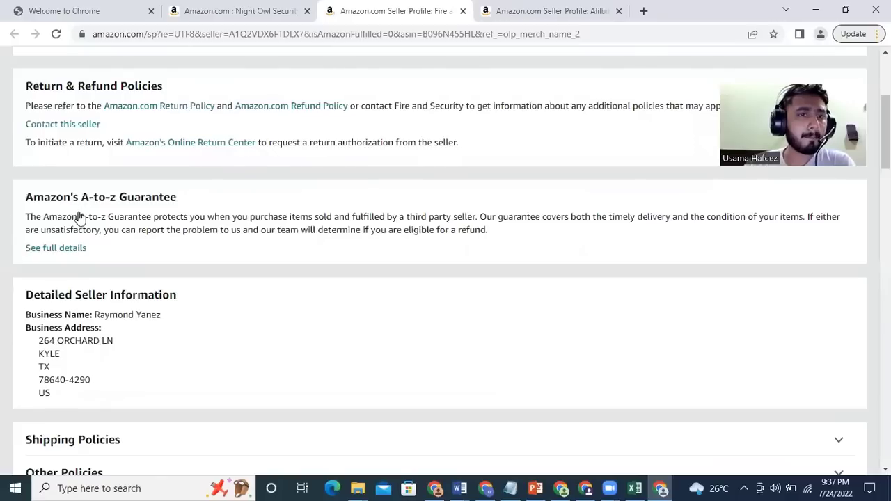
scroll(80, 218, "up", 1)
scroll(80, 218, "down", 8)
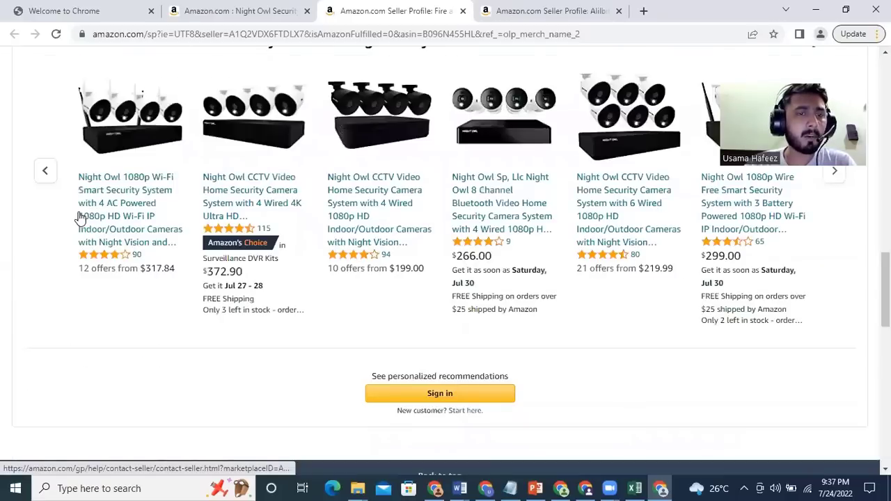
scroll(80, 218, "up", 3)
scroll(77, 236, "up", 6)
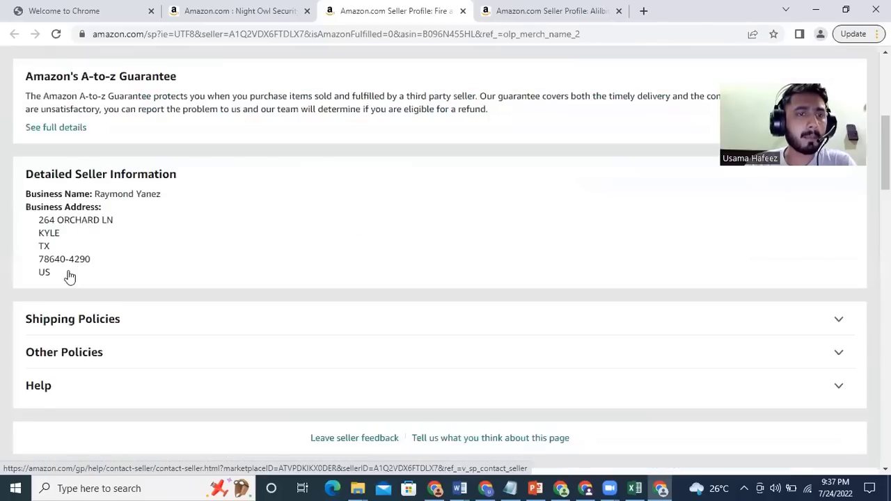
scroll(67, 274, "up", 1)
scroll(69, 276, "up", 2)
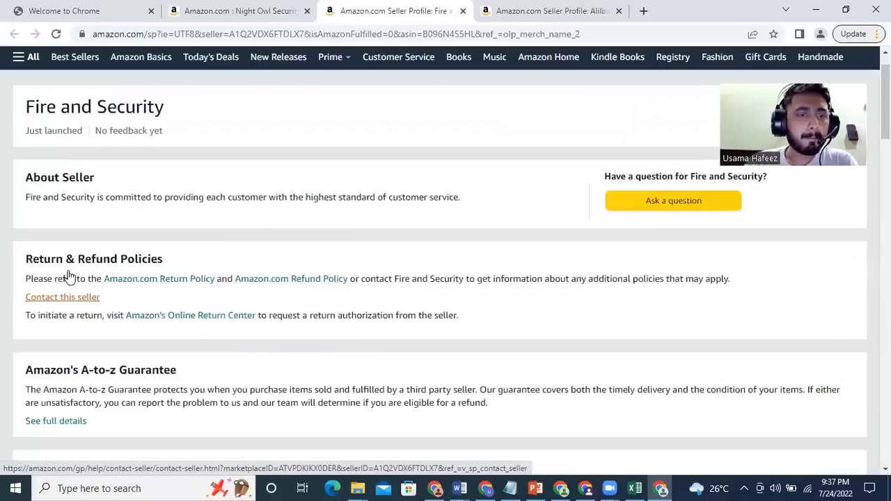
scroll(69, 276, "down", 2)
scroll(70, 271, "down", 2)
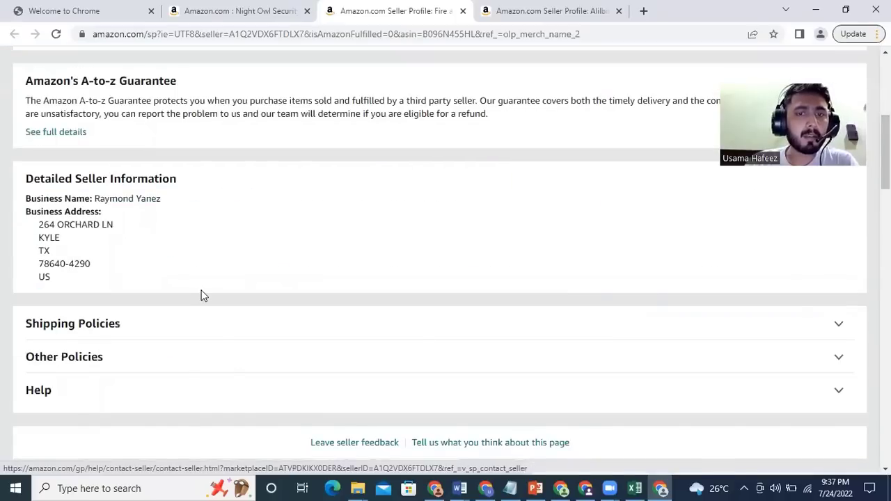
scroll(202, 294, "down", 4)
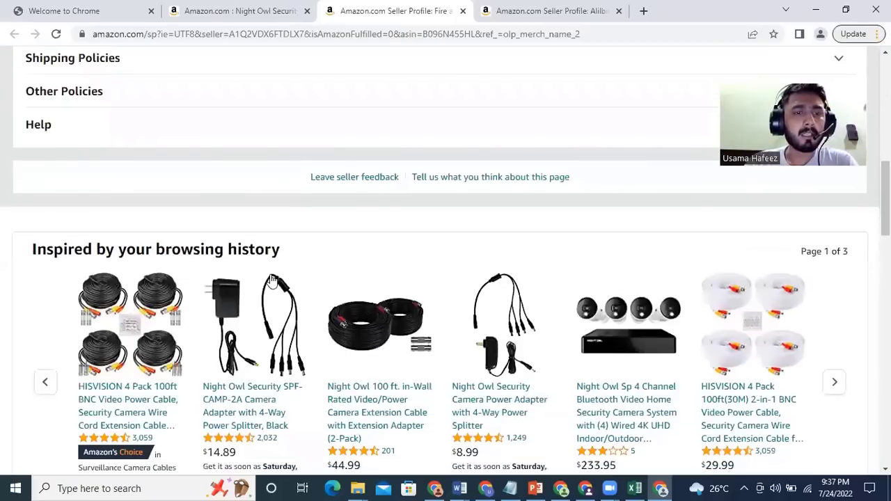
scroll(272, 278, "down", 8)
Step: Review the feedback and business details on the Alilbitofthis Alilbitofthat profile, and open all products this seller offers
key("ctrl+Tab")
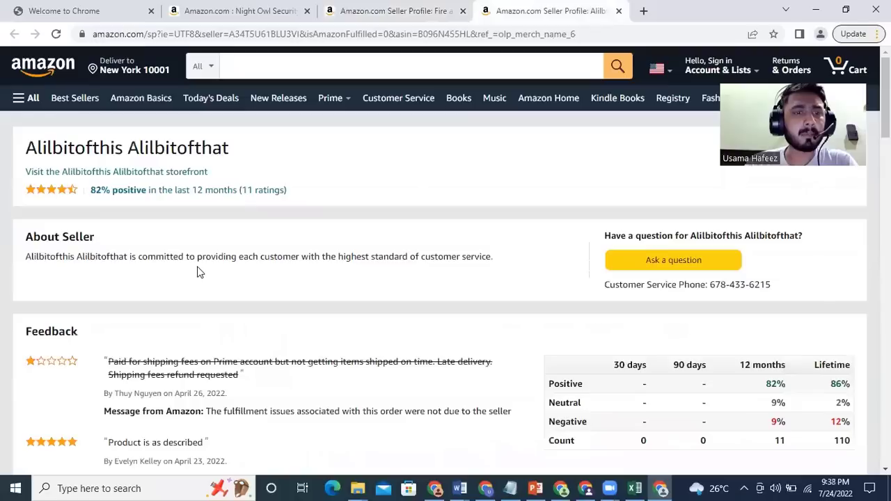
scroll(198, 271, "down", 5)
scroll(197, 270, "down", 3)
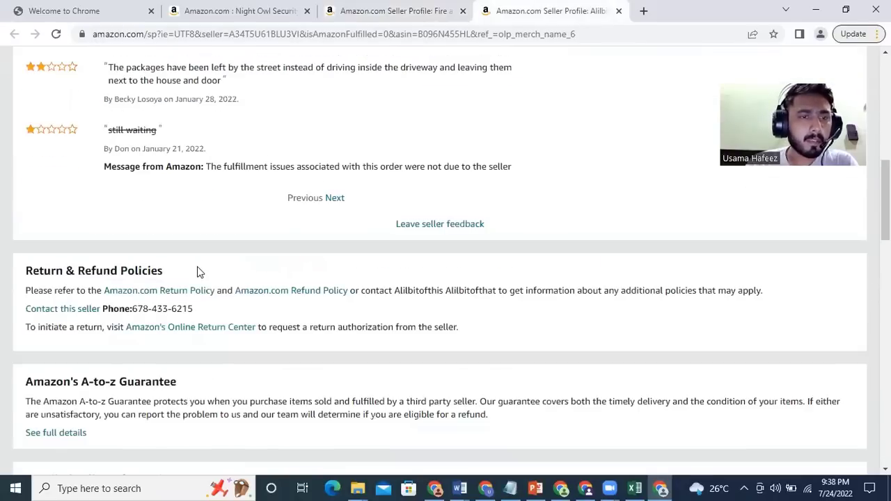
scroll(91, 222, "down", 3)
scroll(66, 209, "down", 1)
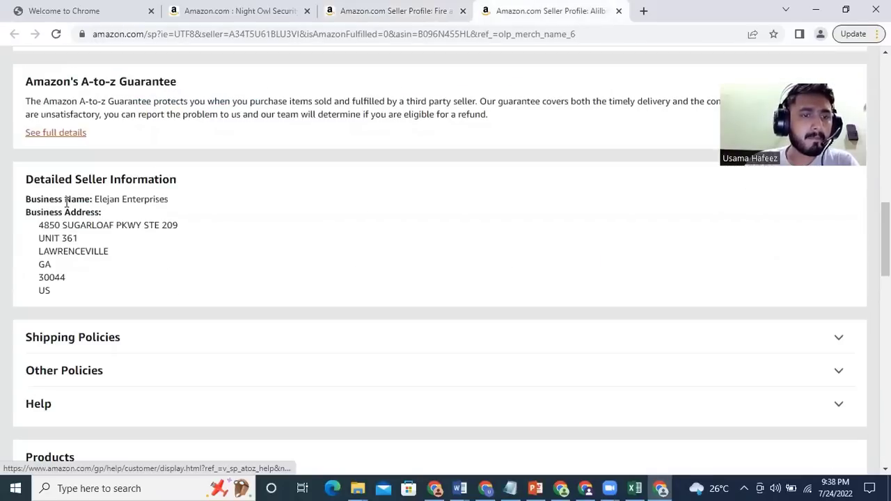
scroll(70, 283, "down", 3)
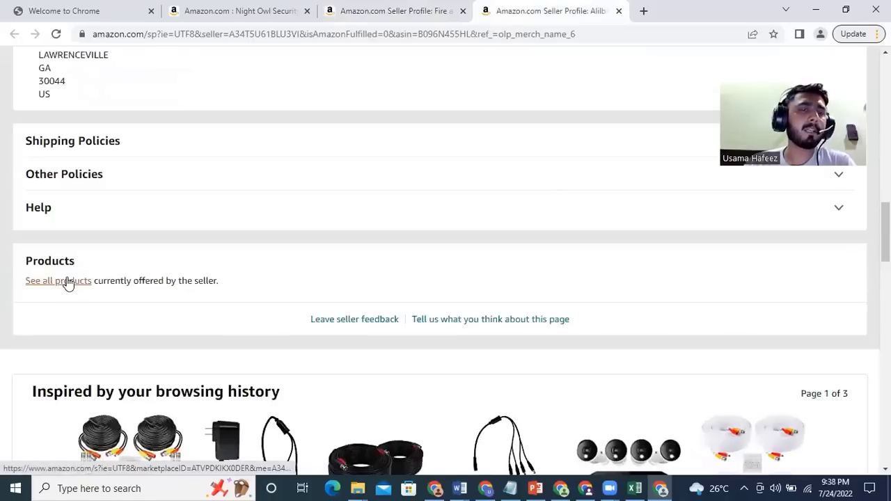
left_click(66, 281)
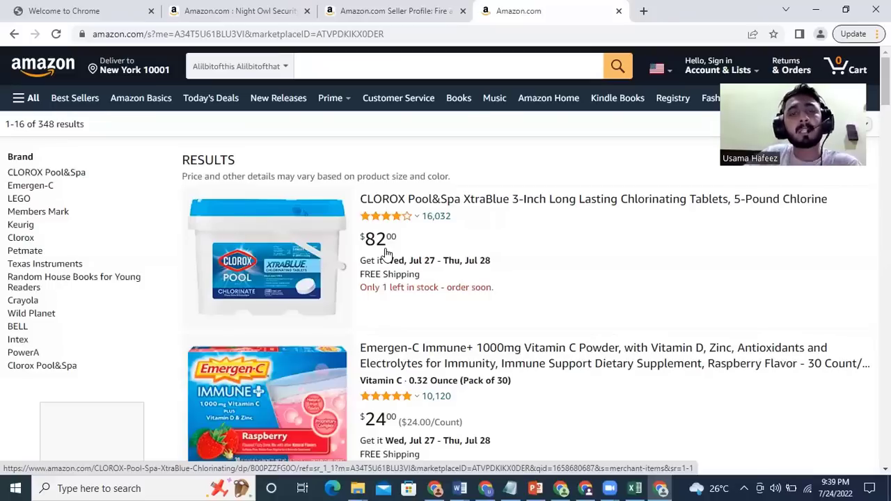
Step: Open the seller's Emergen-C Immune+ powder, LEGO Star Wars 501st Legion kit and Keurig K-Express coffee maker in separate new tabs
scroll(473, 217, "down", 2)
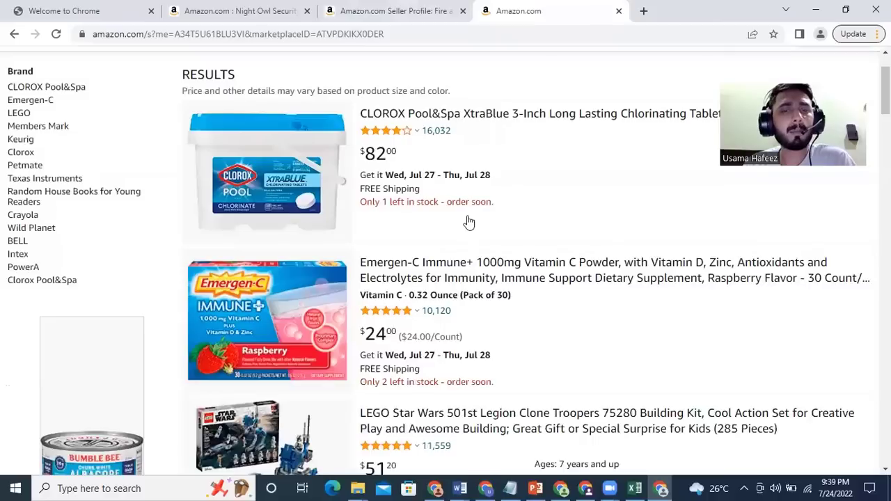
scroll(469, 222, "down", 1)
right_click(465, 218)
left_click(496, 227)
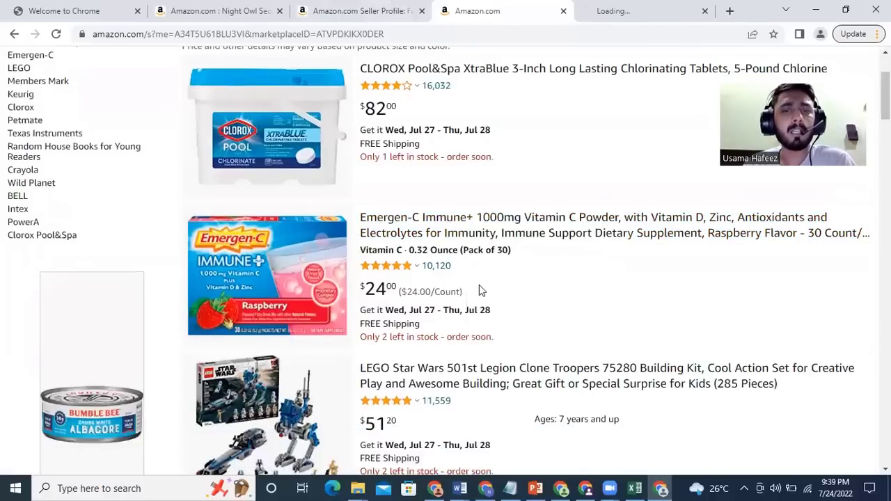
scroll(479, 285, "down", 4)
right_click(467, 195)
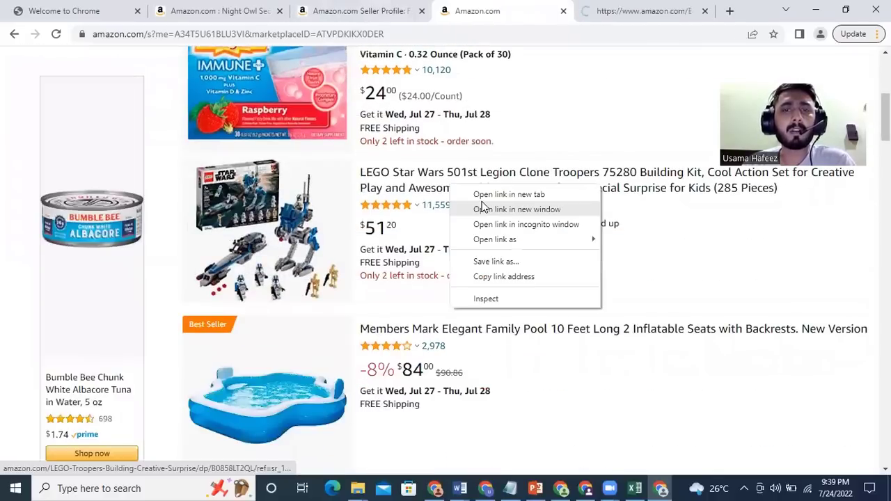
left_click(454, 195)
scroll(451, 180, "down", 7)
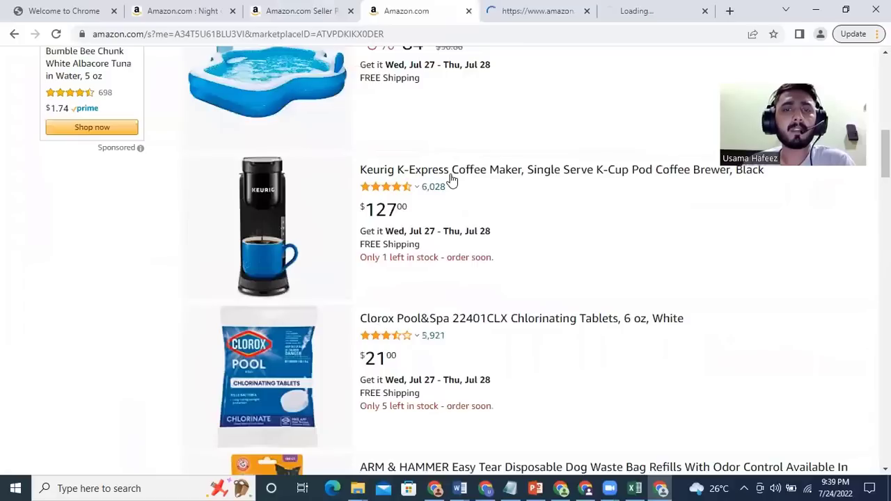
right_click(452, 178)
key("Return")
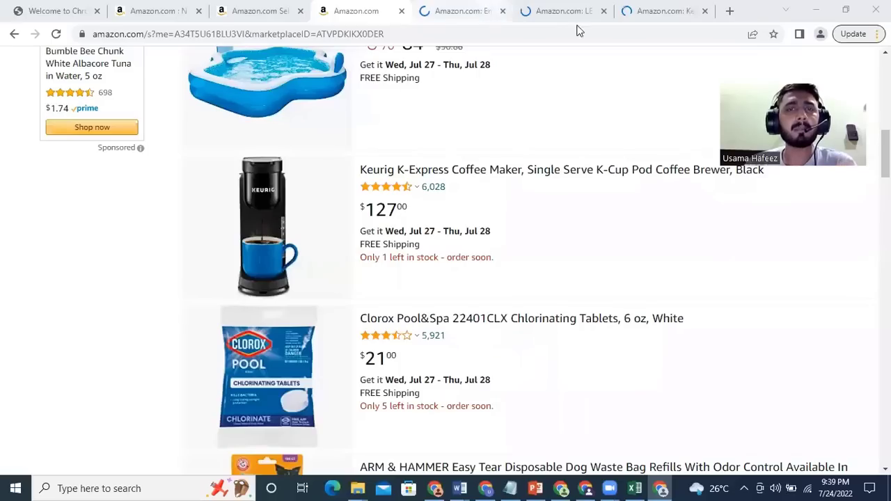
Step: Search Google for the full product title of the Emergen-C Immune+ Raspberry listing
key("ctrl+Tab")
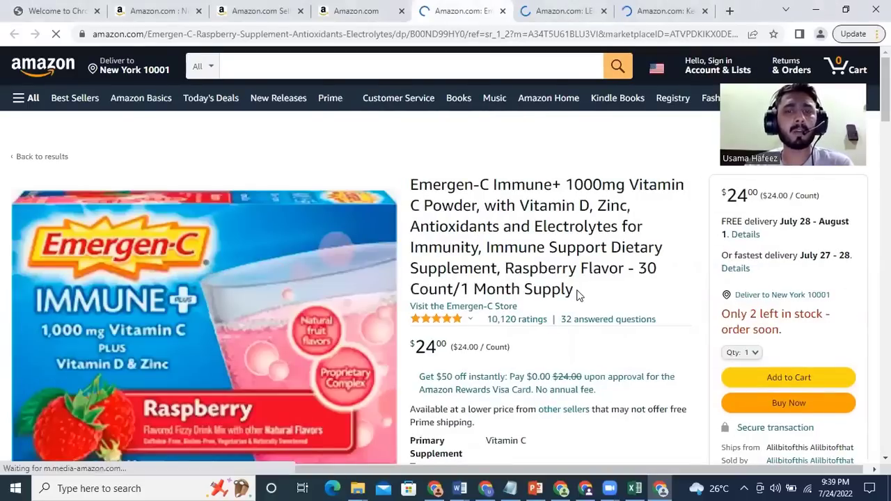
double_click(527, 290)
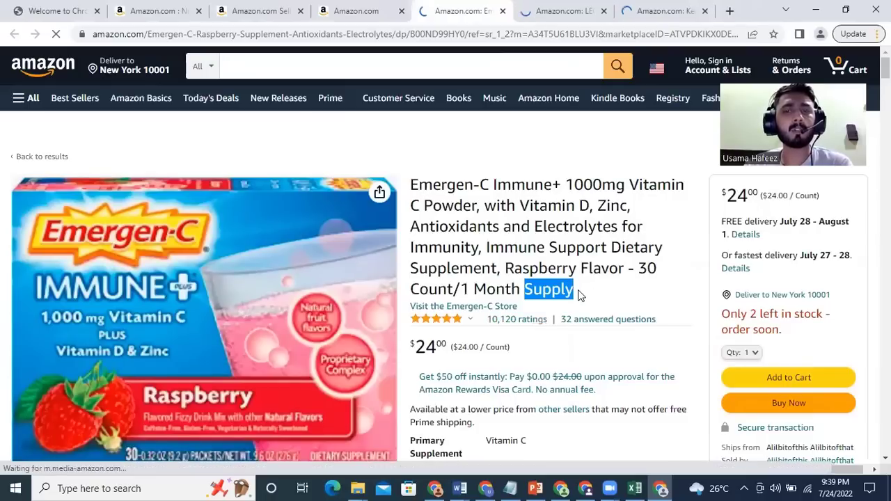
left_click(426, 188)
triple_click(426, 188)
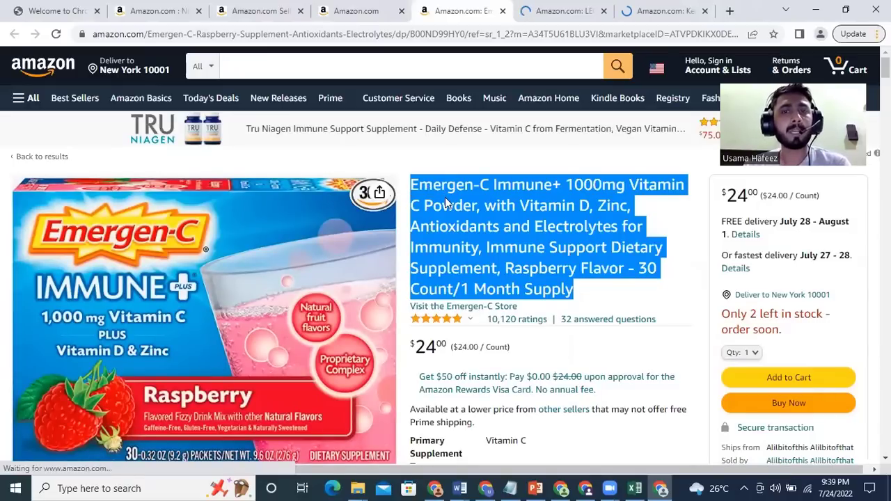
right_click(445, 197)
left_click(458, 237)
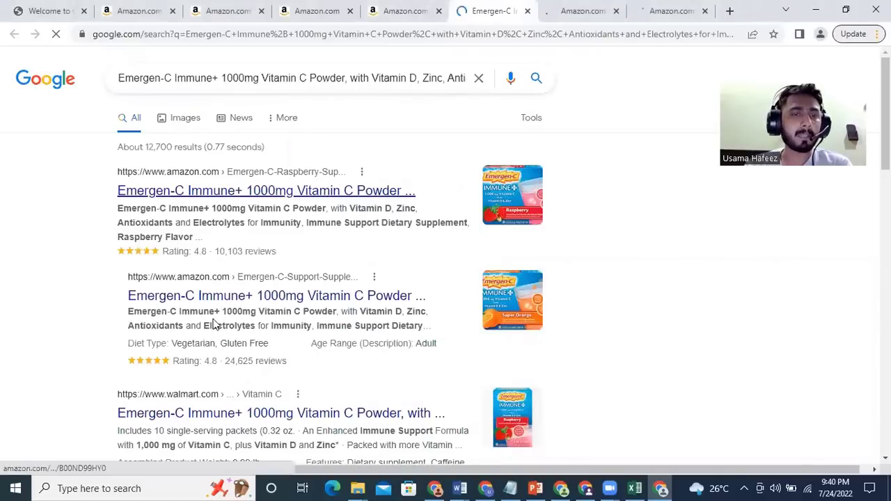
Step: Look through the Google results for Walmart listings, and highlight the full Emergen-C title on its Amazon page again
scroll(215, 317, "down", 2)
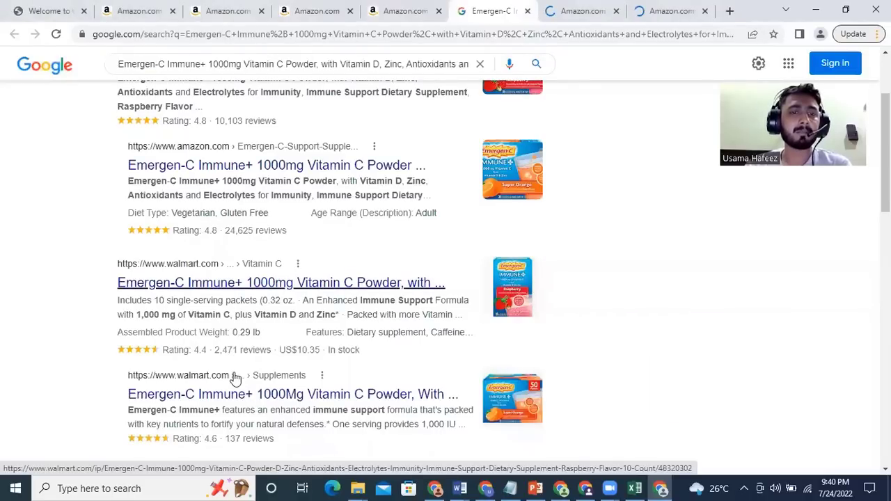
key("ctrl+shift+Tab")
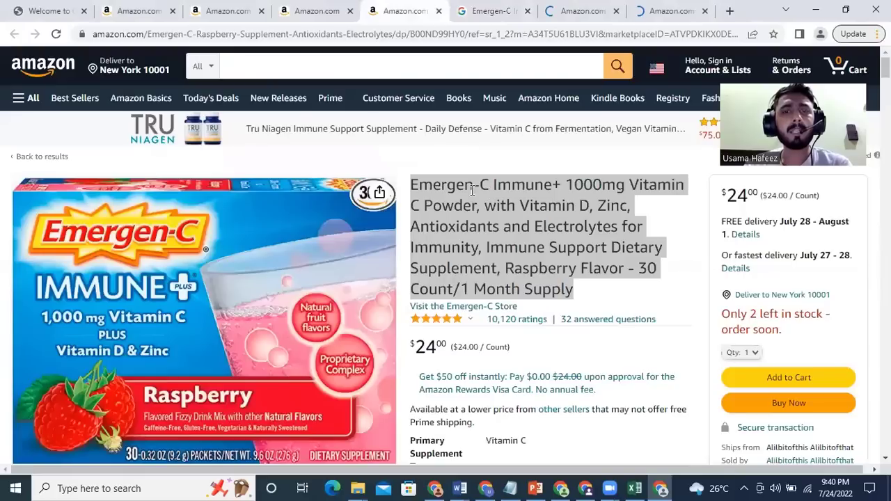
triple_click(473, 189)
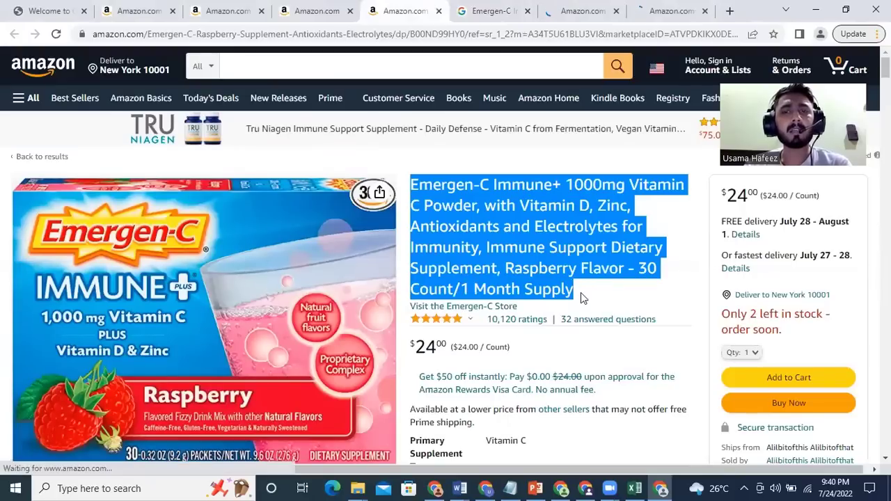
Step: Open the Walmart result for the 50-packet Emergen-C Immune+ Super Orange in a new tab and display that page
left_click(183, 343)
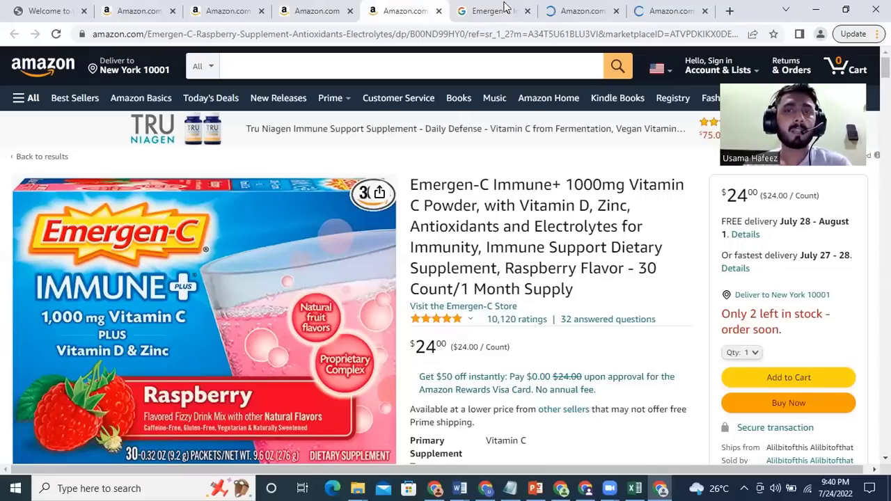
key("ctrl+Tab")
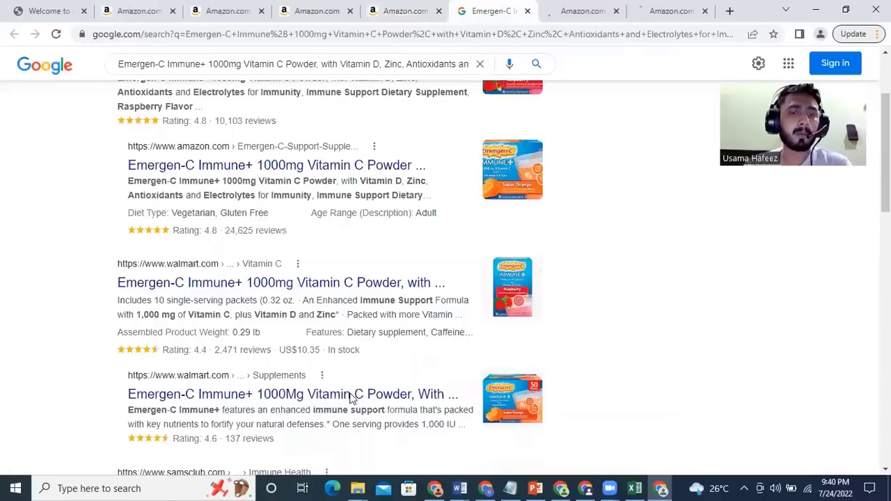
right_click(342, 394)
left_click(400, 273)
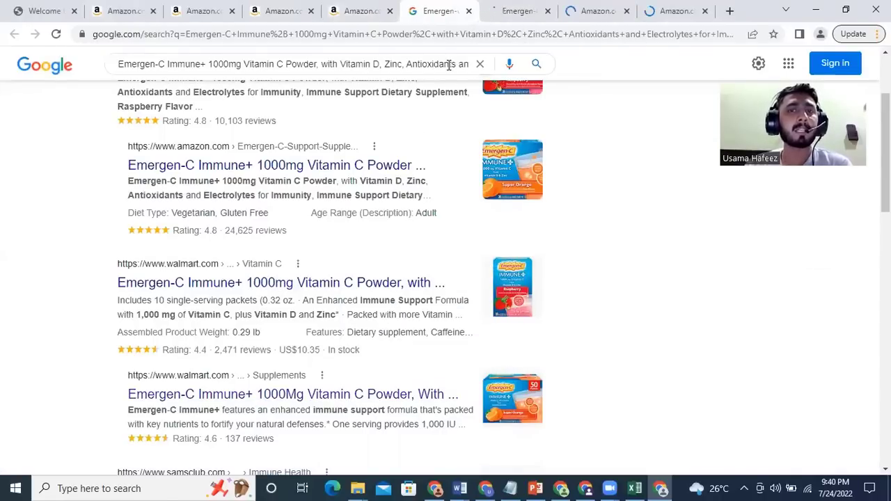
left_click_drag(459, 63, 465, 64)
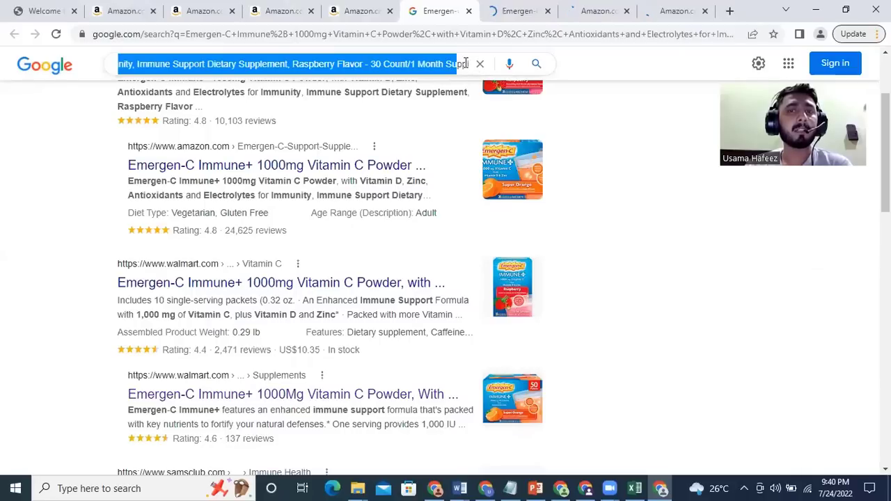
key("ctrl+Tab")
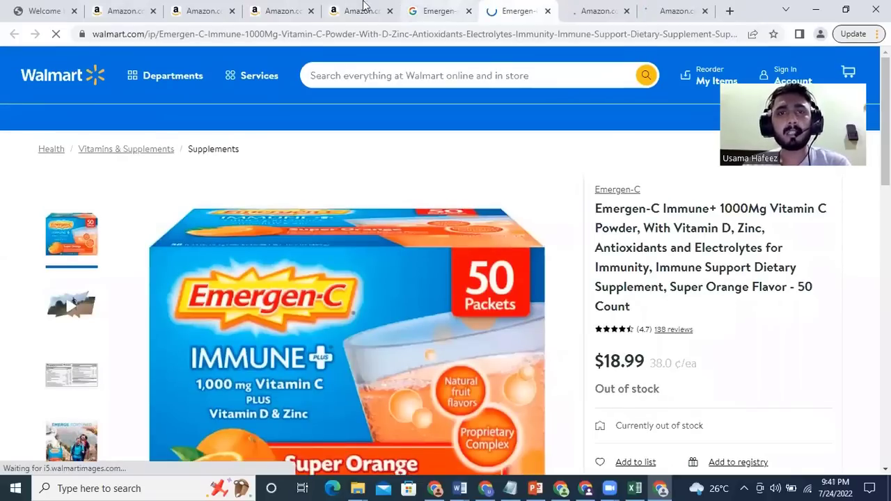
Step: Compare the price, stock status, flavor and pack count of Walmart's Super Orange Emergen-C with the Amazon Raspberry listing
key("ctrl+5")
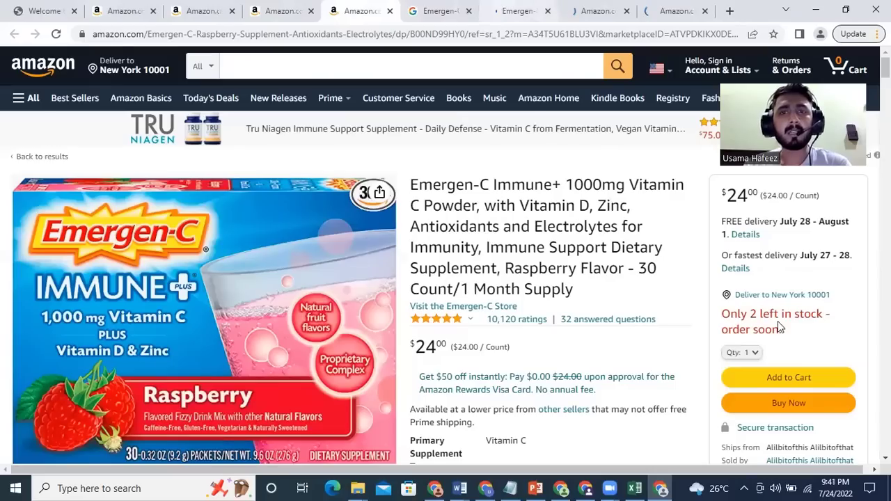
key("ctrl+7")
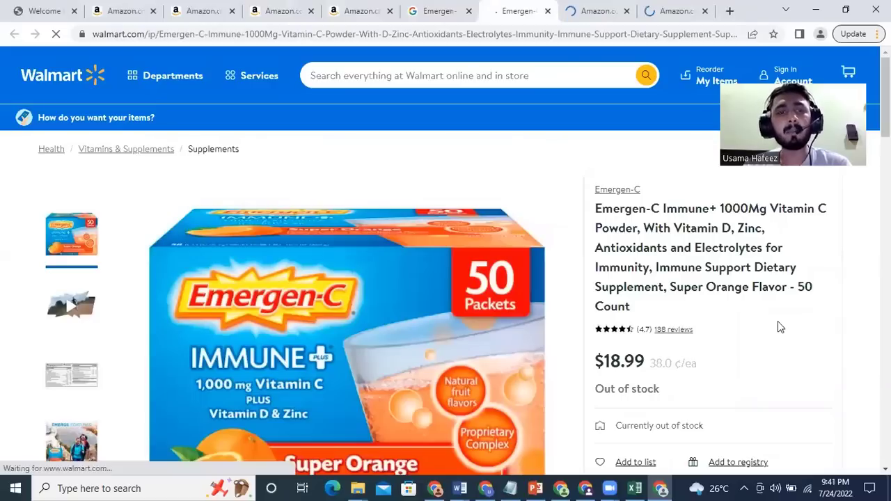
scroll(779, 322, "down", 1)
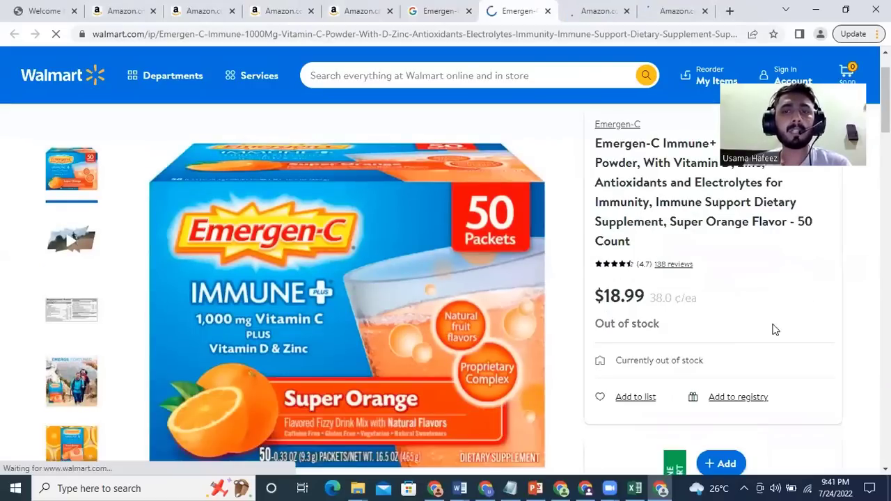
left_click(348, 11)
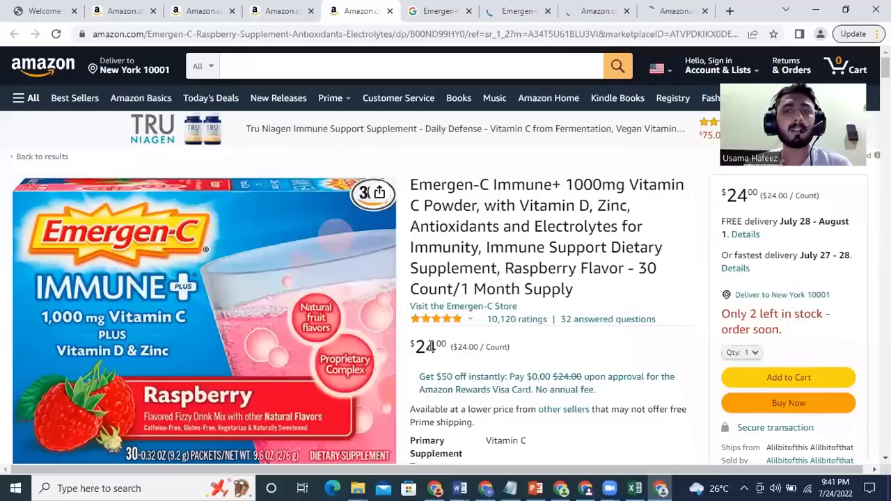
scroll(432, 346, "down", 1)
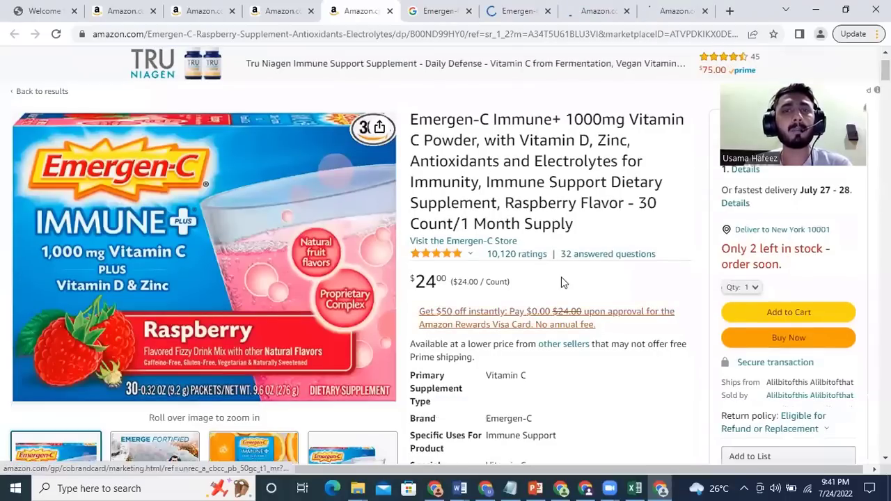
key("ctrl+Tab")
key("ctrl+Tab")
scroll(615, 347, "down", 2)
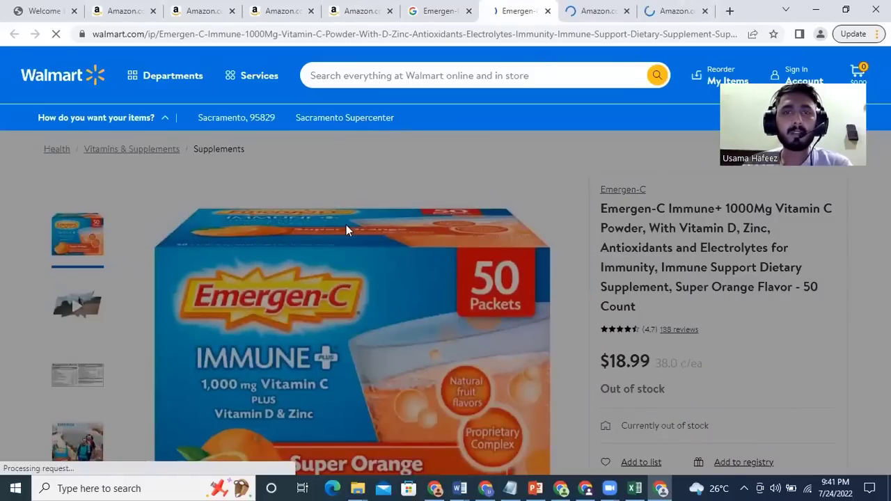
Step: Open the Walmart result for Emergen-C Immune+ Raspberry from the Google results in a new tab and display it
key("ctrl+shift+Tab")
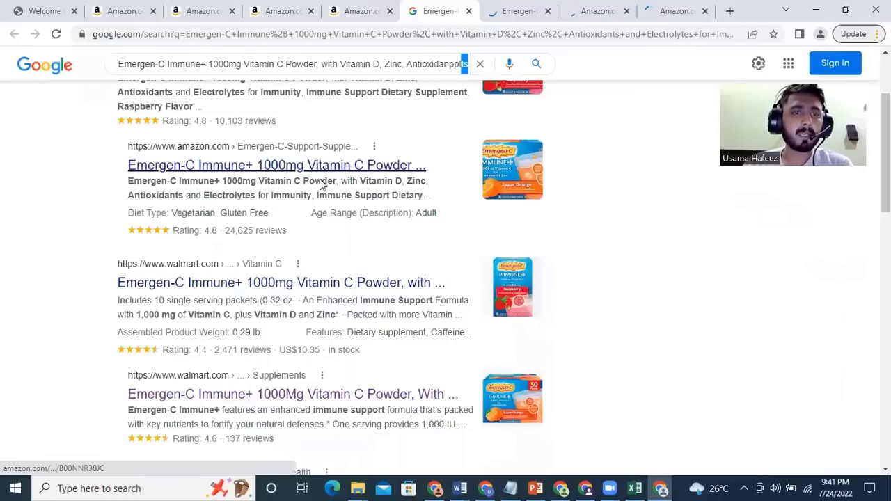
right_click(307, 171)
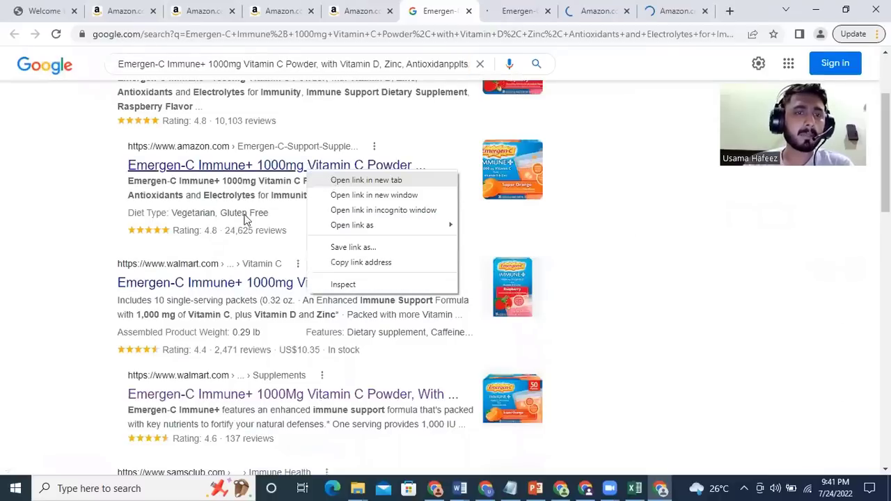
right_click(285, 287)
left_click(322, 294)
key("ctrl+Tab")
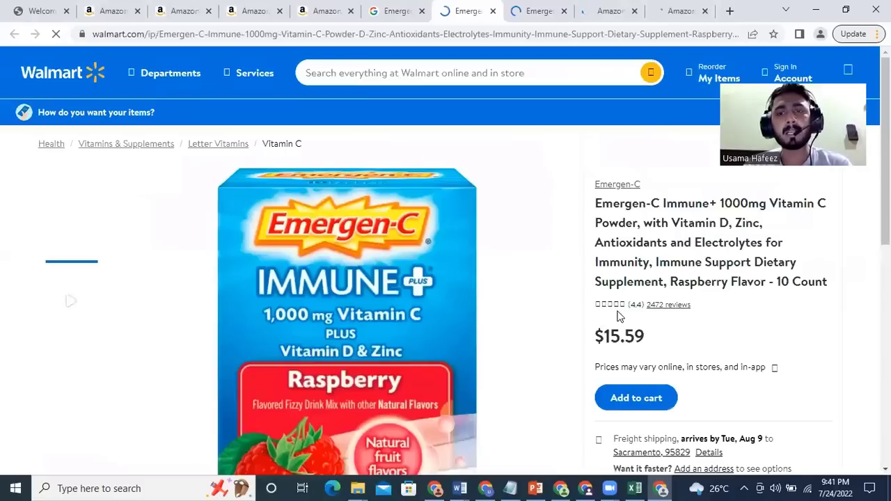
Step: Check the Walmart Raspberry listing's price, shipping, seller and packet count against the Emergen-C Raspberry listing on Amazon
scroll(800, 239, "down", 1)
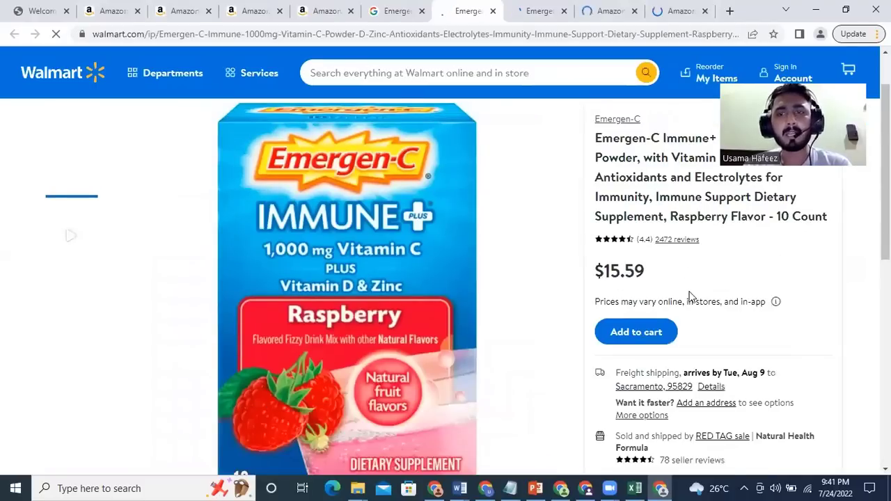
scroll(690, 298, "down", 2)
scroll(696, 268, "down", 2)
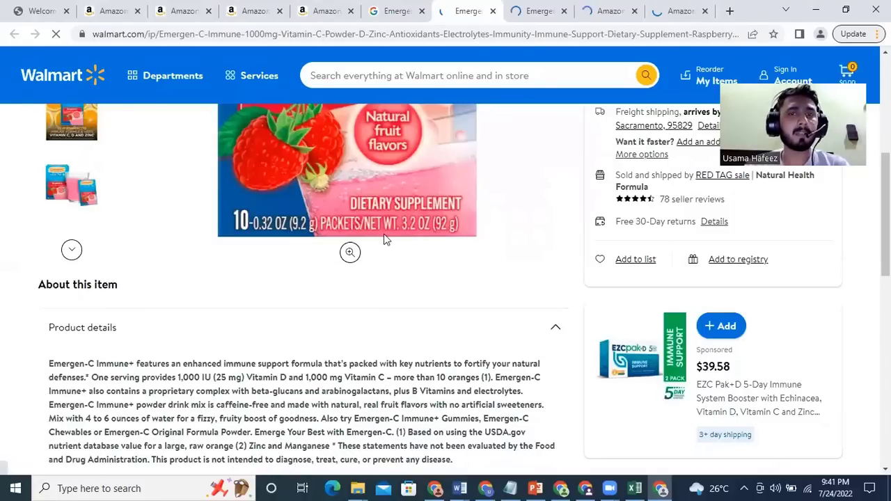
key("ctrl+shift+Tab")
key("ctrl+shift+Tab")
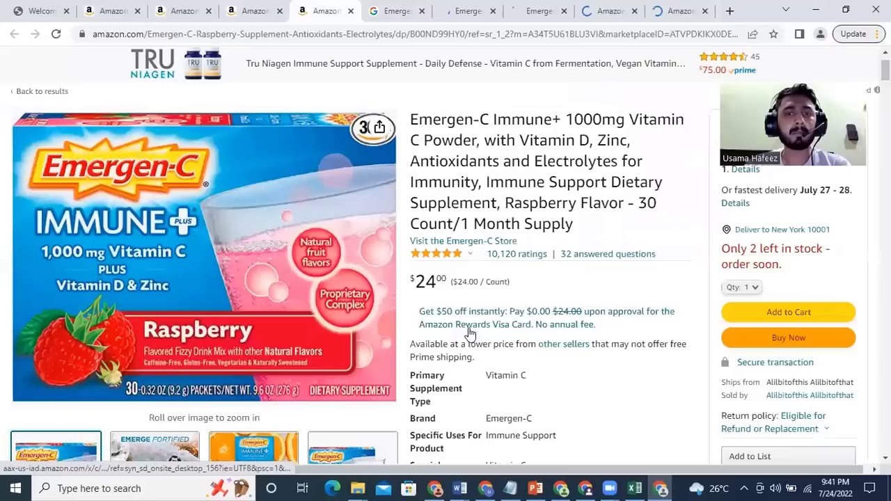
scroll(511, 207, "down", 3)
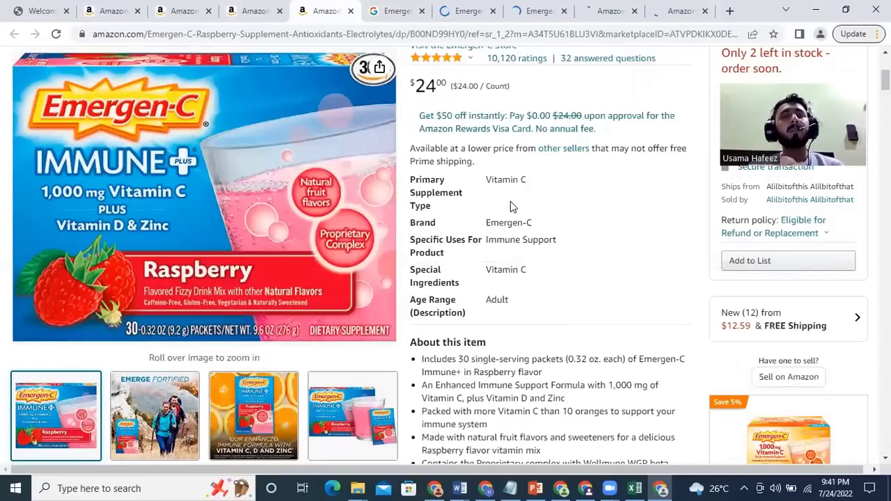
mouse_move(246, 220)
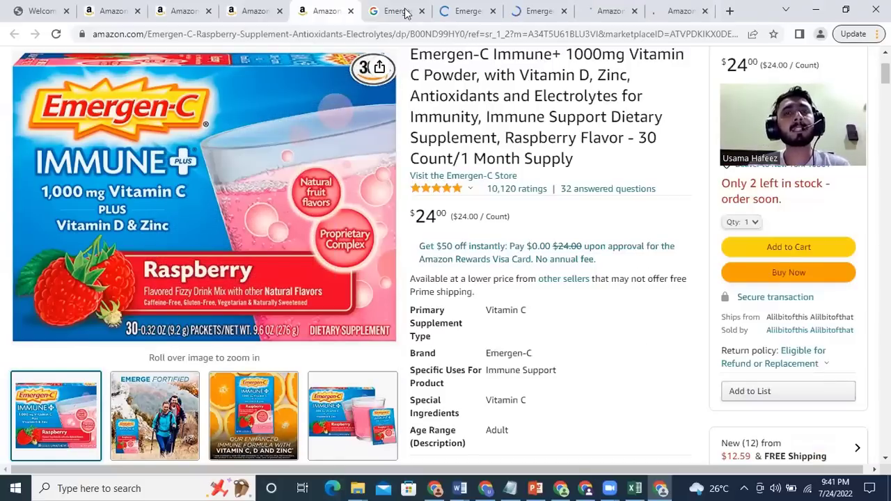
Step: Review the Walmart Raspberry listing's price and delivery date beside the Amazon listing, and look over the Amazon seller's storefront
left_click(533, 11)
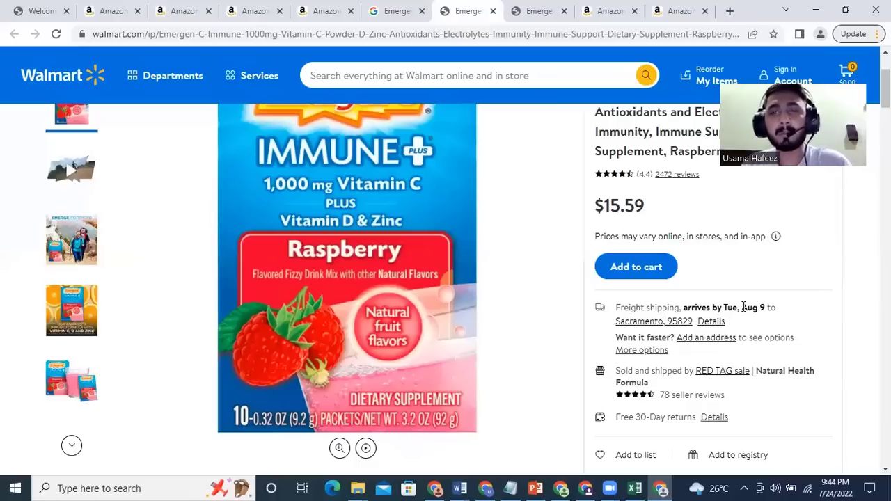
scroll(710, 314, "up", 2)
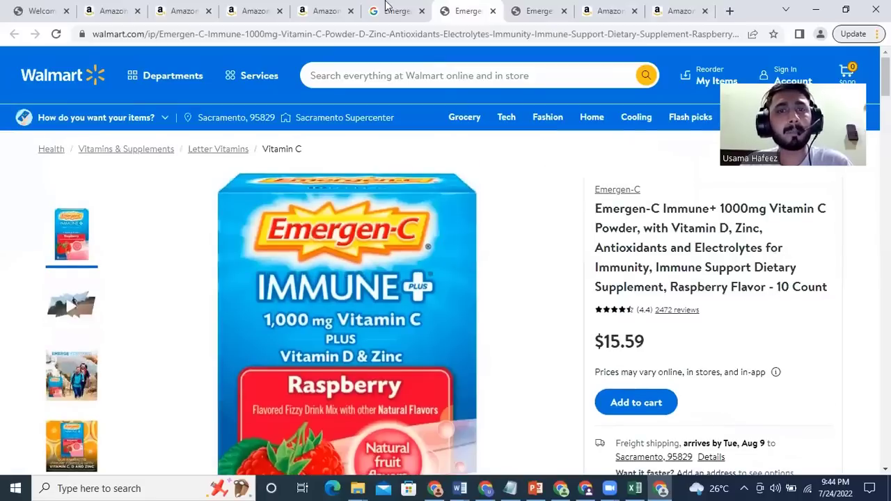
left_click(330, 10)
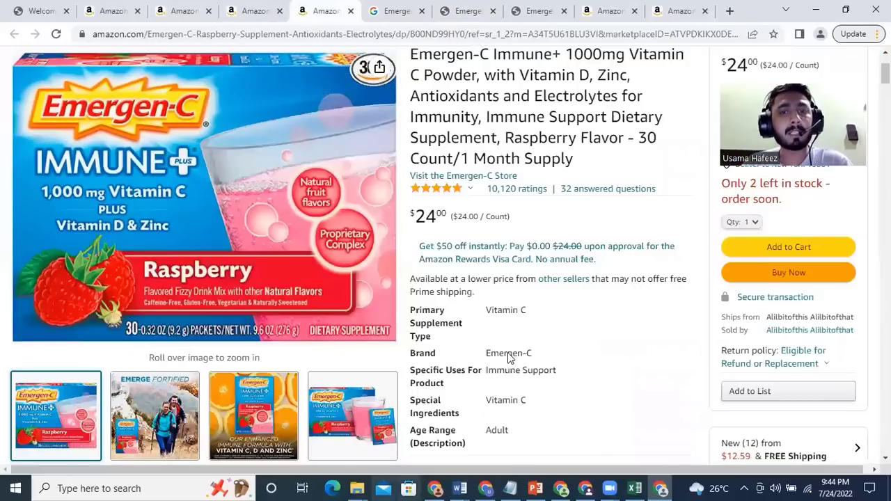
left_click(272, 6)
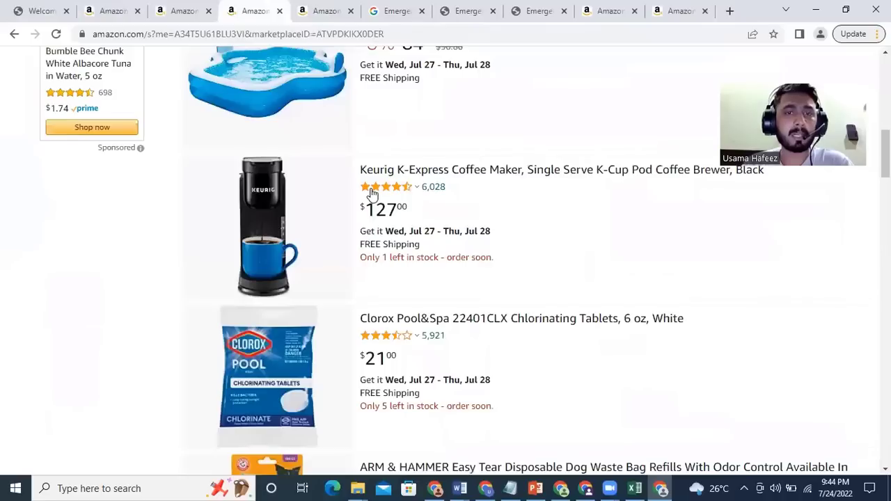
scroll(463, 165, "up", 2)
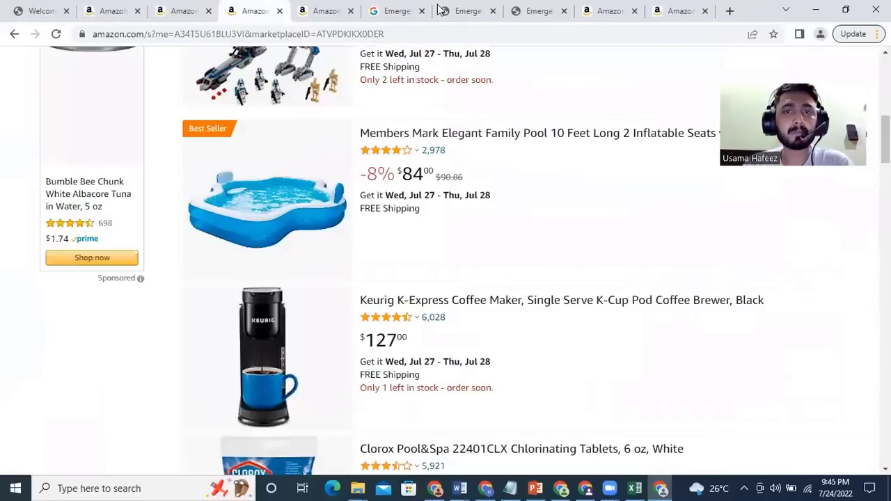
Step: Close the Amazon Emergen-C page, its Google results and the Walmart Raspberry page
left_click(310, 7)
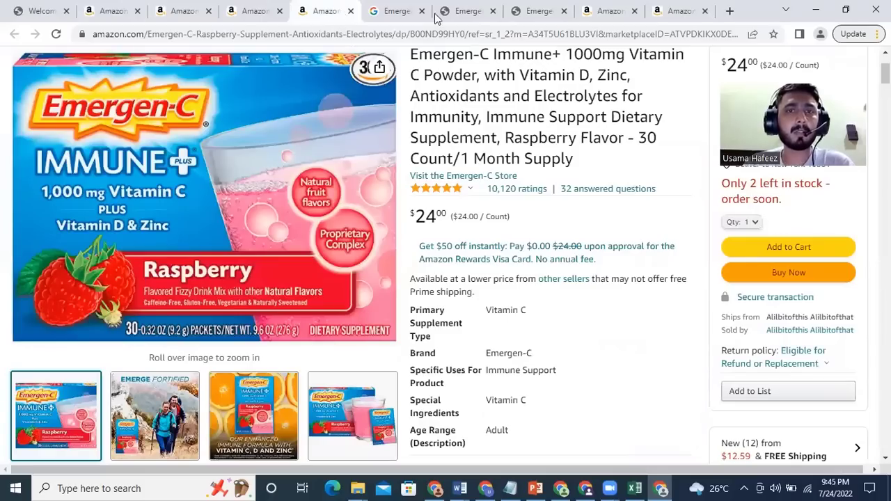
left_click(351, 11)
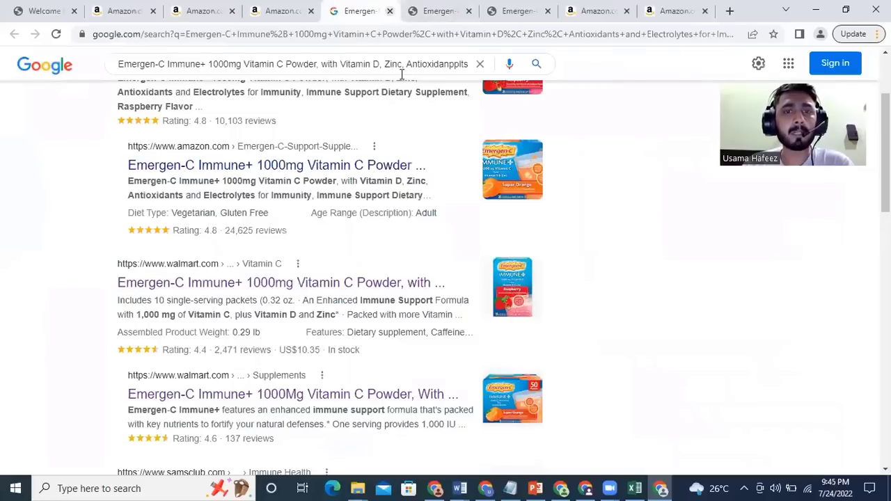
left_click(389, 11)
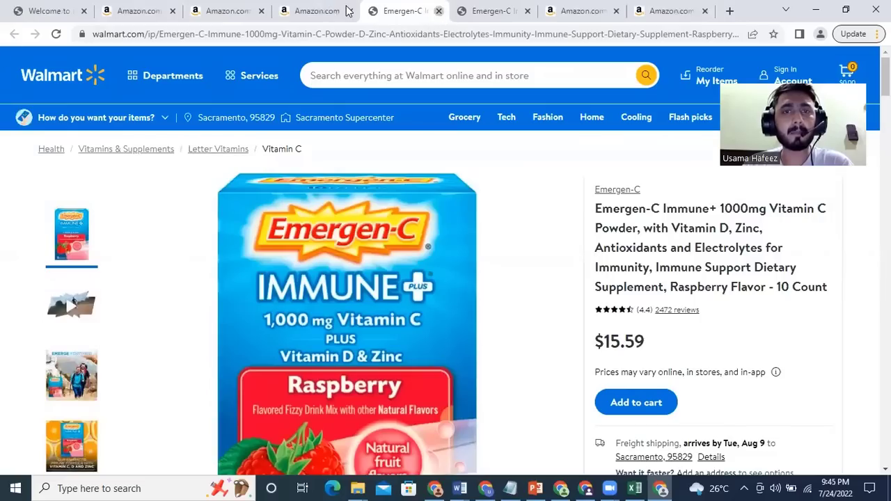
key("ctrl+w")
Step: Open the Keurig K-Express Coffee Maker from the seller's product list in a new tab and display its page
scroll(442, 294, "down", 3)
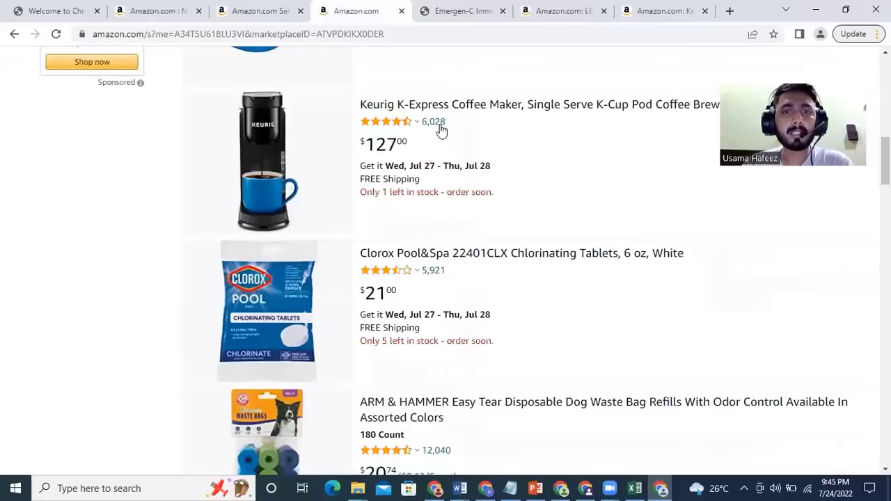
right_click(467, 110)
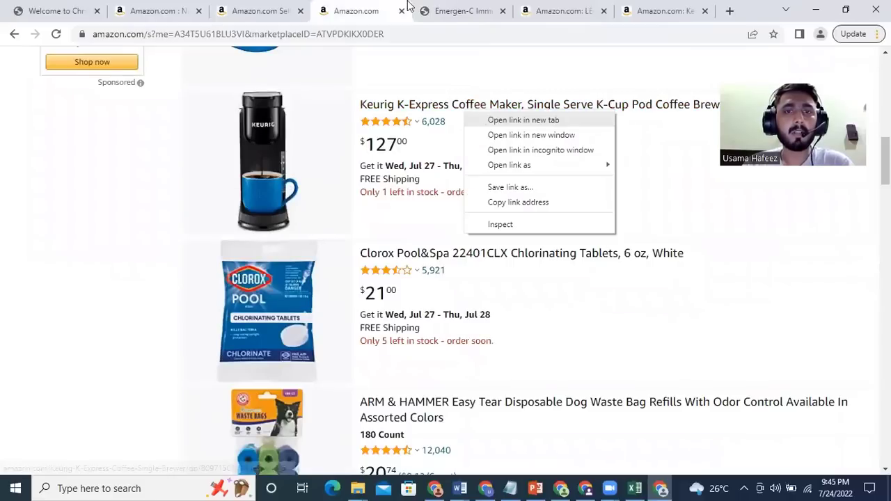
key("Return")
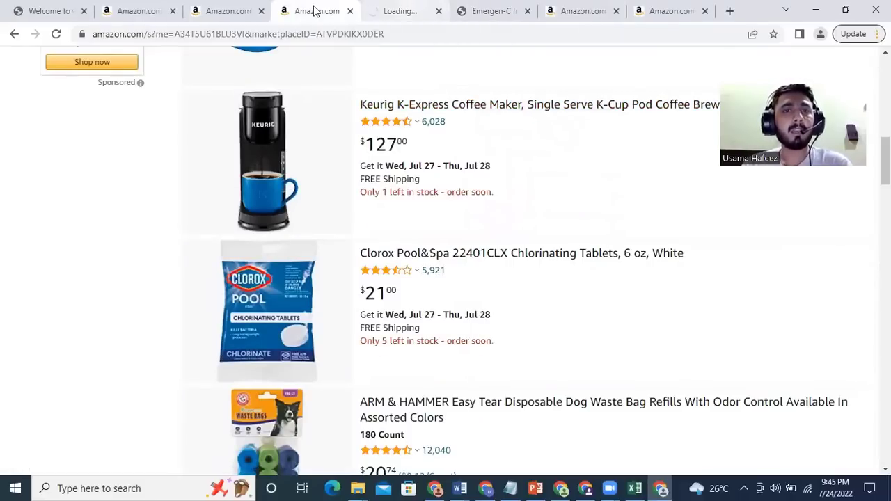
key("ctrl+Tab")
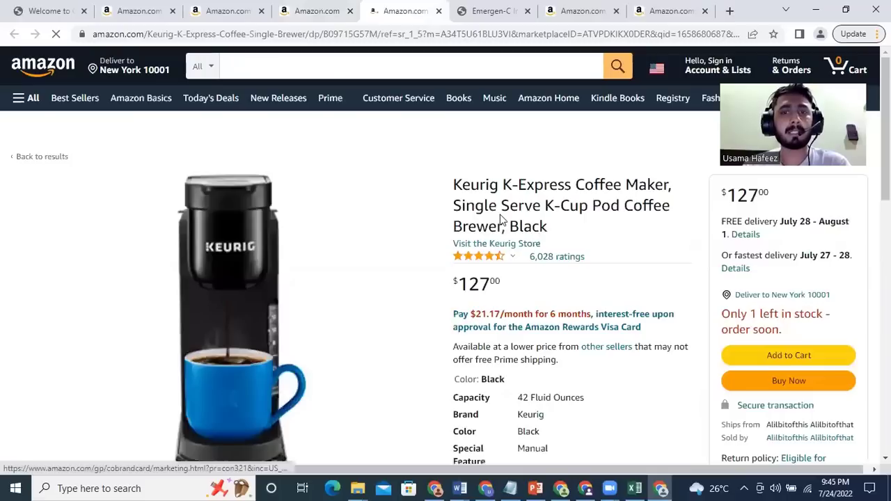
Step: Search Google for the full Keurig K-Express product title and compare the Walmart results with the Amazon listing
triple_click(455, 184)
right_click(470, 192)
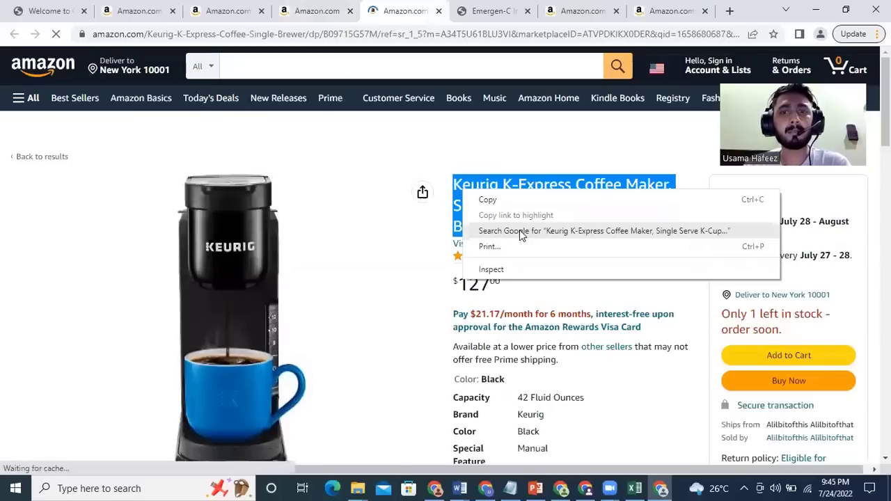
key("Return")
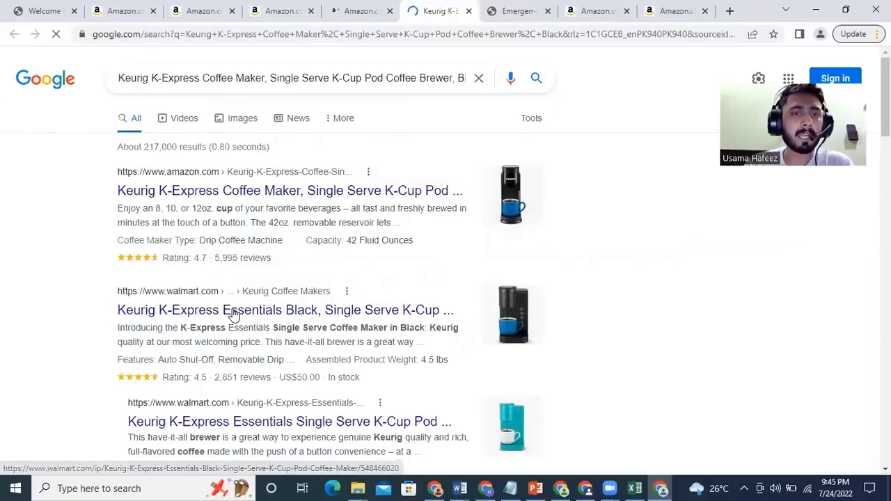
key("ctrl+shift+Tab")
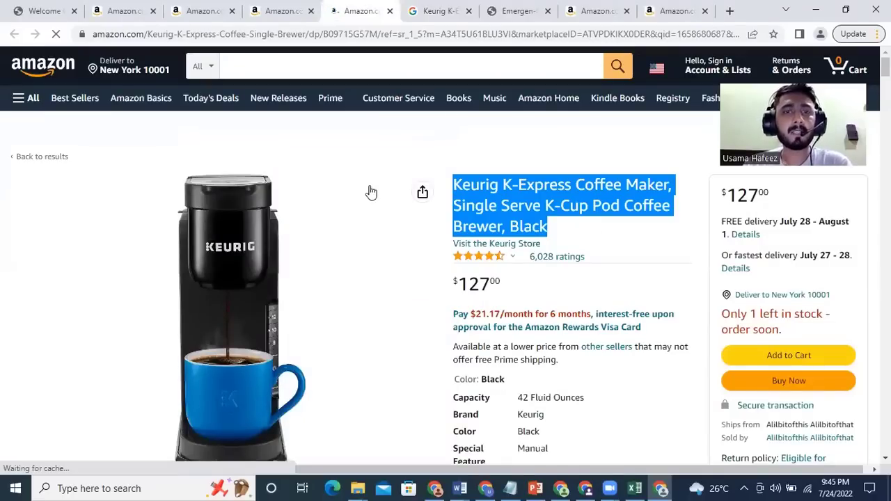
key("ctrl+Tab")
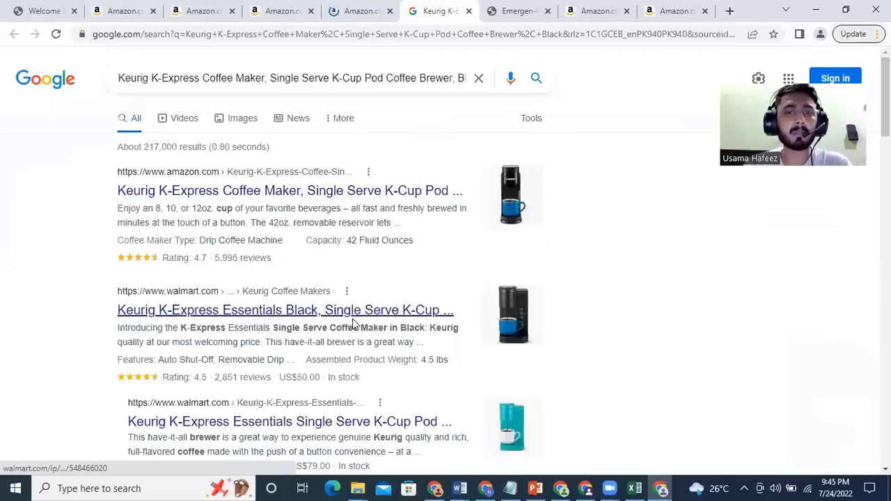
Step: Open the Walmart result for the Keurig K-Express Essentials Black coffee maker in a new tab and display its page
right_click(354, 324)
left_click(376, 319)
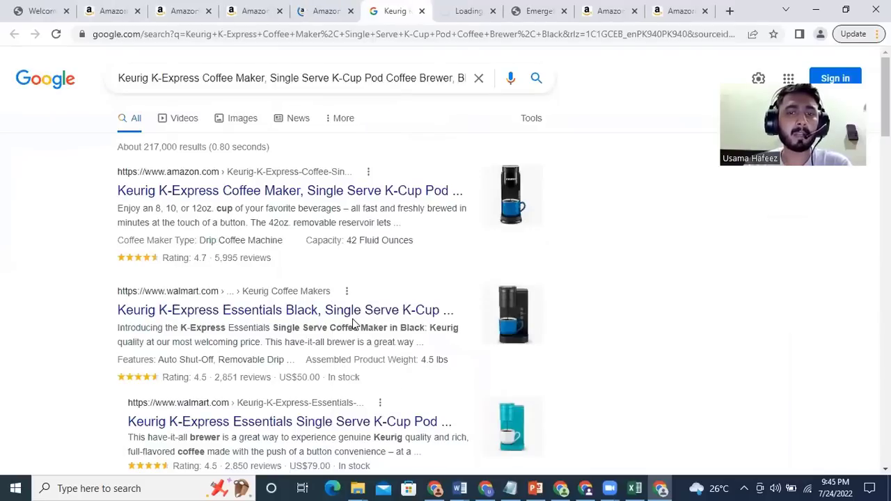
scroll(353, 324, "down", 2)
key("ctrl+Tab")
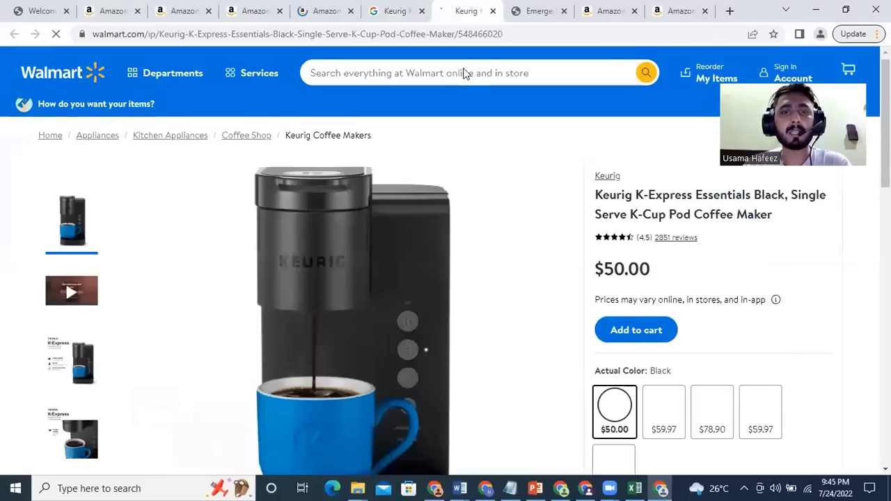
Step: Compare the Walmart Keurig listing's price, colour options and shipping with the Amazon listing's price and seller offers
scroll(464, 254, "down", 2)
key("ctrl+shift+Tab")
key("ctrl+shift+Tab")
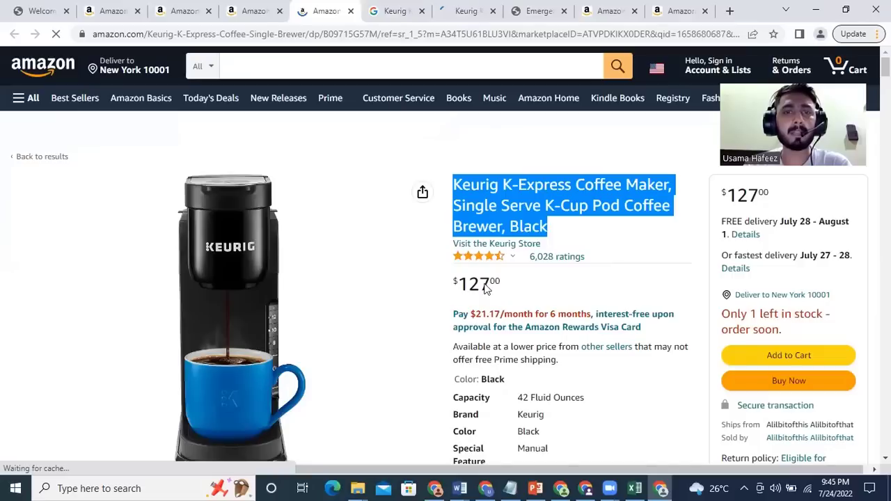
left_click(437, 7)
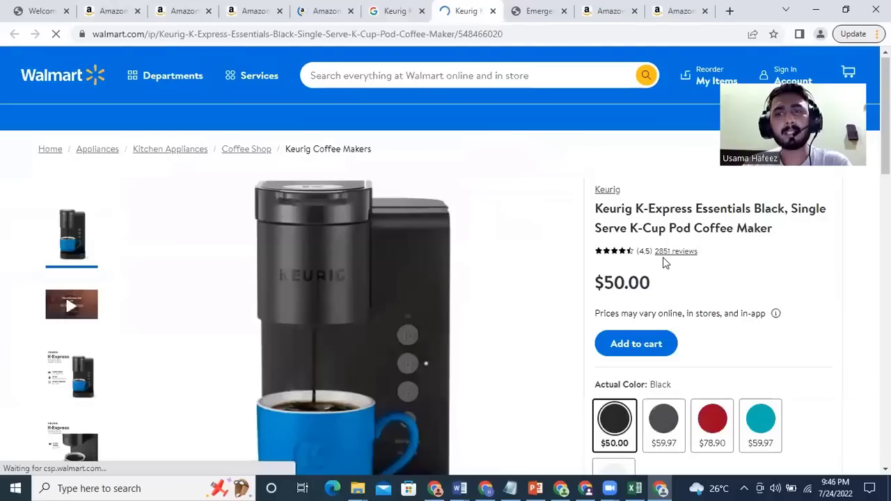
scroll(663, 322, "down", 2)
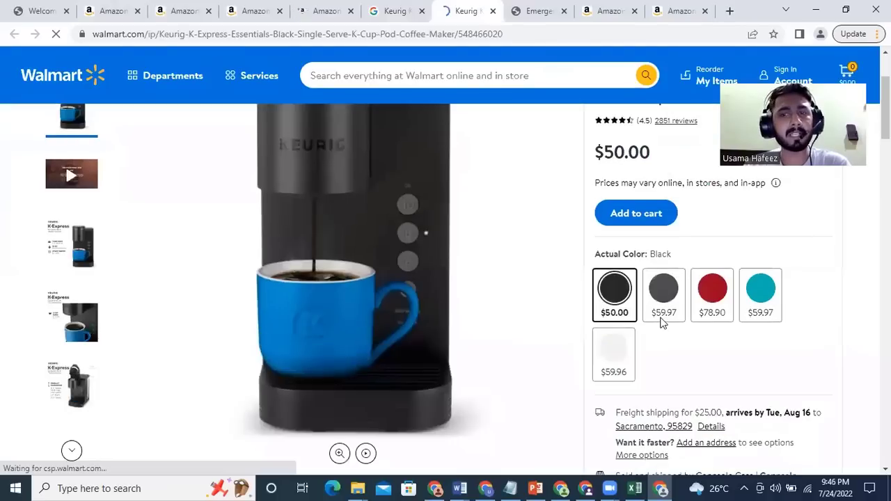
left_click(713, 317)
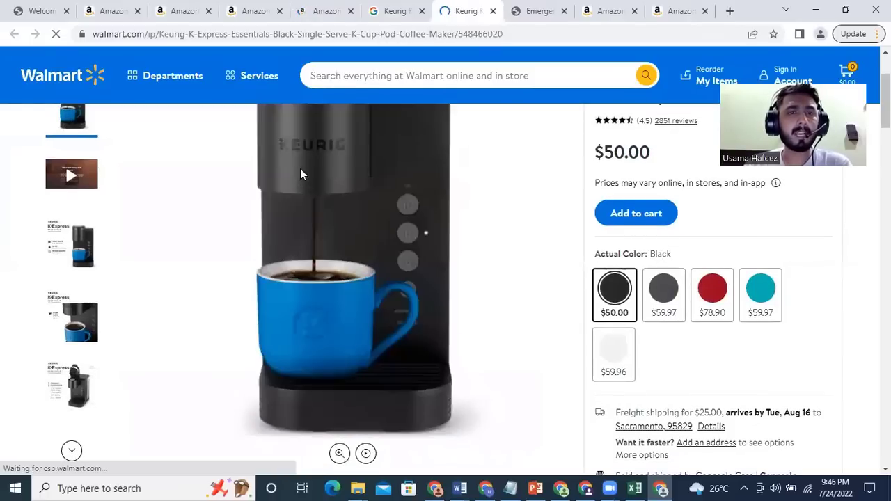
left_click(333, 11)
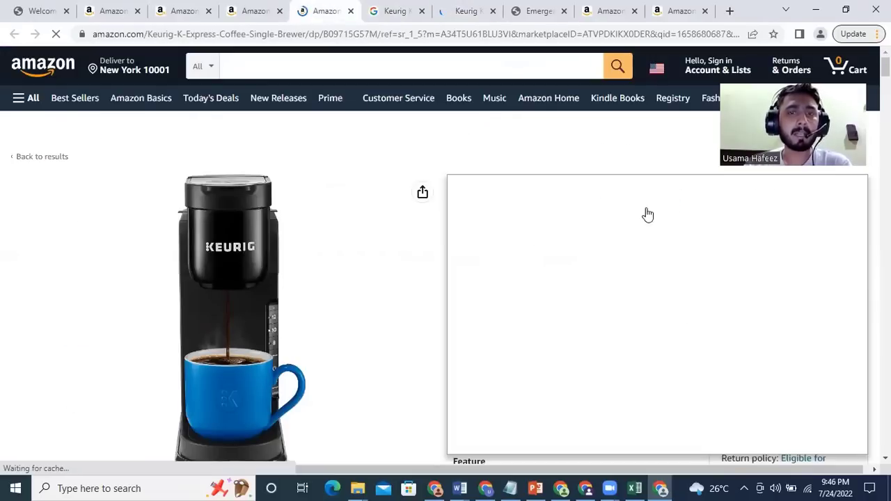
scroll(481, 251, "down", 1)
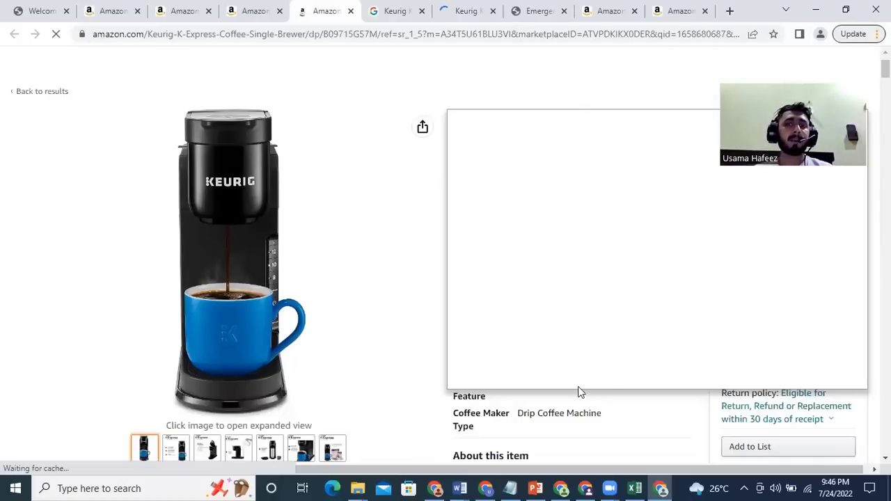
scroll(578, 394, "down", 2)
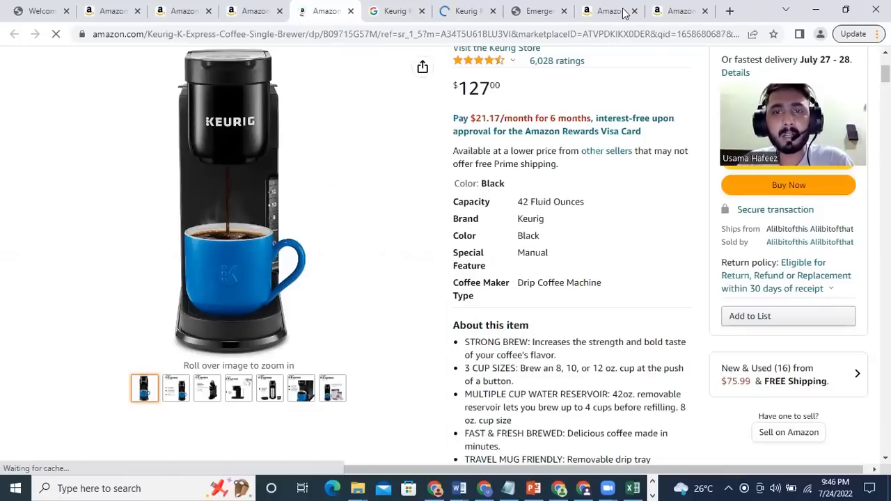
key("ctrl+Tab")
key("ctrl+Tab")
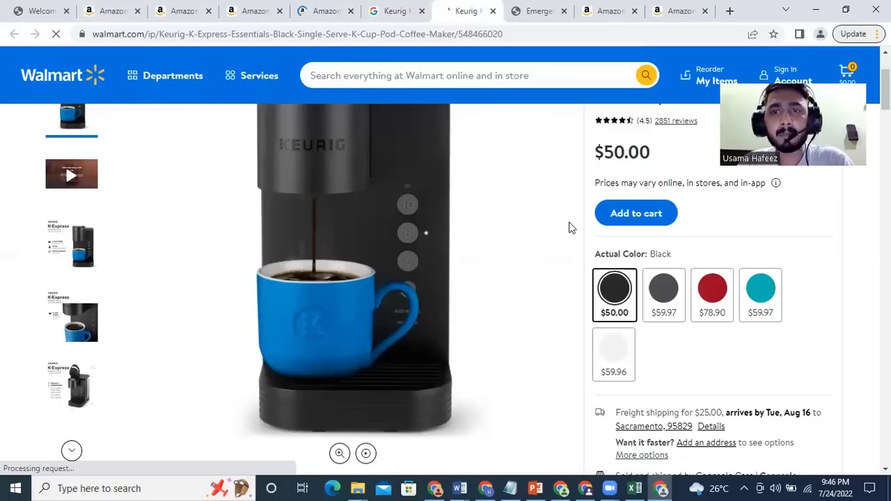
Step: Read the Walmart Keurig listing's seller information and product details, and check them against the Amazon listing
scroll(569, 228, "down", 7)
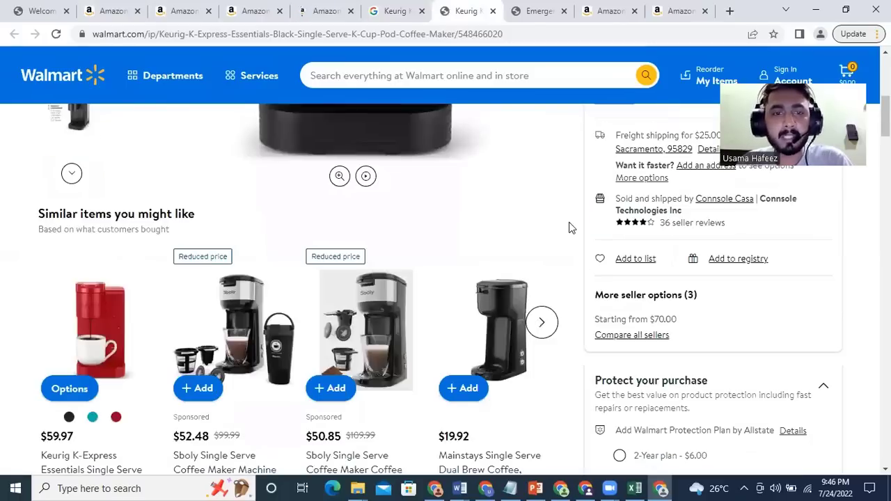
scroll(185, 297, "down", 5)
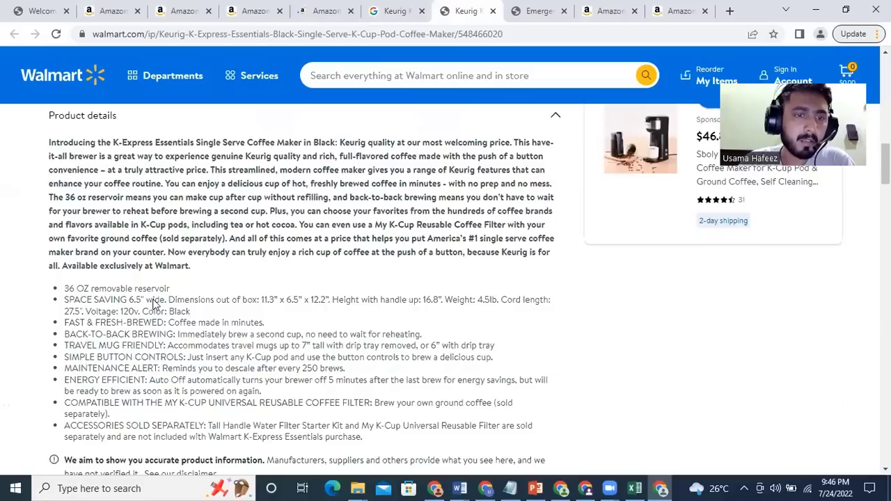
scroll(155, 305, "down", 1)
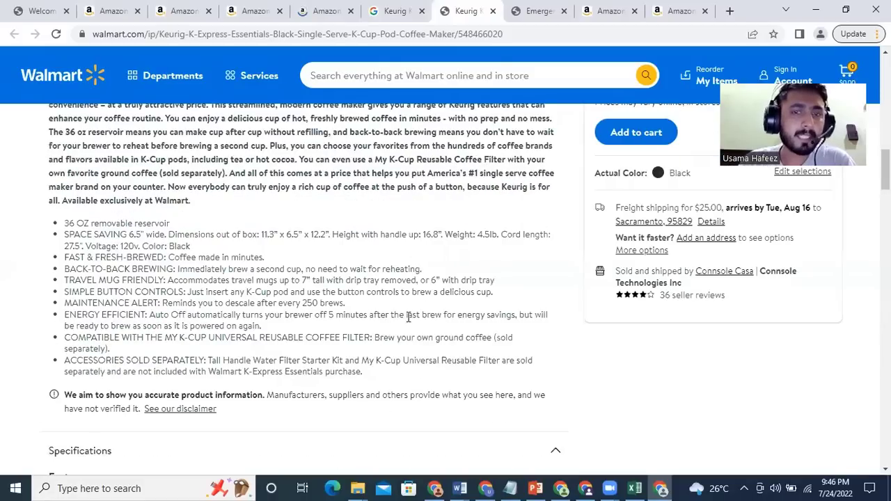
scroll(378, 229, "up", 5)
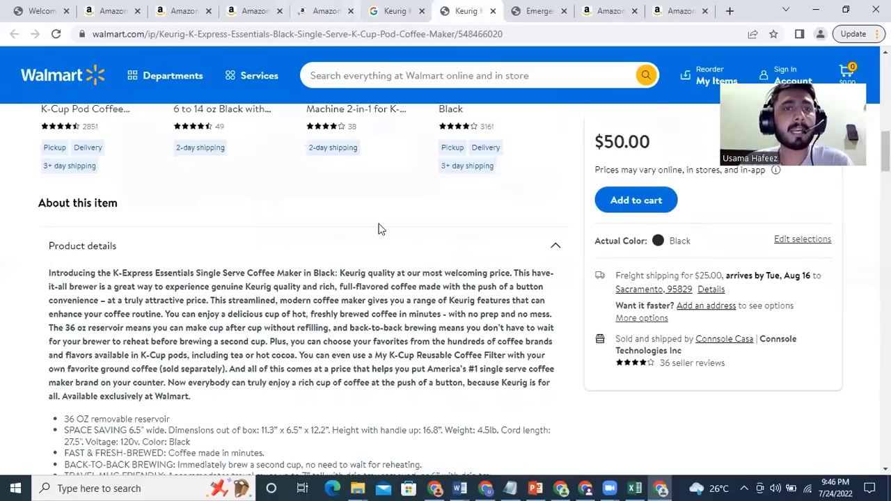
scroll(379, 230, "up", 10)
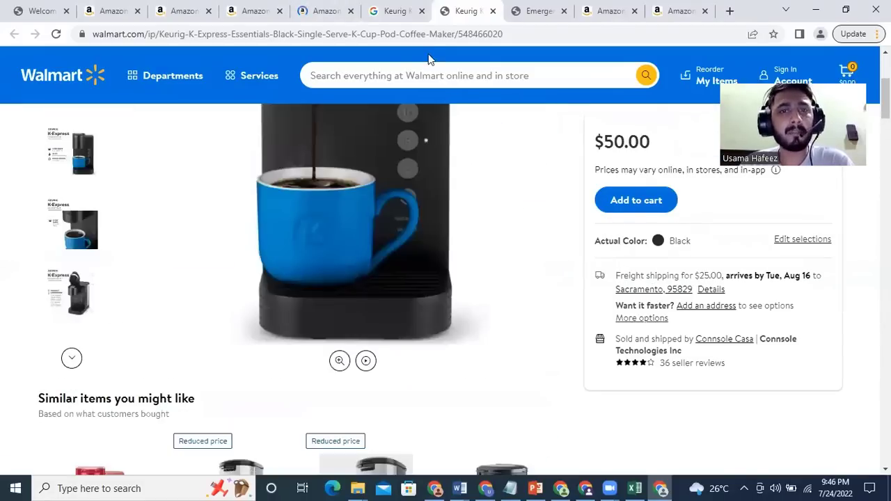
left_click(324, 10)
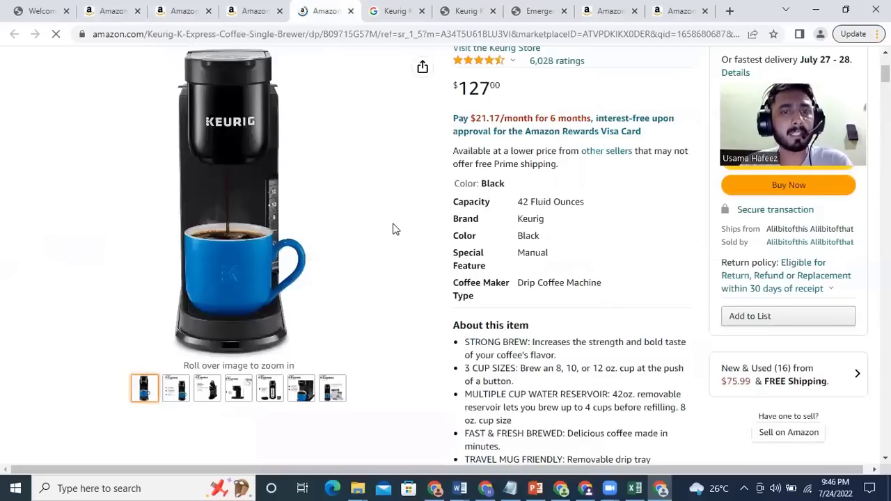
Step: Open the Clorox Pool&Spa 22401CLX Chlorinating Tablets from the seller's product list in a new tab, replacing the Amazon Keurig page, and display it
left_click(273, 13)
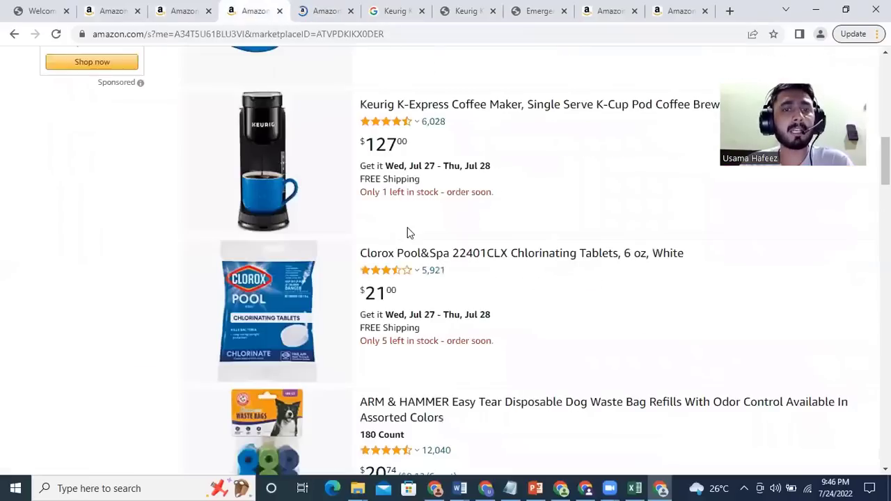
scroll(583, 133, "down", 1)
scroll(694, 126, "down", 1)
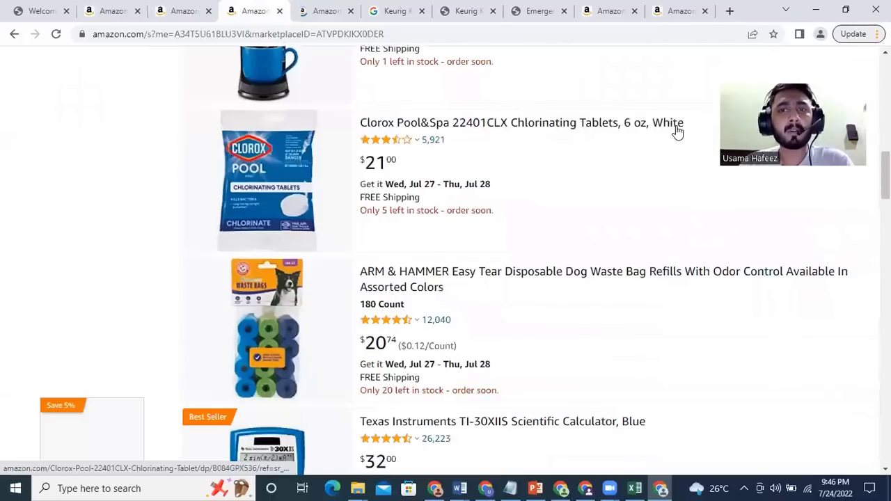
right_click(672, 129)
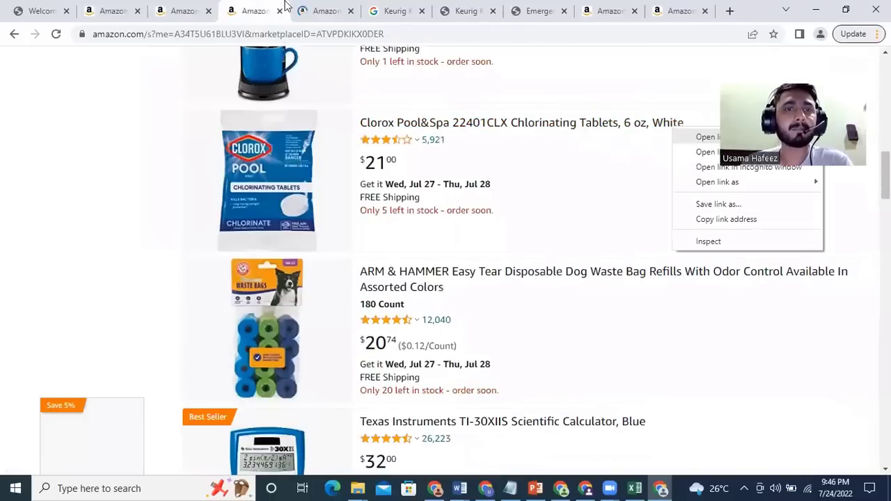
left_click(703, 137)
left_click(369, 11)
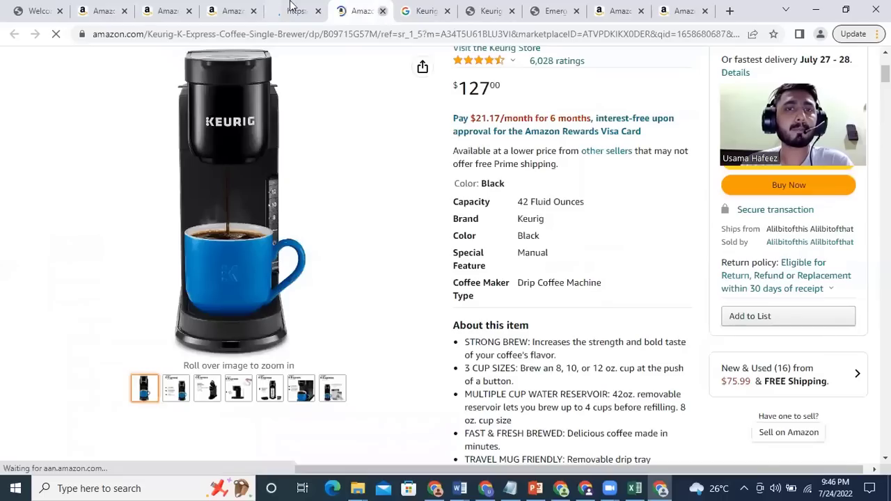
key("ctrl+w")
key("ctrl+shift+Tab")
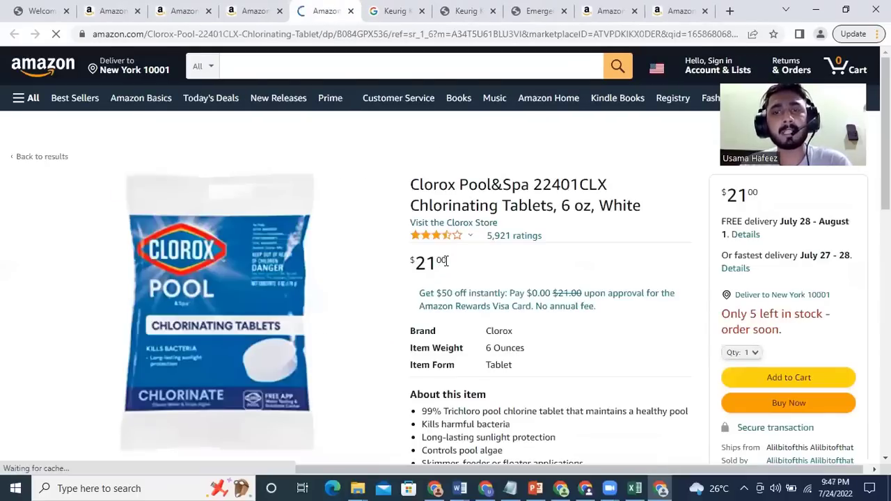
Step: Review the Clorox tablets' Amazon listing and the prices, delivery dates and ratings of the other sellers' offers
scroll(446, 261, "down", 3)
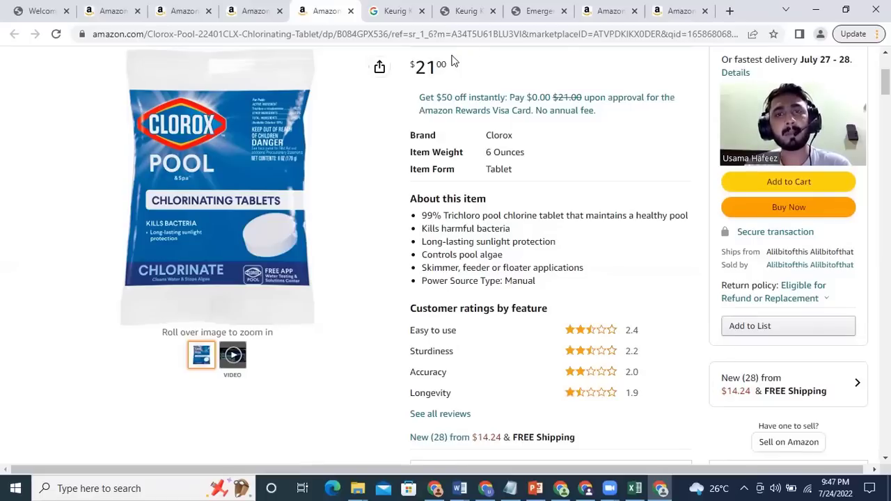
left_click(754, 386)
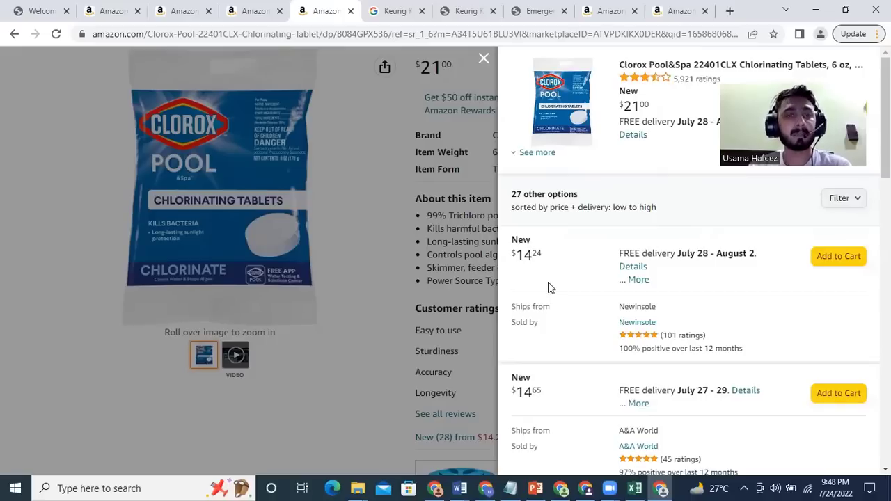
scroll(549, 286, "down", 4)
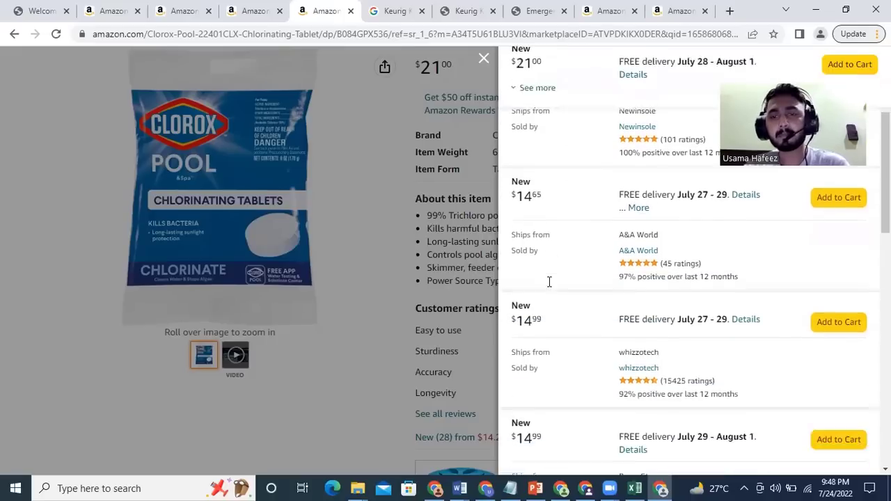
scroll(548, 282, "down", 2)
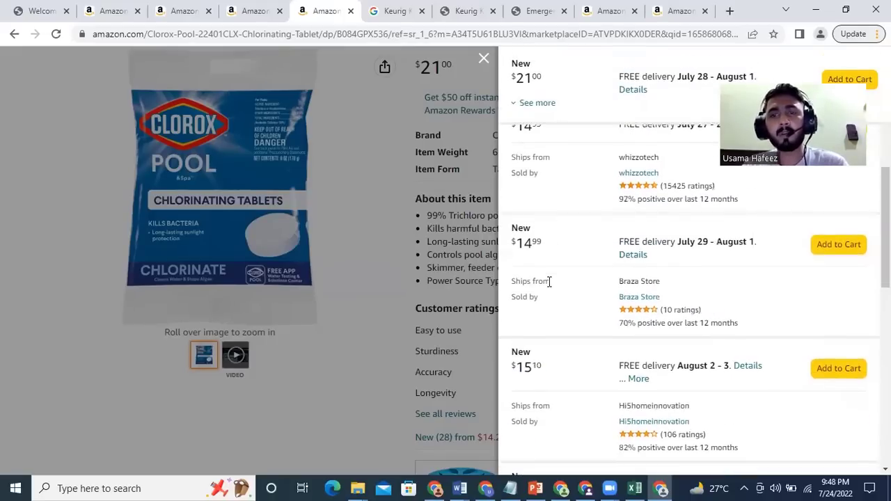
scroll(548, 284, "up", 5)
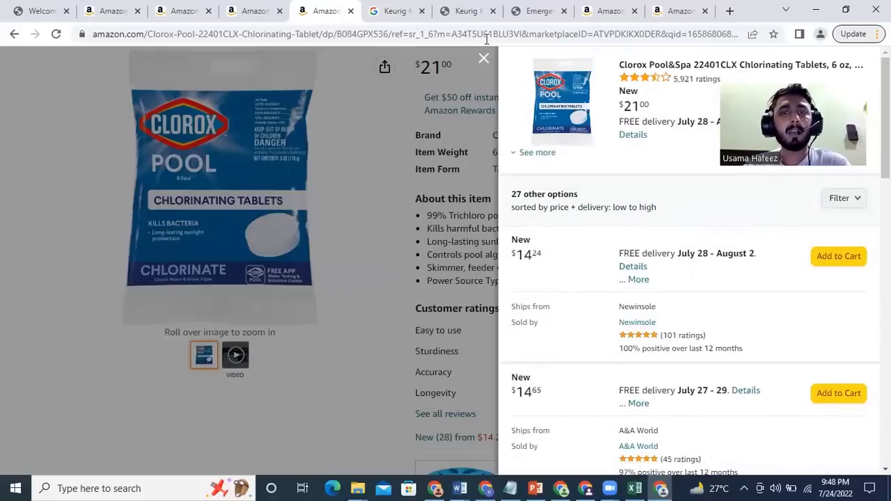
key("Escape")
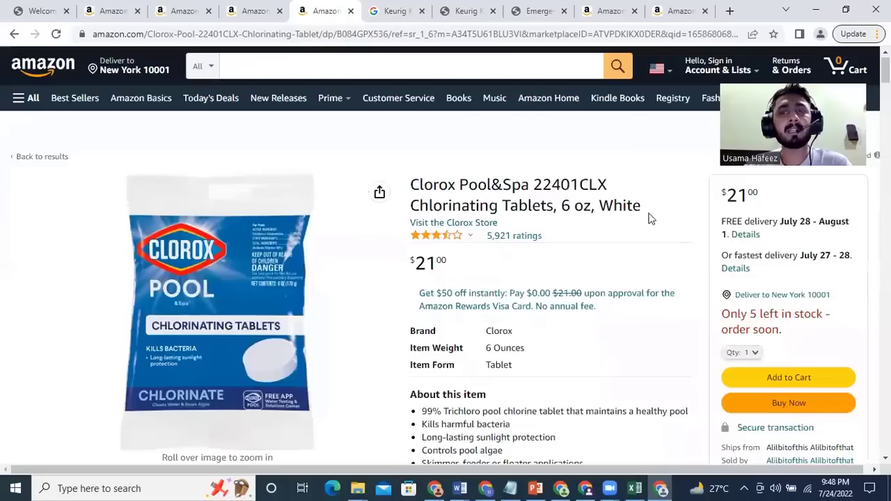
Step: Search Google for the full Clorox product title and open the Walmart "Clorox 1” Chlorine Tablets, 0.06 lbs" result in a new tab
left_click_drag(563, 190, 409, 185)
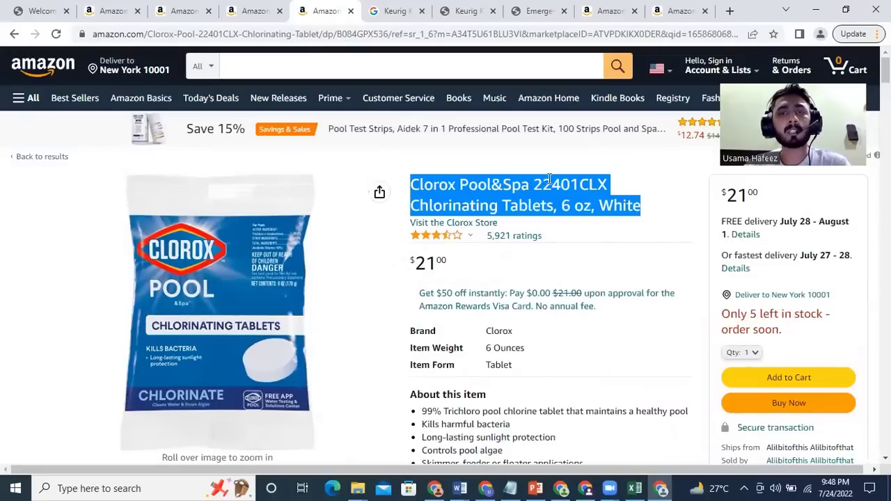
right_click(578, 194)
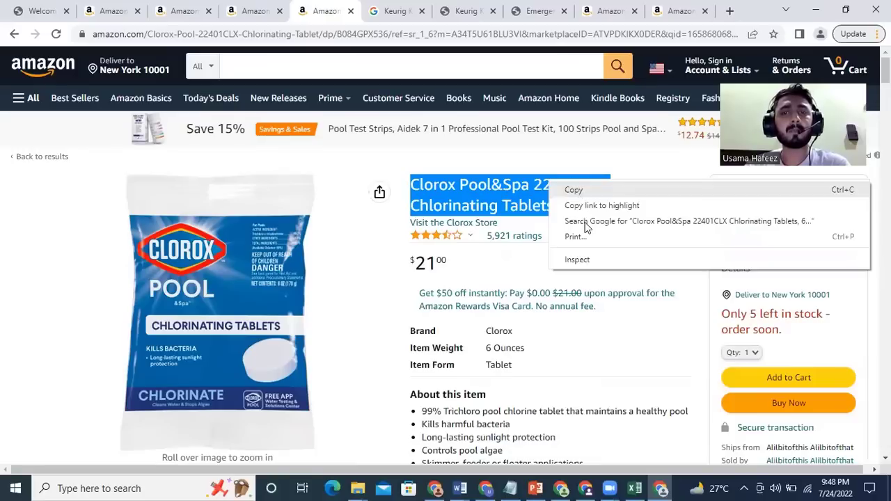
key("Return")
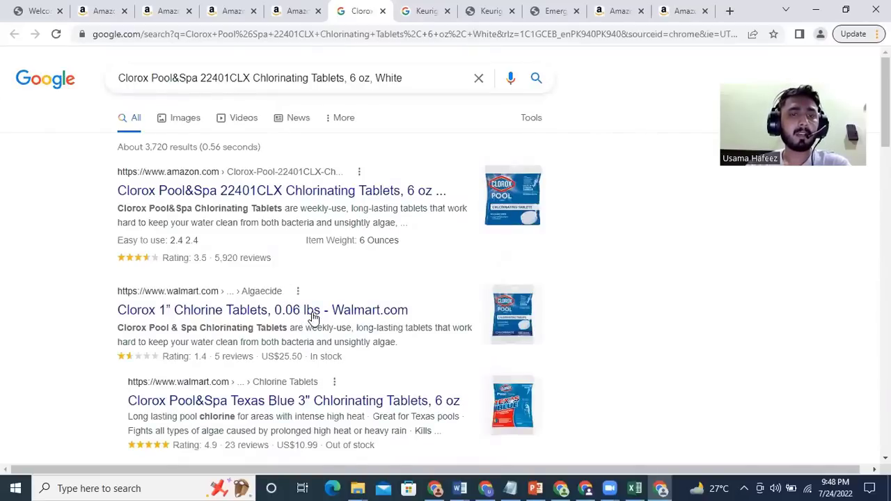
right_click(313, 317)
left_click(384, 322)
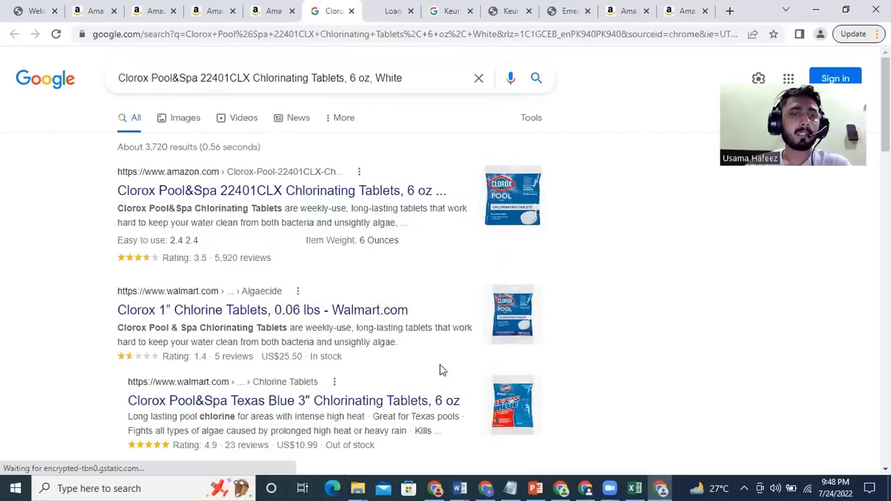
left_click(392, 13)
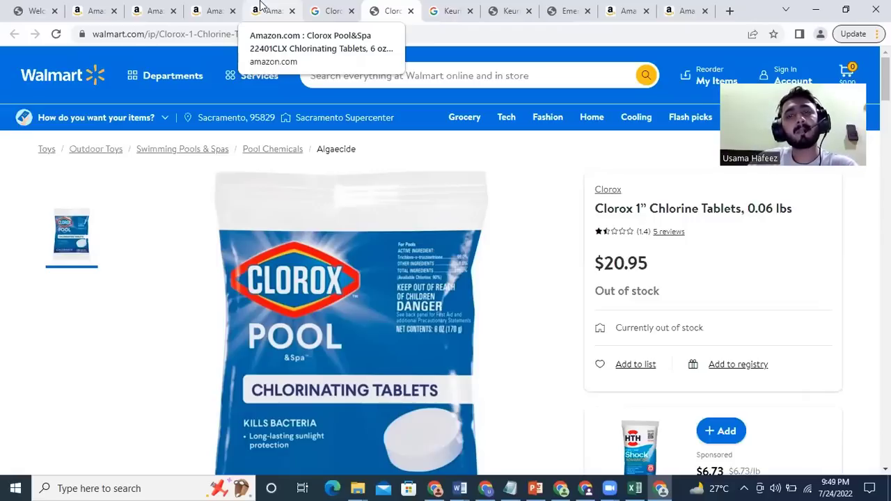
Step: Check the Amazon Clorox listing's price and its other new offers against the Walmart listing
left_click(259, 5)
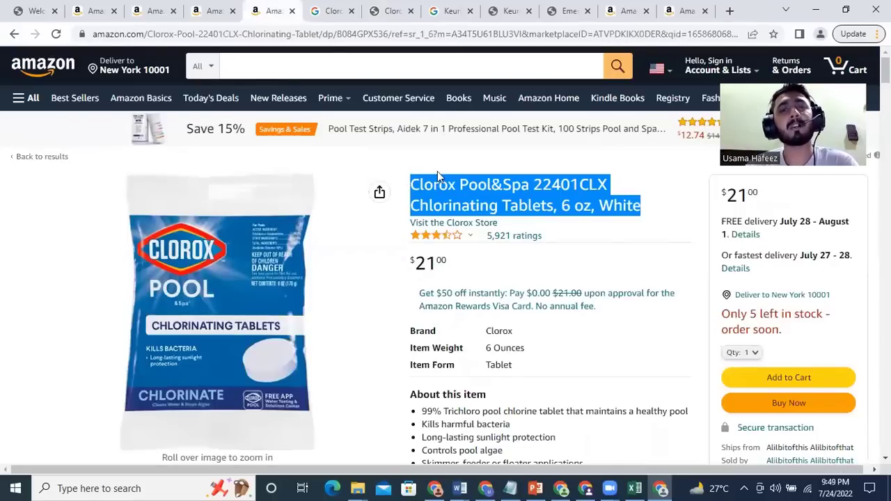
scroll(557, 223, "down", 2)
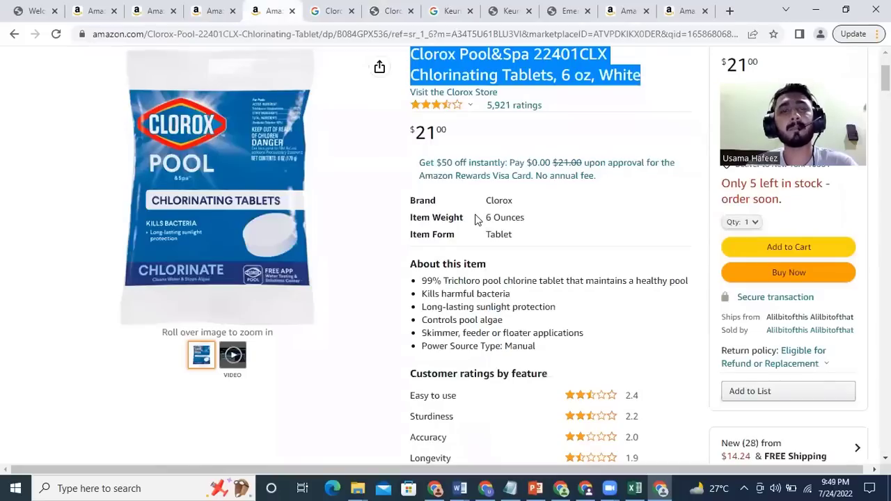
scroll(627, 278, "down", 2)
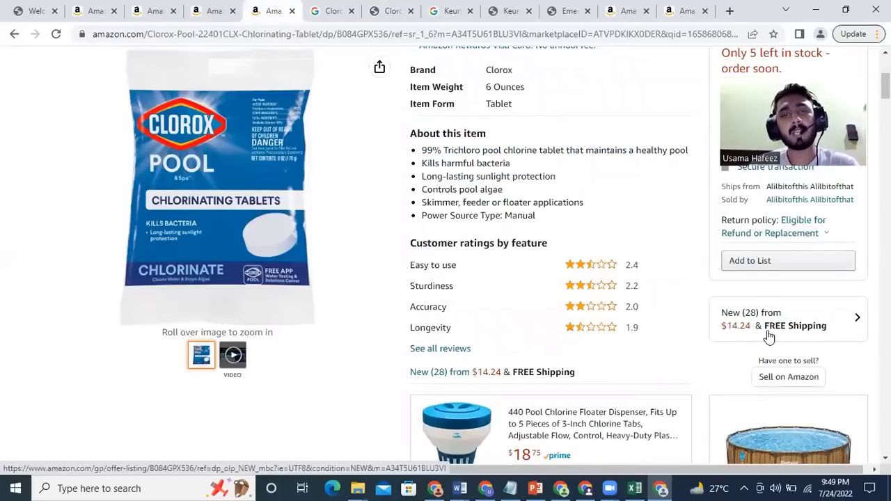
Step: Open the Clorox tablets' new offers and load the Newinsole and A&A World seller profiles in new tabs
left_click(769, 337)
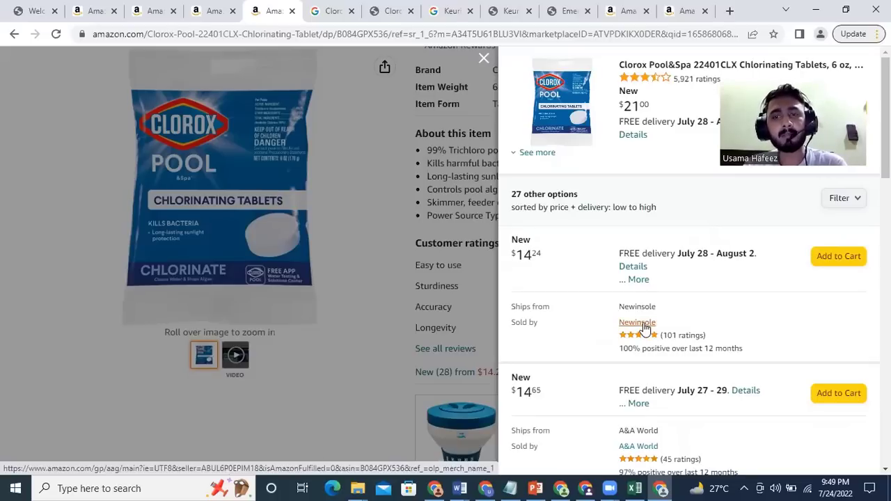
right_click(665, 330)
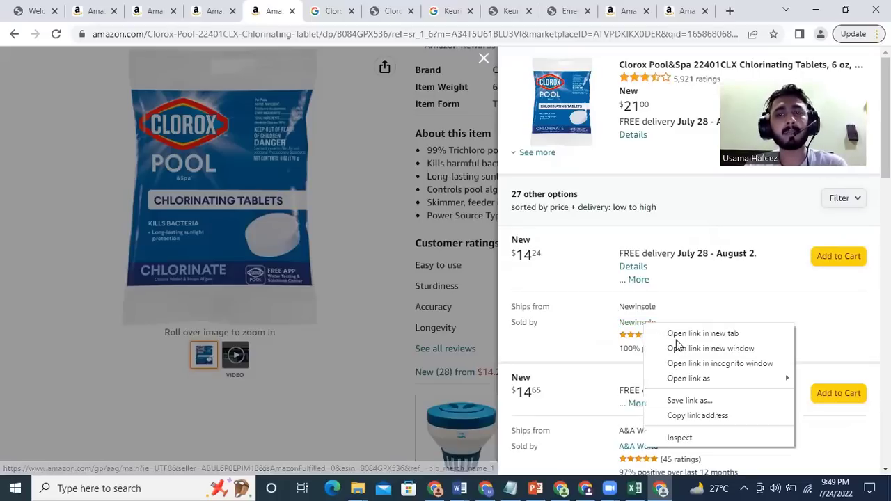
left_click(674, 377)
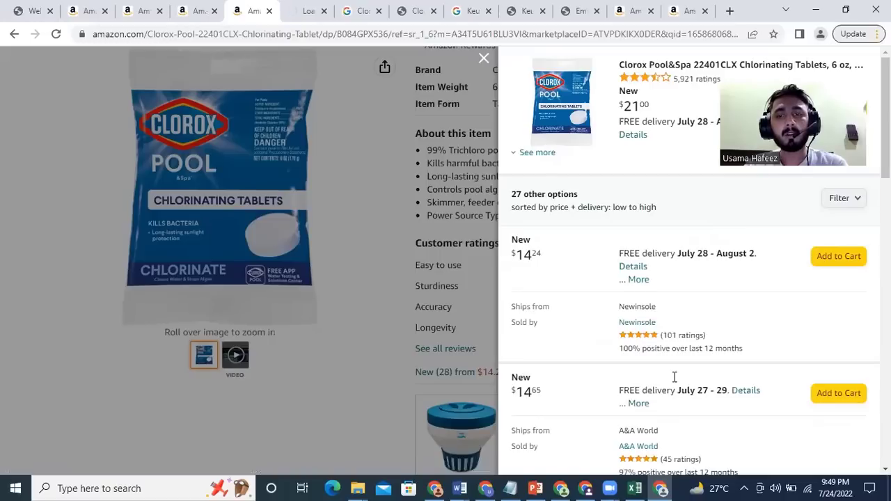
scroll(674, 378, "down", 2)
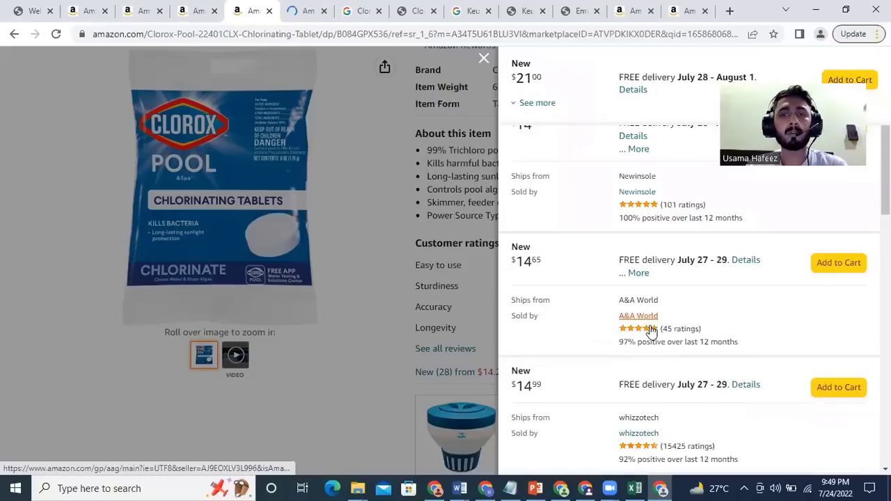
right_click(637, 320)
left_click(694, 327)
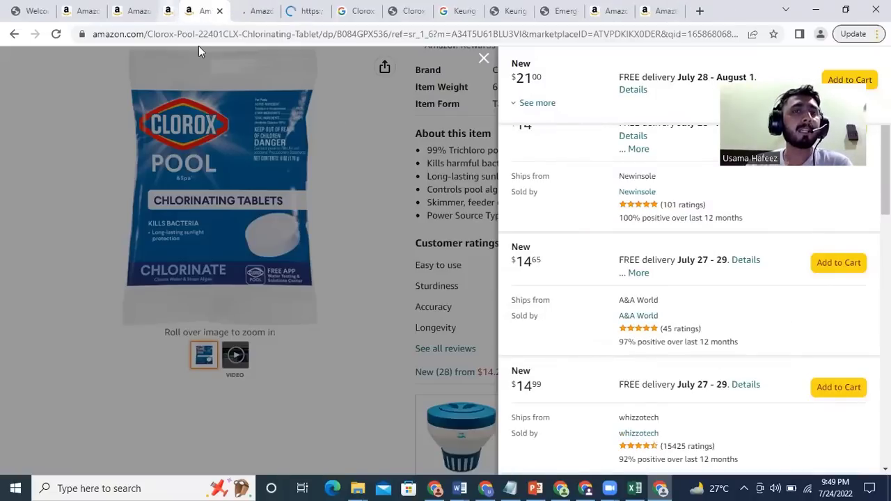
Step: Close the old Amazon tabs, from the Clorox tablets listing back through the Night Owl security system page
left_click(202, 11)
left_click(202, 11)
left_click(147, 11)
left_click(90, 18)
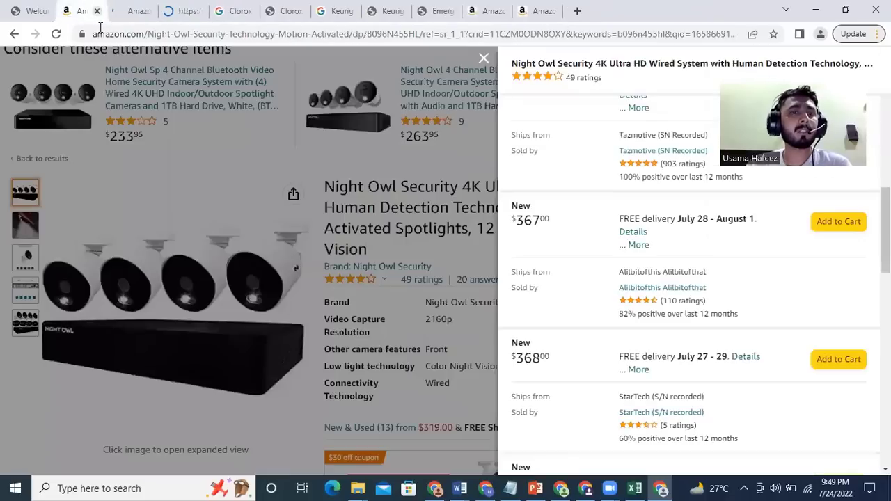
left_click(99, 11)
left_click(99, 11)
Step: Open the storefront product list from Newinsole's seller profile
scroll(195, 258, "down", 5)
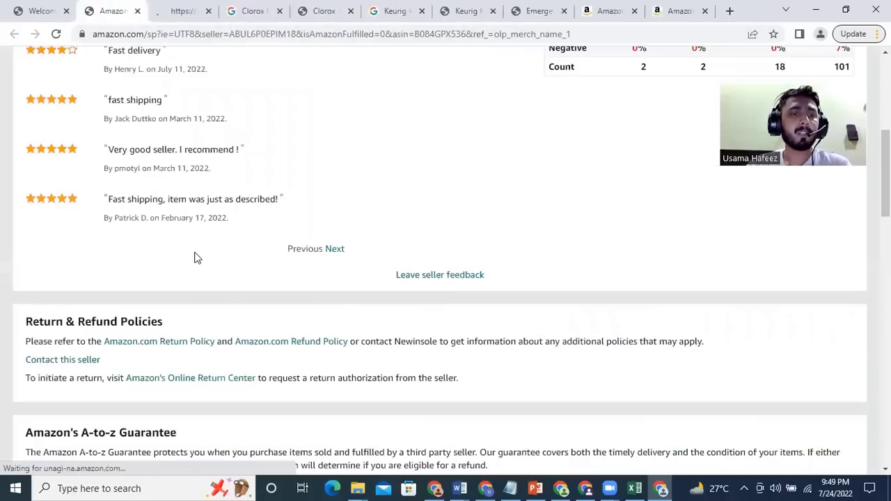
scroll(195, 257, "down", 5)
scroll(80, 269, "down", 3)
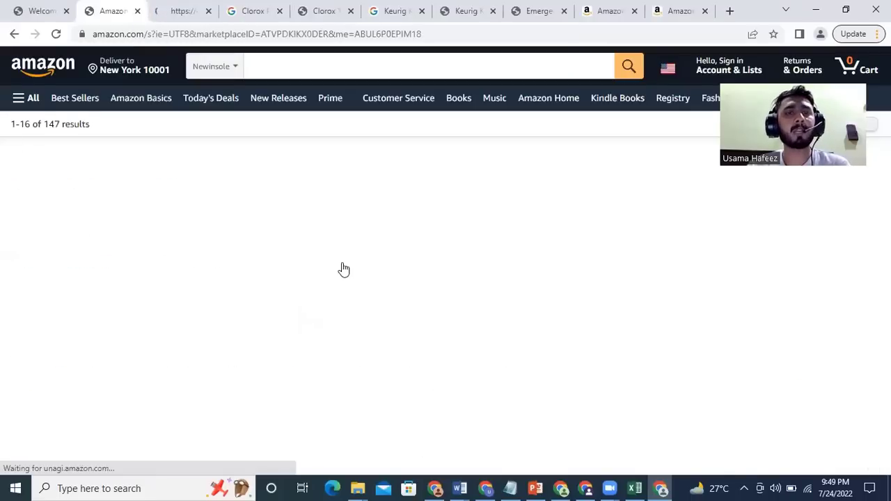
Step: Open the Pokémon Adventures Collector's Edition, Nike Men's Loafer and ThermoFlask kids bottles from Newinsole's products in new tabs
scroll(536, 255, "down", 7)
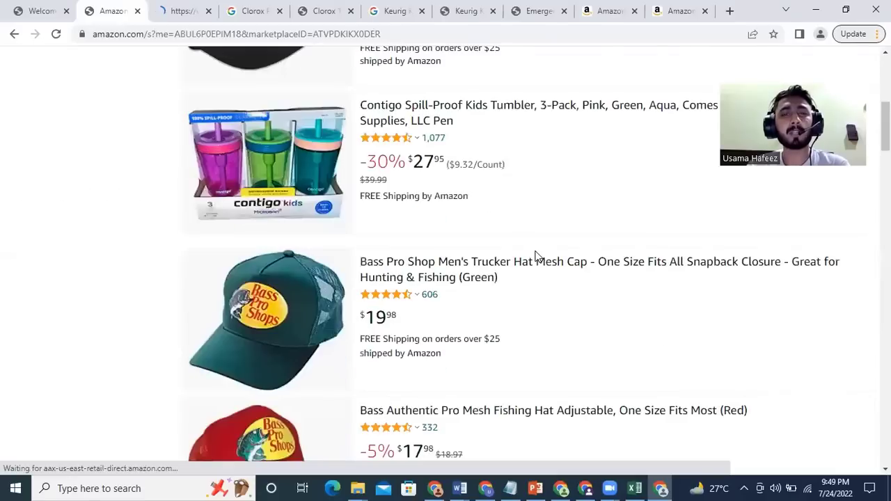
scroll(528, 241, "down", 2)
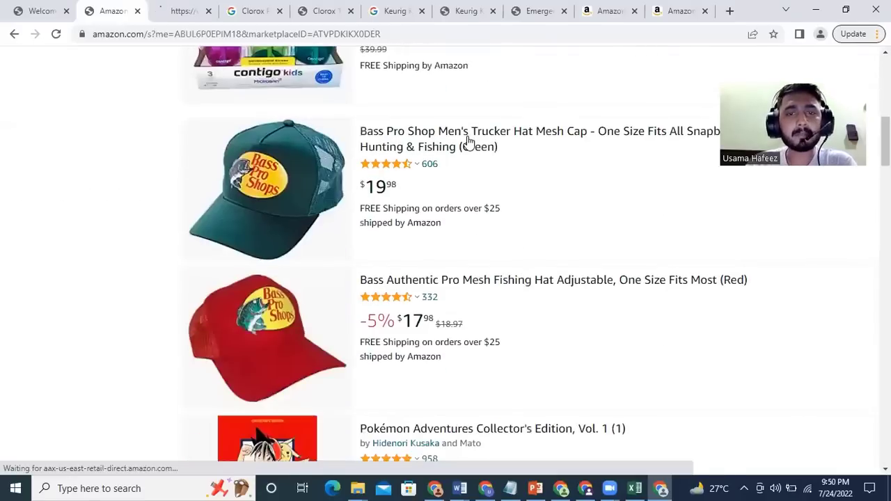
scroll(471, 233, "down", 3)
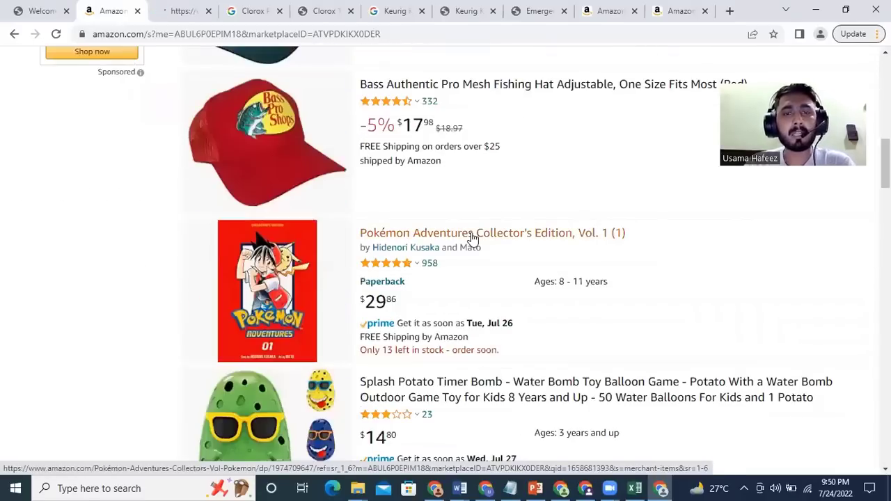
right_click(474, 237)
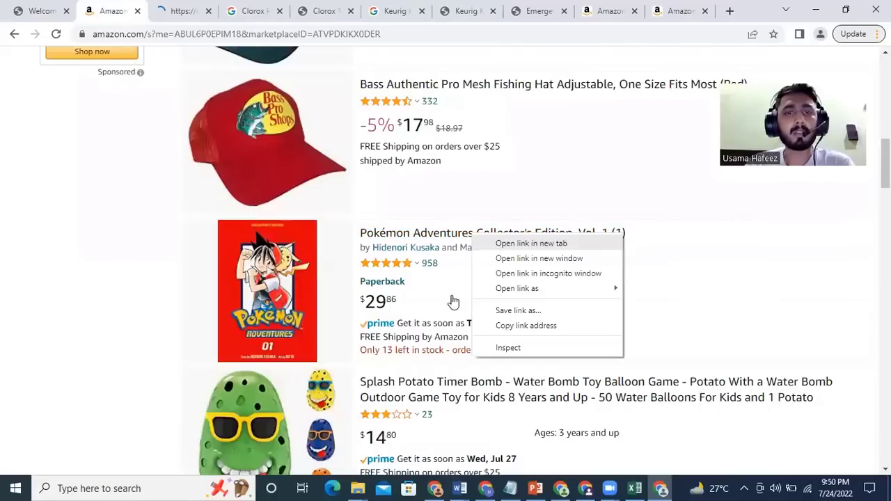
key("t")
scroll(434, 310, "down", 5)
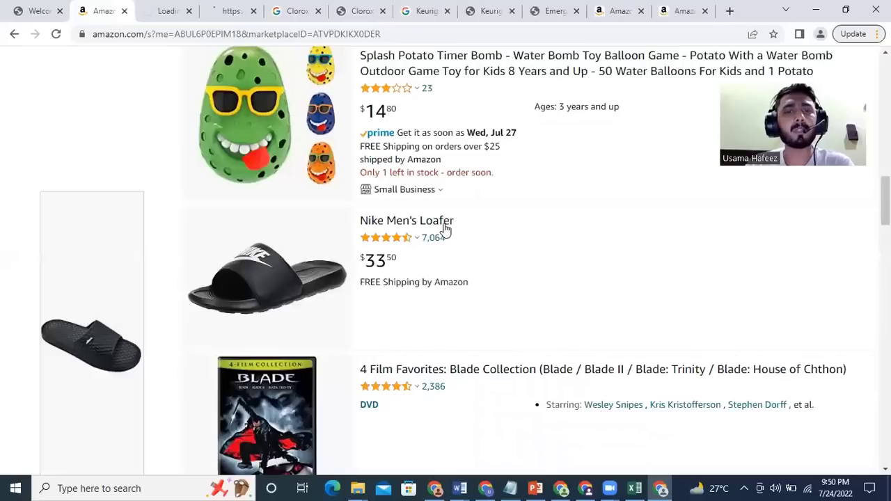
right_click(440, 224)
key("t")
scroll(438, 292, "down", 4)
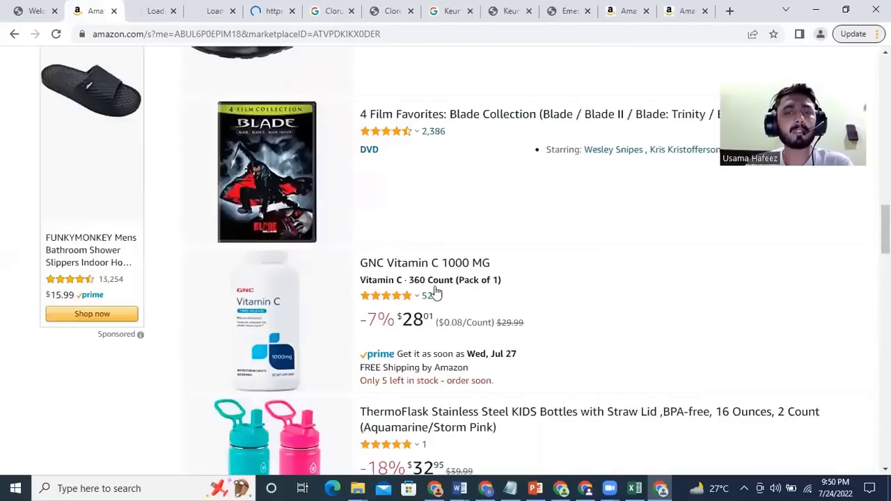
scroll(436, 295, "down", 2)
Step: Search Google for "Pokémon Adventures Collector's Edition, Vol. 1 (1)", look for a Walmart result and close the search
key("ctrl+Tab")
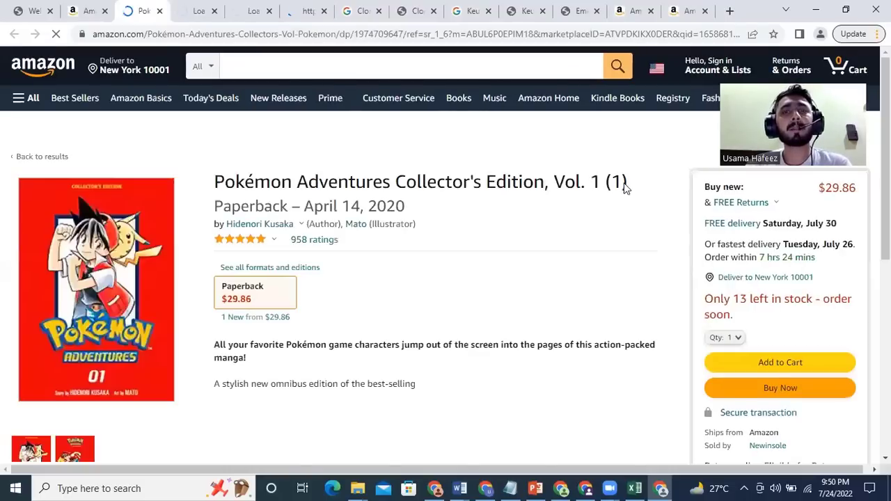
left_click_drag(625, 185, 204, 185)
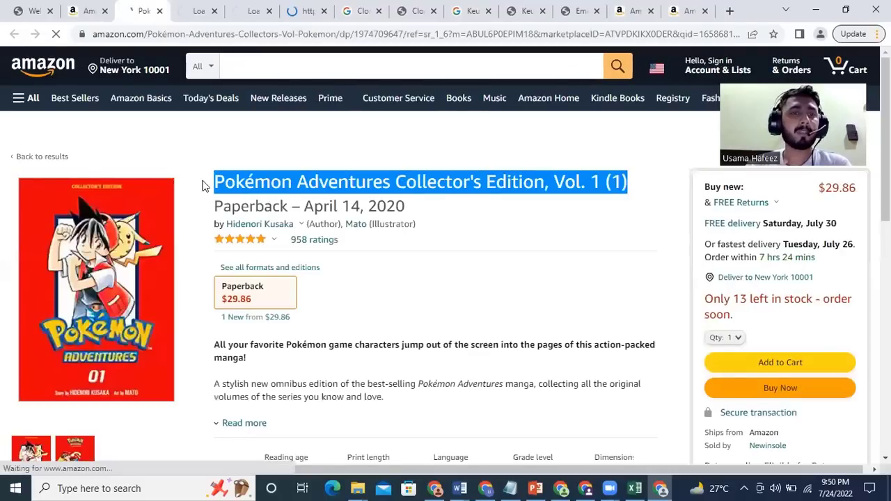
right_click(298, 227)
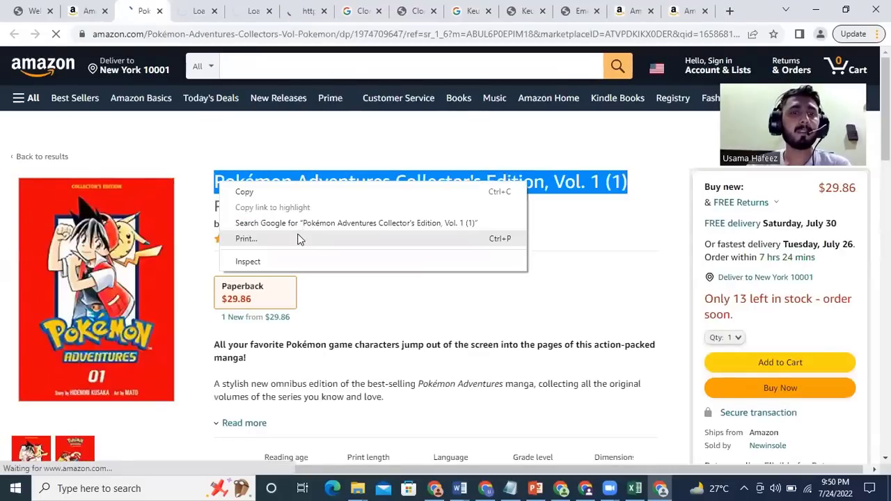
left_click(299, 224)
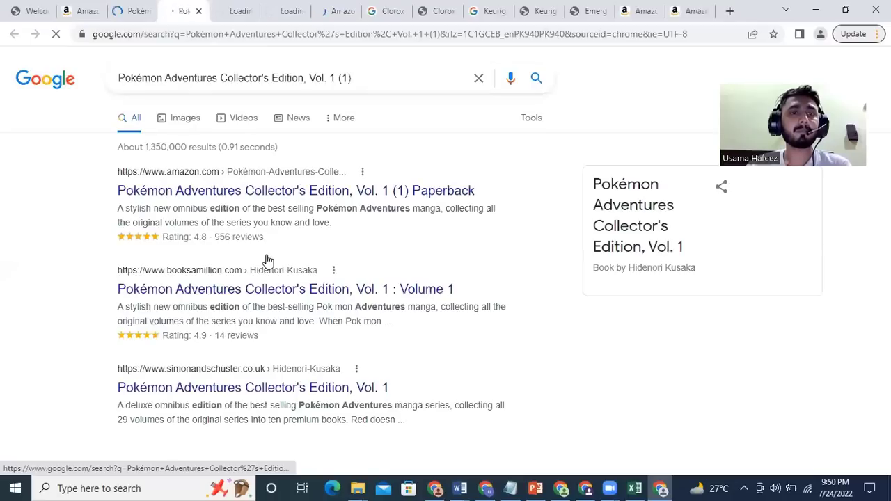
scroll(267, 260, "down", 5)
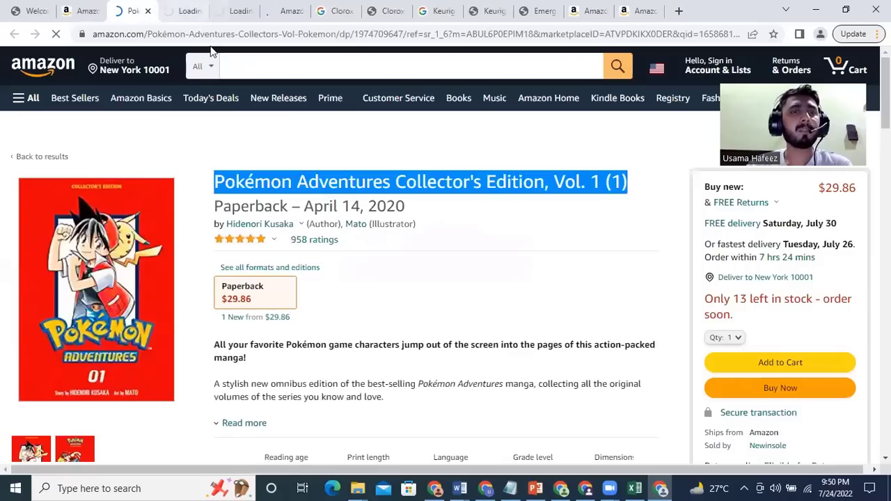
left_click(198, 11)
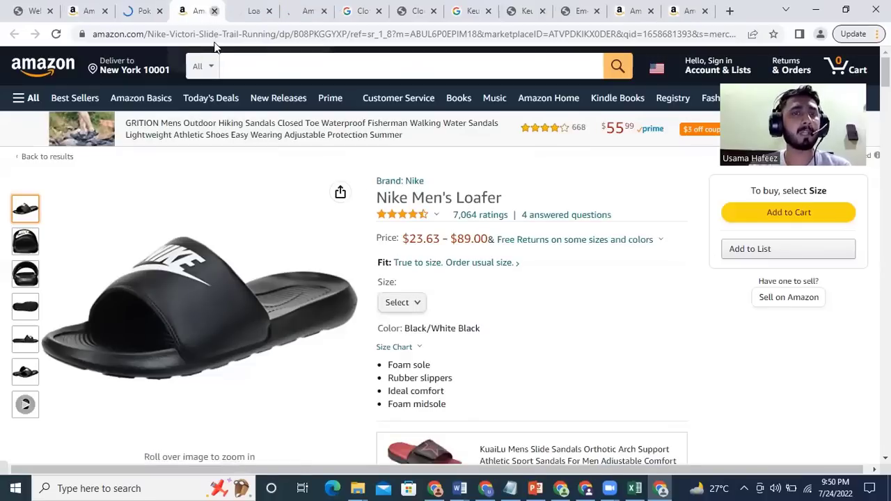
Step: Close the Nike Men's Loafer page and review the ThermoFlask kids bottles listing on Amazon
left_click(216, 11)
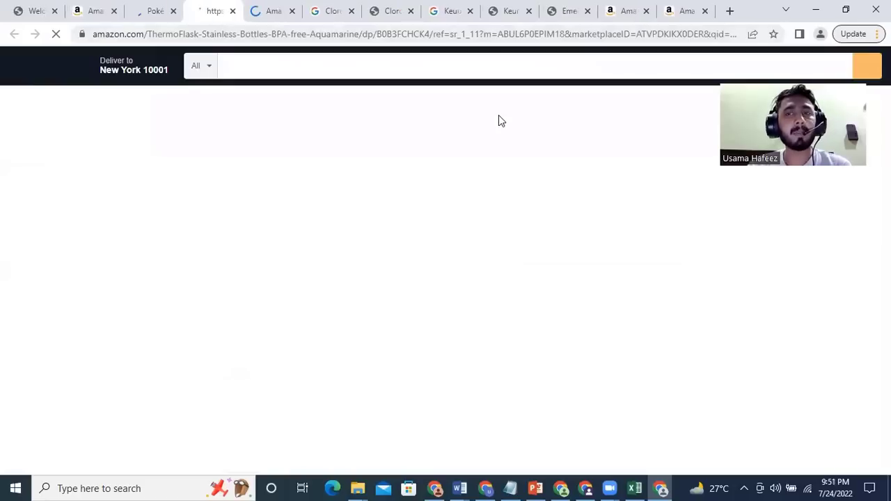
scroll(513, 225, "down", 4)
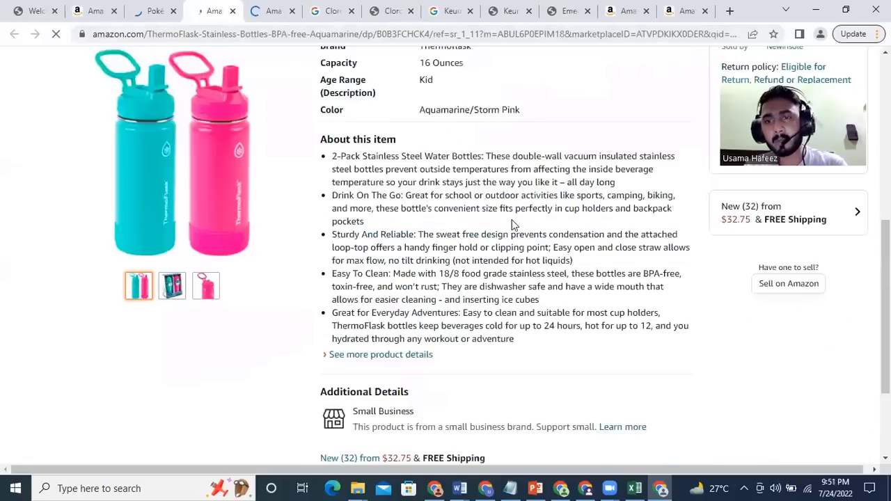
scroll(513, 230, "up", 4)
Step: Search Google for the full ThermoFlask kids bottles title and look through the results for a Walmart listing
triple_click(325, 187)
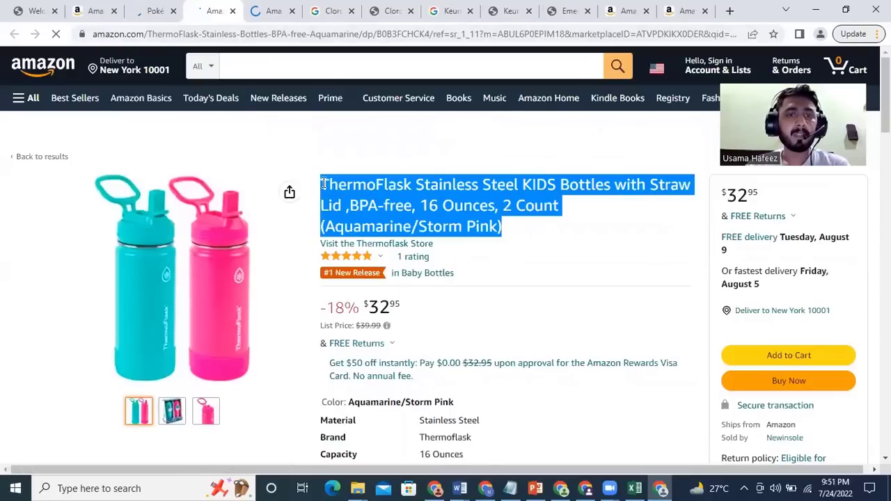
right_click(357, 200)
key("Escape")
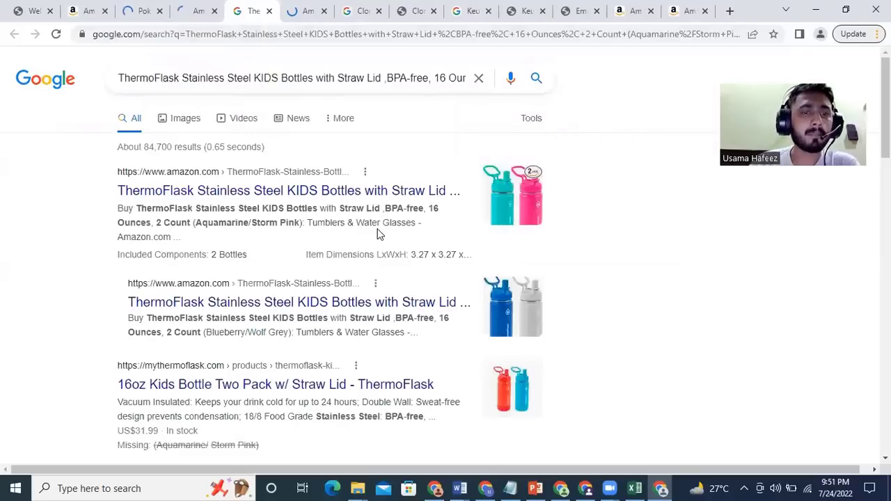
scroll(380, 234, "down", 1)
scroll(379, 235, "down", 8)
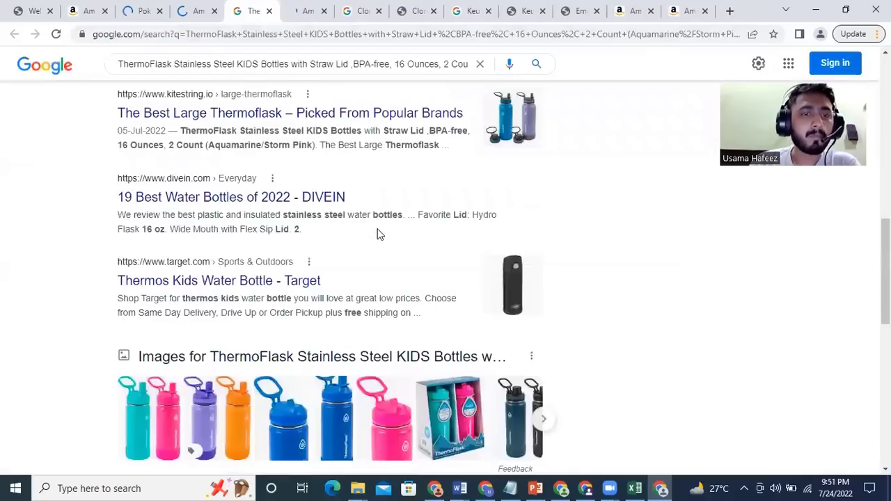
scroll(380, 234, "up", 7)
scroll(416, 78, "up", 2)
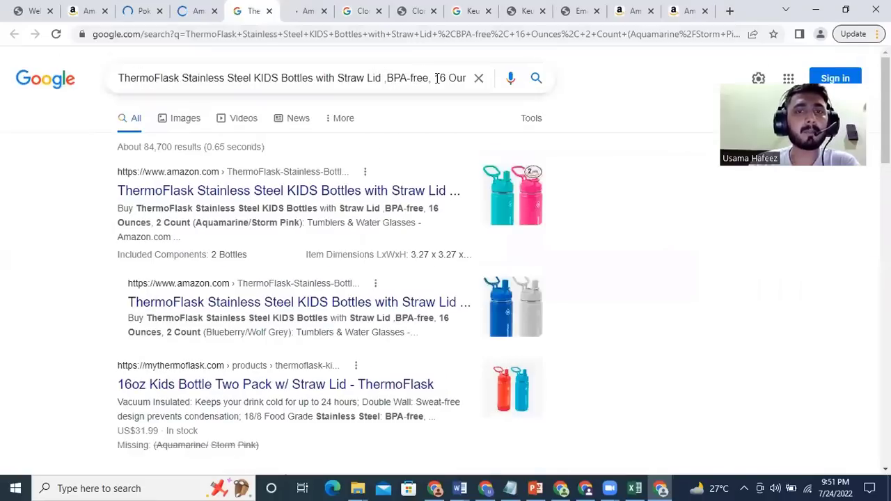
Step: Add "WALMART" to the end of the ThermoFlask query and run the search again
left_click(416, 78)
key("shift+End")
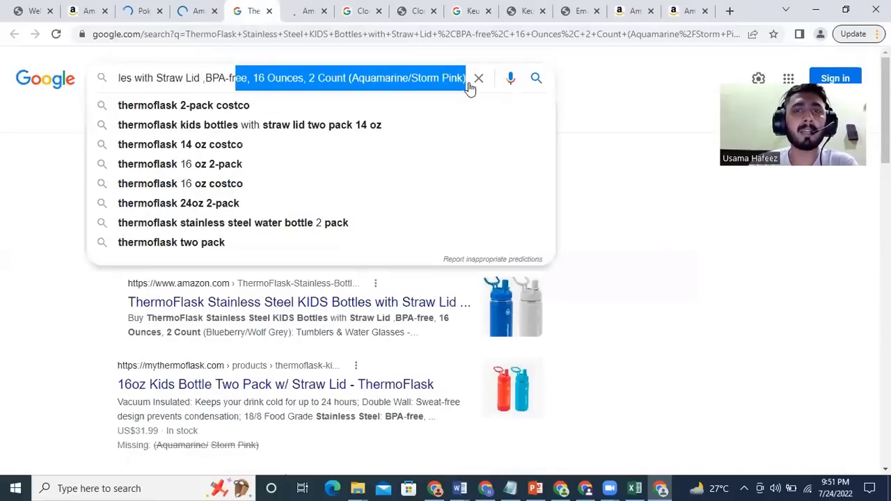
key("End")
type("WALM")
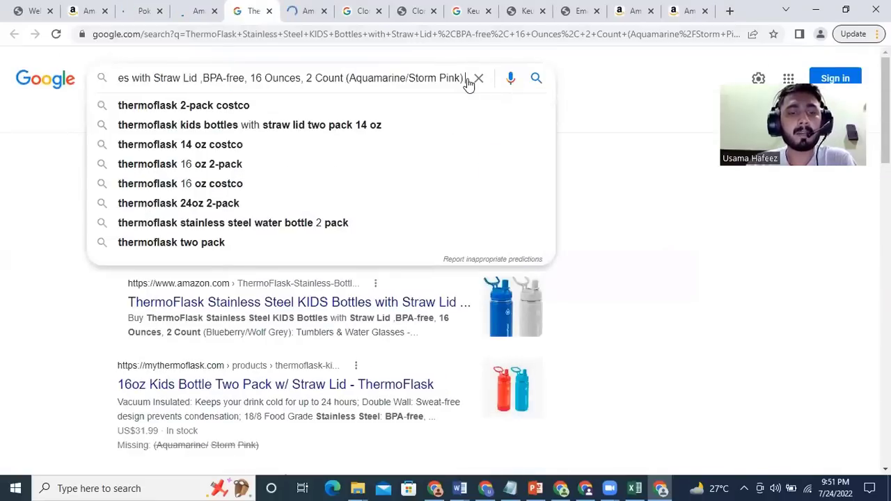
type("AR")
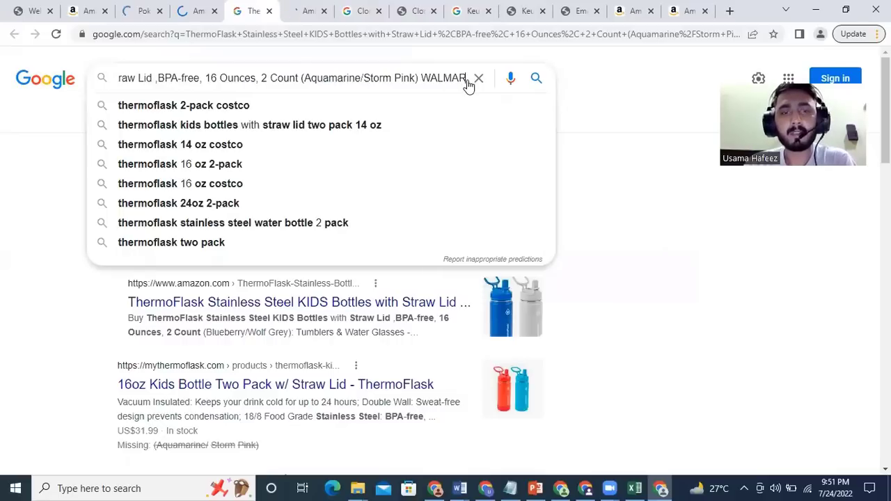
key("Return")
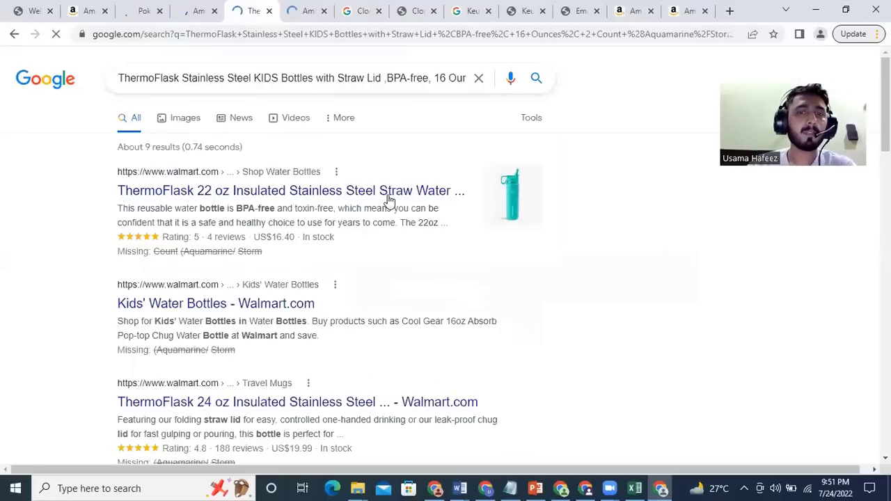
Step: Check the ThermoFlask 2-pack's Amazon listing against the Walmart search results
left_click(198, 8)
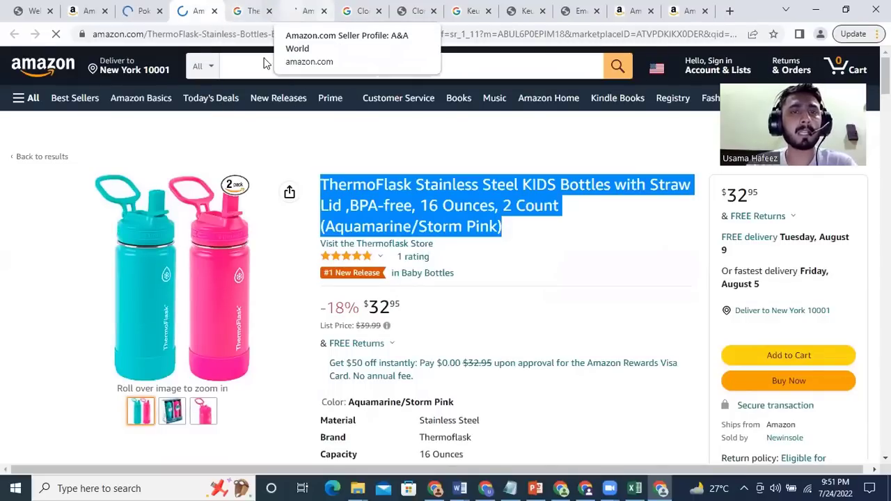
left_click(303, 10)
key("ctrl+shift+Tab")
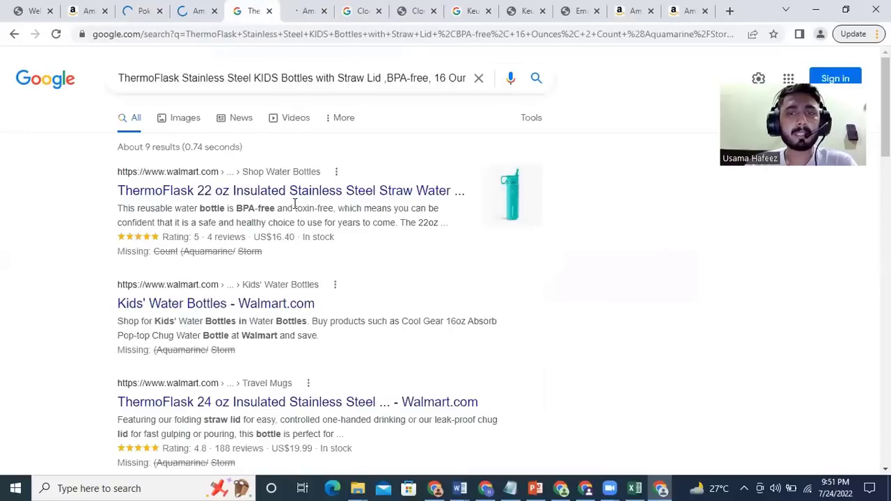
Step: Open the Walmart "ThermoFlask 22 oz Insulated Stainless Steel Straw Water" result in a new tab and scan the remaining results
scroll(295, 203, "down", 1)
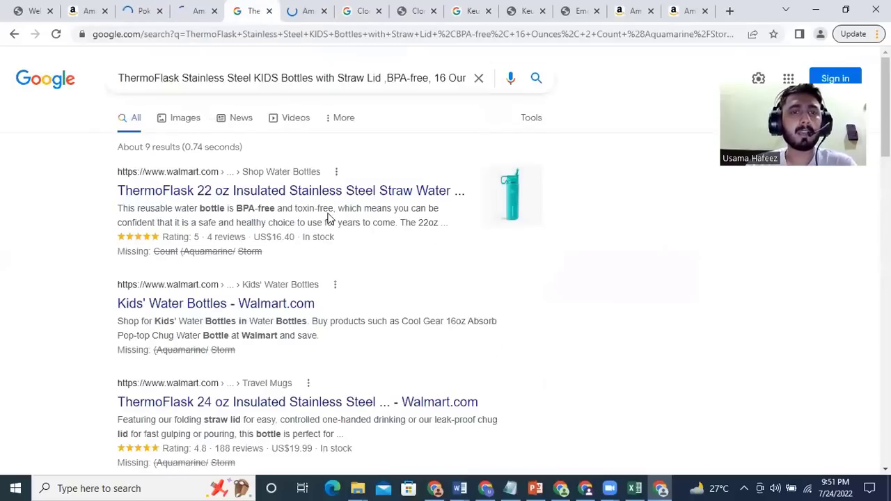
right_click(313, 196)
left_click(427, 252)
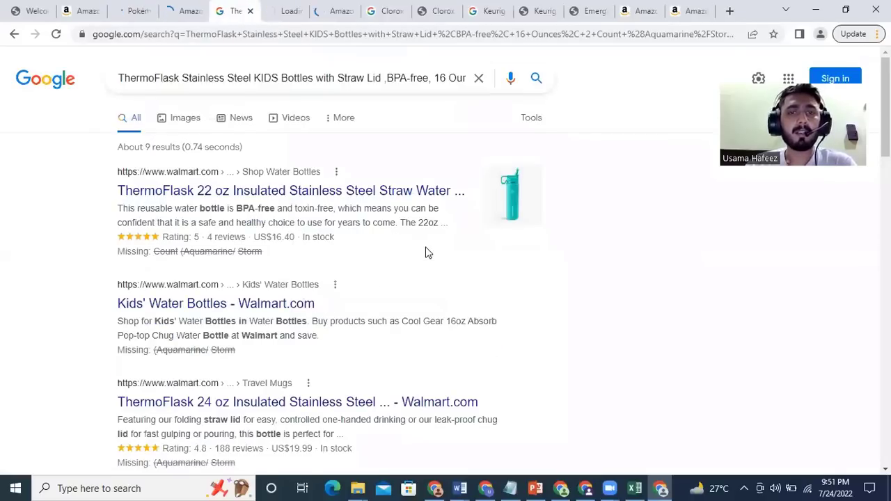
scroll(426, 253, "down", 5)
scroll(426, 252, "up", 5)
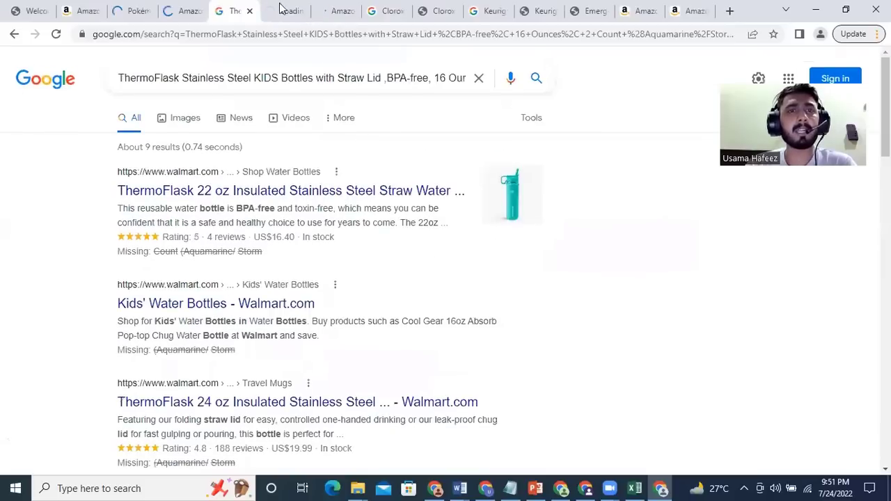
Step: Compare the Walmart page for the ThermoFlask 22 oz bottle with the two-bottle set in the seller's Amazon storefront
left_click(286, 11)
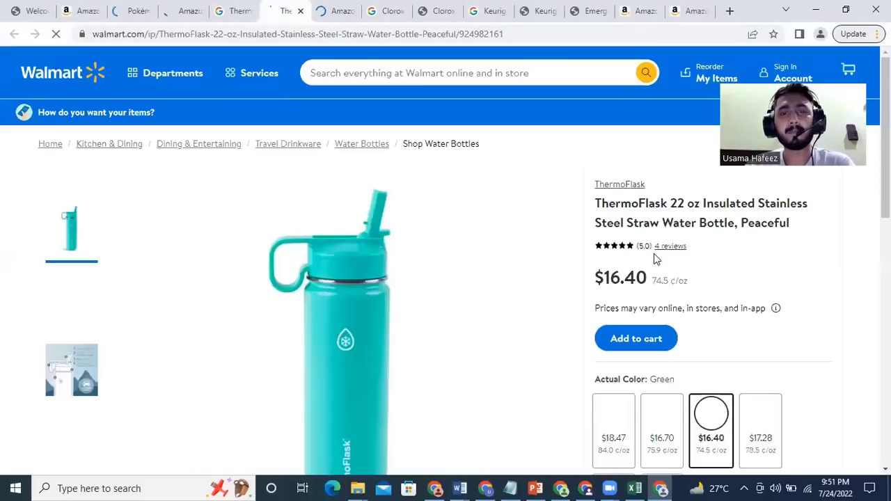
left_click(182, 11)
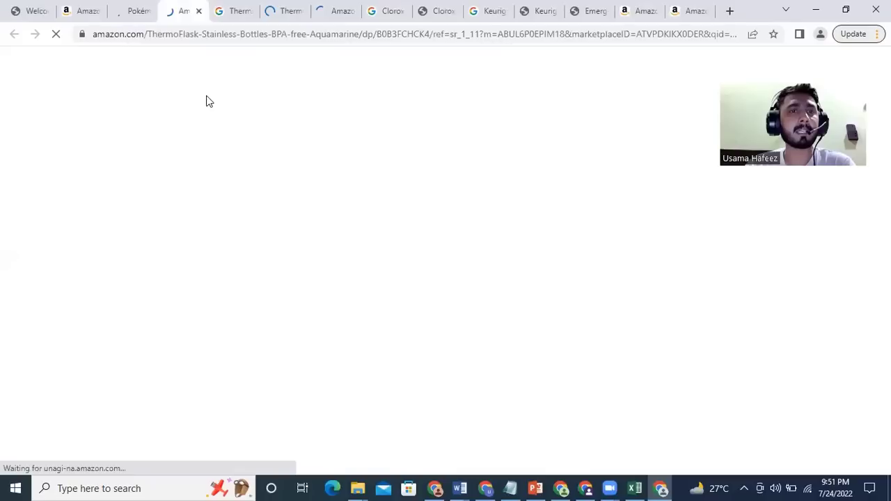
left_click(87, 9)
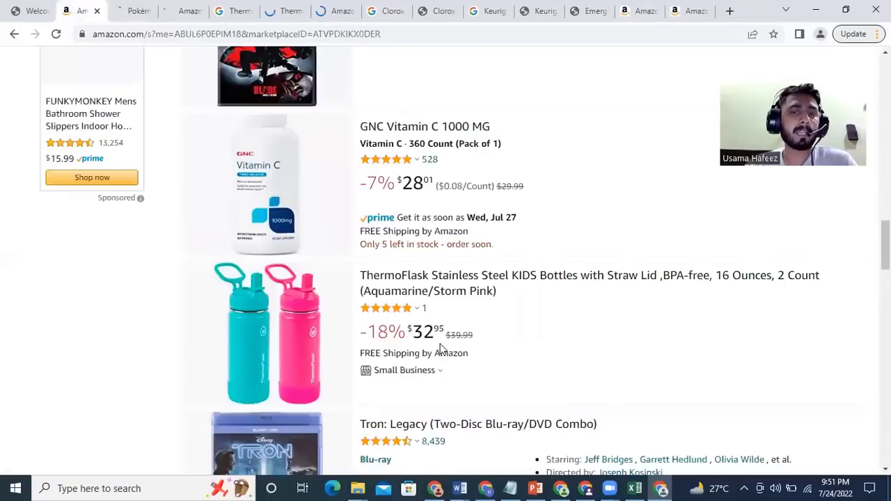
Step: Review the ThermoFlask kids bottles' Amazon title, pack details and item description, and check the new offers from other sellers
left_click(442, 298)
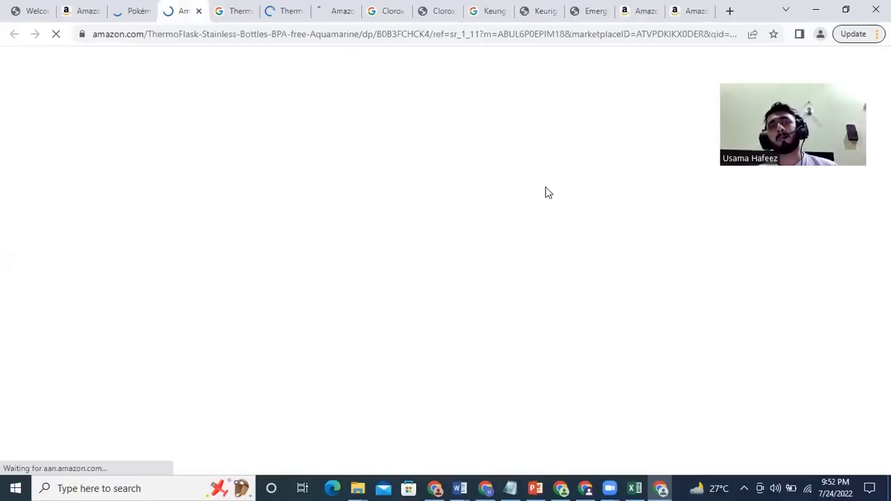
triple_click(547, 189)
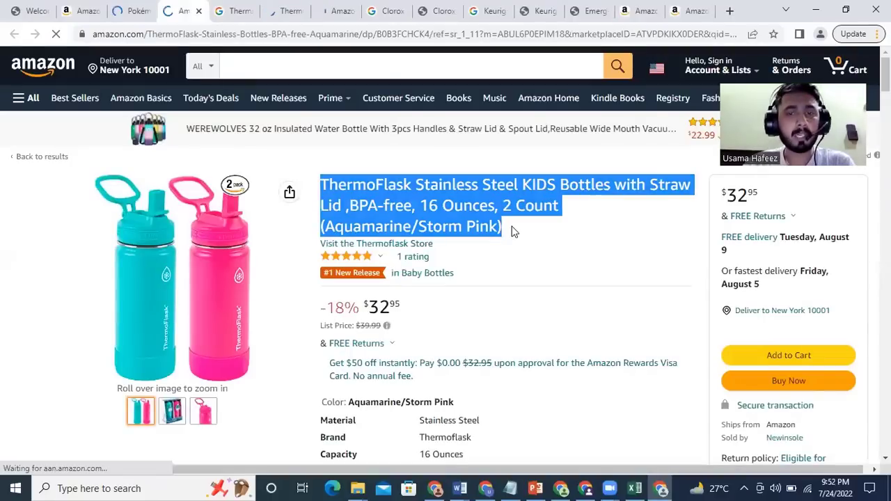
scroll(512, 232, "down", 3)
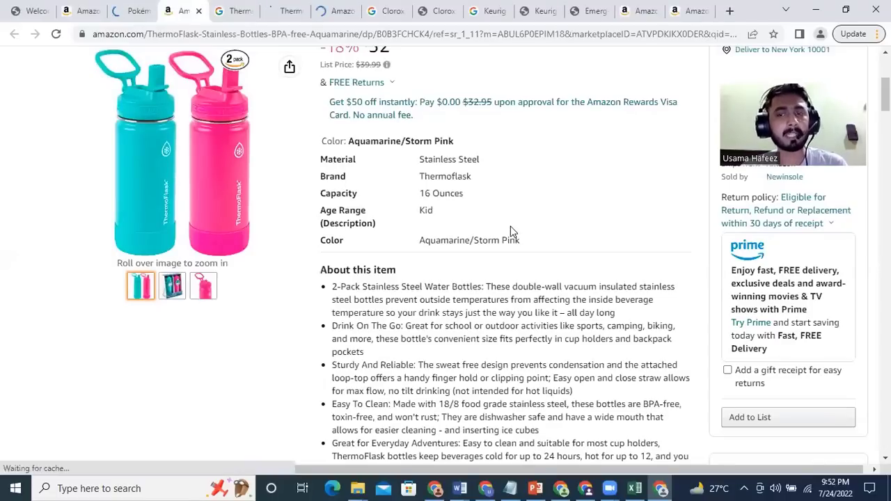
scroll(599, 228, "down", 2)
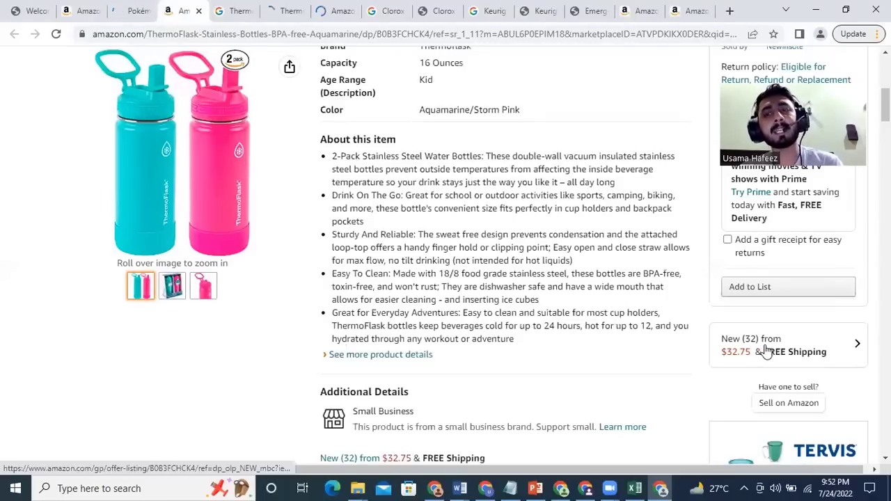
left_click(765, 351)
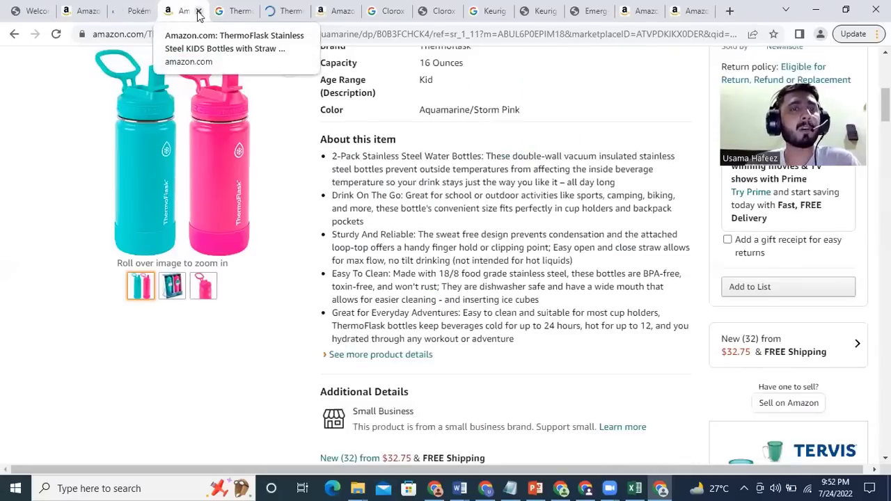
Step: Go back to the A&A World seller page on Amazon and open all products currently offered by that seller
left_click(143, 16)
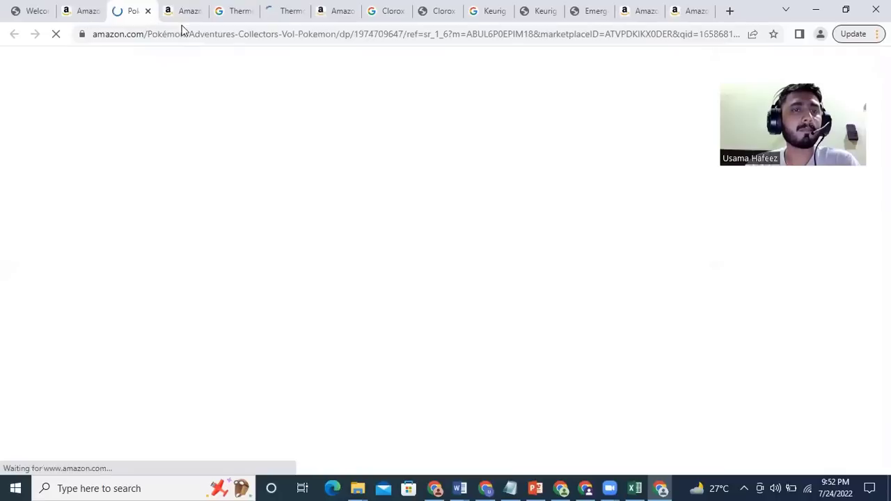
left_click(273, 16)
left_click(326, 8)
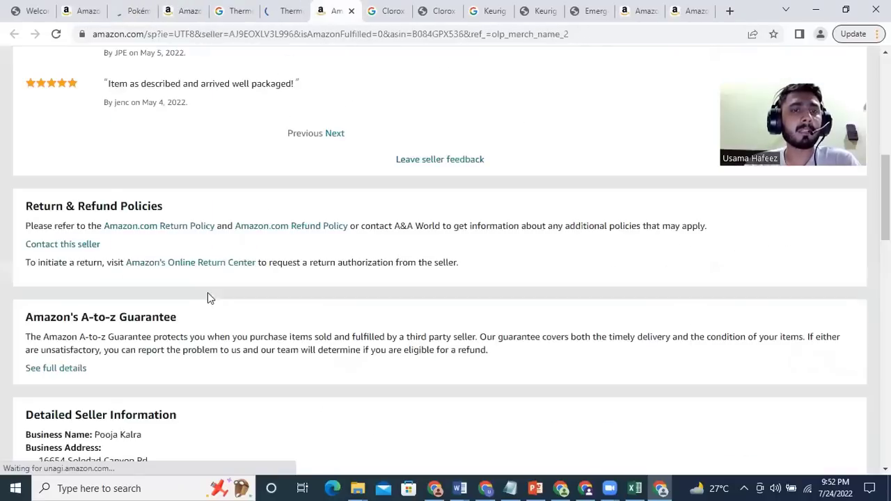
scroll(66, 397, "down", 2)
scroll(63, 403, "down", 3)
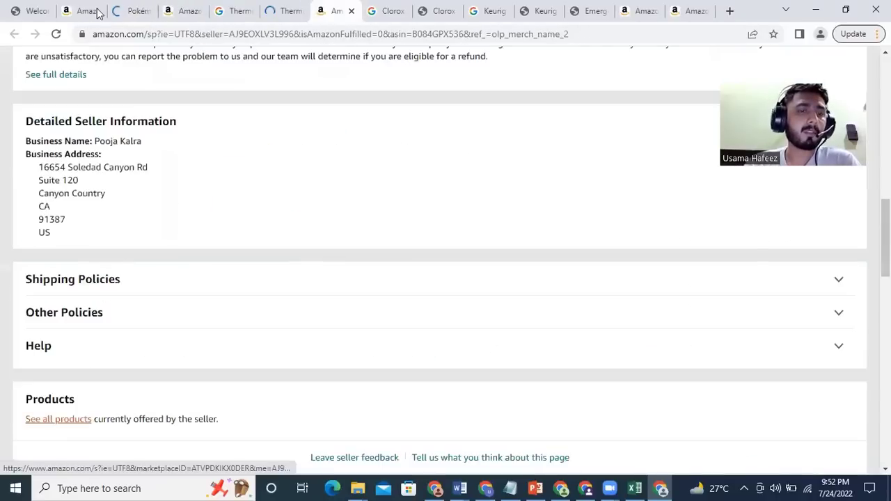
Step: Close the previous seller's storefront along with the Pokémon and ThermoFlask product and search pages
left_click(93, 16)
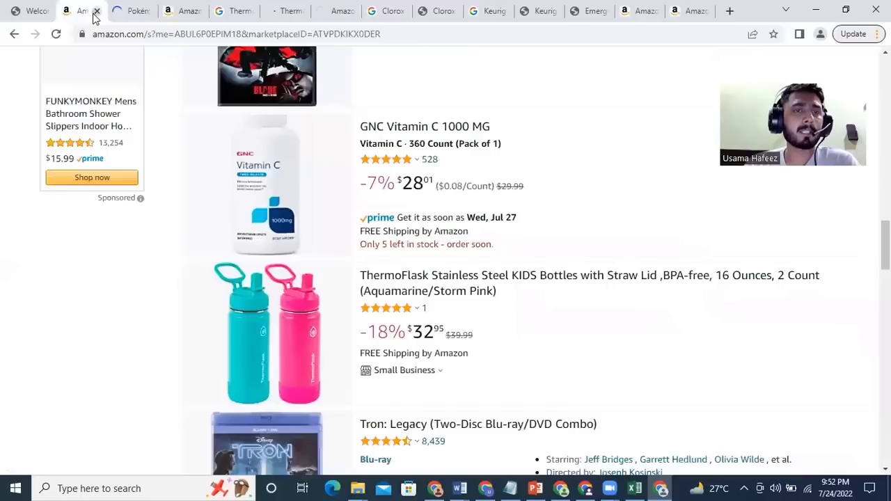
left_click(95, 12)
left_click(95, 12)
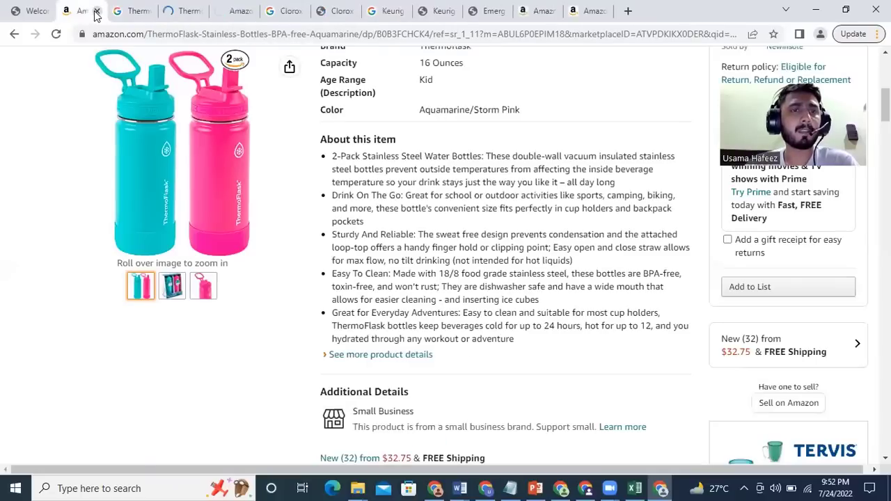
left_click(95, 12)
left_click(95, 11)
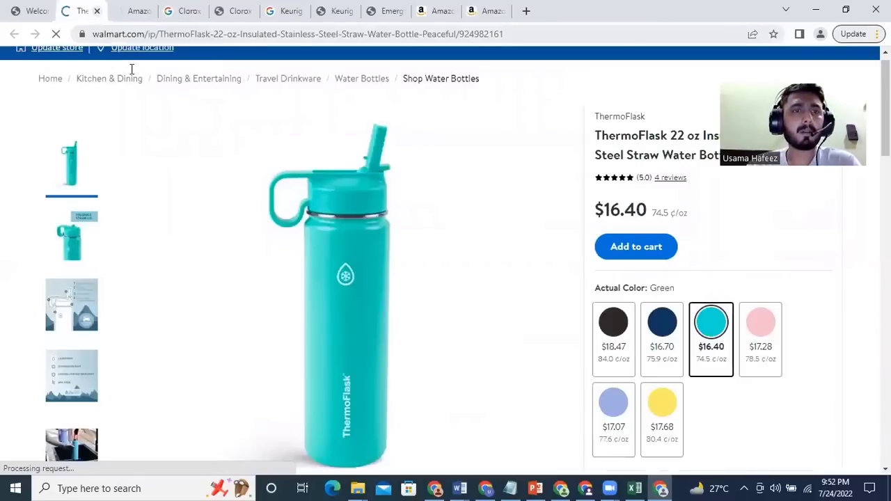
key("ctrl+w")
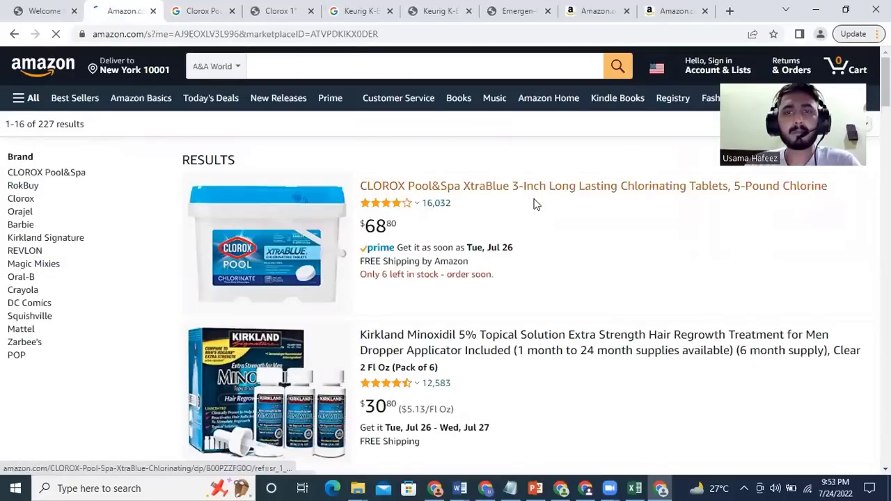
Step: Open the CLOROX Pool&Spa XtraBlue 3-Inch tablets from A&A World's storefront in a new tab and review the price and competing offers
middle_click(531, 201)
key("ctrl+Tab")
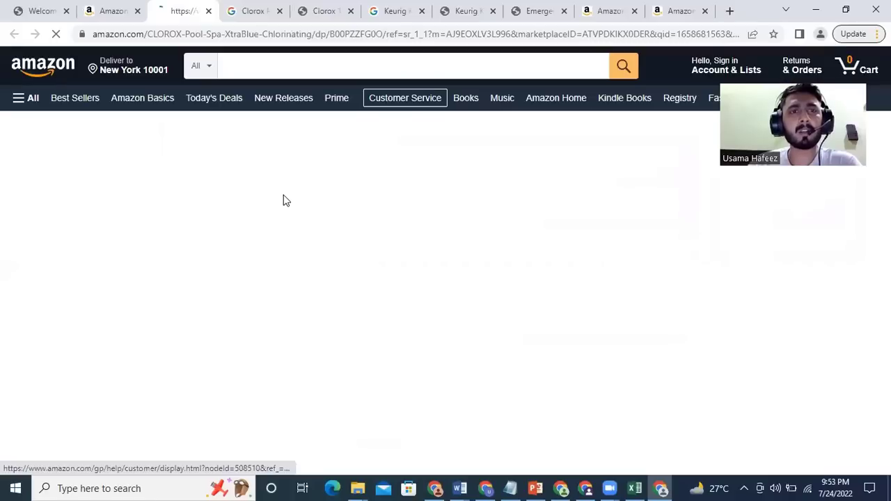
scroll(734, 418, "down", 6)
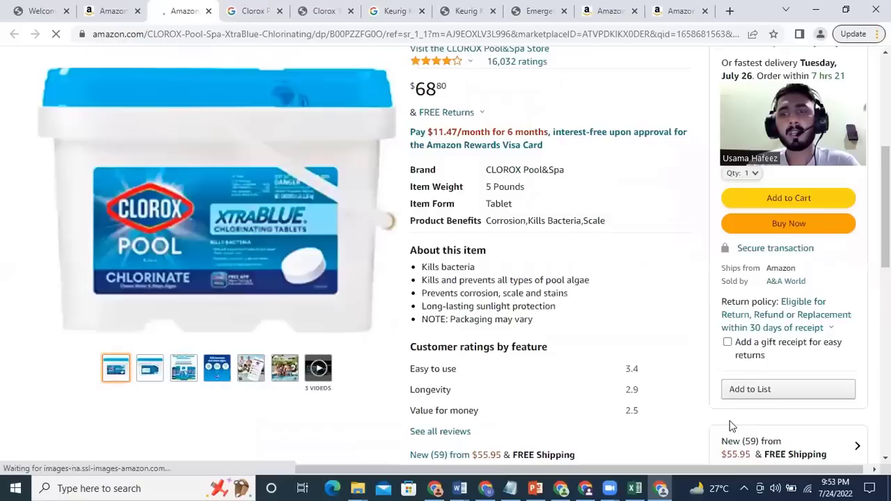
scroll(741, 313, "down", 3)
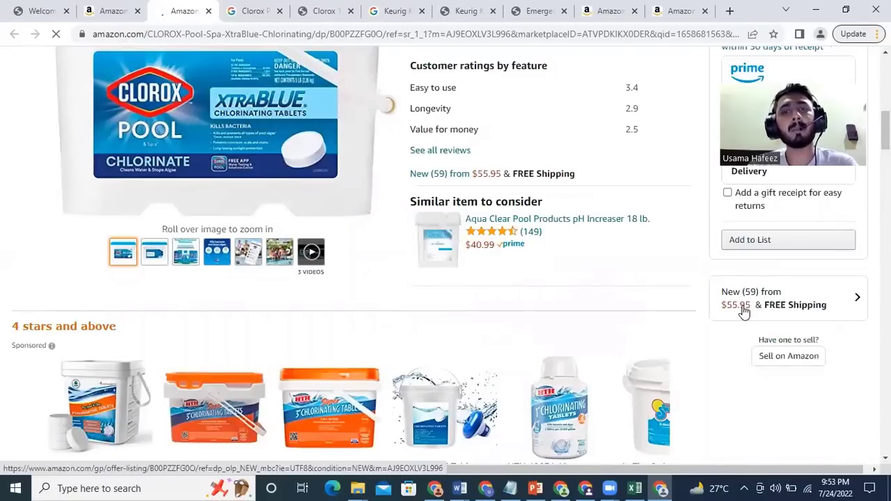
scroll(591, 149, "up", 5)
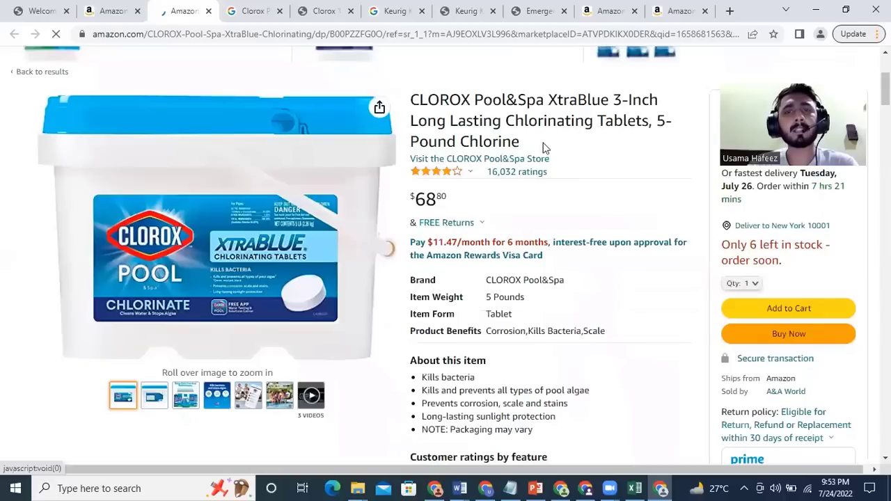
Step: Search Google for the full CLOROX XtraBlue tablets title and open the matching Walmart result in a new tab
mouse_move(415, 101)
left_mouse_down()
mouse_move(429, 99)
mouse_move(411, 99)
left_mouse_up()
right_click(451, 144)
left_click(451, 150)
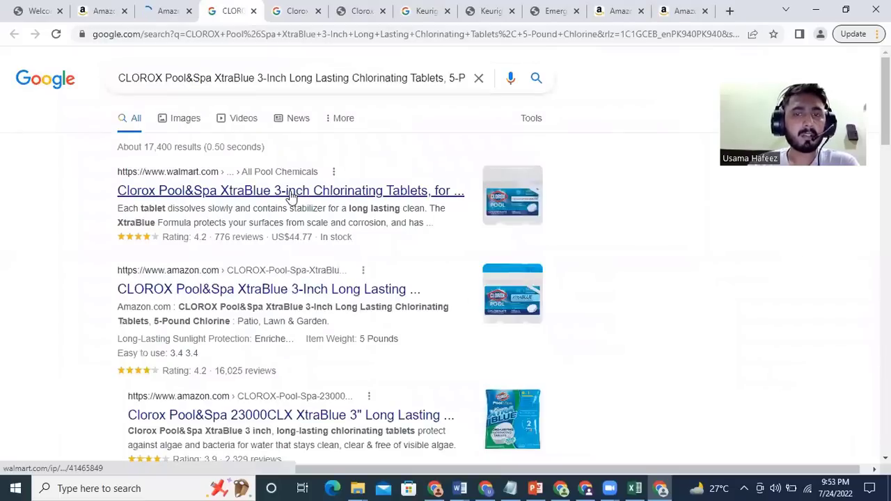
right_click(293, 196)
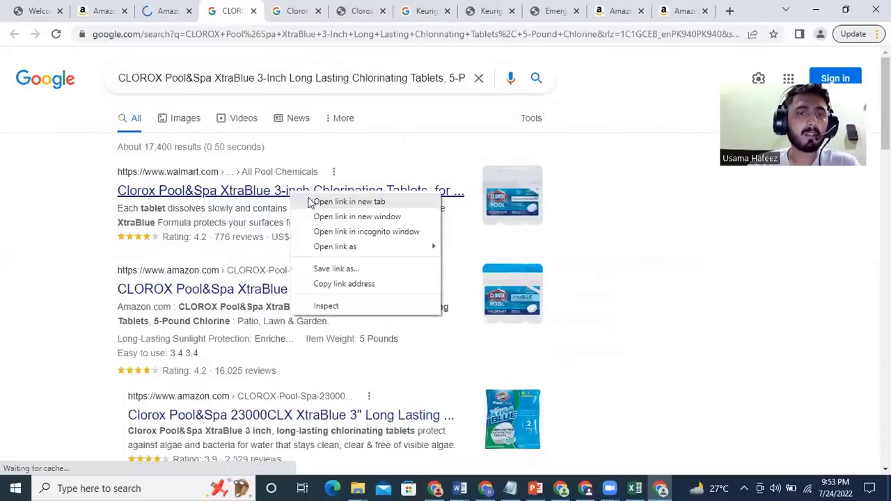
left_click(327, 201)
Step: Compare the CLOROX XtraBlue tablets' title, size, packaging and price between the Amazon and Walmart listings
key("ctrl+shift+Tab")
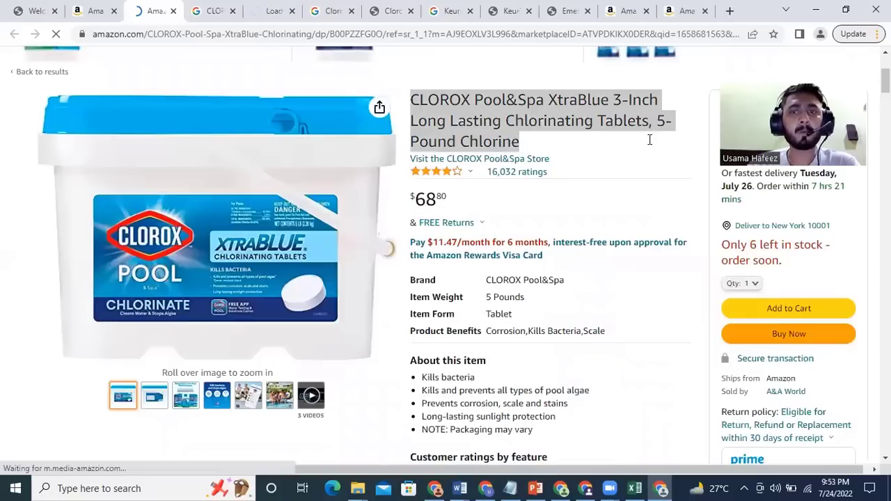
left_click(275, 9)
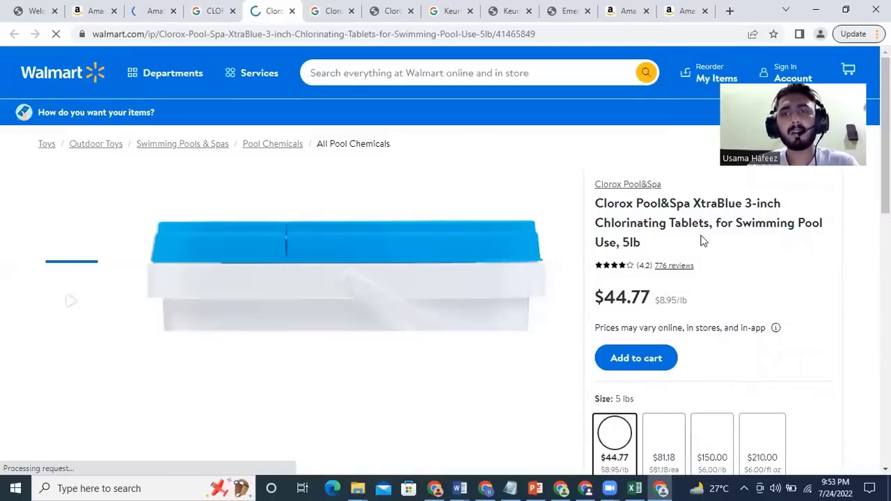
scroll(486, 326, "down", 1)
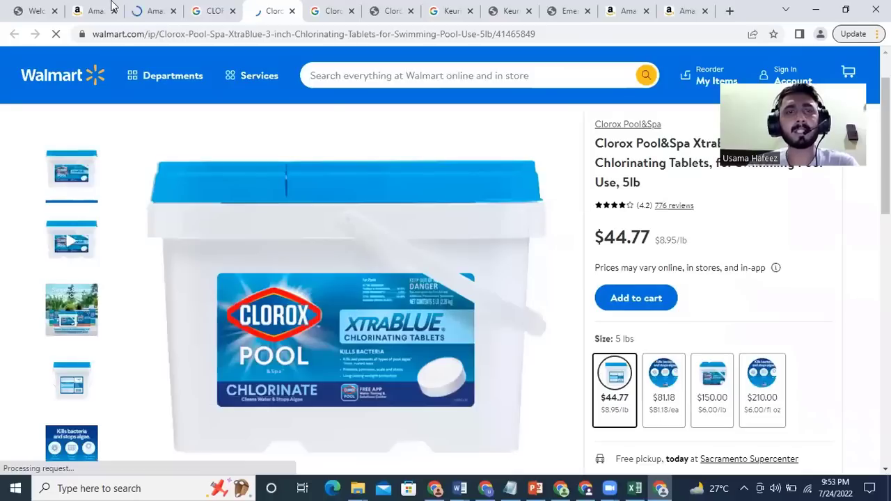
key("ctrl+3")
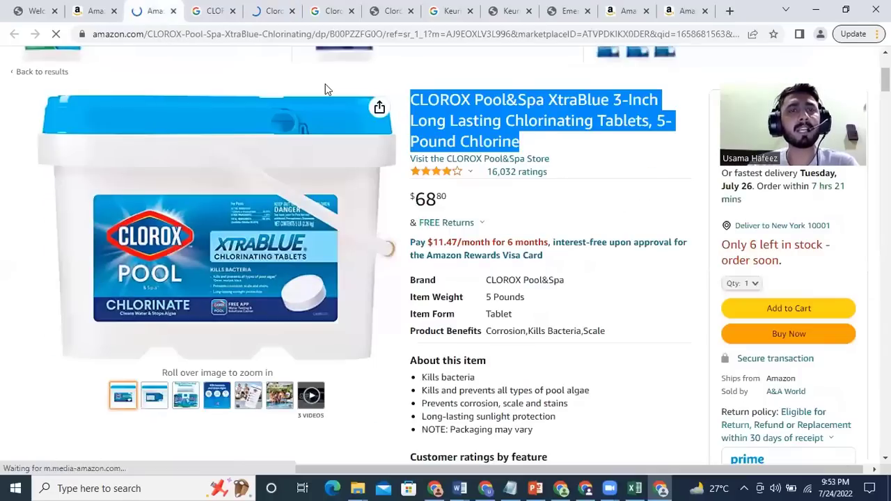
key("ctrl+5")
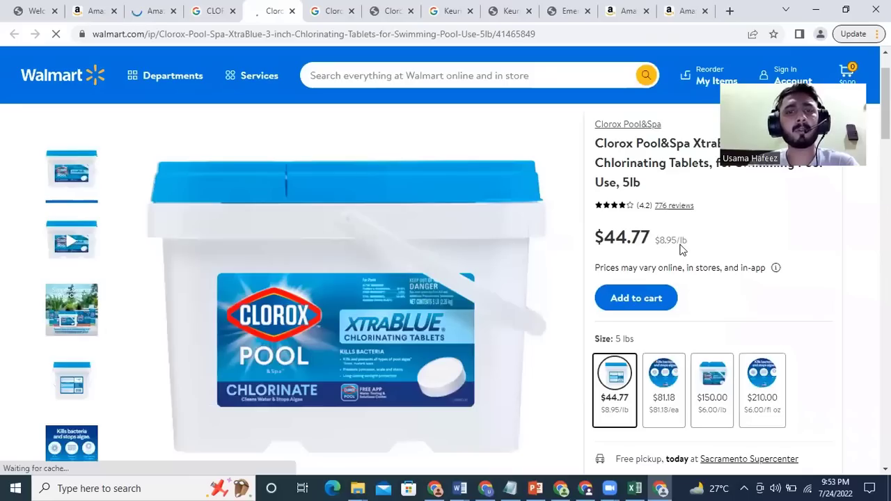
key("ctrl+3")
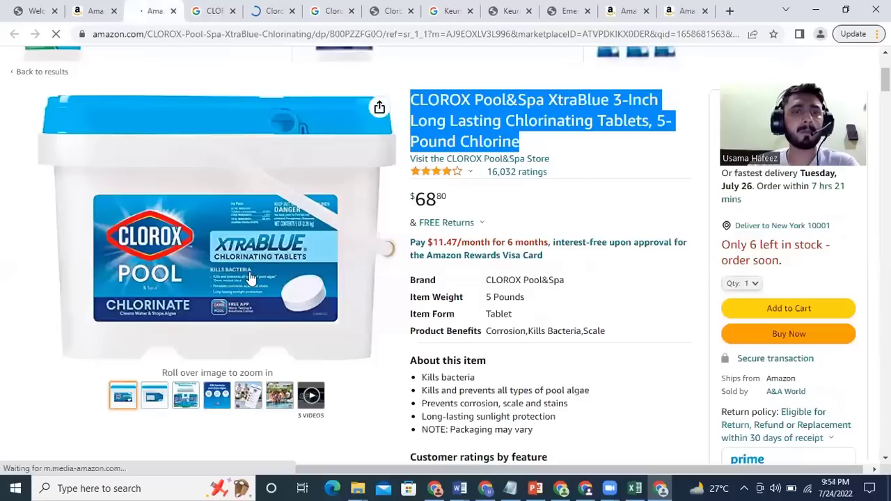
key("ctrl+5")
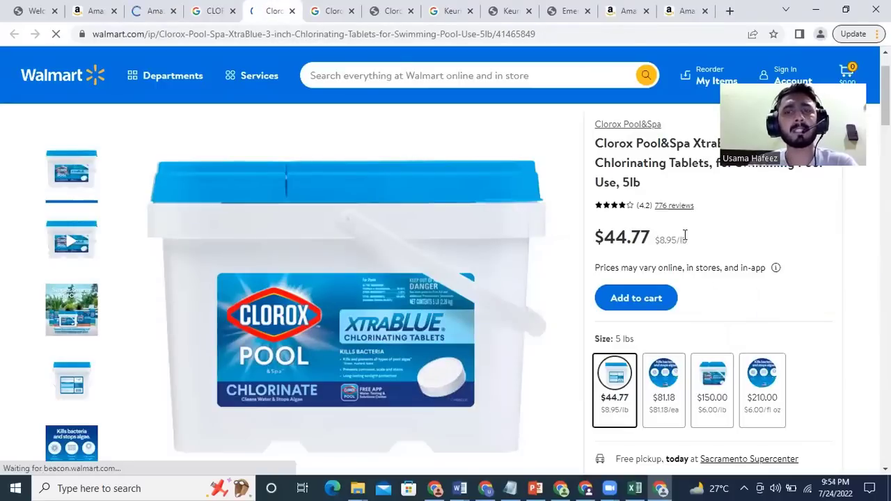
key("ctrl+3")
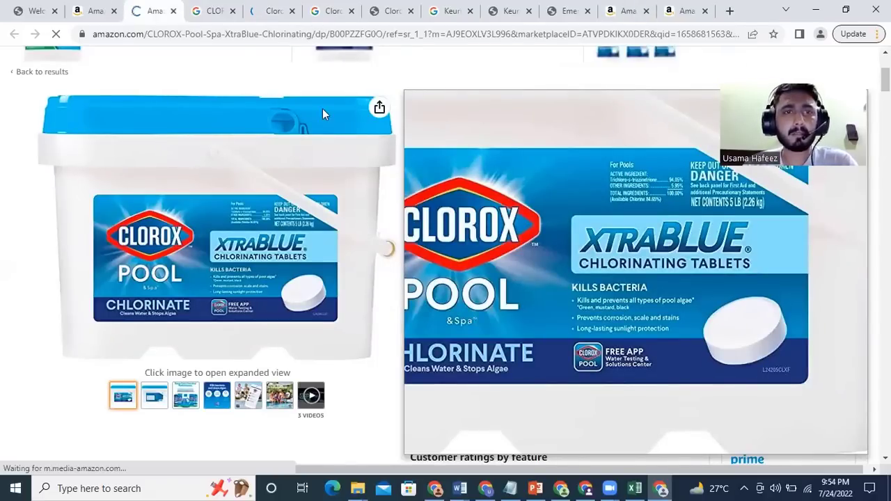
Step: Recheck the CLOROX tablets' price and delivery details in A&A World's storefront against the Amazon product page
key("ctrl+2")
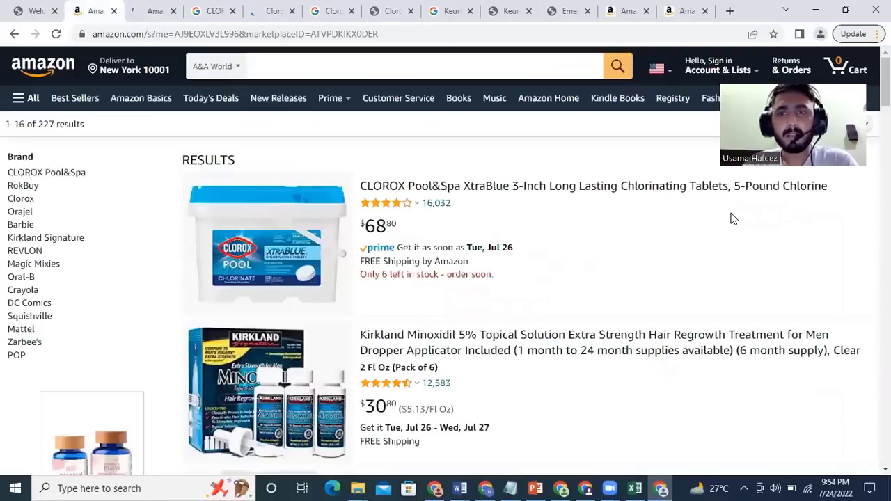
left_click(151, 7)
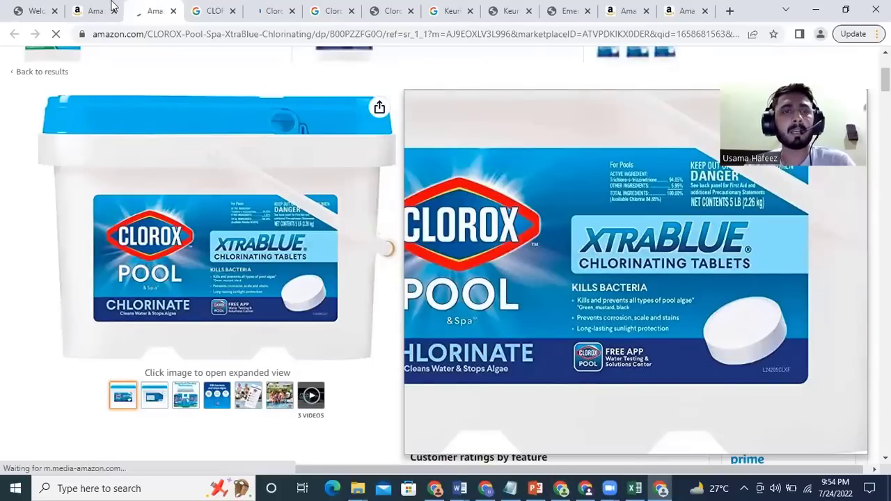
key("ctrl+shift+Tab")
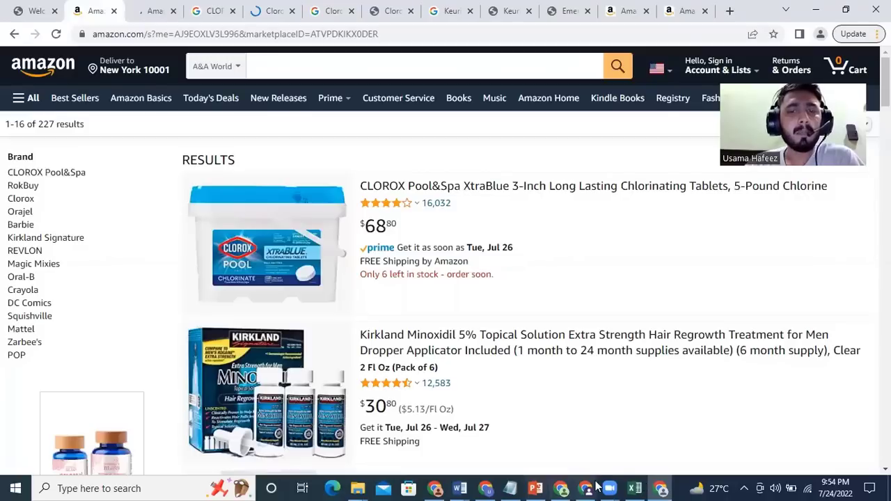
Step: Switch to the Excel order sheet and set the Amazon price in the first order row to 68.98
left_click(635, 487)
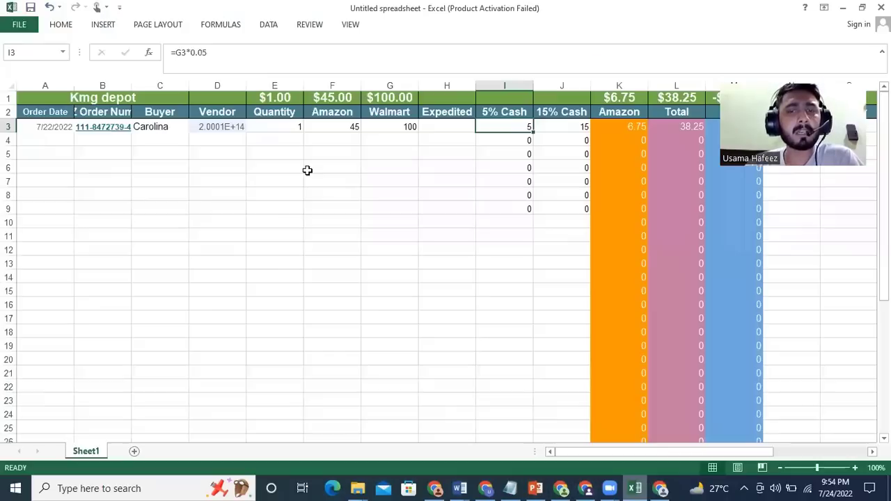
left_click(336, 128)
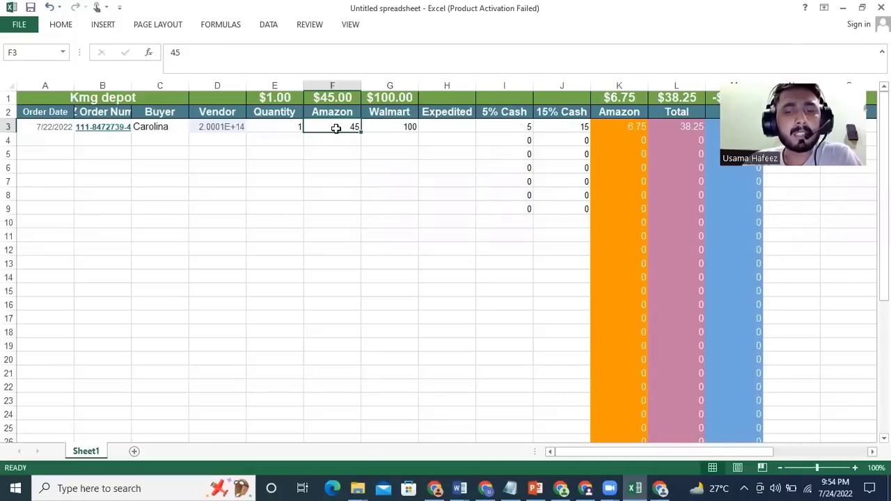
type("68.")
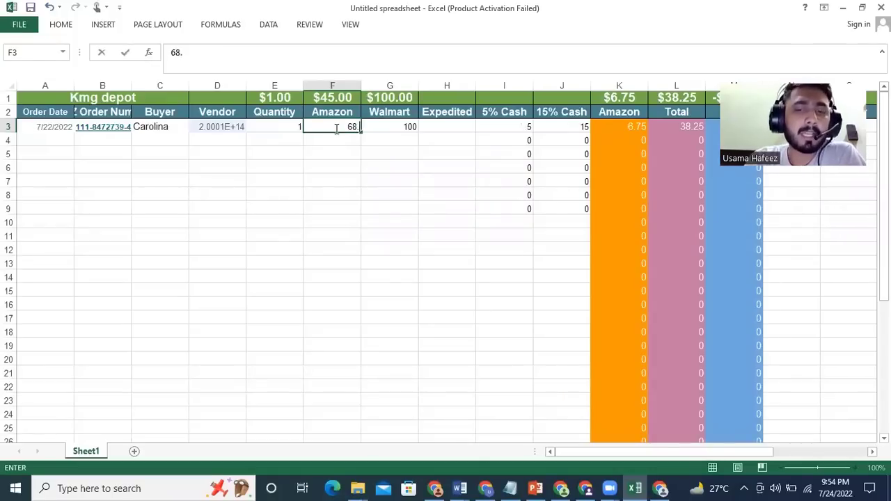
type("99")
key("BackSpace")
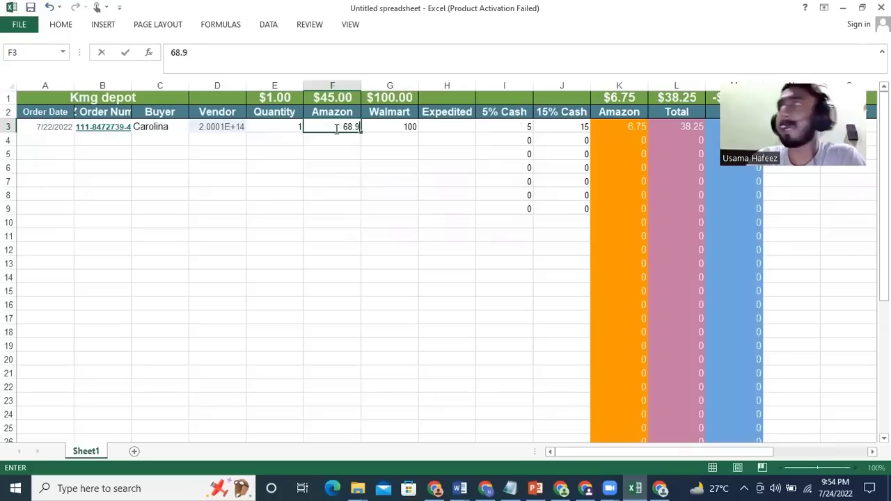
type("8")
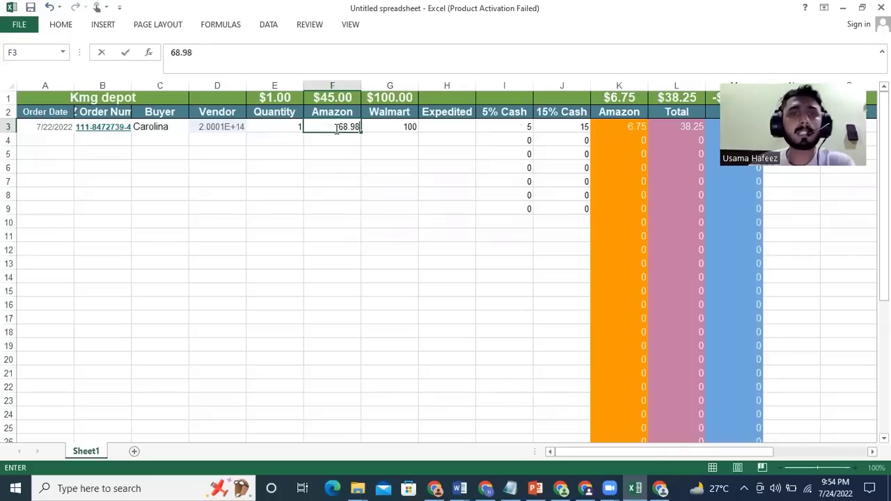
Step: Set the Walmart price in the first order row to 45
left_click(386, 126)
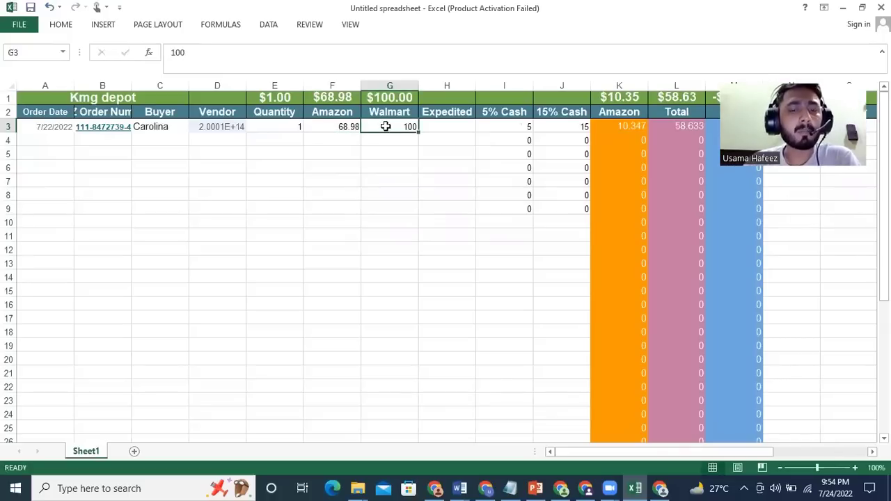
type("44")
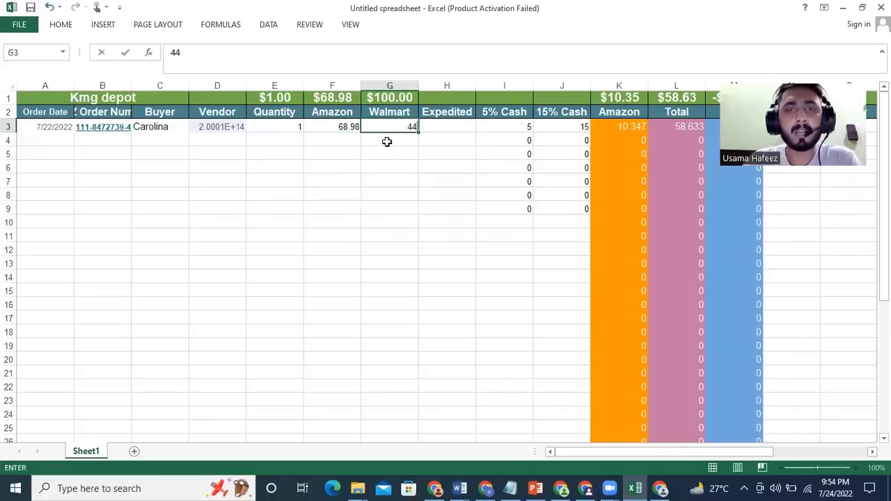
key("BackSpace")
type("5")
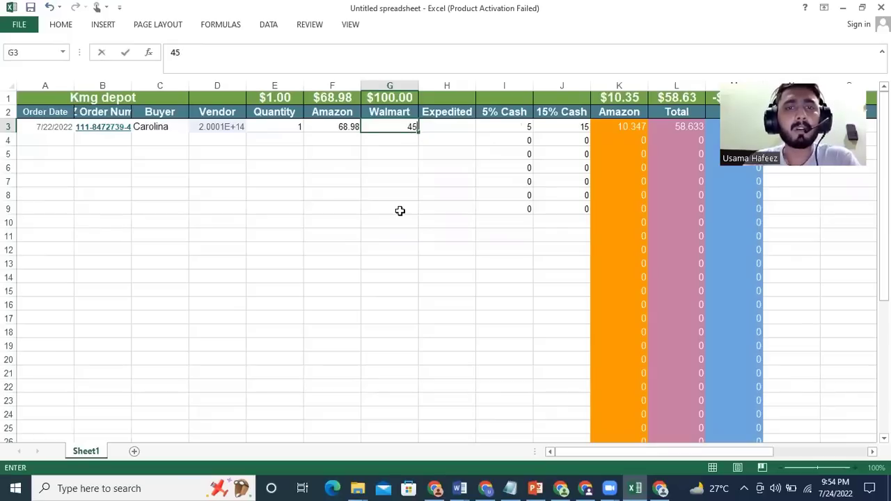
key("Down")
key("Down")
key("Down")
key("Down")
key("Down")
key("Down")
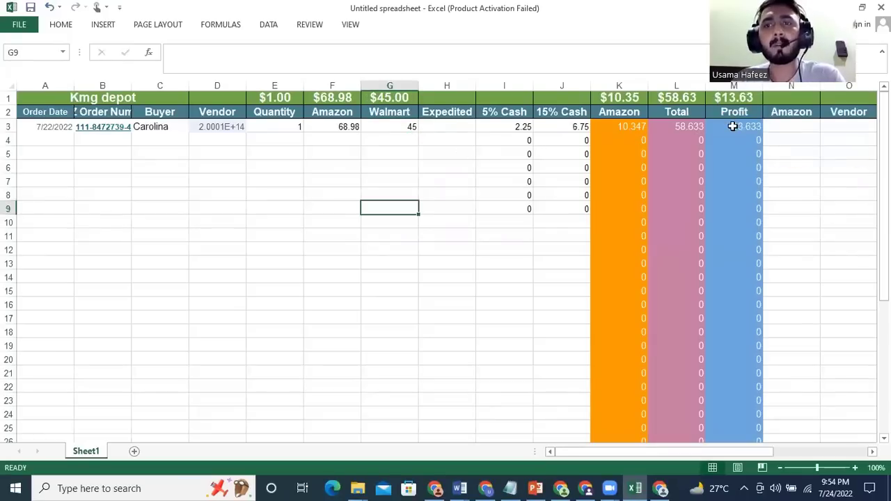
Step: Review the first order row's profit, 5% and 15% cash amounts, and ROI along with their formulas
left_click(730, 130)
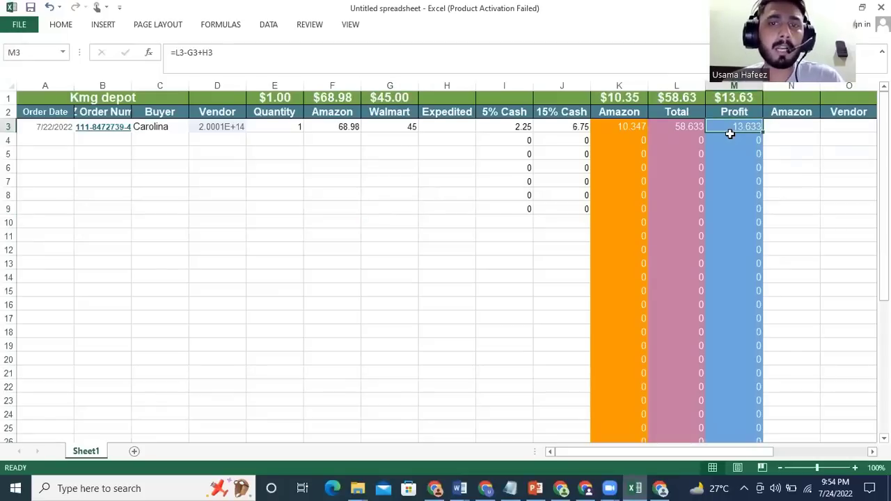
left_click(491, 129)
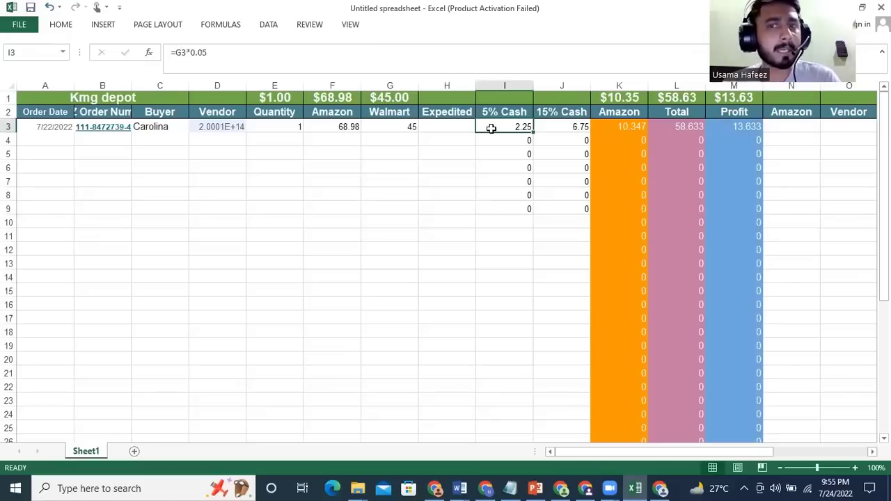
left_click(564, 132)
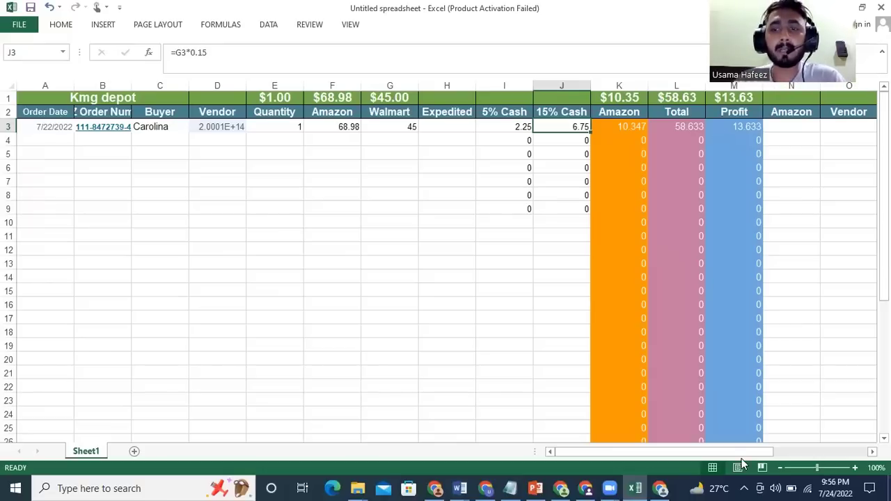
left_click_drag(731, 458, 794, 453)
left_click(724, 131)
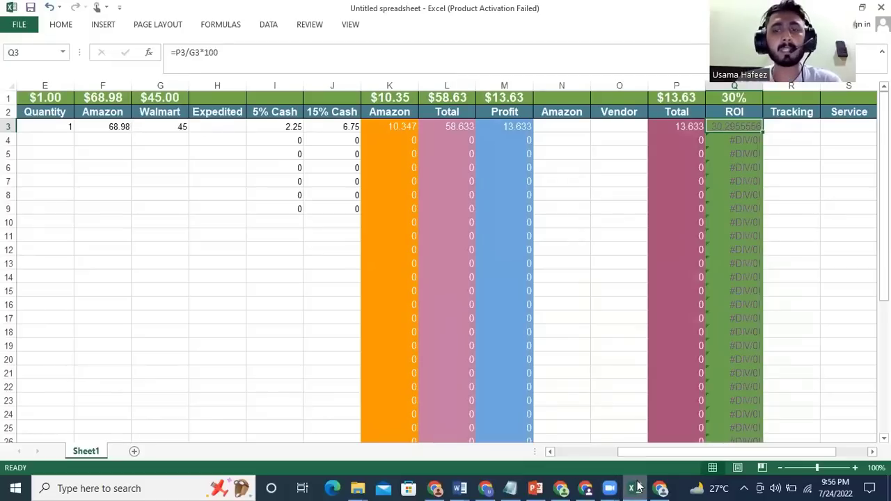
Step: Switch to Chrome and search Google for "ds quick view extension" in a new tab
left_click(658, 488)
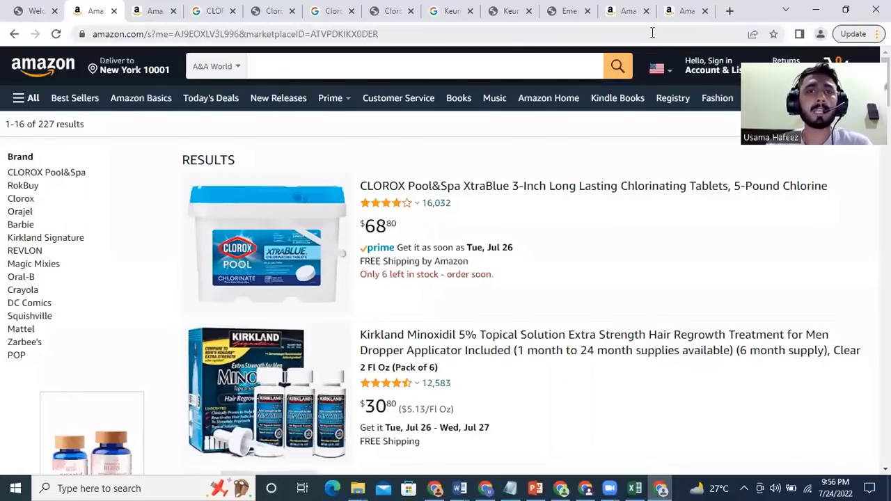
key("ctrl+t")
left_click(503, 31)
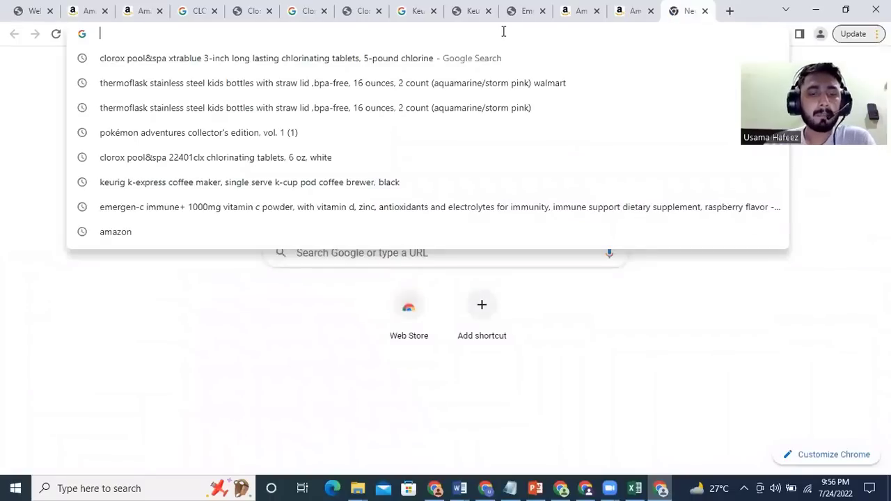
type("DS Q")
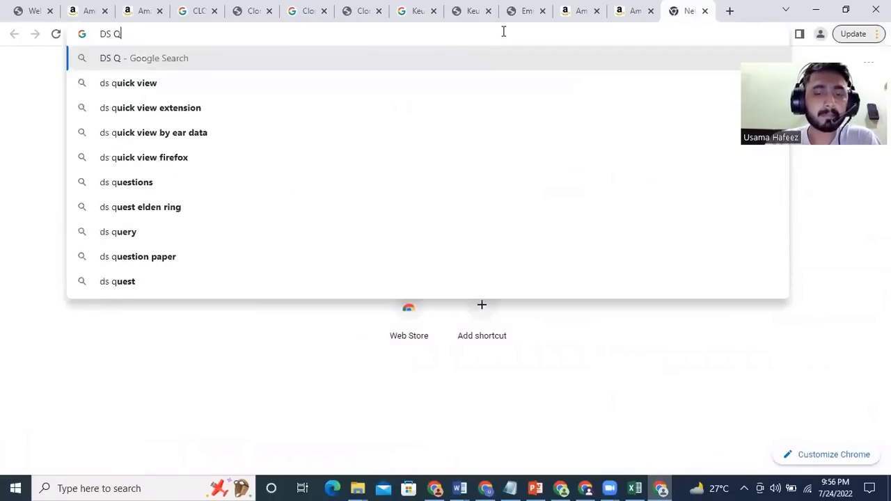
type("UIC")
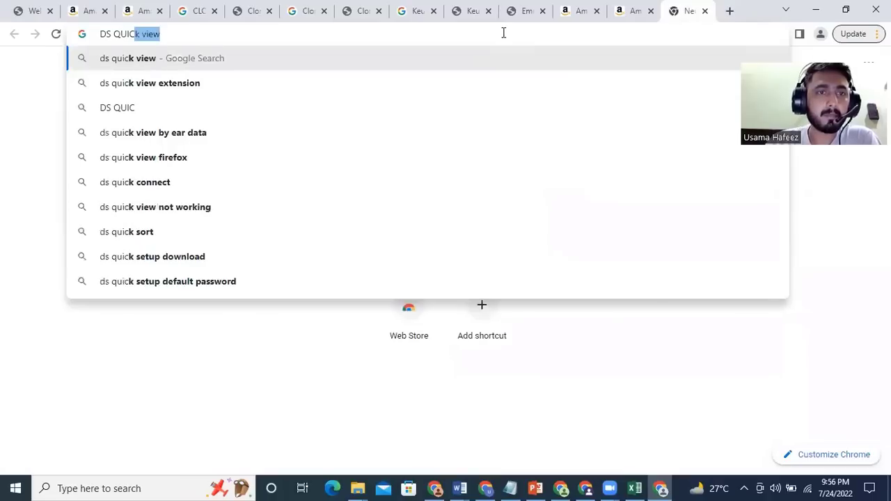
left_click(376, 83)
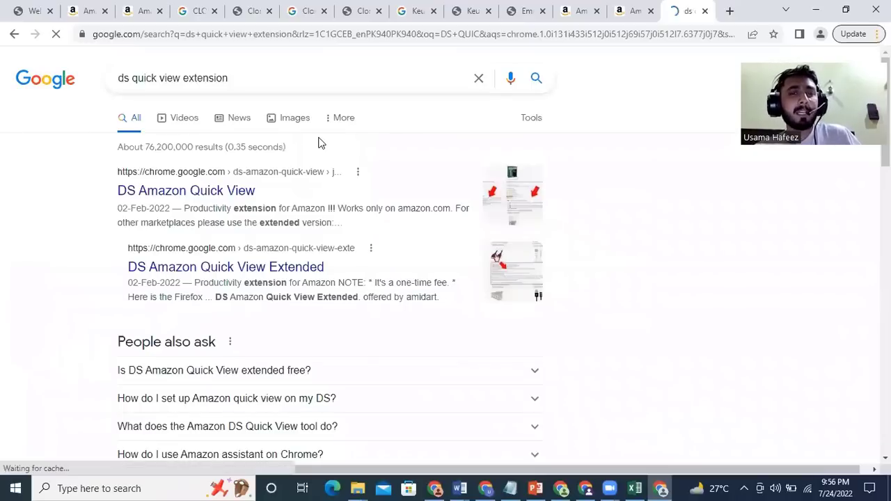
Step: Open the DS Amazon Quick View result in a new tab and add the extension to Chrome
right_click(252, 193)
left_click(282, 200)
left_click(670, 14)
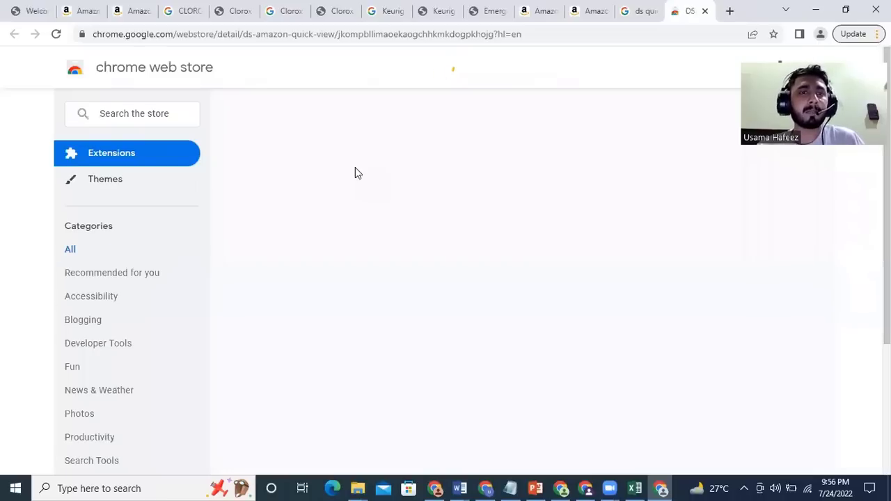
left_click(719, 166)
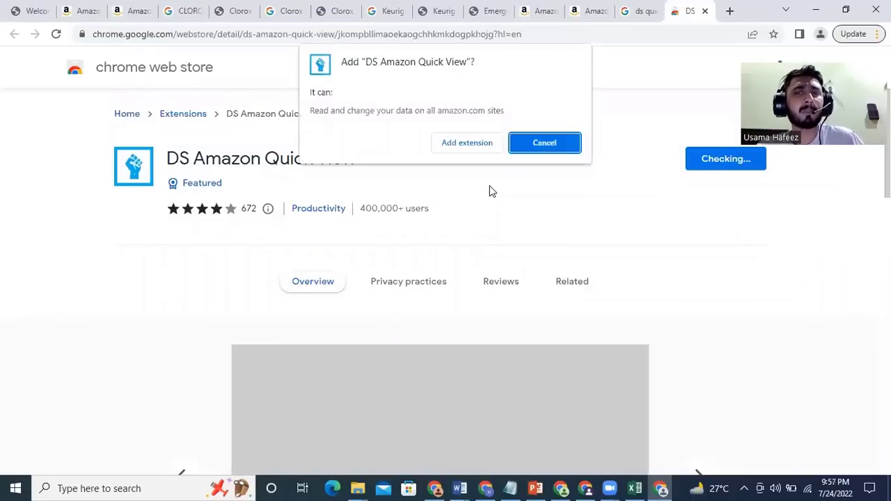
key("Escape")
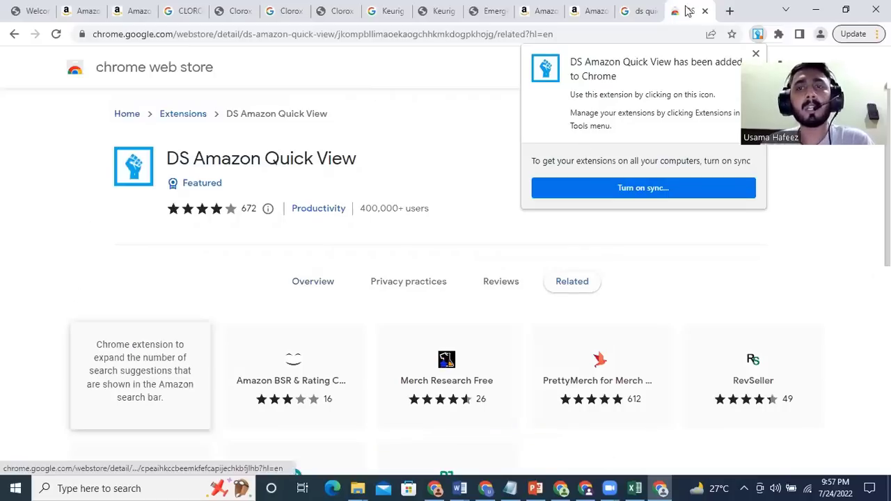
Step: Search Google for "grably" in a new tab and add the Grabley - Product Search Tools extension from its web store page to Chrome
key("ctrl+t")
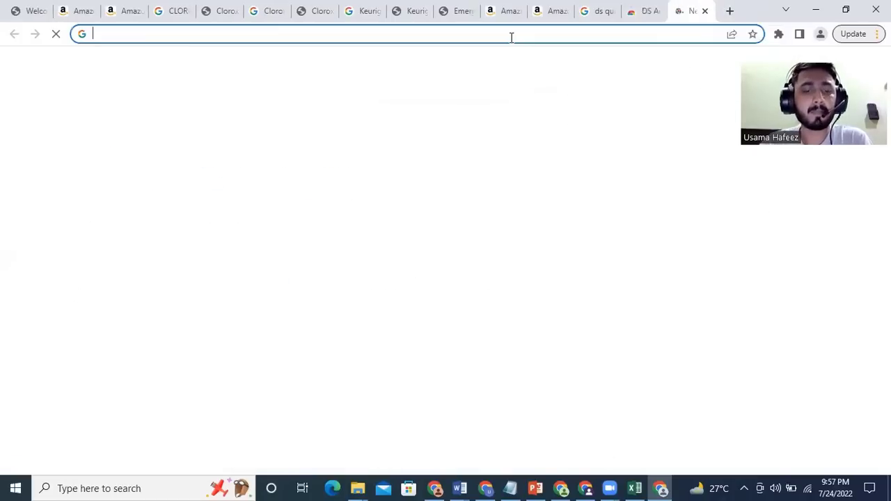
type("GRABLY")
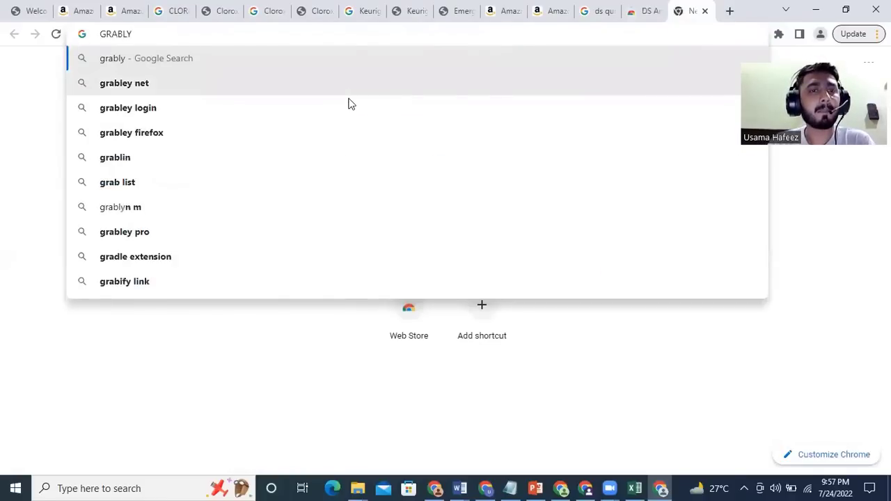
left_click(355, 58)
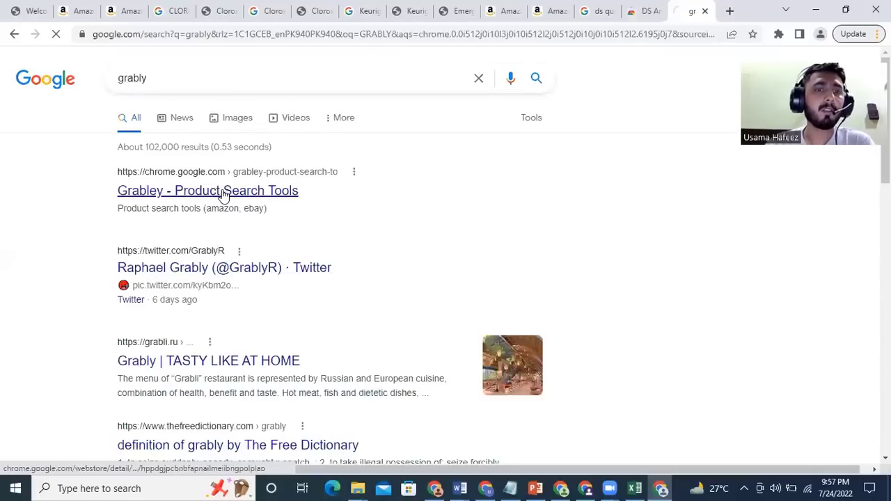
left_click(224, 193)
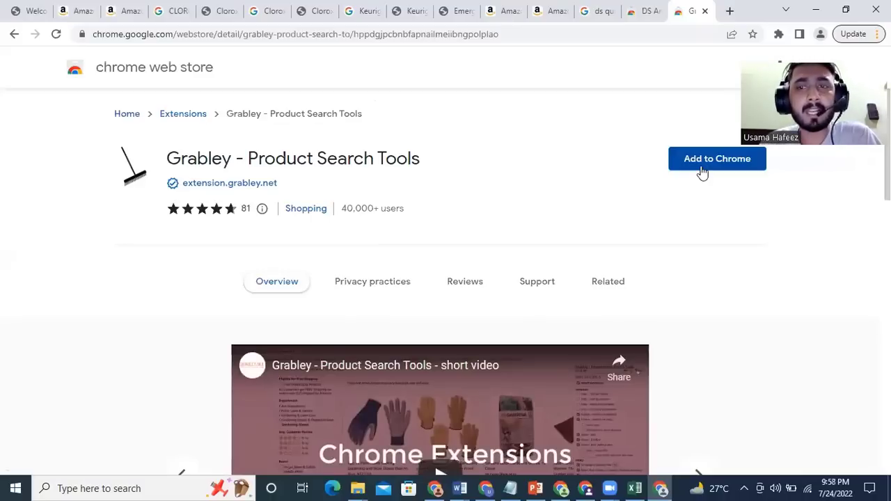
left_click(702, 172)
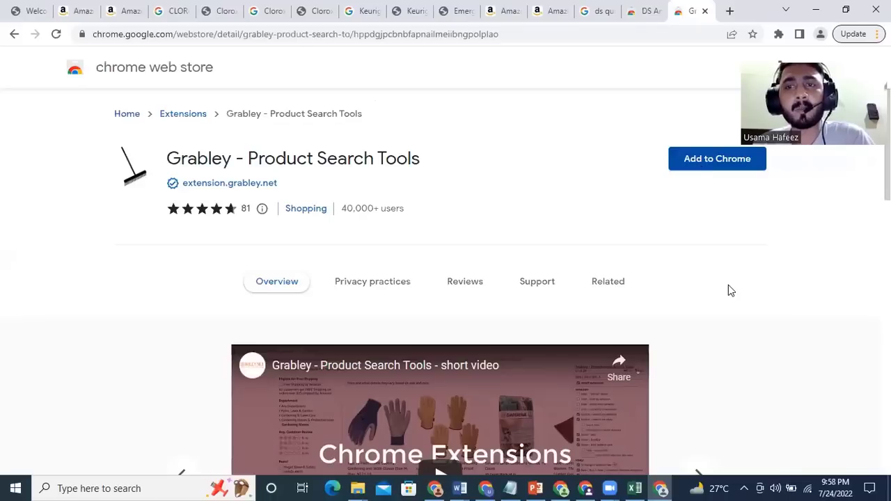
left_click(485, 184)
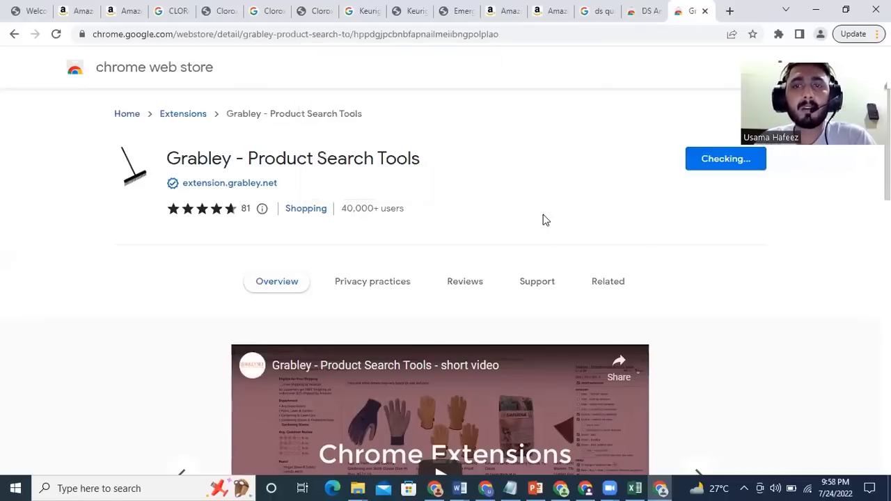
Step: Reload A&A World's Amazon storefront and examine the product data the newly installed extensions add to the listings
left_click(122, 12)
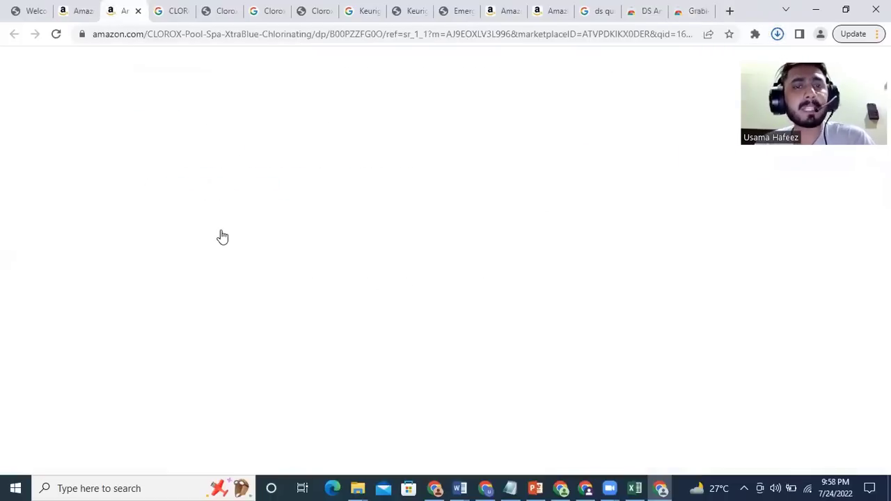
left_click(74, 16)
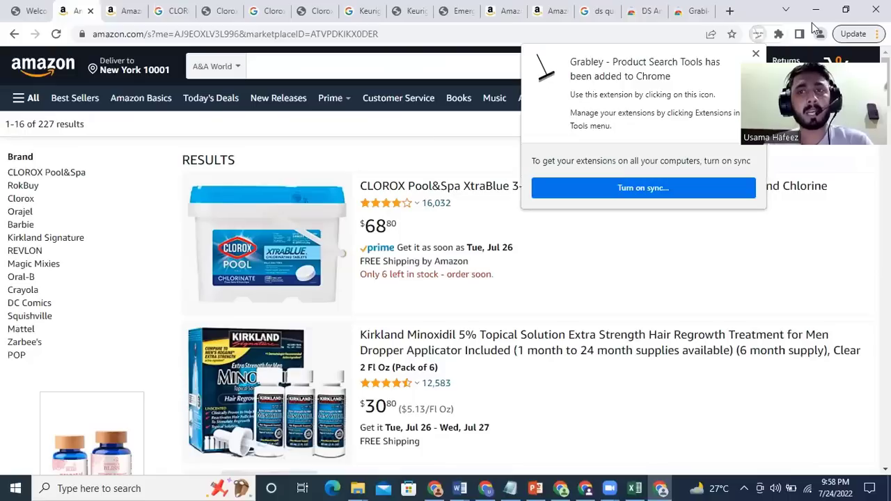
left_click(58, 35)
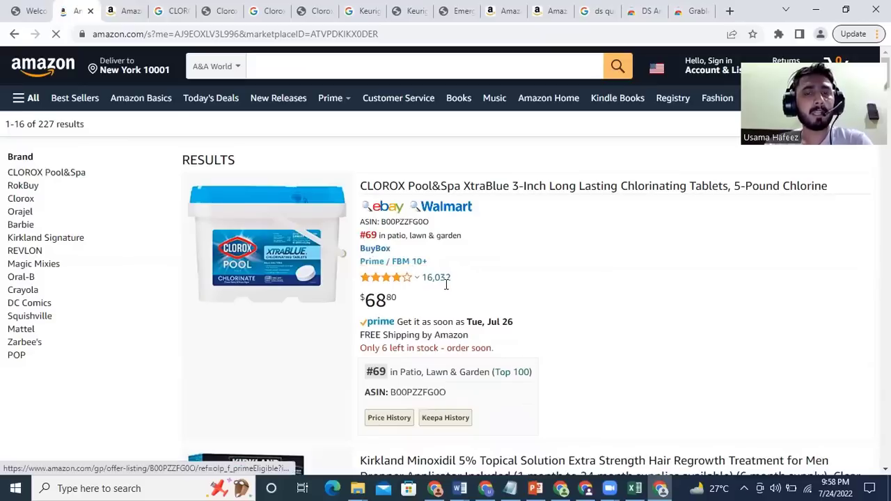
scroll(671, 330, "down", 1)
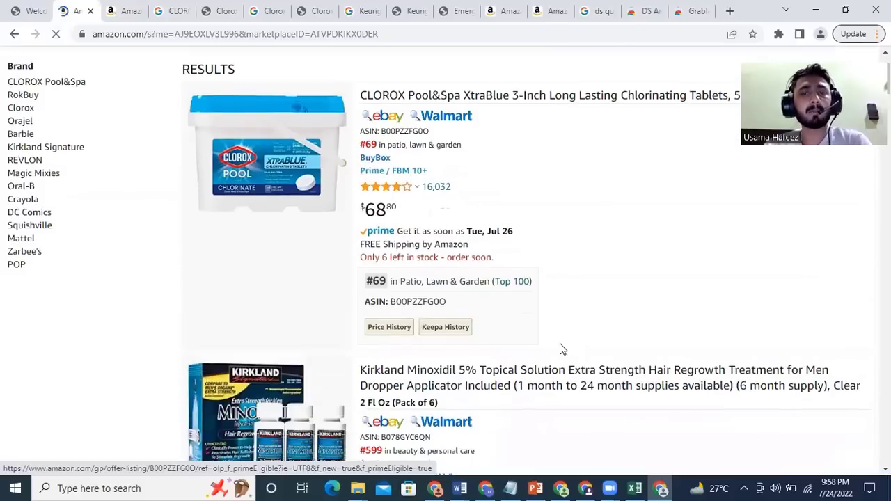
scroll(536, 313, "down", 4)
scroll(466, 202, "up", 2)
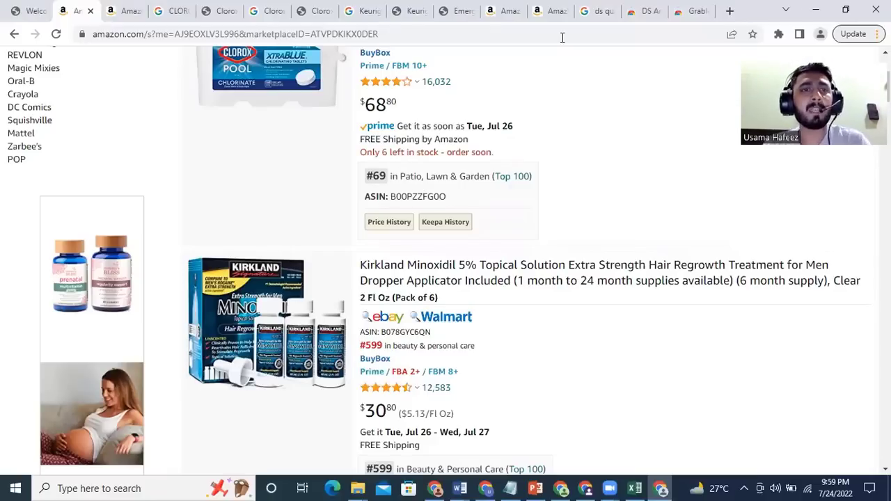
Step: Search Google for "FBATOOLKIT" in a new tab
key("ctrl+t")
type("FBA")
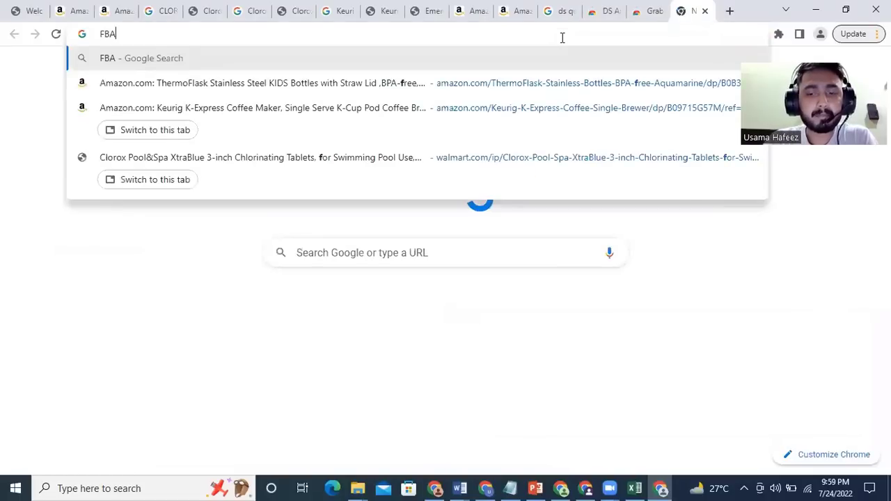
type("TOOLKIT")
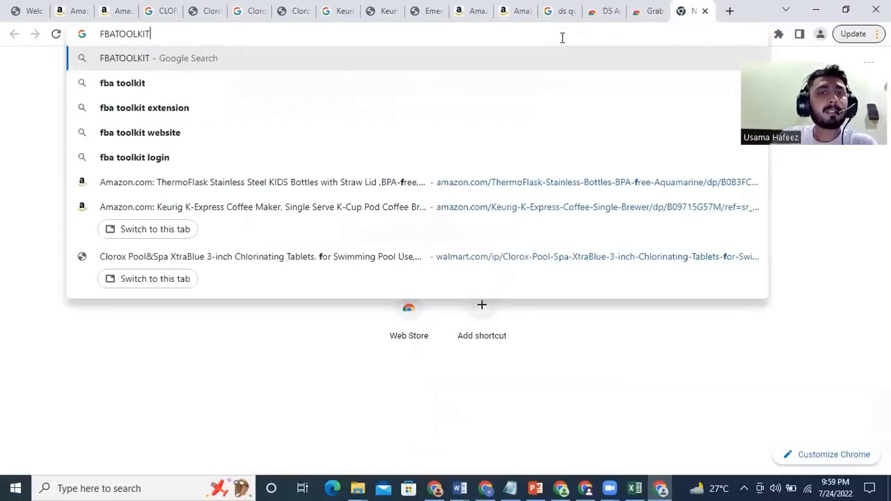
key("Return")
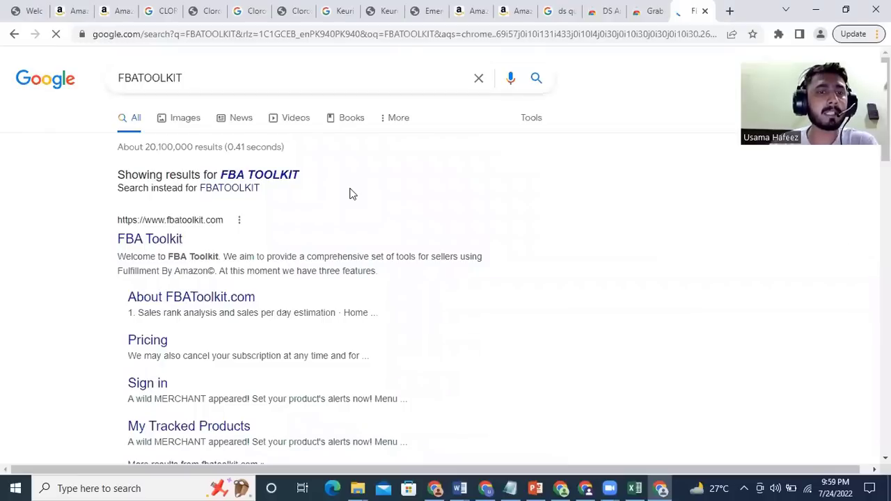
Step: Open the FBA Toolkit website from the search results and look through its sales-rank charts for the Amazon categories
left_click(163, 240)
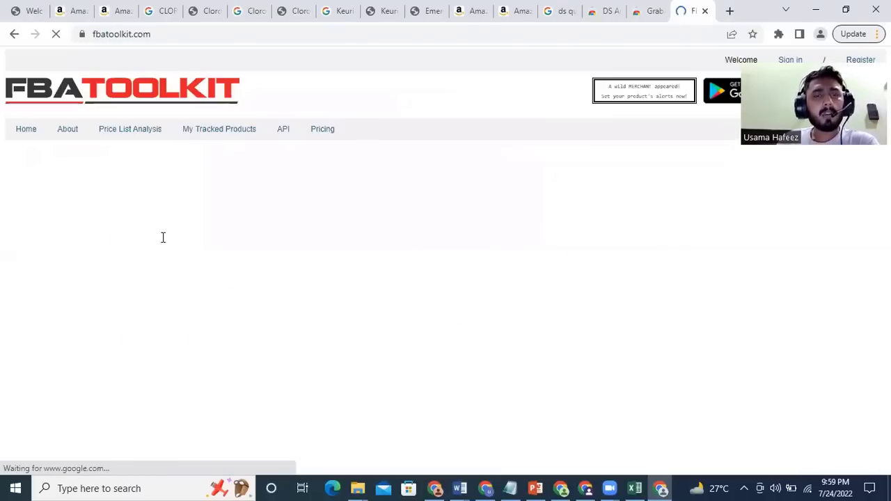
scroll(342, 345, "down", 4)
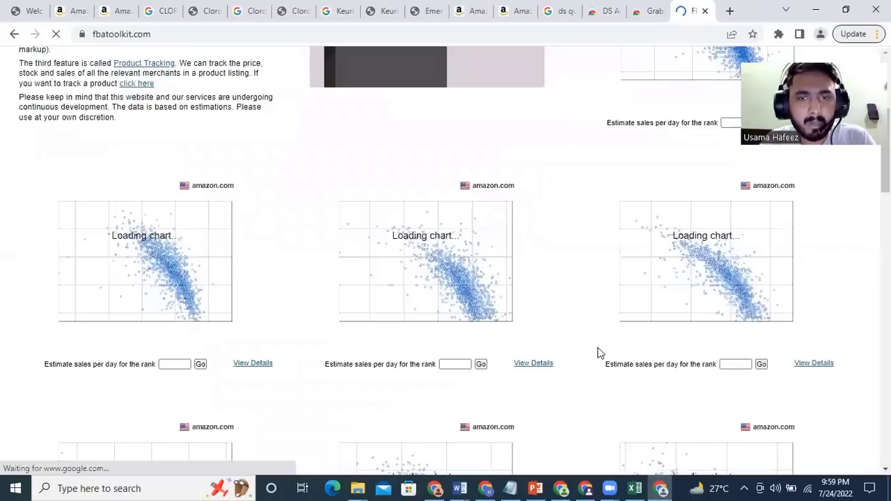
scroll(583, 334, "down", 1)
scroll(348, 335, "down", 3)
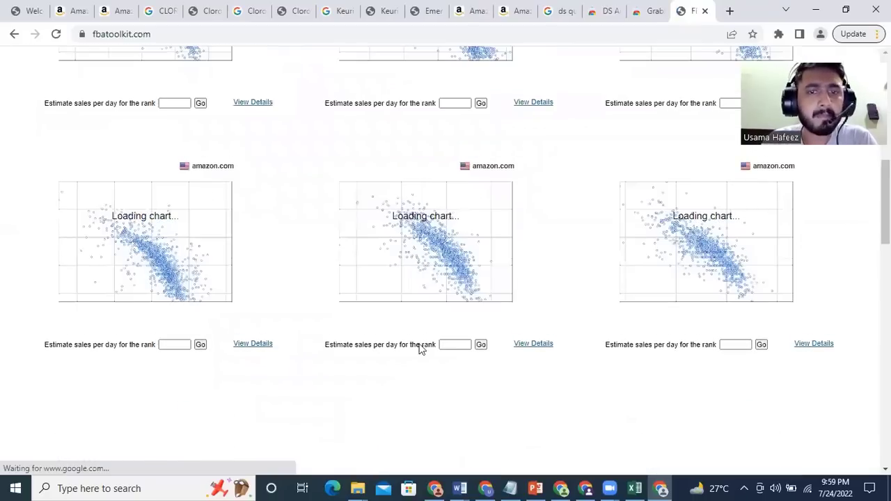
scroll(557, 300, "down", 2)
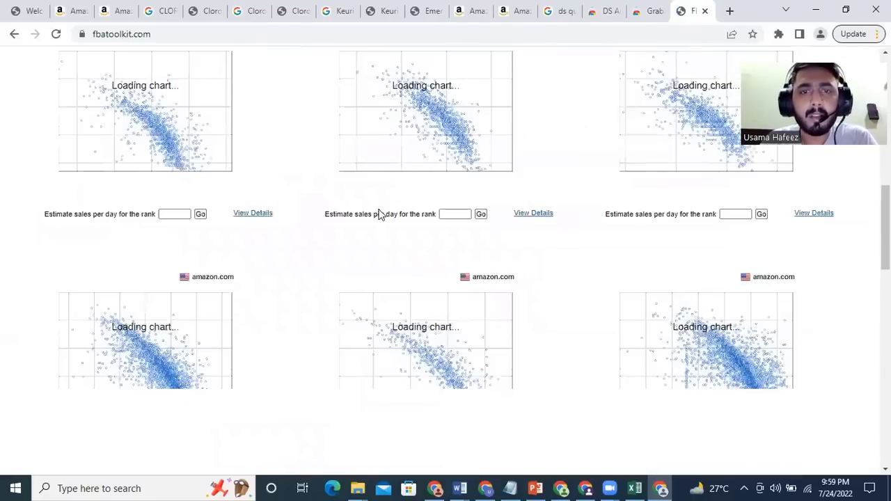
scroll(235, 227, "down", 4)
scroll(169, 214, "down", 3)
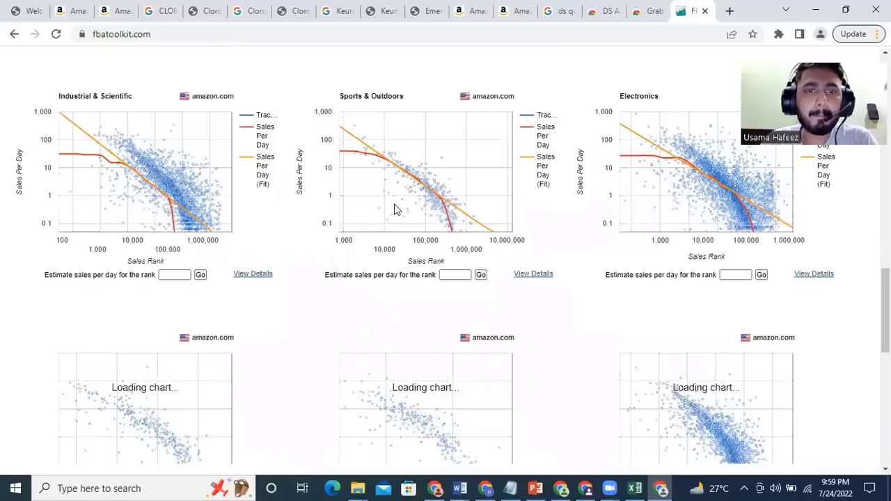
scroll(394, 207, "down", 2)
scroll(587, 299, "down", 5)
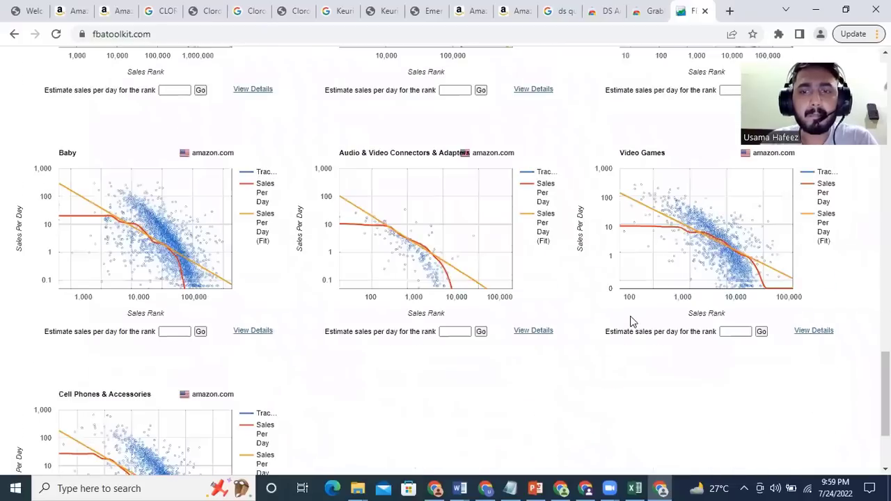
scroll(452, 301, "down", 2)
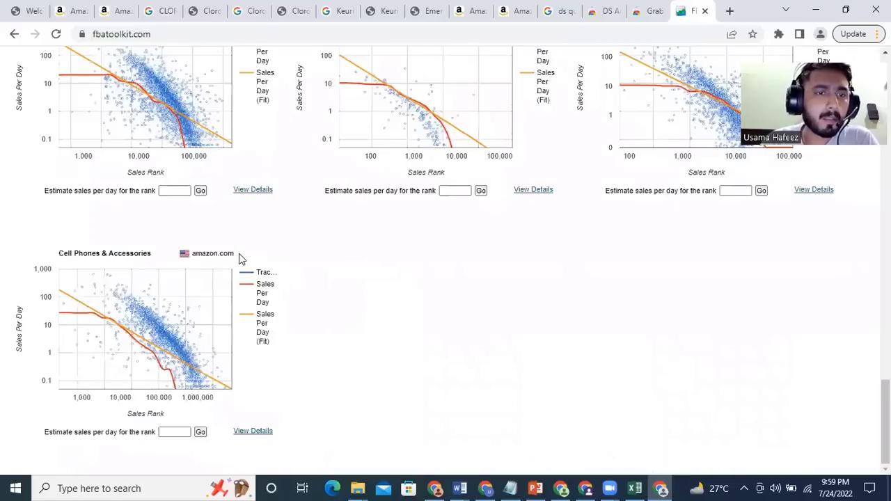
scroll(434, 172, "up", 2)
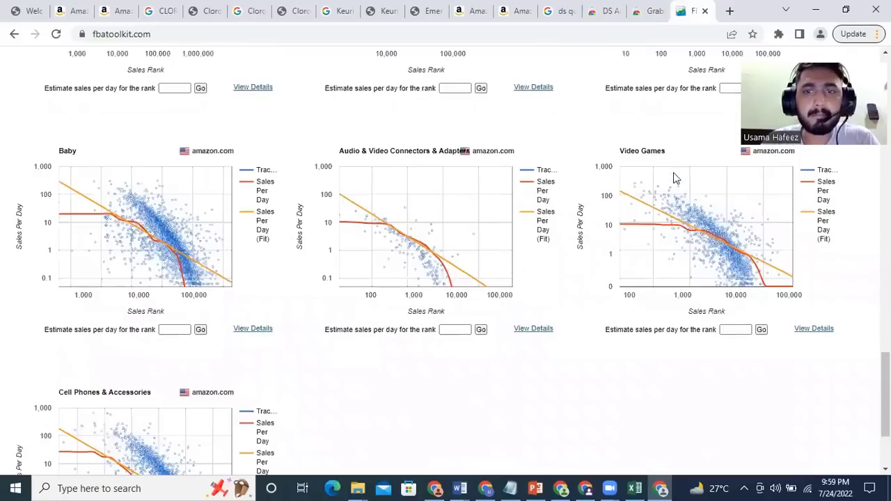
scroll(499, 203, "up", 3)
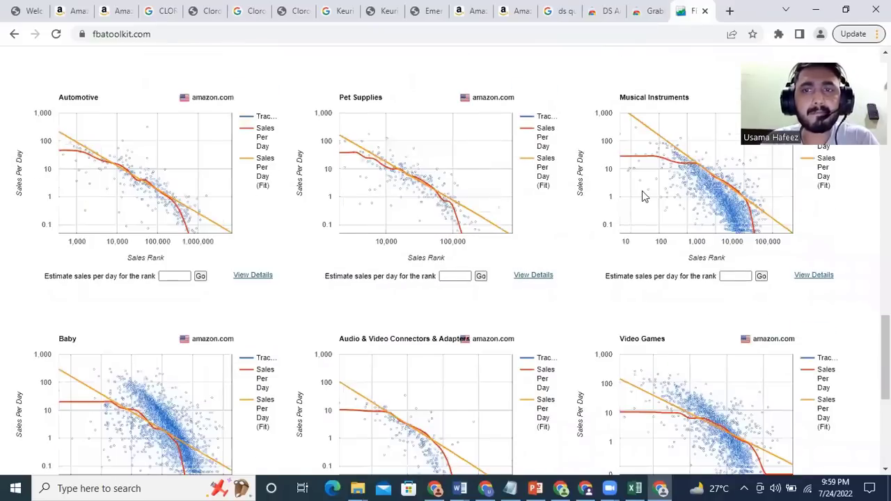
scroll(644, 197, "up", 4)
scroll(411, 208, "up", 5)
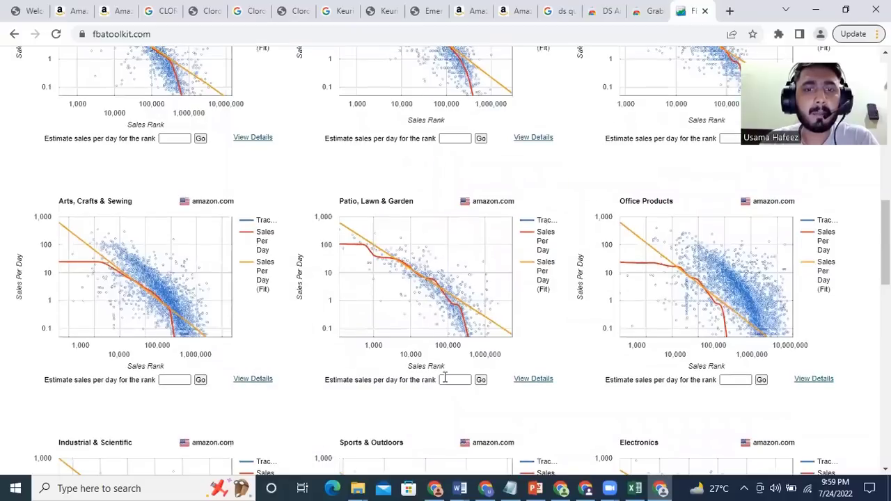
Step: Estimate the sales per day for rank 69 in the Patio, Lawn & Garden category
left_click(444, 378)
type("60")
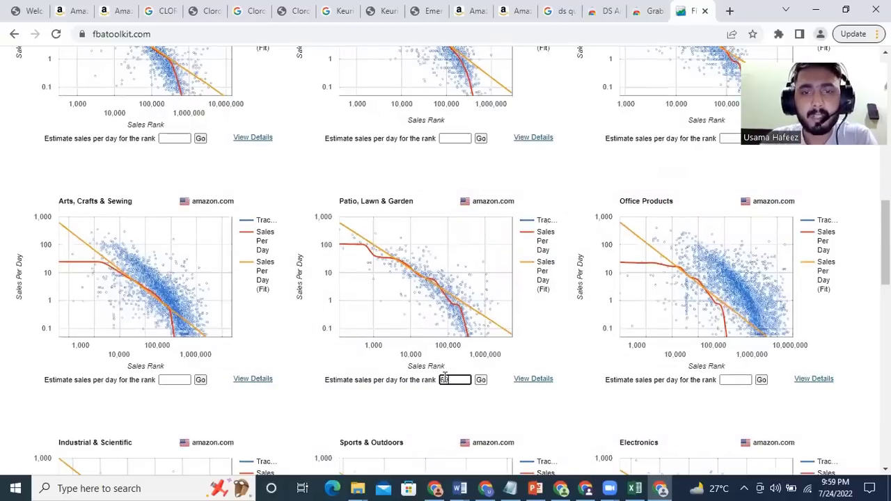
key("Return")
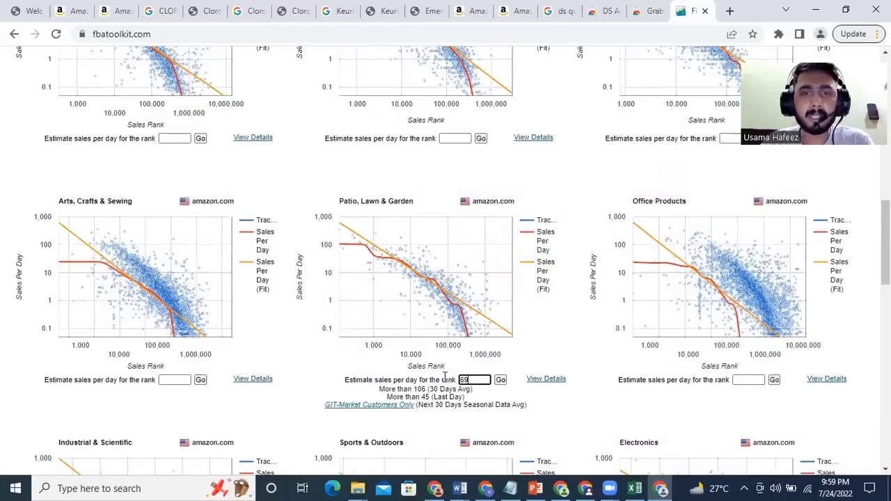
scroll(418, 279, "down", 2)
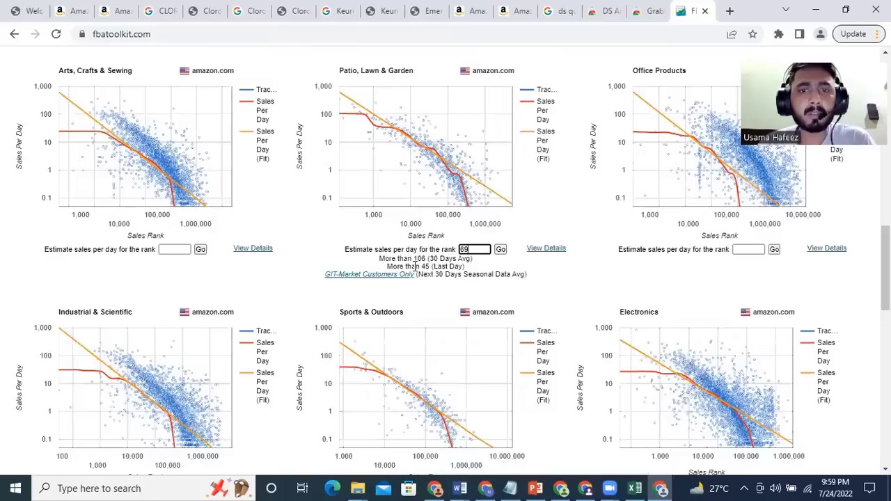
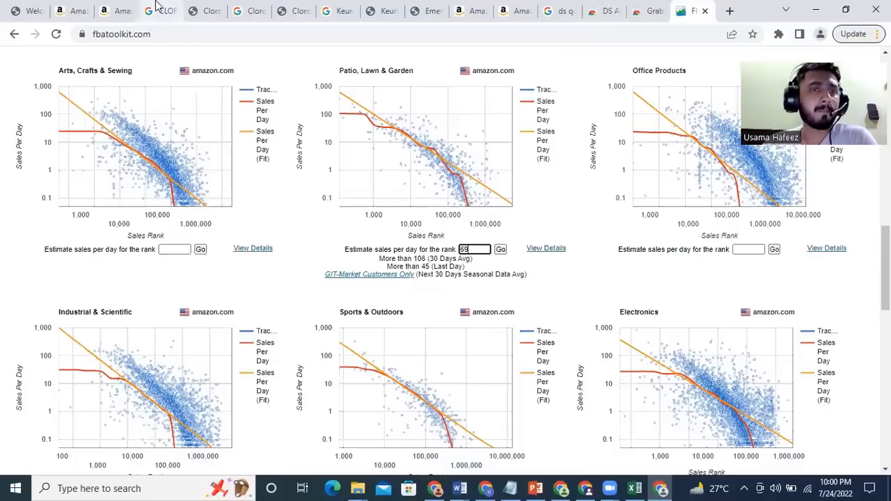
Step: Return to A&A World's Amazon storefront and examine the sales ranks and seller data on its listings down to the Barbie camper playset
left_click(115, 10)
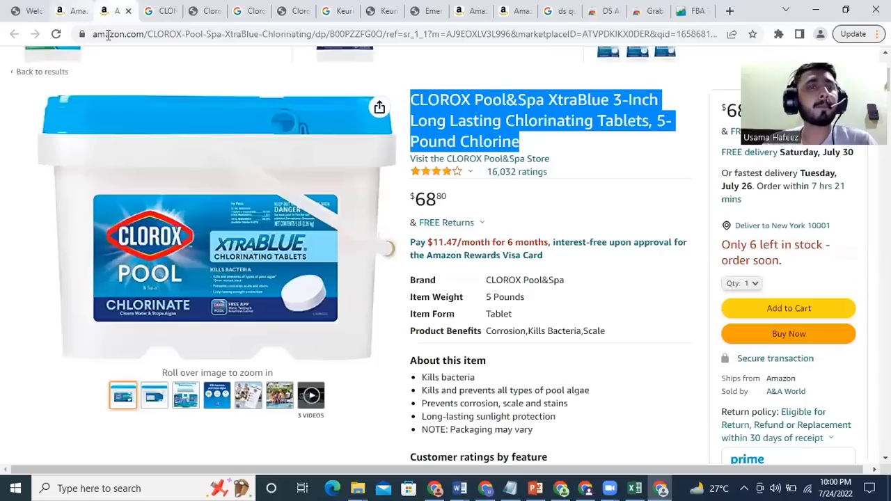
left_click(82, 14)
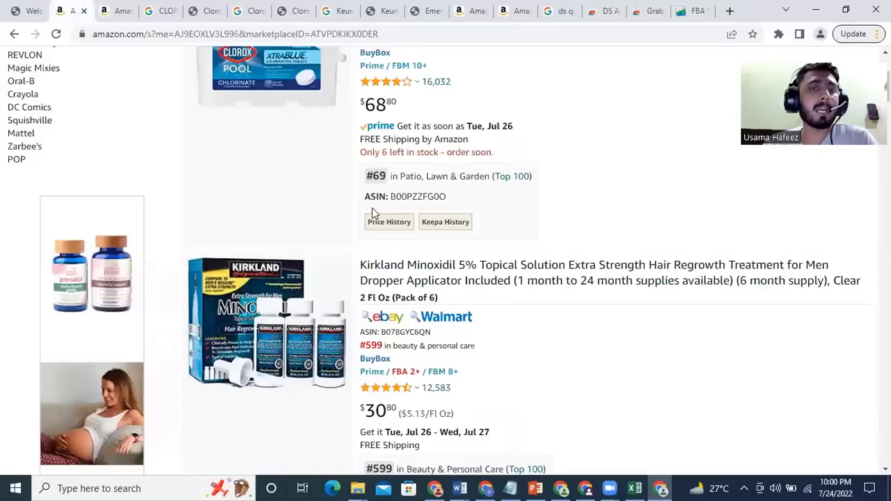
scroll(371, 208, "down", 3)
scroll(446, 232, "down", 4)
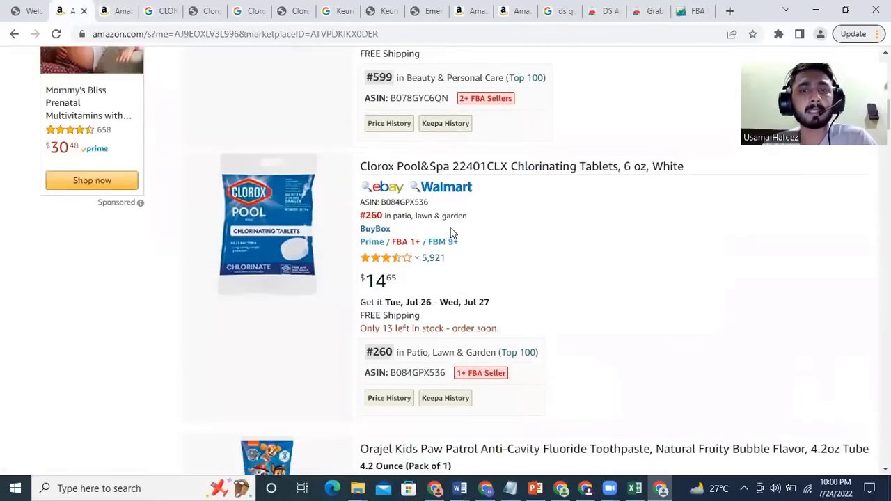
scroll(451, 232, "down", 4)
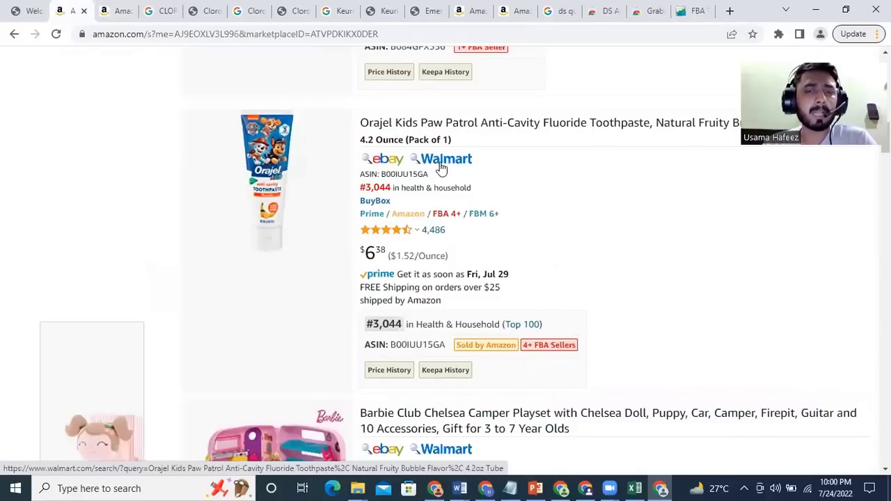
scroll(442, 167, "down", 4)
scroll(374, 221, "down", 2)
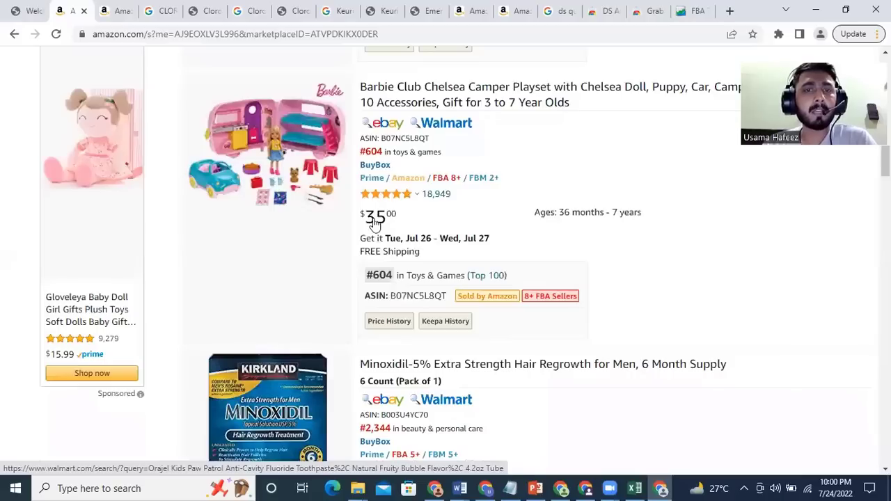
Step: Search Walmart for the Barbie Club Chelsea Camper Playset from its Amazon listing and compare the matching product's price with Amazon's
left_click(447, 177)
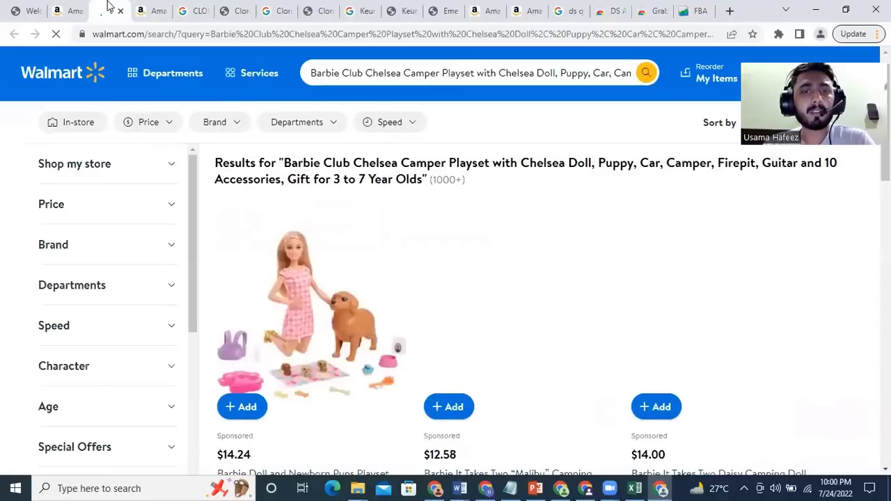
left_click(72, 9)
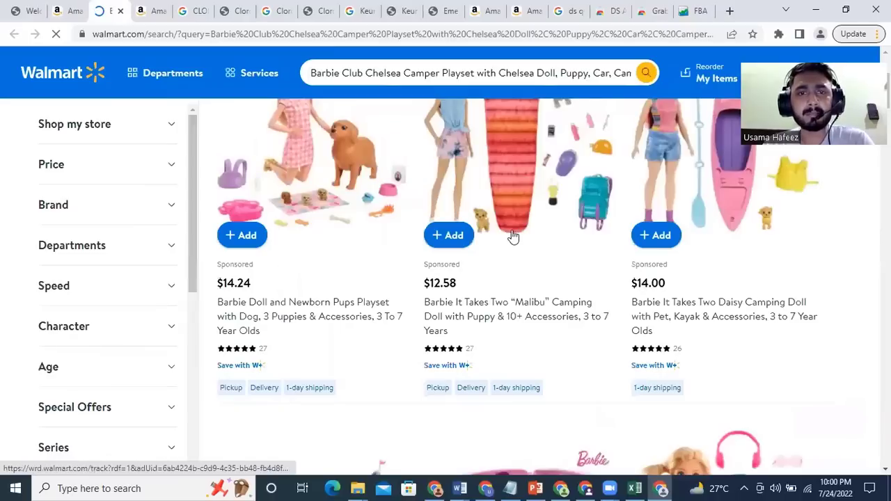
scroll(514, 346, "up", 2)
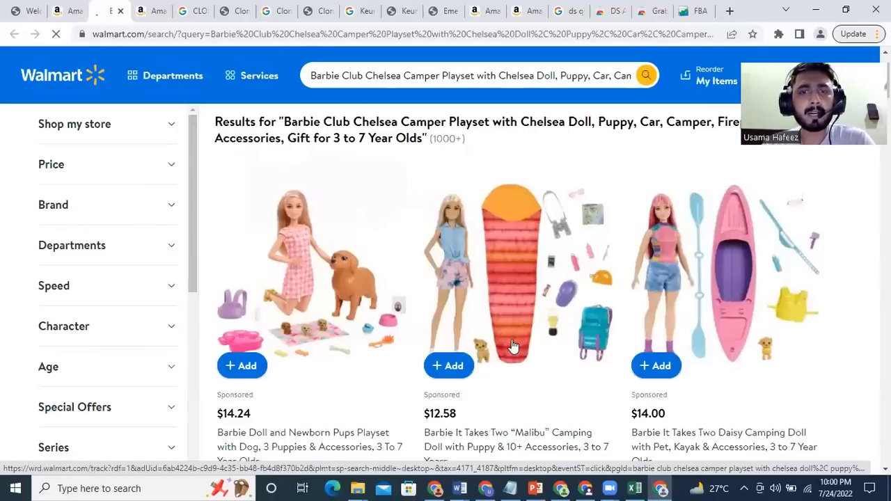
key("ctrl+shift+Tab")
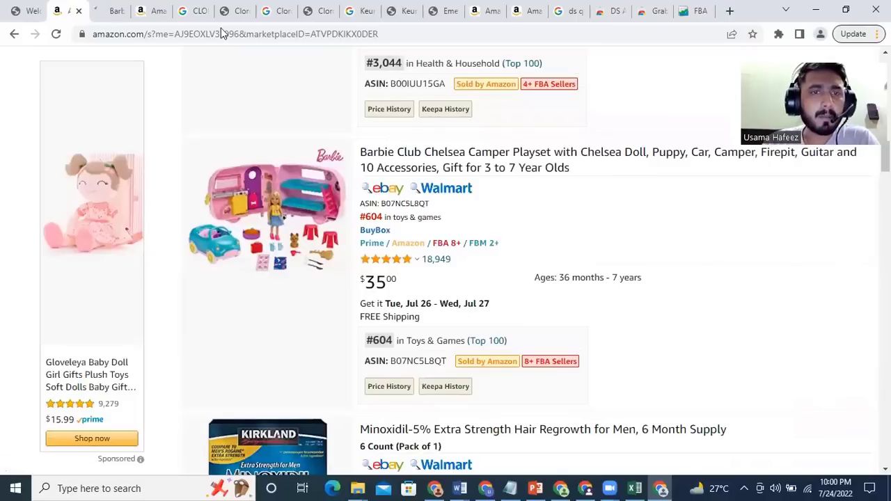
key("ctrl+Tab")
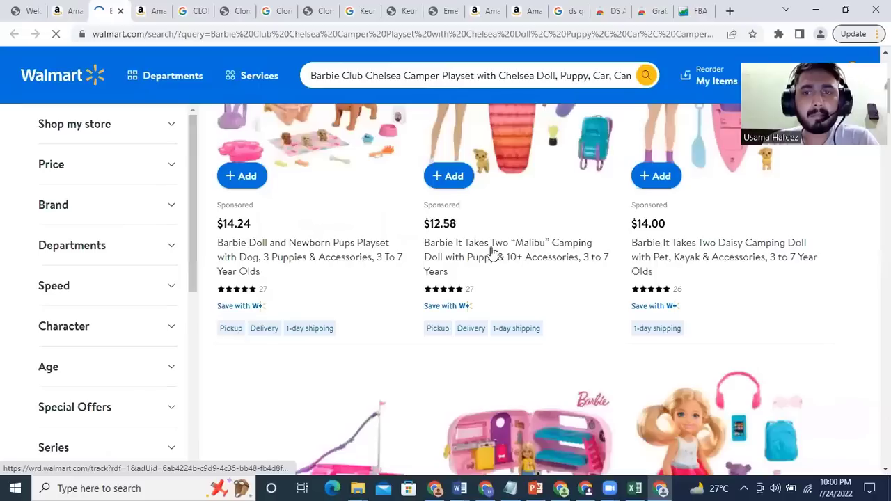
scroll(493, 252, "down", 4)
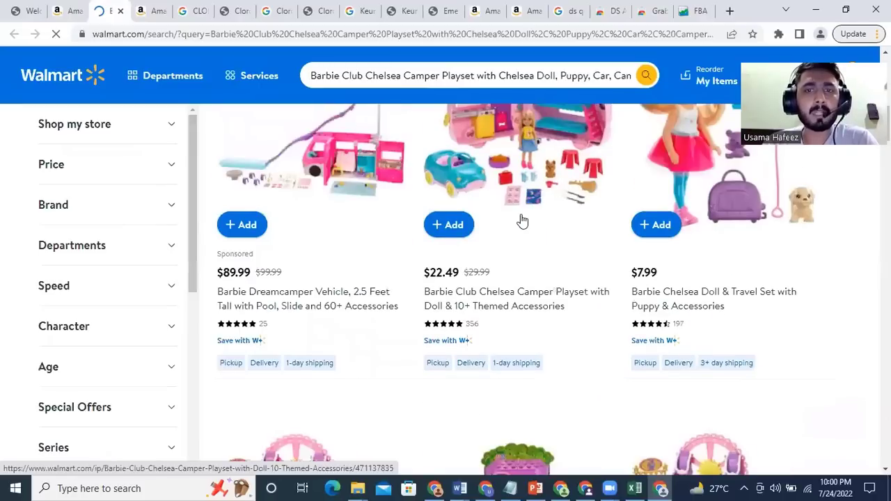
key("ctrl+shift+Tab")
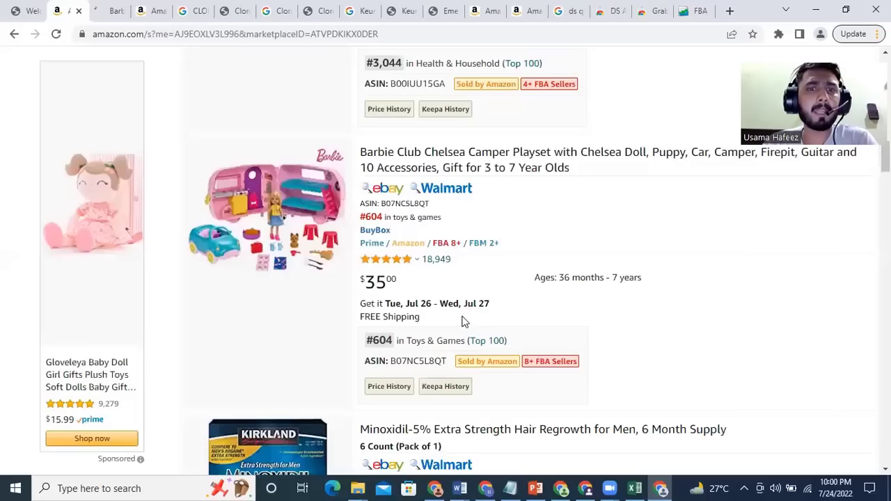
left_click(102, 8)
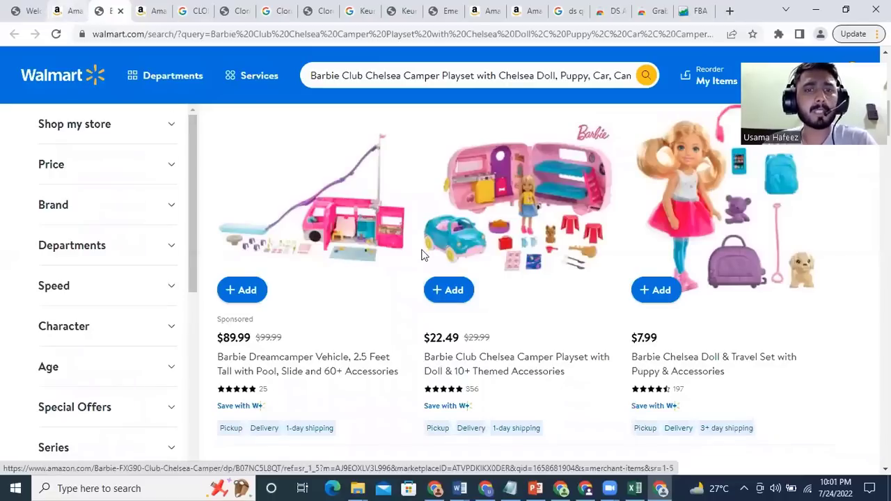
key("ctrl+shift+Tab")
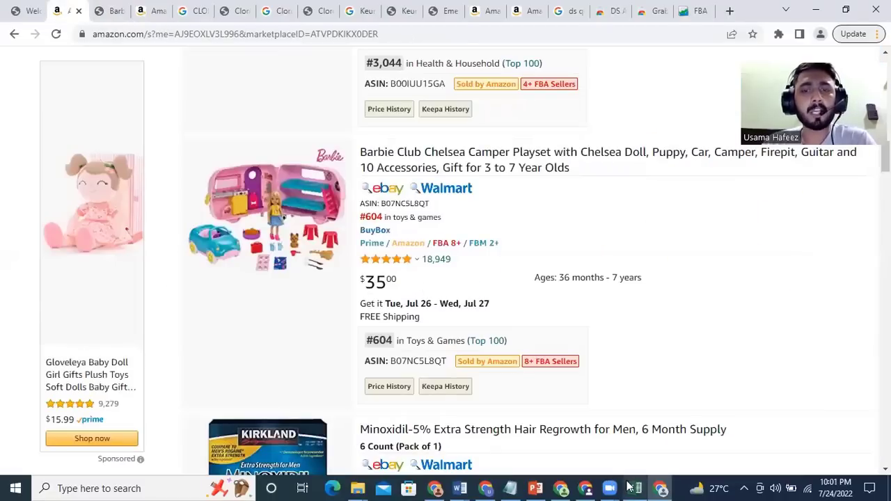
Step: In the Excel order sheet, set row 3's Amazon price to 34 and Walmart price to 23, and check the total profit
key("alt+Tab")
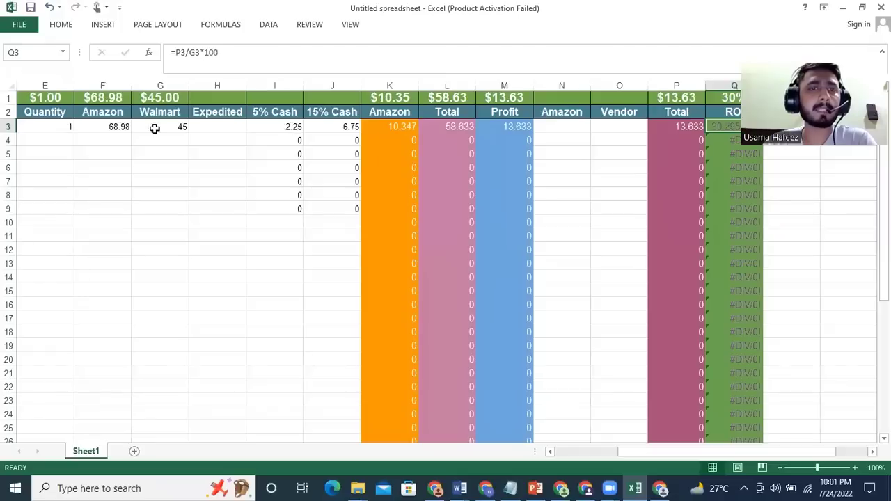
left_click(110, 128)
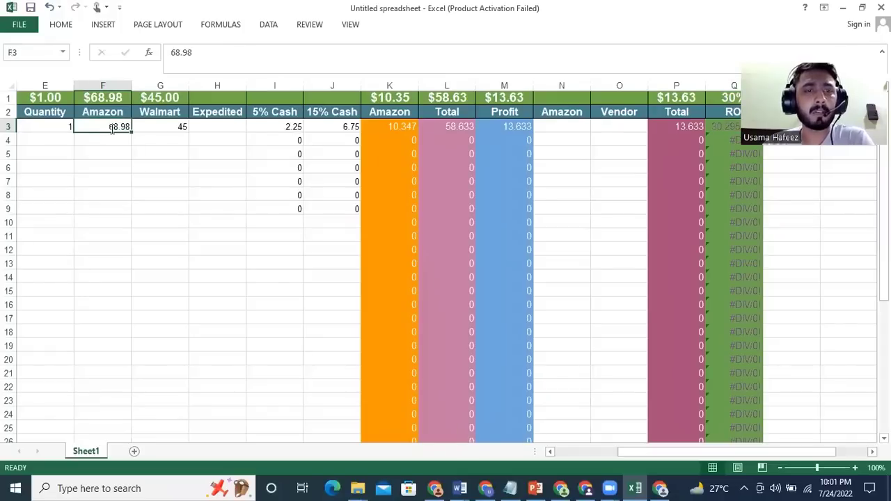
type("34")
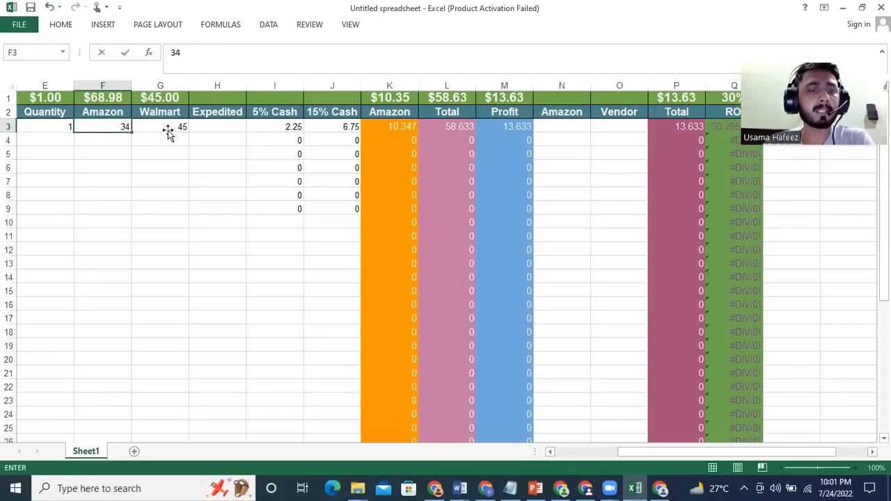
left_click(168, 133)
type("23")
left_click(187, 196)
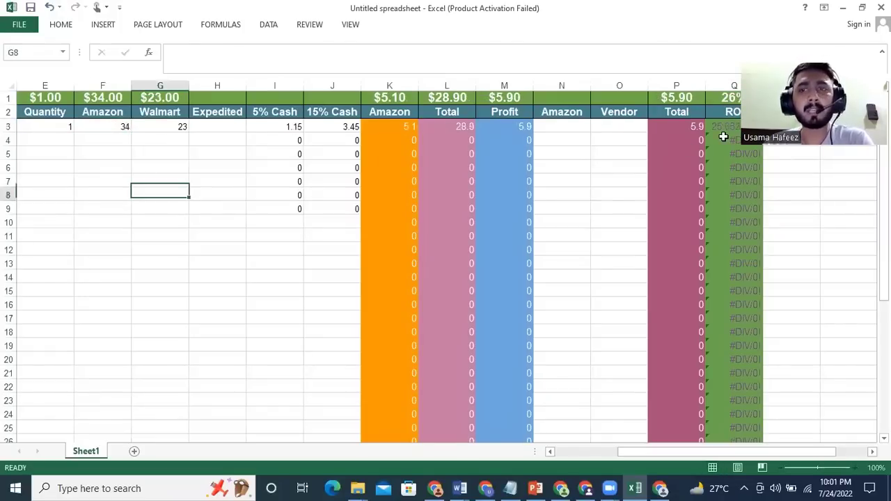
left_click(688, 132)
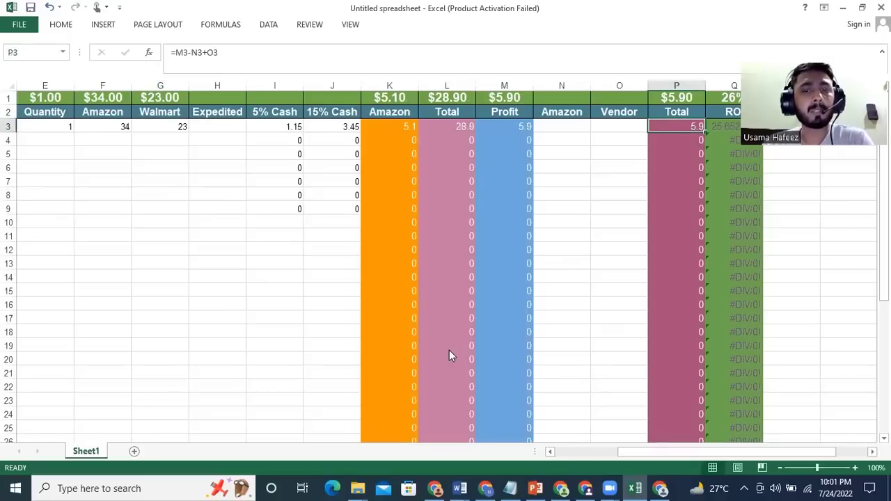
Step: Switch back to Chrome and compare the other sellers' offers for the Barbie camper playset, checking price and delivery fee down to Marco's Emporium
key("alt+Tab")
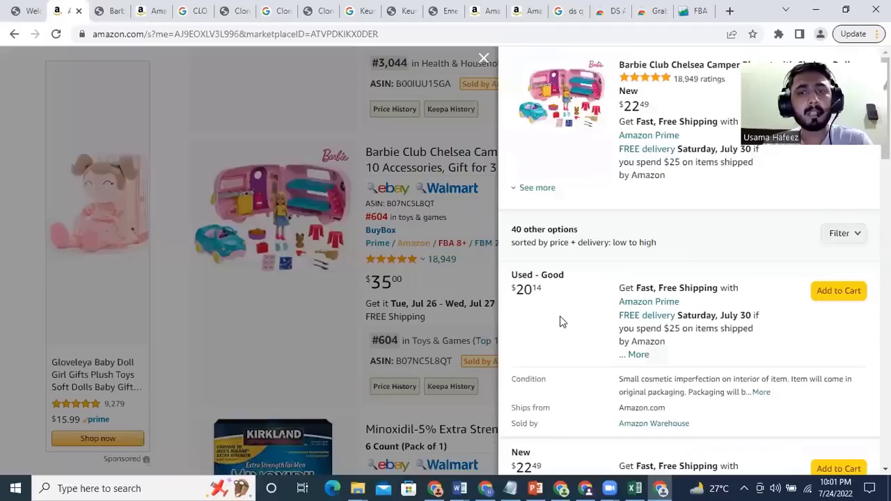
scroll(563, 321, "down", 3)
scroll(563, 322, "down", 3)
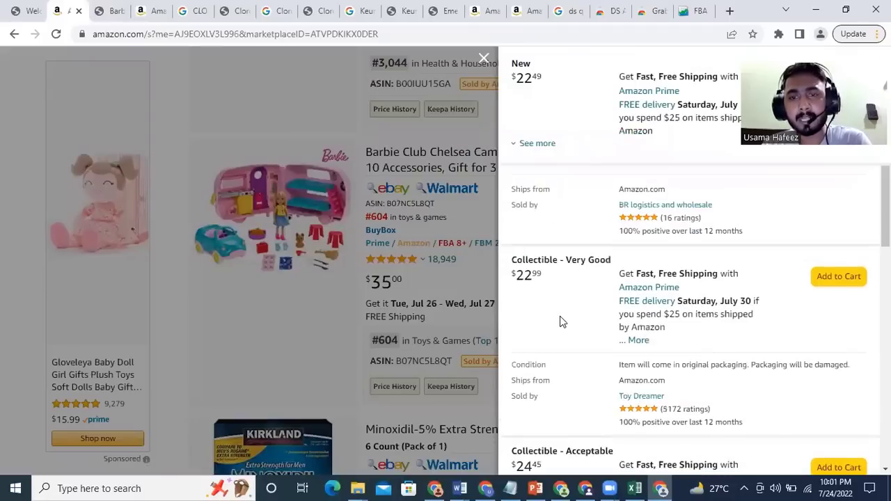
scroll(563, 322, "down", 2)
scroll(562, 322, "down", 4)
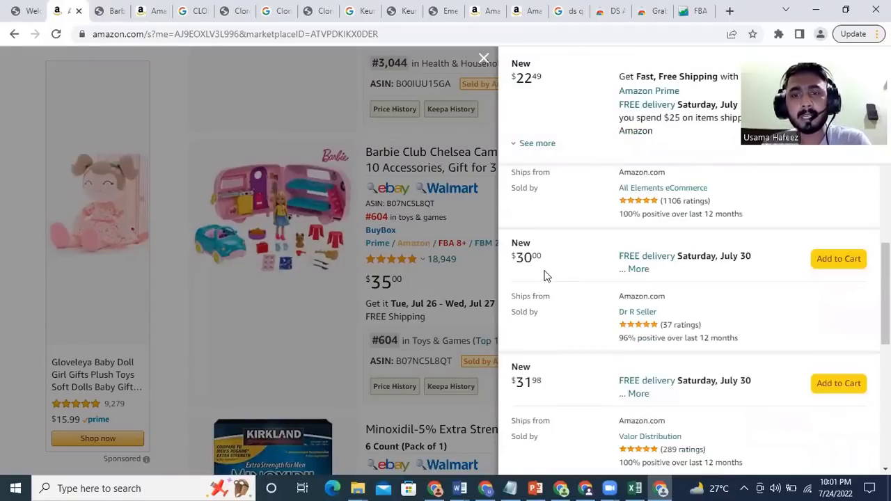
scroll(587, 298, "down", 1)
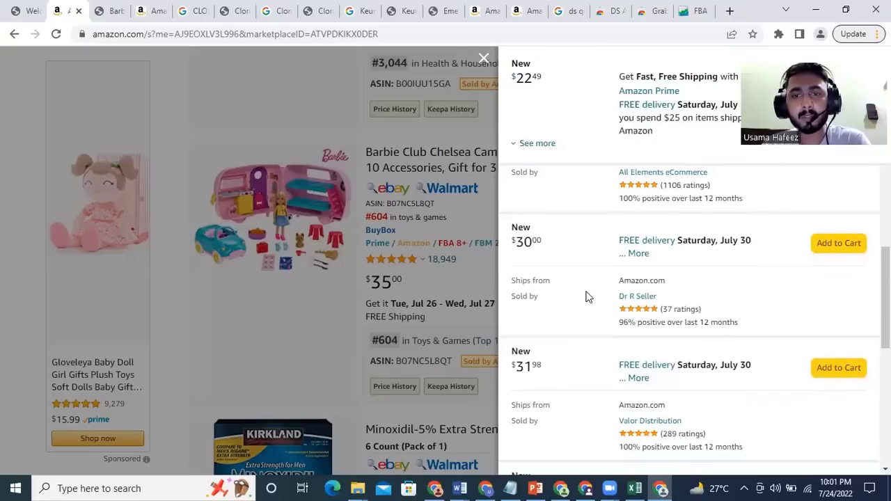
scroll(587, 297, "down", 3)
scroll(587, 297, "down", 3)
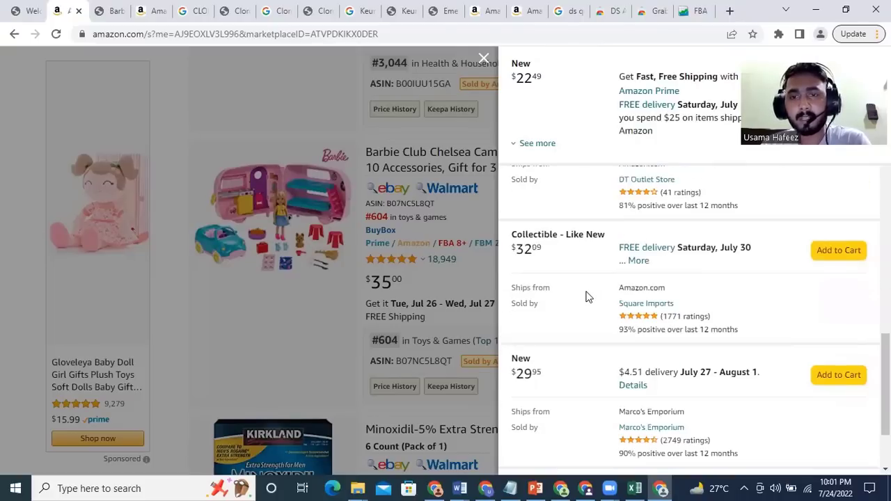
scroll(584, 296, "down", 2)
scroll(542, 240, "down", 1)
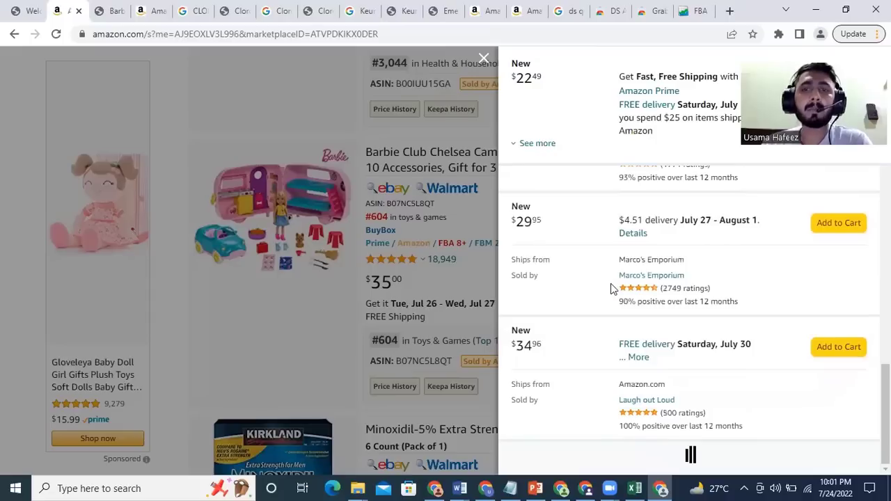
double_click(538, 223)
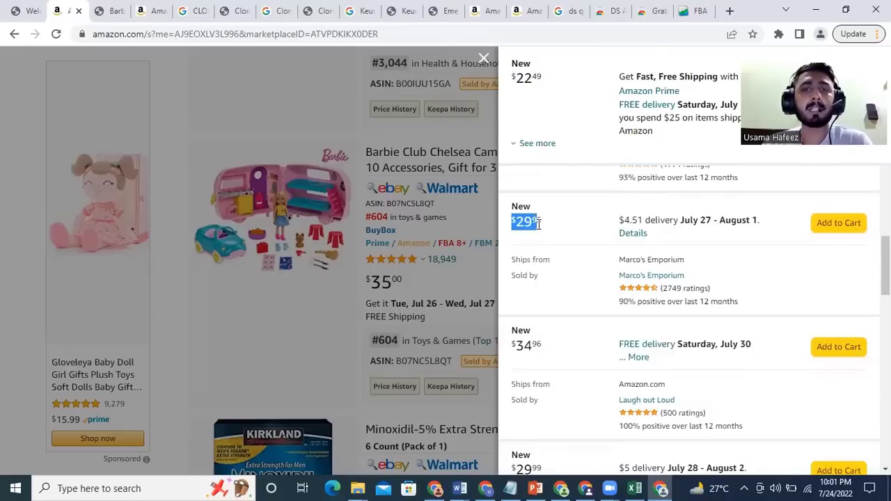
left_click(542, 239)
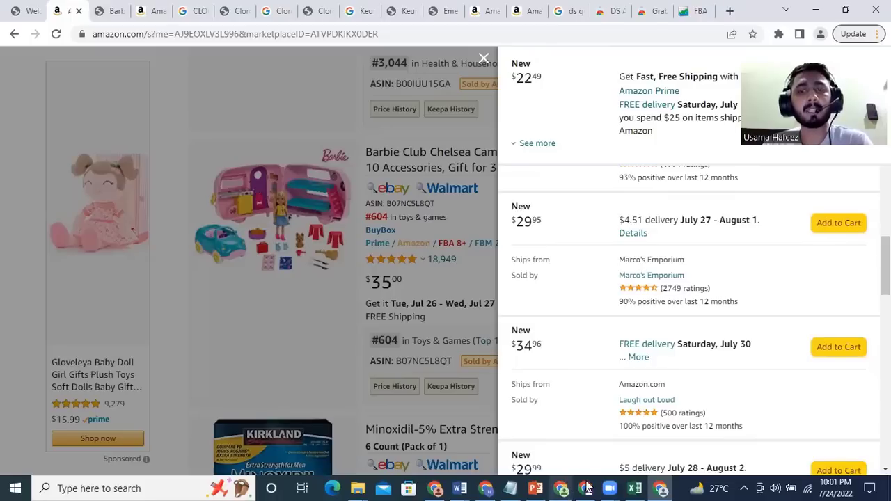
Step: In the Excel order sheet, set row 3's Amazon price to 29.94, and check the total profit and the 5% cash back
left_click(634, 488)
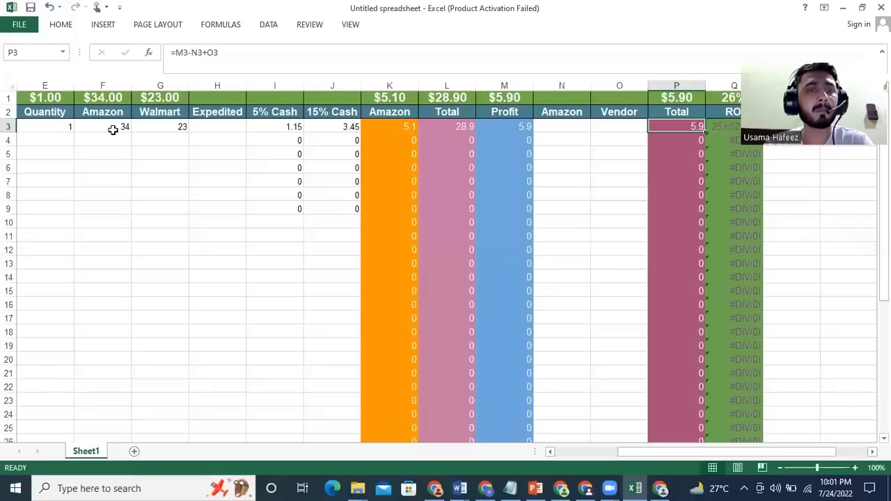
left_click(110, 128)
type("2")
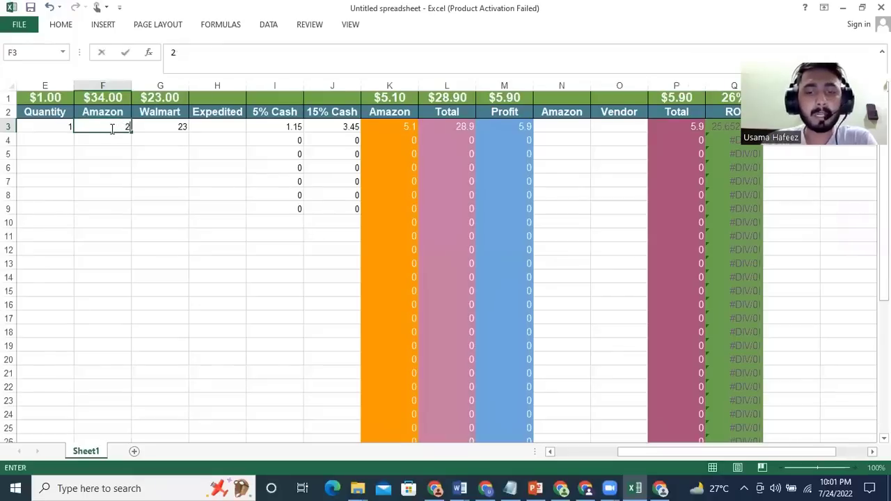
type("9.94")
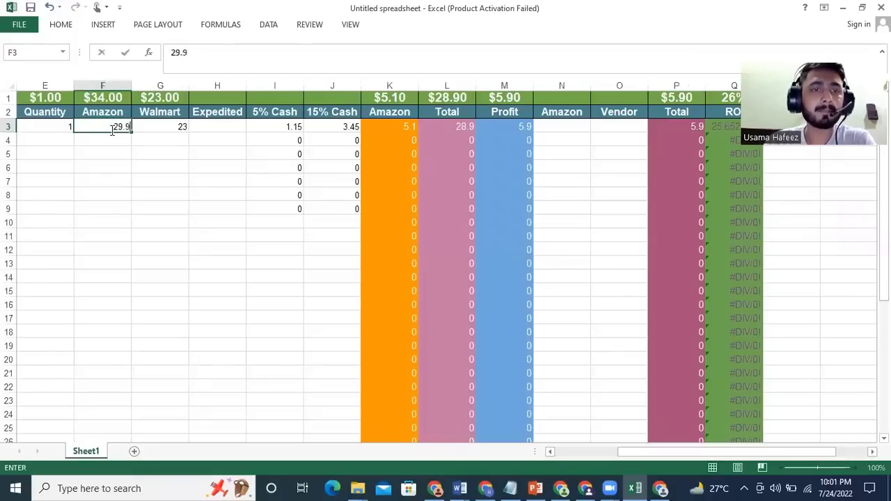
left_click(143, 165)
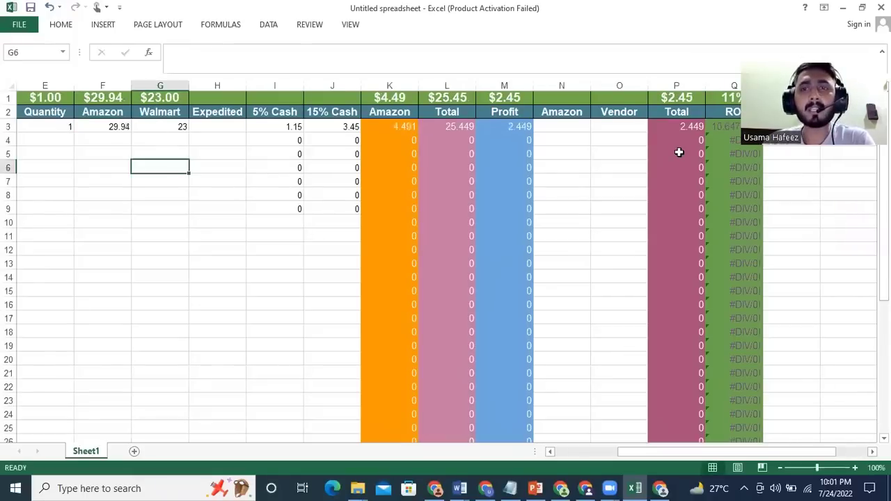
left_click(682, 129)
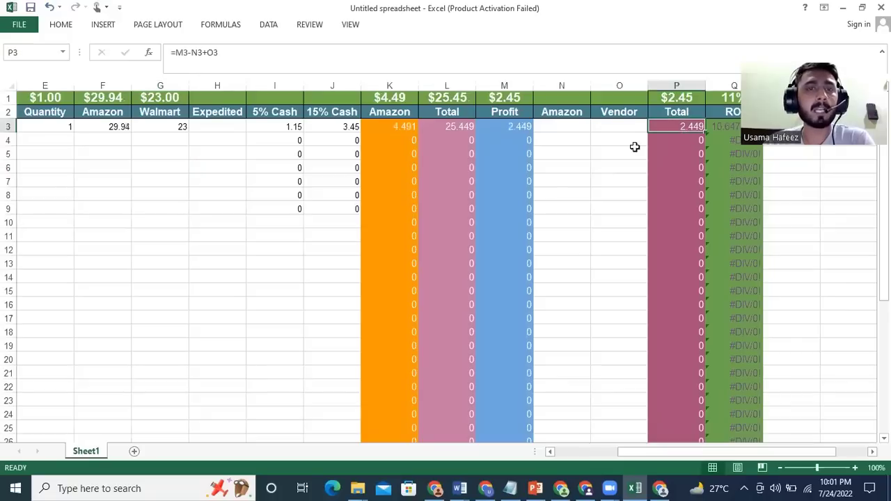
left_click(289, 128)
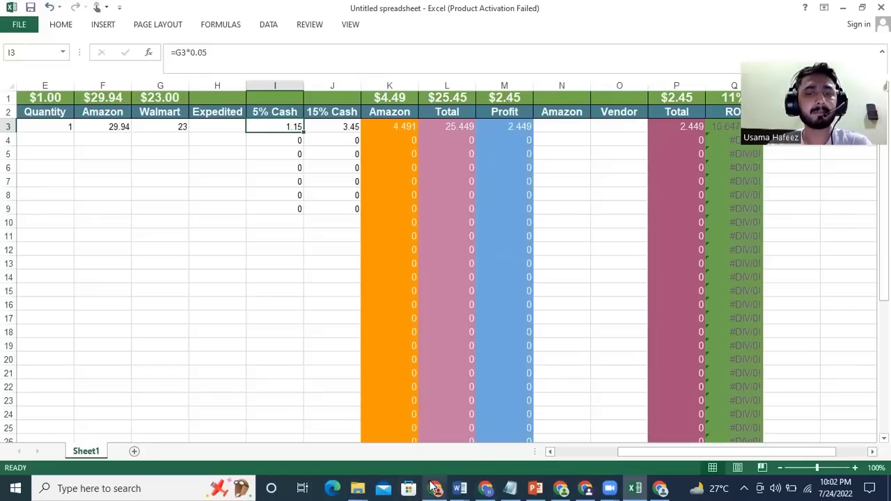
Step: Return to the Amazon storefront, close the offers list and examine sales ranks and seller data from the Minoxidil listing to the Crayola Oil Pastels
left_click(417, 418)
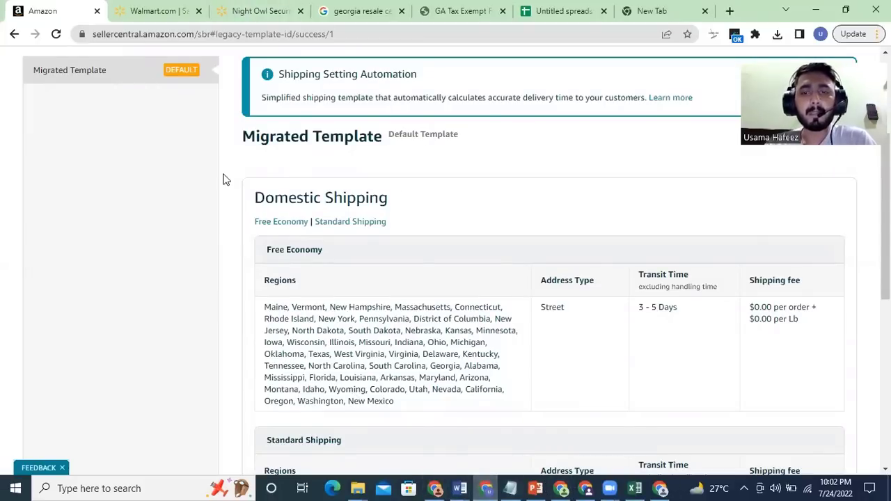
key("alt+Tab")
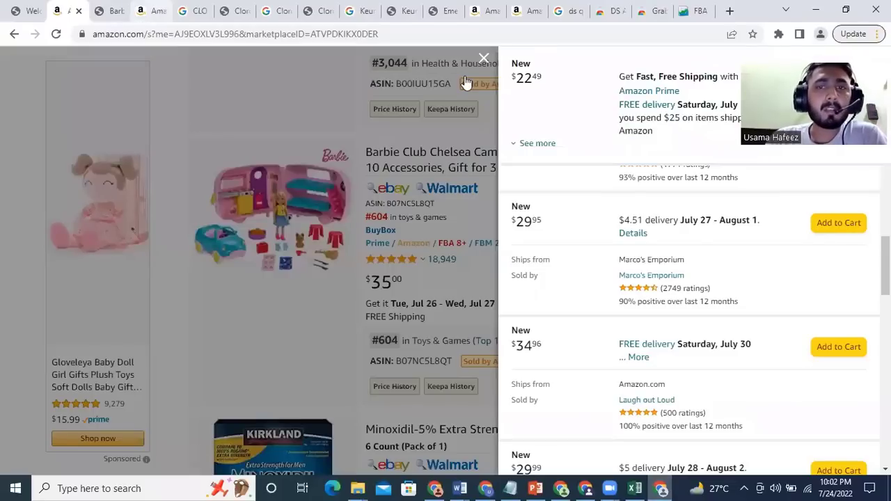
left_click(409, 226)
scroll(408, 230, "down", 2)
scroll(450, 264, "down", 2)
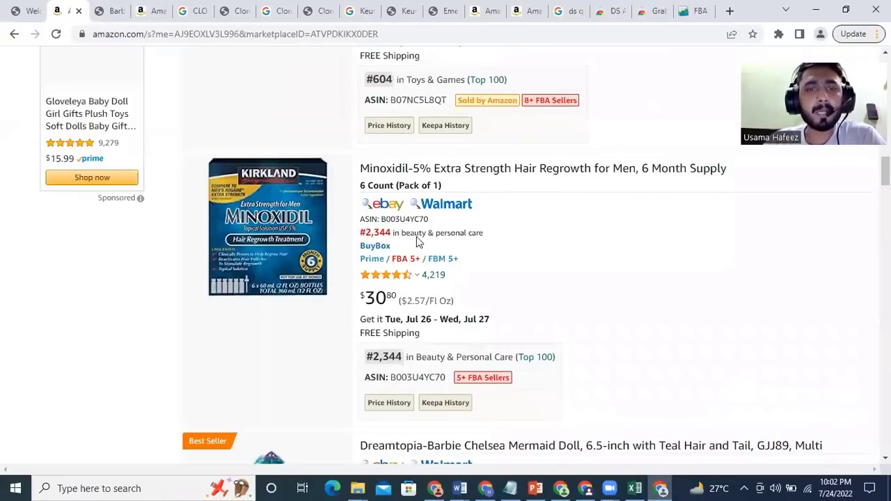
scroll(418, 241, "down", 3)
scroll(505, 156, "down", 2)
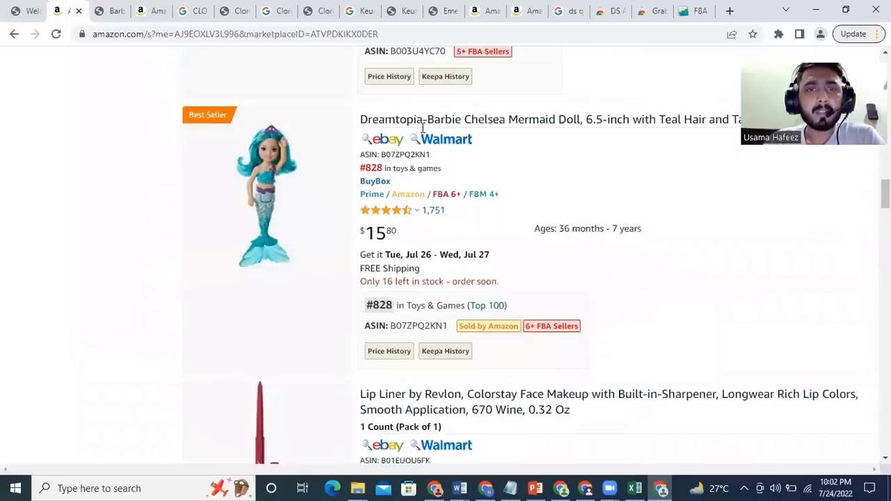
scroll(422, 128, "up", 3)
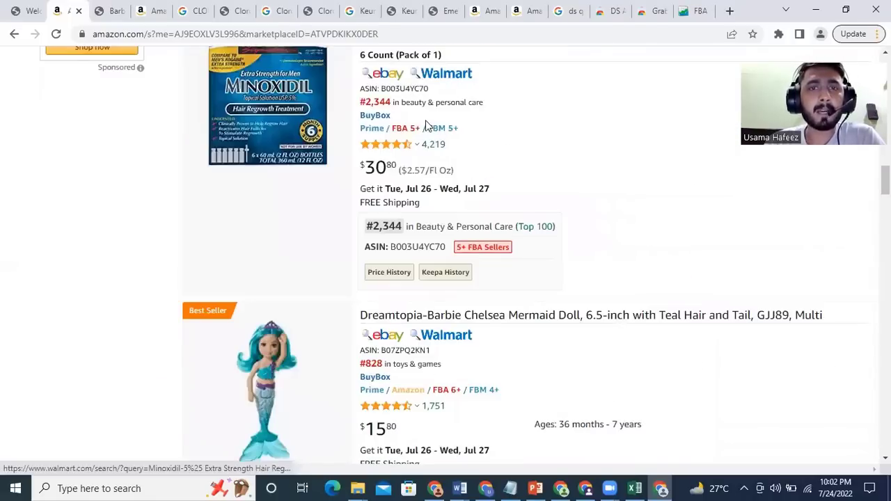
scroll(427, 122, "down", 1)
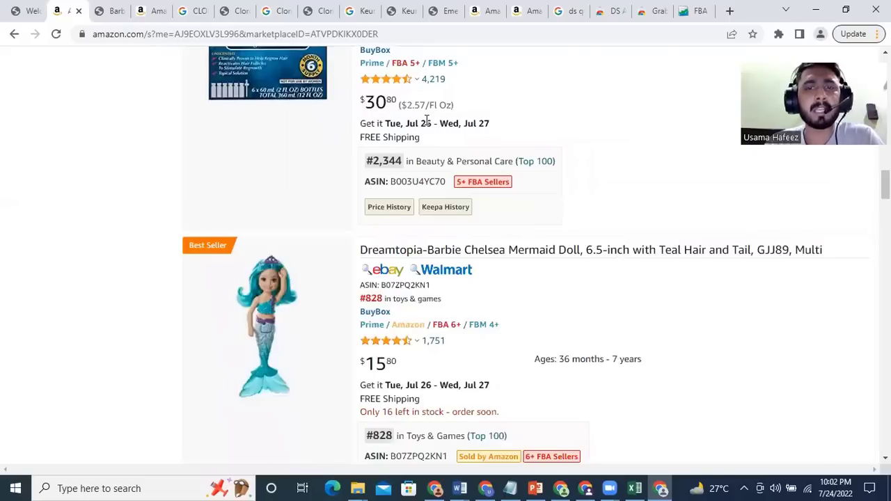
scroll(427, 122, "down", 1)
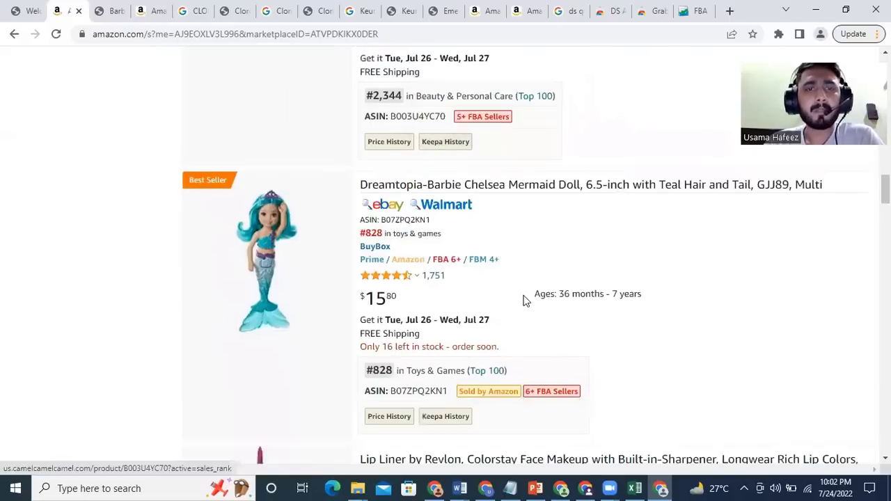
scroll(526, 300, "down", 2)
scroll(488, 280, "down", 3)
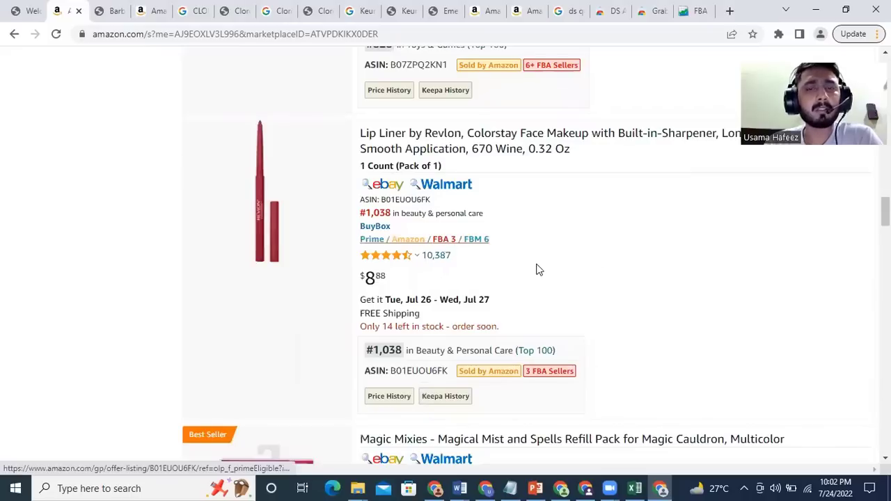
scroll(473, 322, "down", 1)
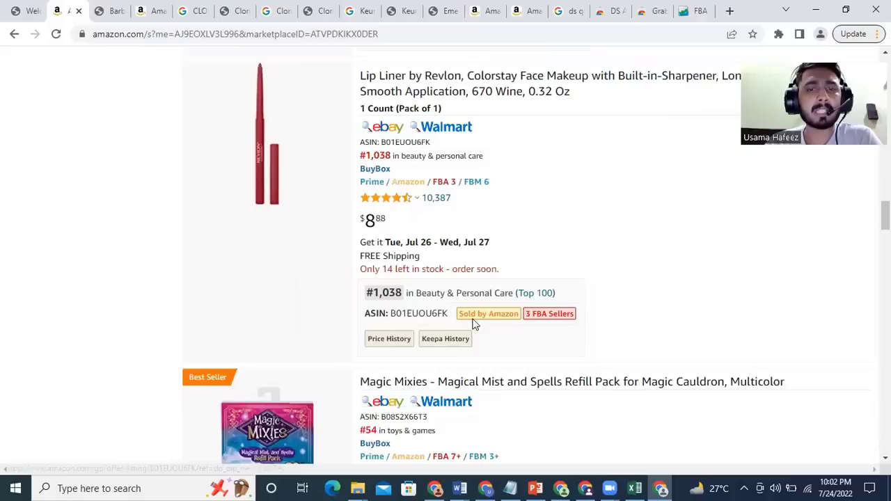
scroll(522, 304, "down", 3)
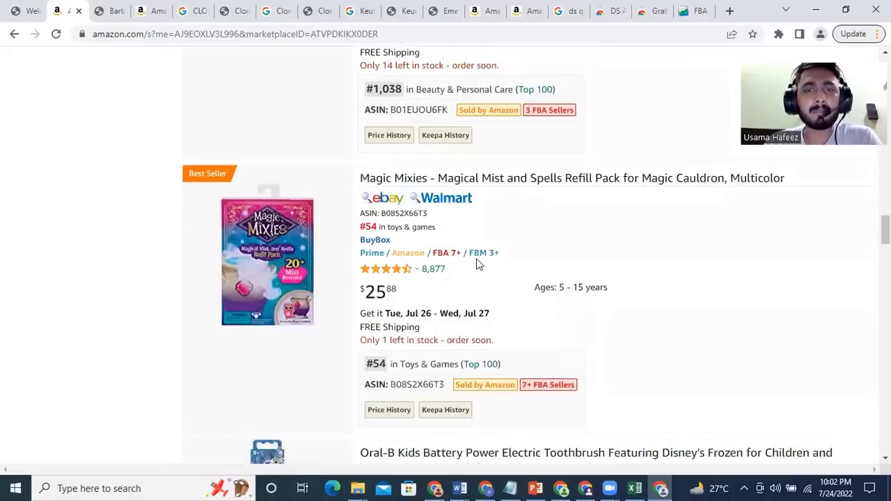
scroll(477, 262, "down", 4)
scroll(478, 264, "down", 1)
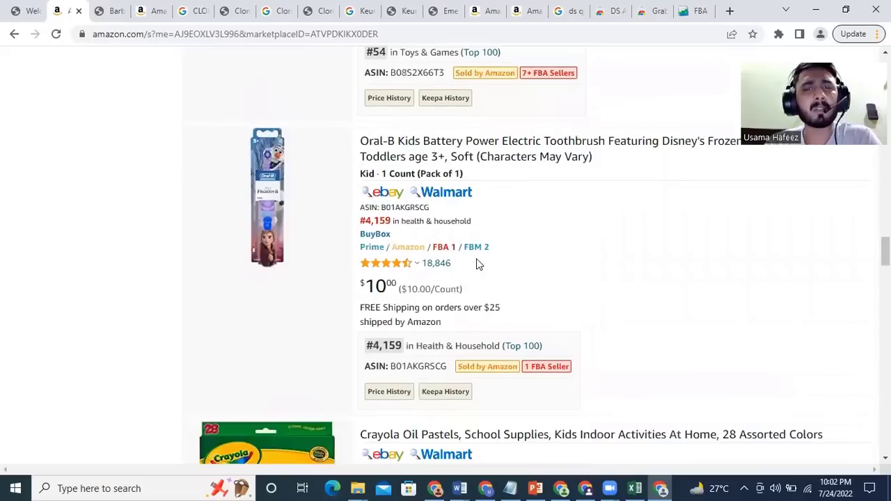
scroll(476, 264, "down", 4)
scroll(460, 168, "down", 2)
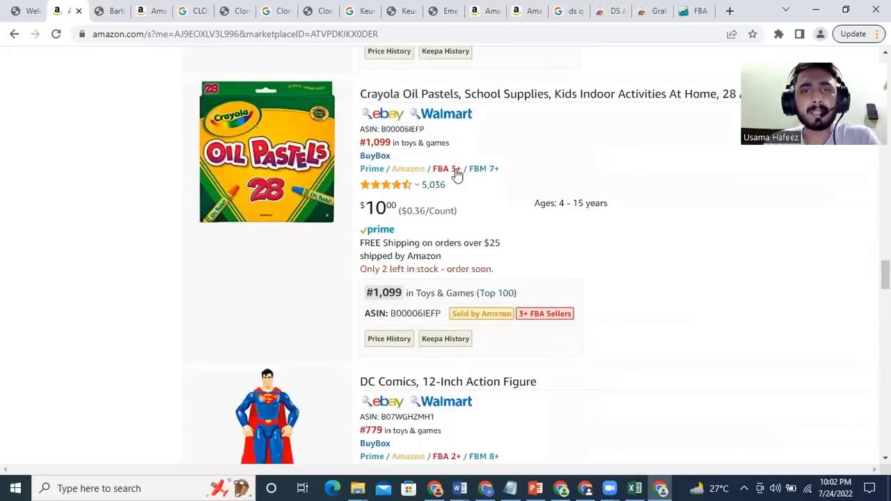
mouse_move(385, 293)
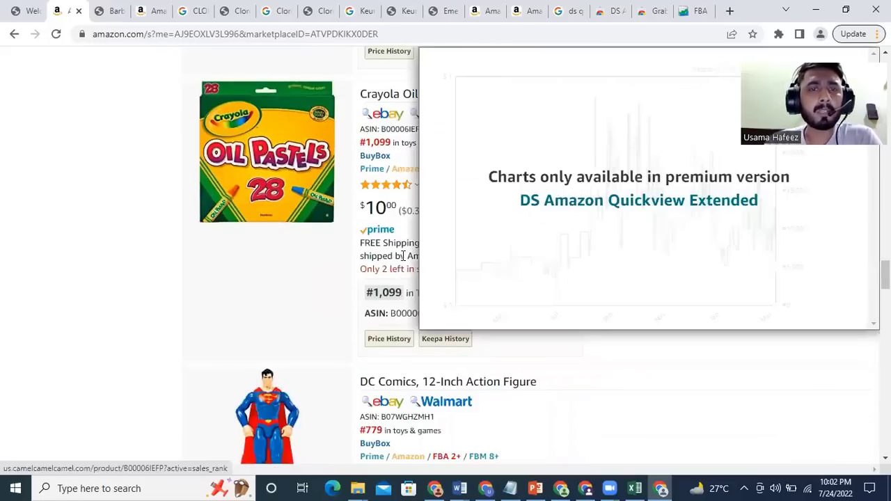
Step: Open the seller offers for the DC Comics 12-Inch Action Figure and compare their prices and delivery terms
scroll(403, 256, "down", 4)
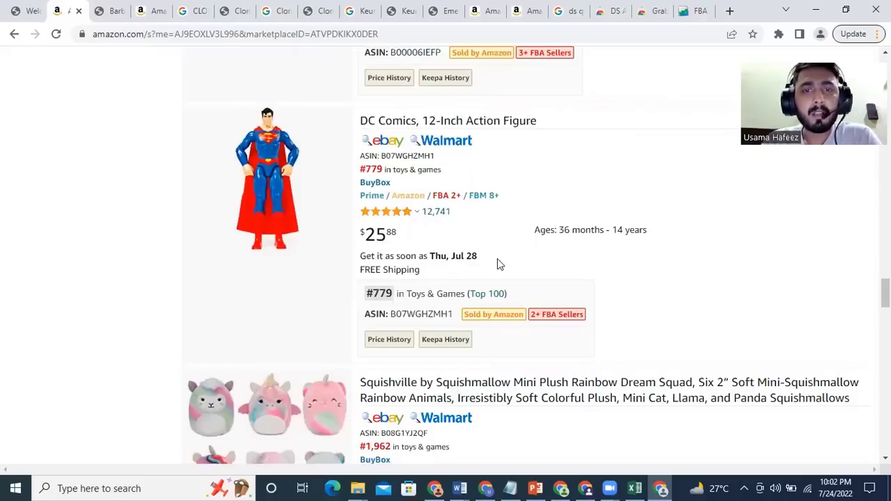
left_click(496, 351)
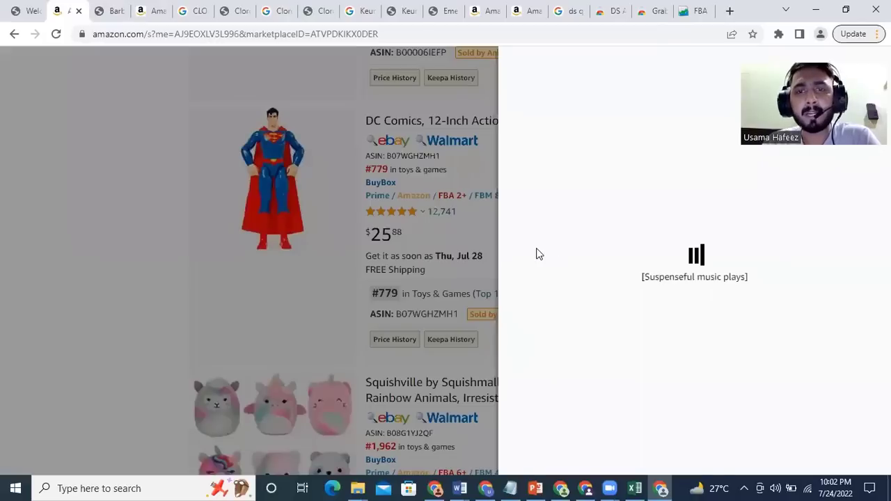
scroll(550, 310, "down", 1)
scroll(549, 312, "down", 3)
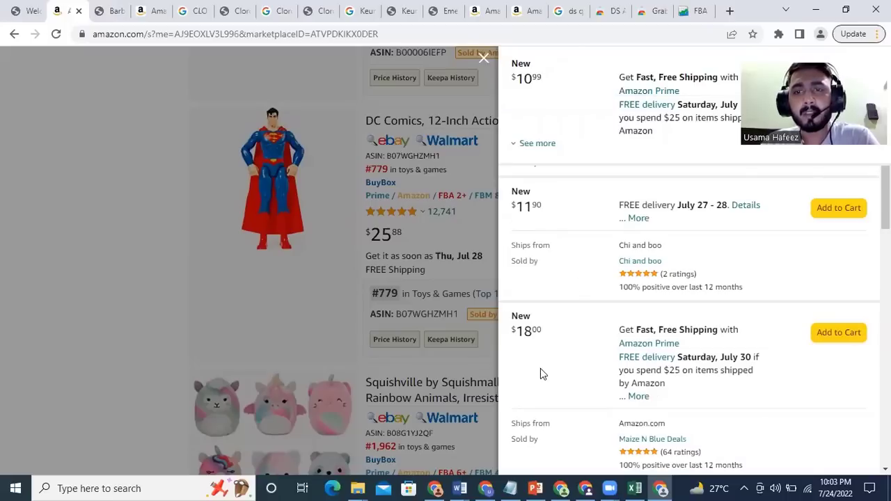
scroll(541, 370, "down", 1)
scroll(541, 370, "down", 2)
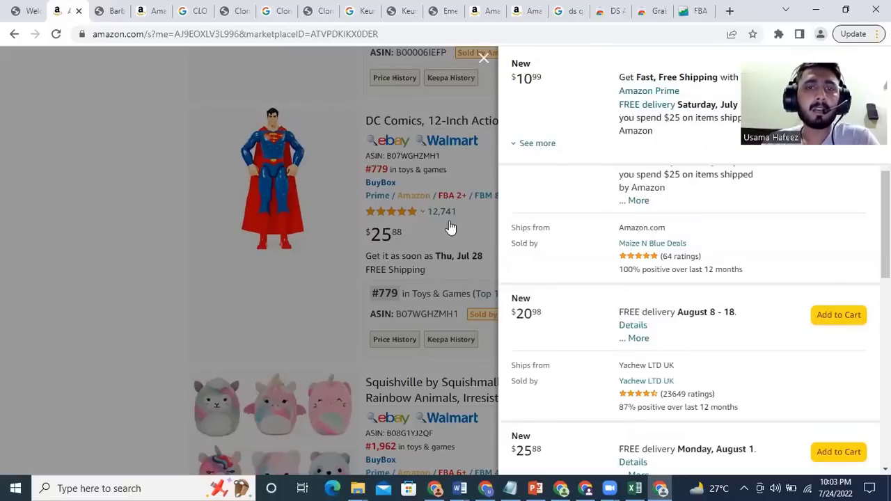
Step: Search Walmart for the DC Comics 12-Inch Action Figure from its Amazon listing and compare the matching Superman figures' prices and availability
left_click(448, 149)
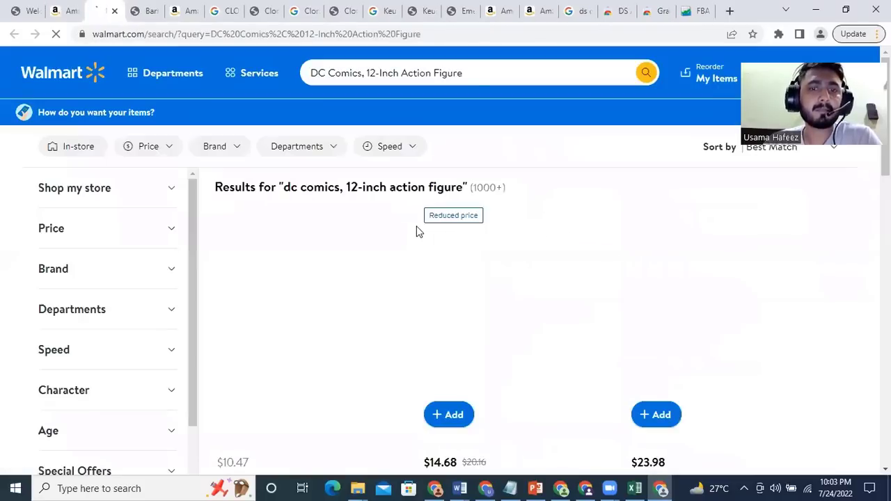
scroll(419, 231, "down", 3)
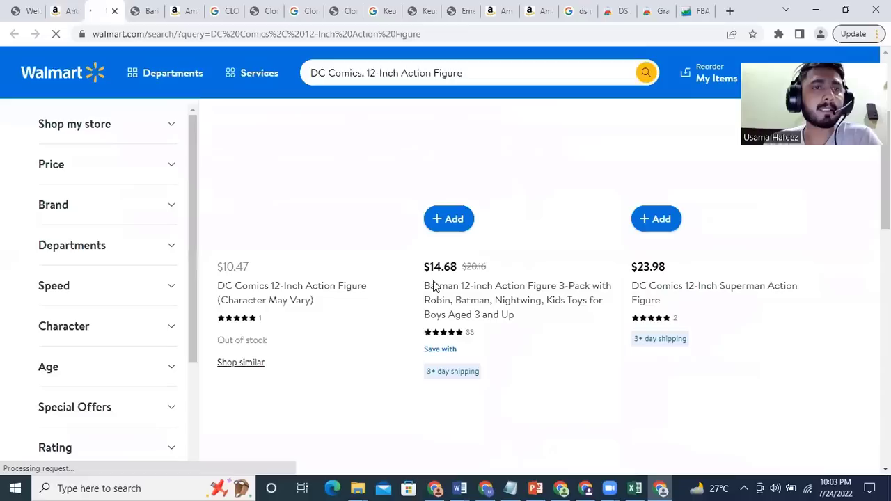
scroll(433, 286, "up", 1)
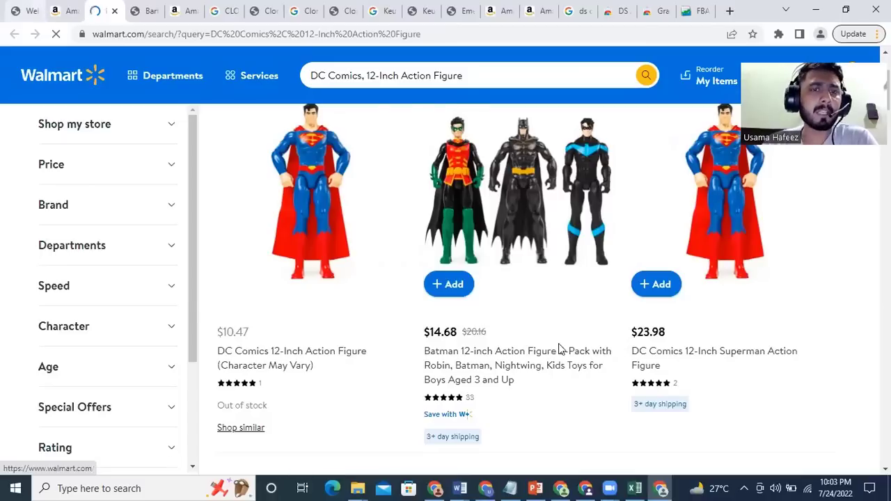
Step: Return to the Amazon storefront and examine the ranks and seller data from the Squishville plush to the Zarbee's multivitamin gummies
key("ctrl+shift+Tab")
scroll(558, 343, "down", 2)
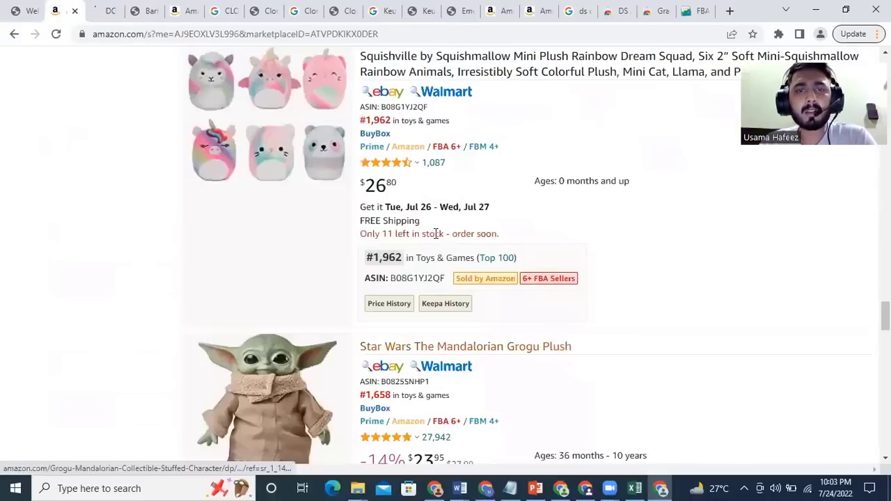
scroll(503, 279, "down", 2)
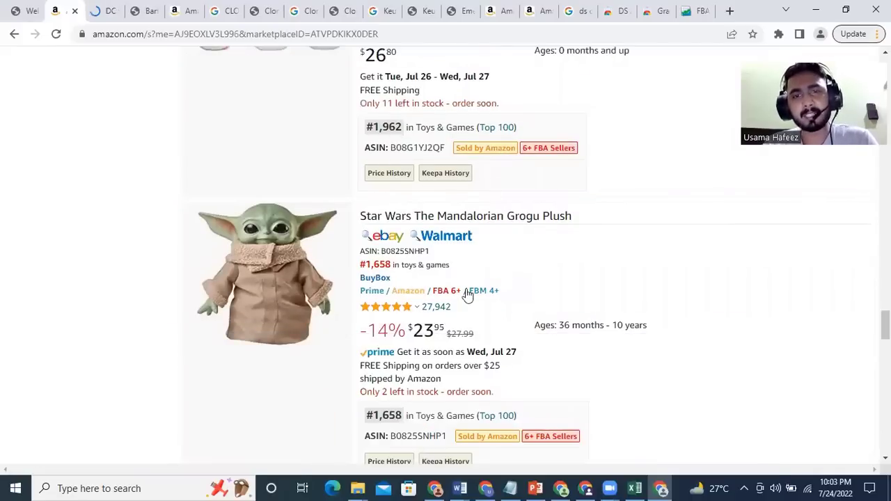
scroll(452, 295, "down", 2)
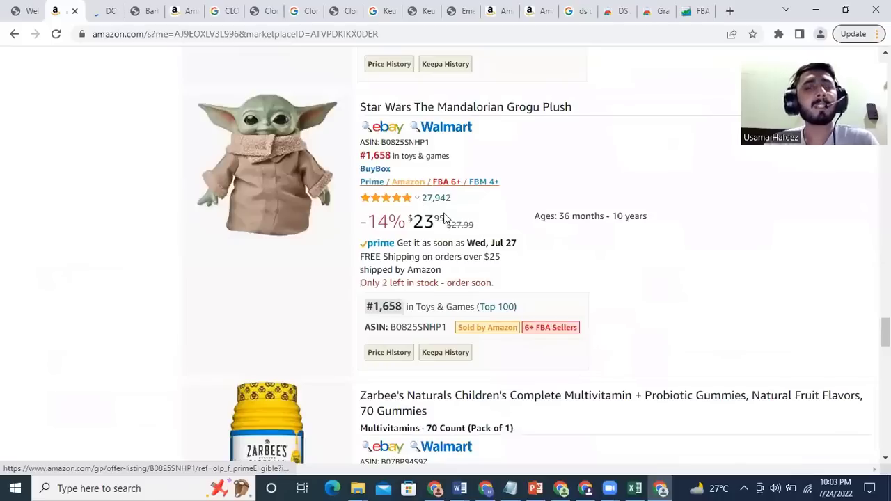
scroll(451, 252, "down", 2)
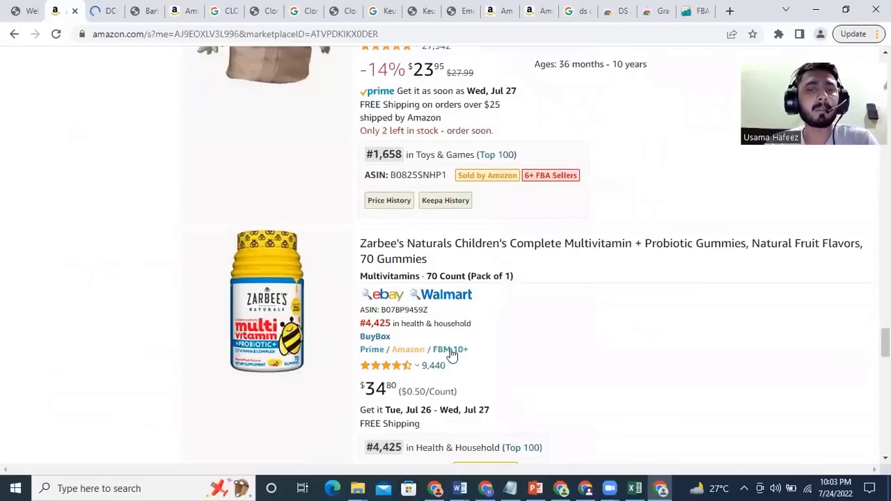
Step: Search Walmart for the Zarbee's Naturals Children's Complete Multivitamin + Probiotic Gummies and preview the product details on the Amazon listing
scroll(434, 348, "down", 2)
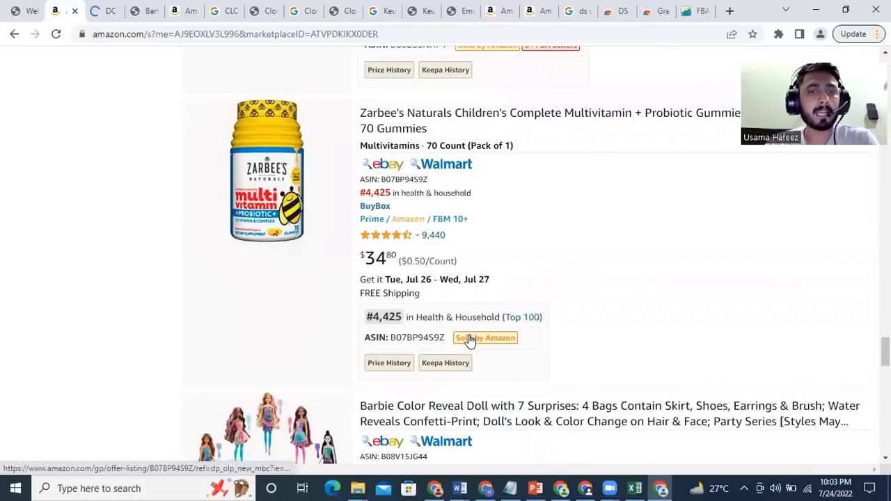
left_click(444, 171)
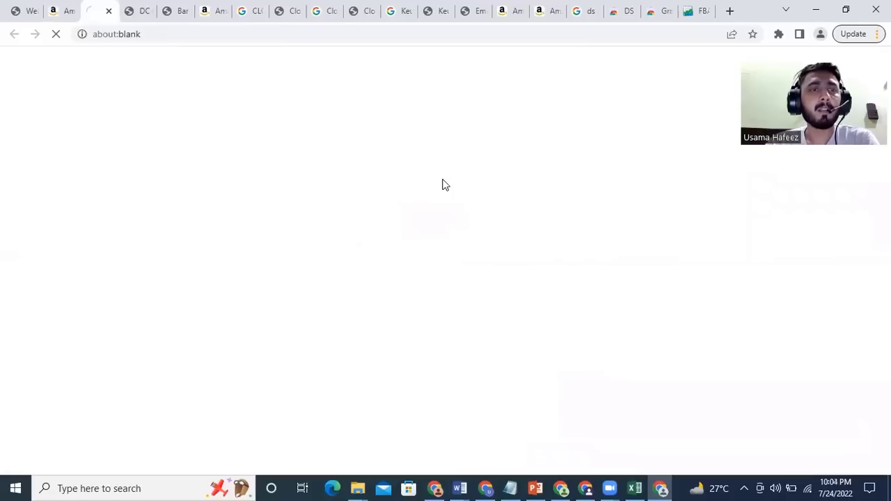
left_click(69, 20)
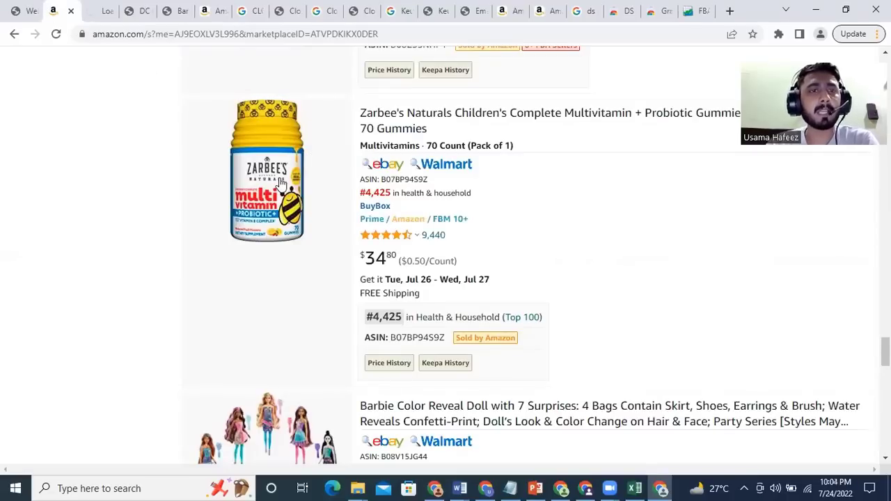
mouse_move(281, 182)
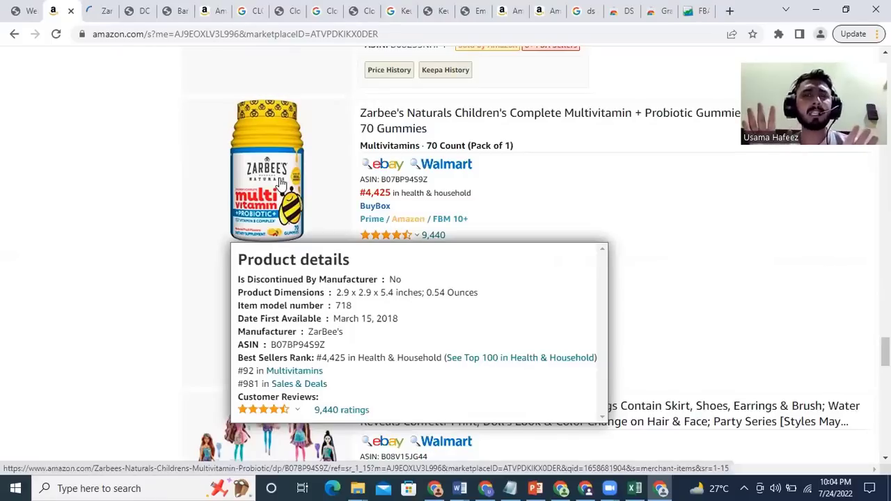
Step: Compare the Walmart results for the Zarbee's multivitamin gummies with the Amazon listing's title and pack size
left_click(97, 11)
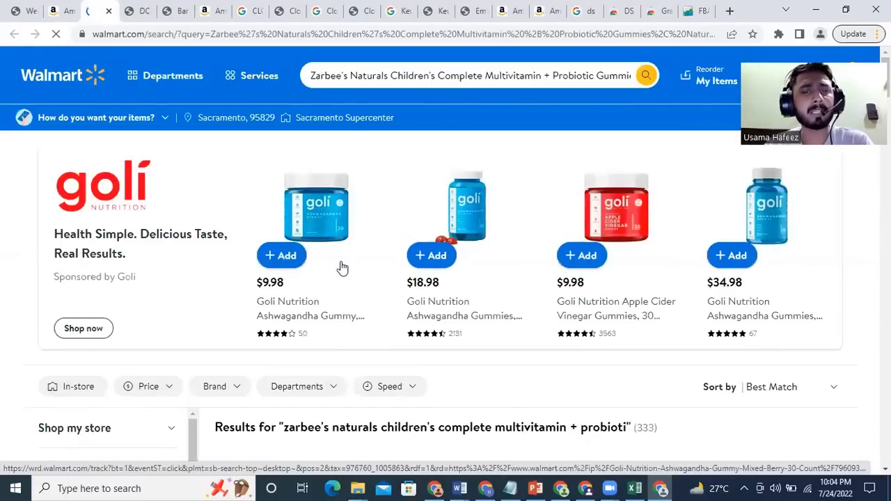
scroll(341, 268, "down", 4)
scroll(342, 334, "down", 1)
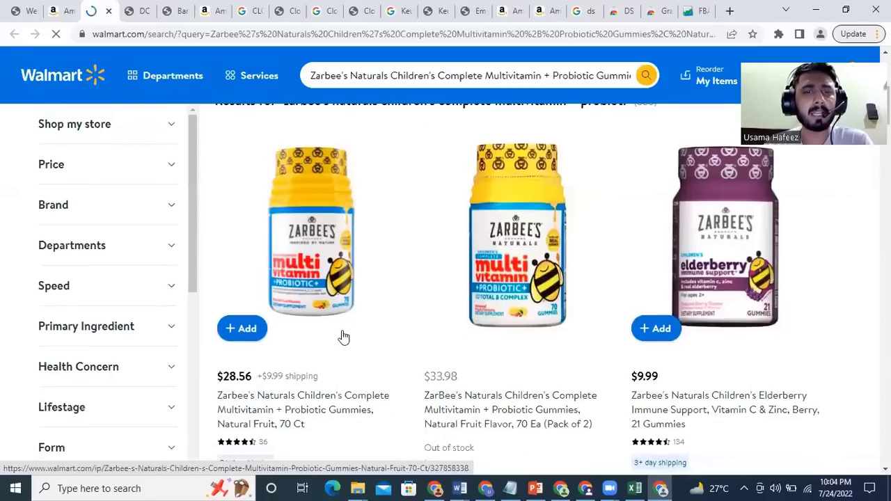
key("ctrl+shift+Tab")
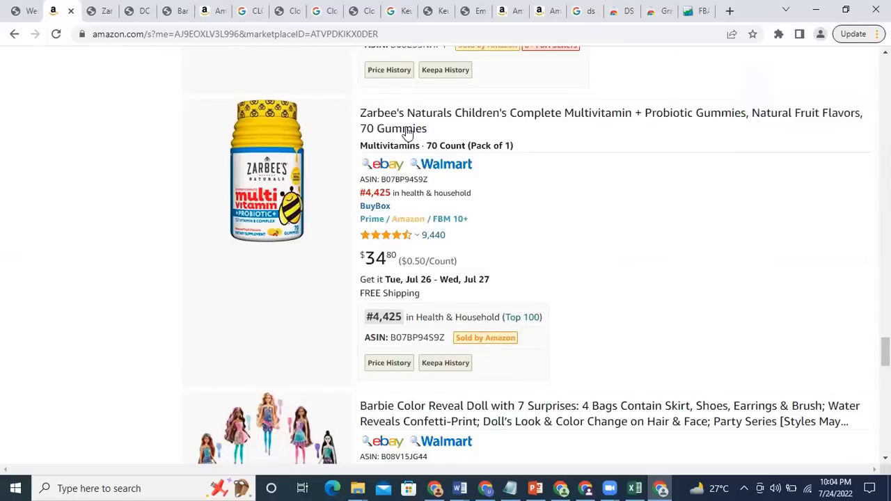
left_click(92, 12)
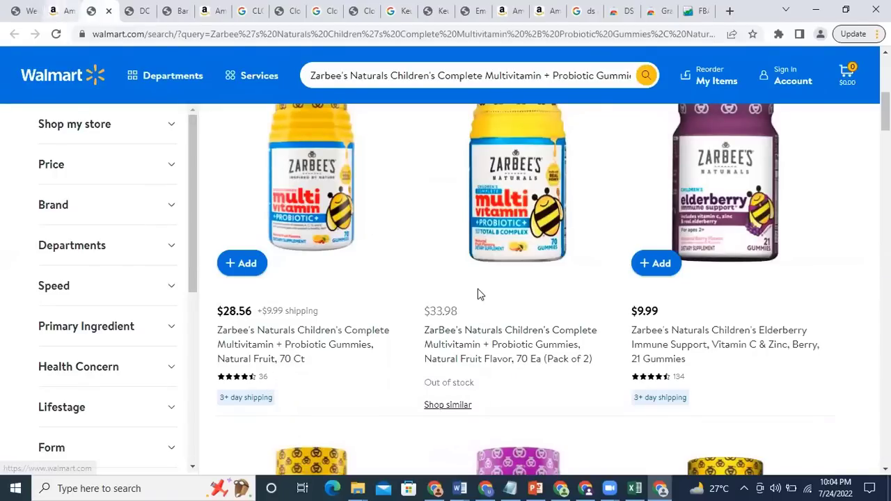
Step: Review the prices and sellers in the Amazon offer list for the Zarbee's multivitamin gummies, then close the list
key("ctrl+shift+Tab")
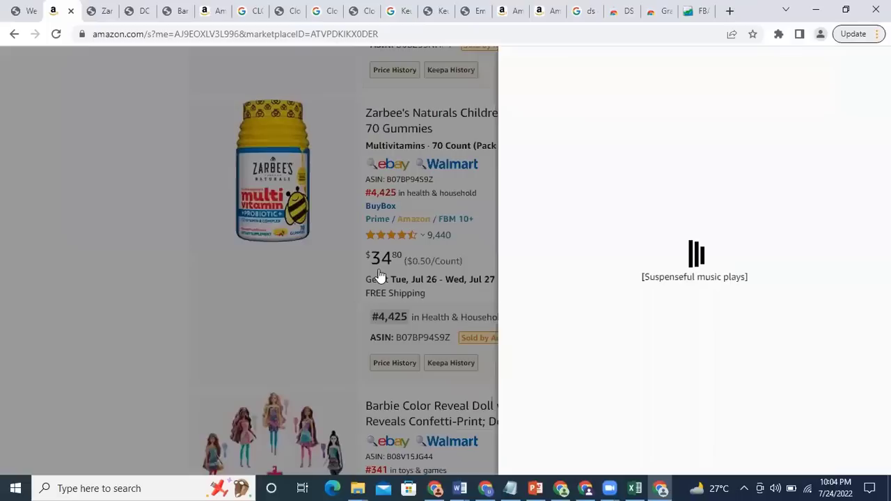
scroll(573, 348, "down", 3)
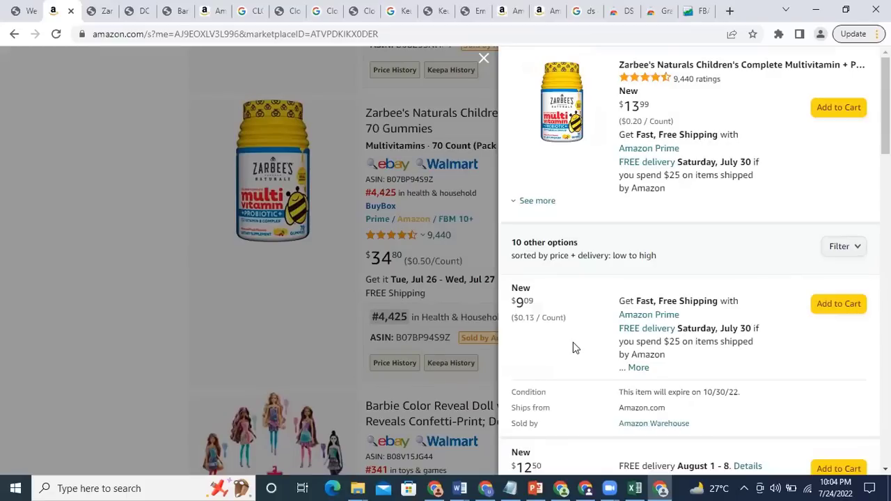
scroll(587, 322, "down", 3)
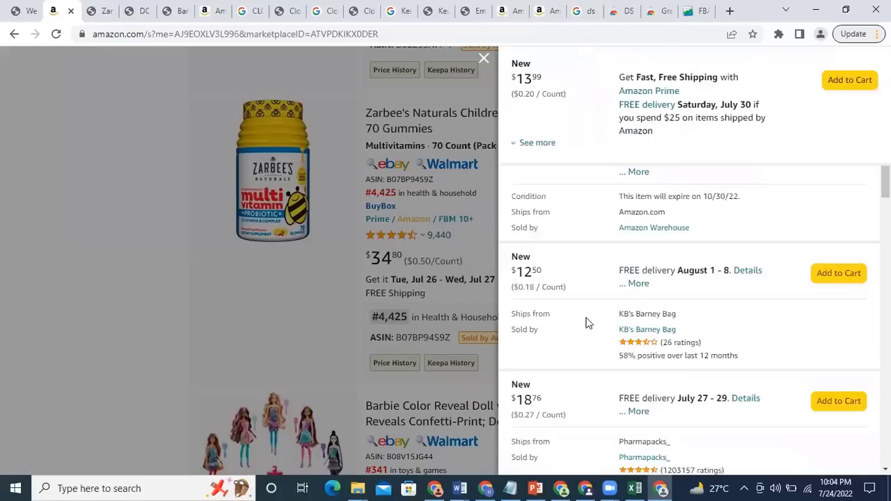
scroll(581, 317, "down", 1)
scroll(640, 273, "down", 3)
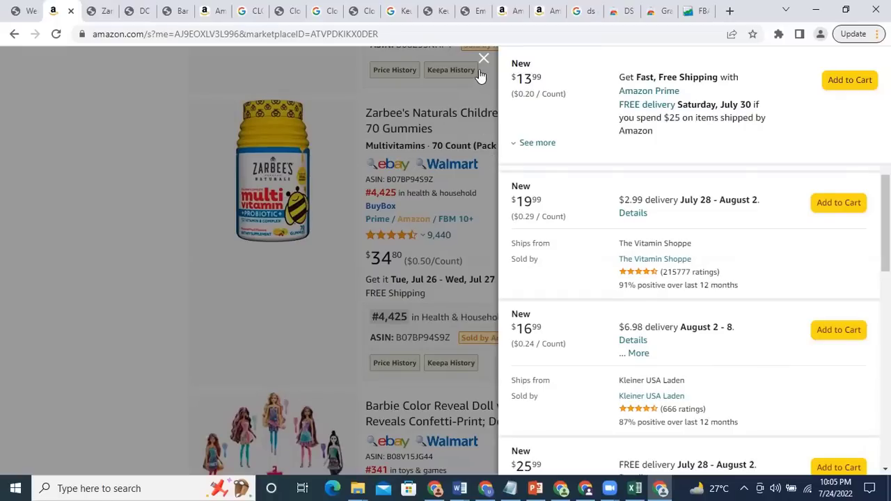
left_click(485, 214)
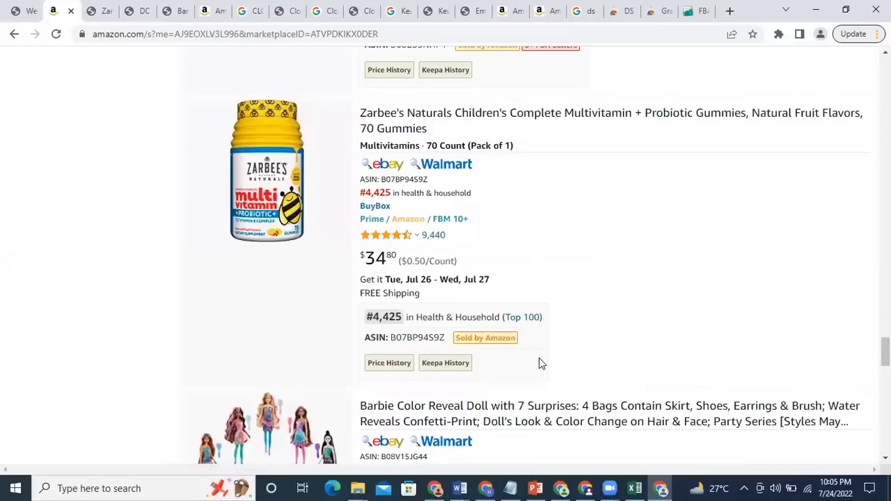
Step: Reopen the Zarbee's gummies offer list and open the Rockiesburg and jpa e-commerce seller pages in new tabs
scroll(539, 363, "down", 8)
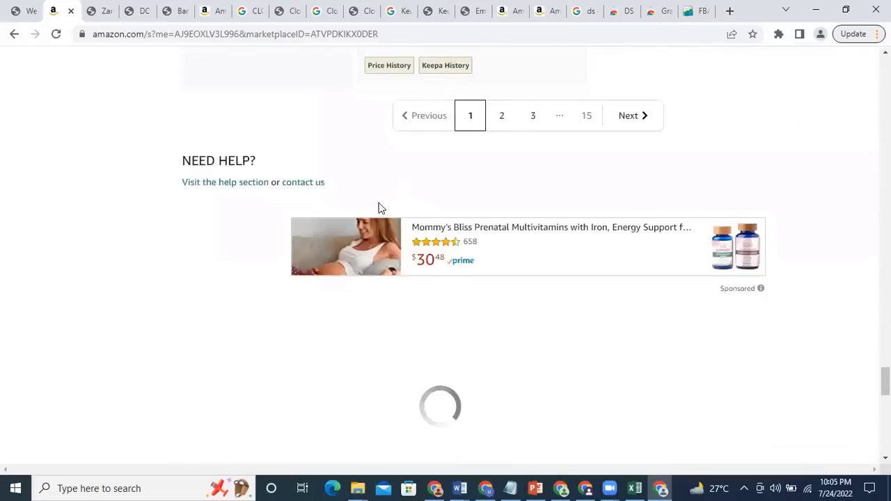
scroll(438, 179, "up", 7)
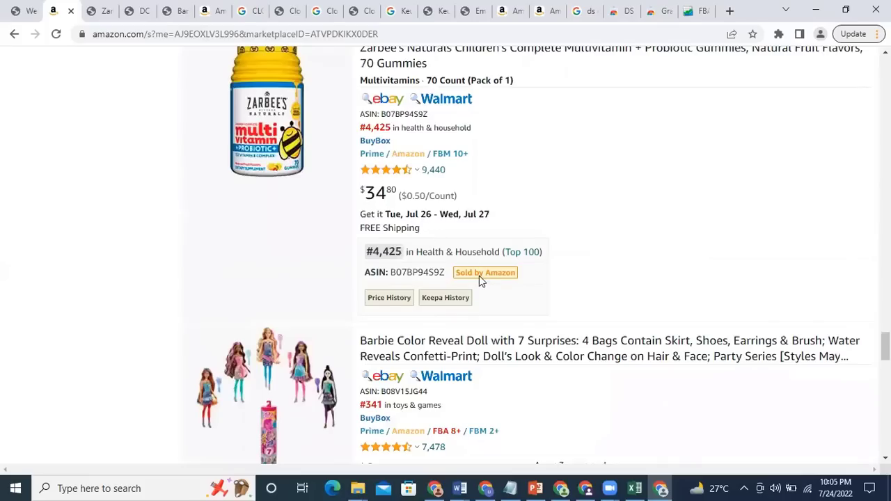
left_click(786, 340)
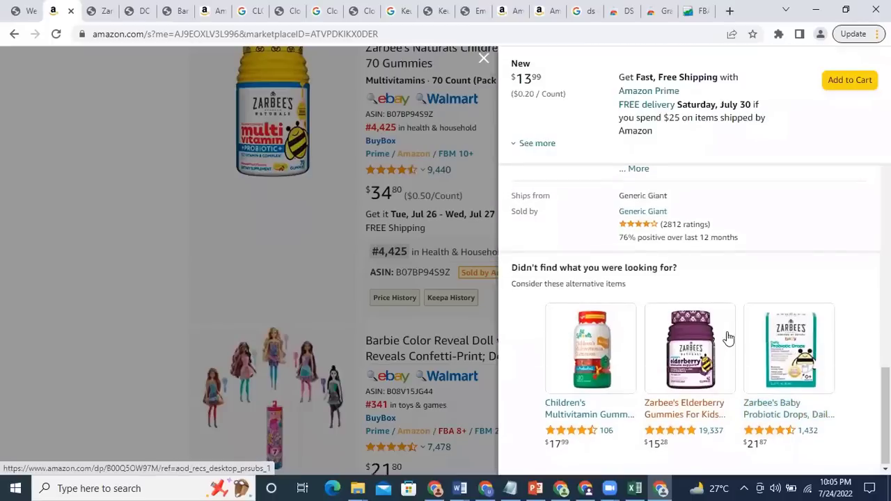
scroll(700, 235, "down", 1)
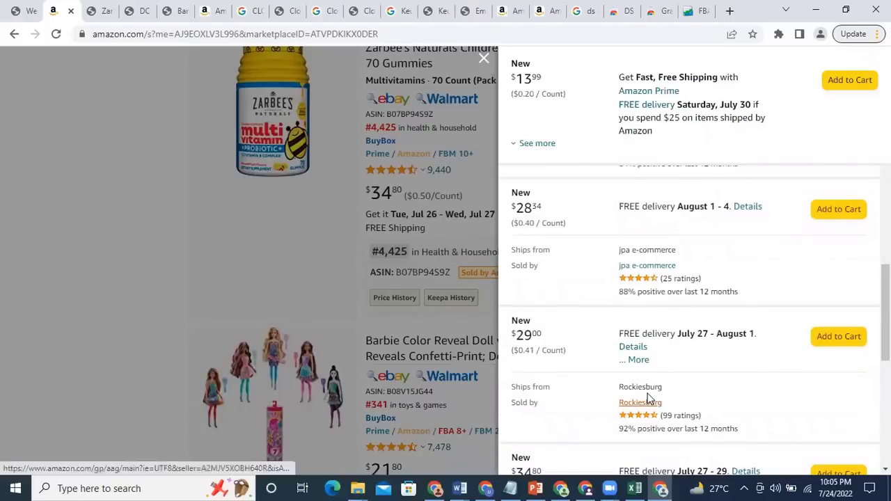
right_click(652, 272)
left_click(665, 263)
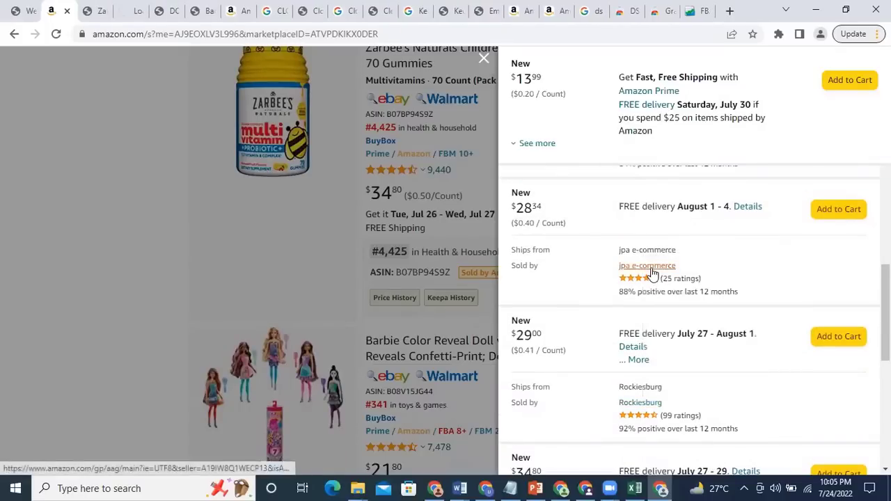
right_click(655, 272)
left_click(667, 280)
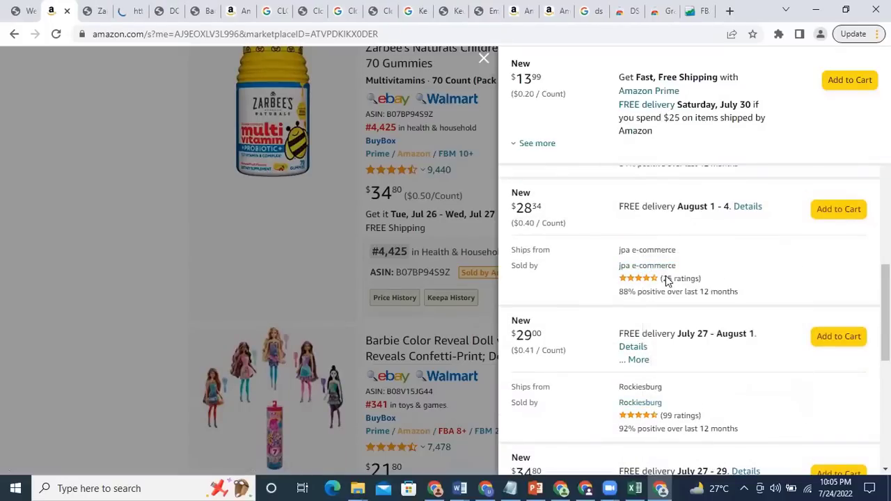
Step: Open the seller page of KB's Barney Bag from the offer list in a new tab
scroll(655, 282, "up", 2)
scroll(642, 281, "up", 2)
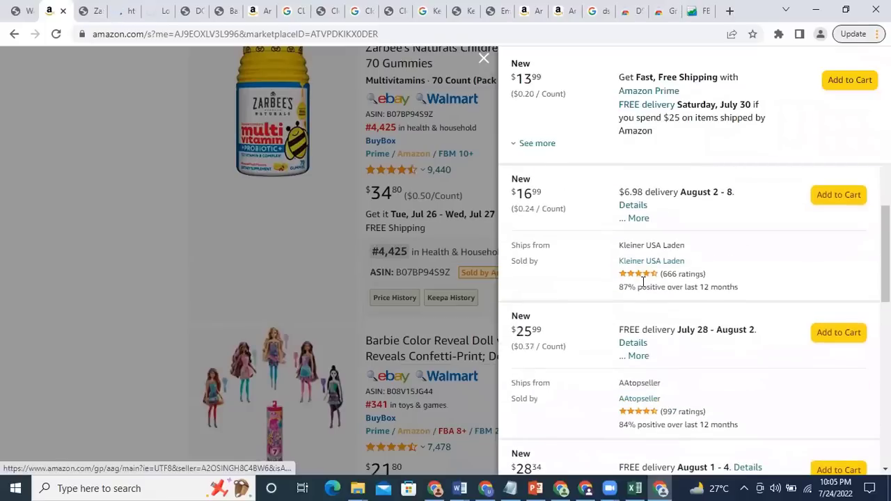
scroll(642, 281, "up", 2)
scroll(642, 281, "up", 2)
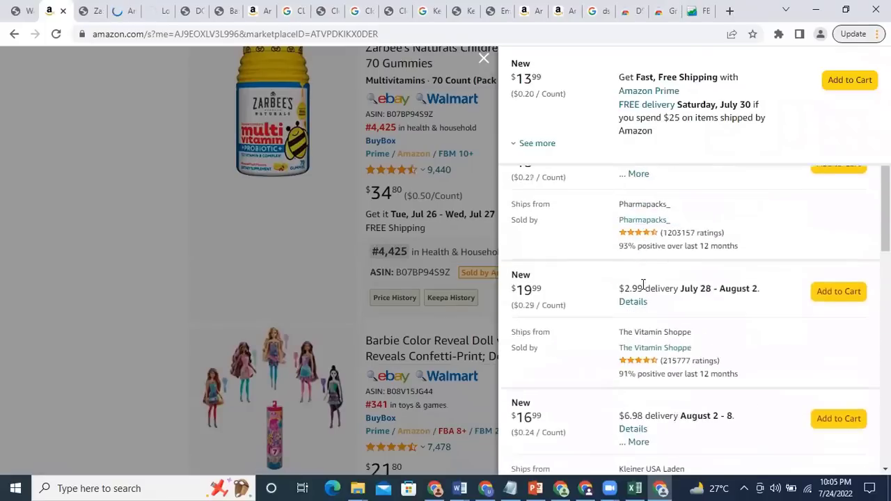
scroll(642, 282, "up", 2)
scroll(645, 320, "up", 2)
scroll(646, 324, "up", 2)
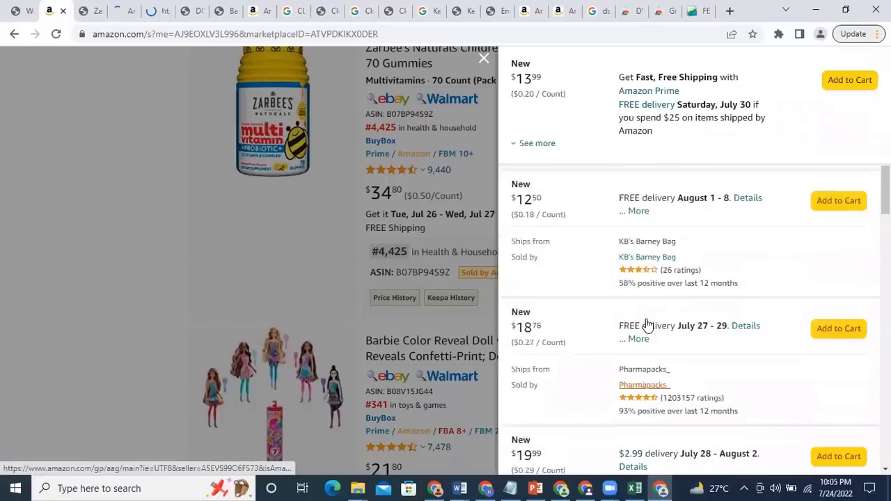
scroll(646, 325, "up", 2)
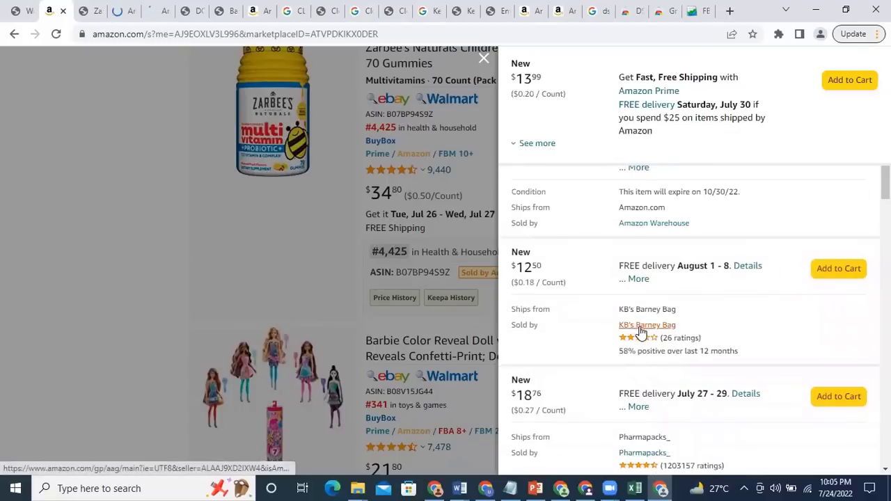
right_click(656, 325)
left_click(661, 333)
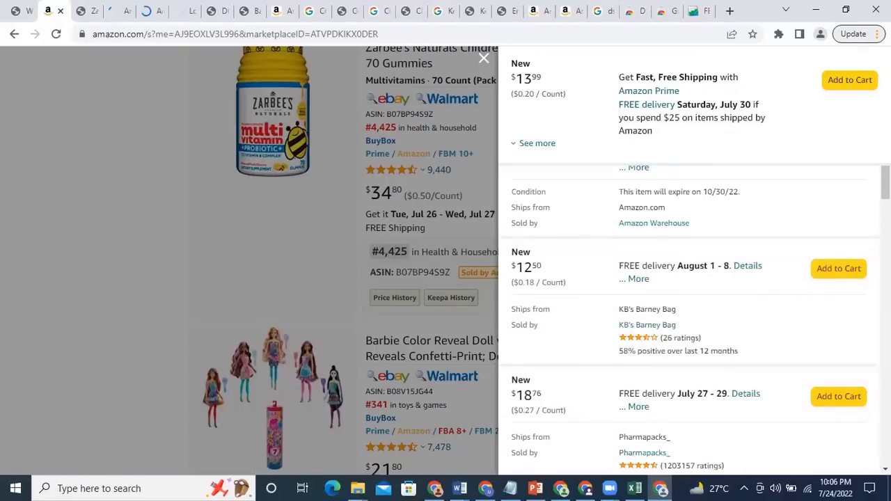
Step: Review the Rockiesburg seller profile and feedback, and open and browse the full list of its products
left_click(123, 11)
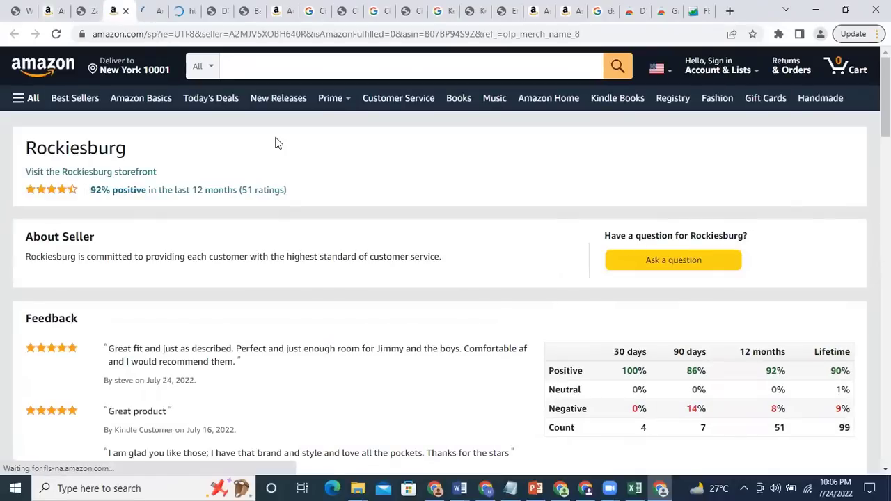
scroll(282, 152, "down", 4)
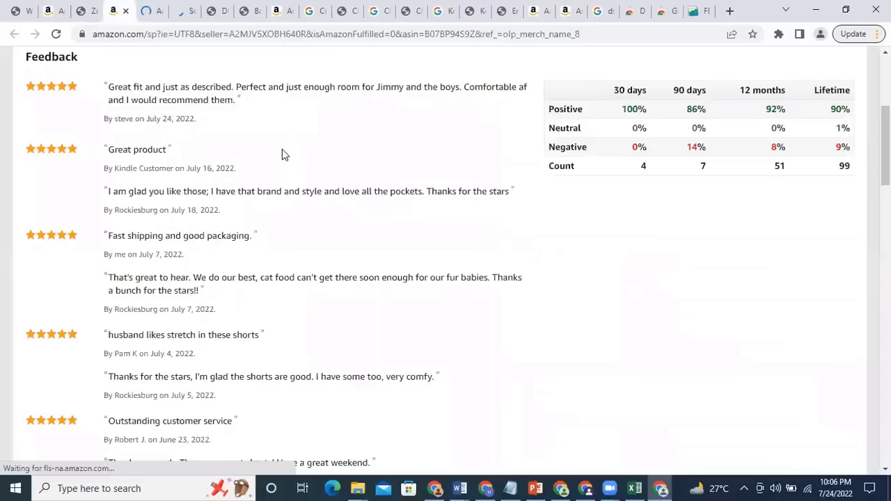
scroll(146, 225, "down", 12)
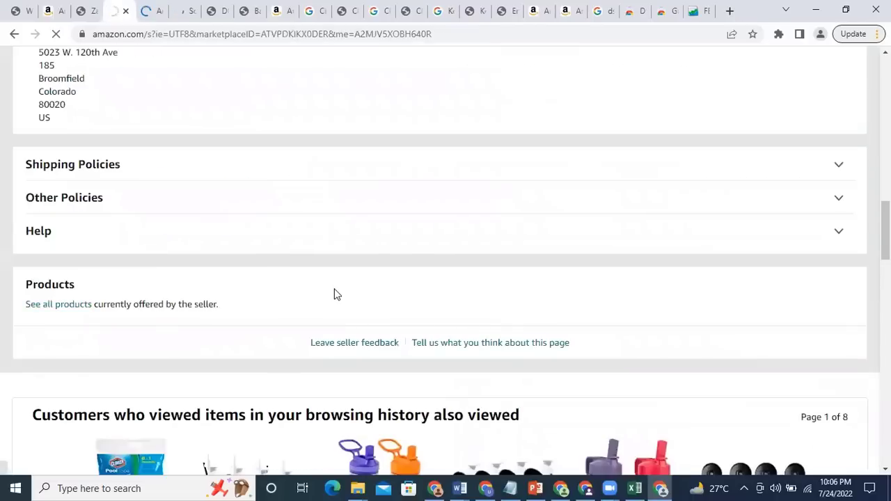
scroll(451, 298, "down", 3)
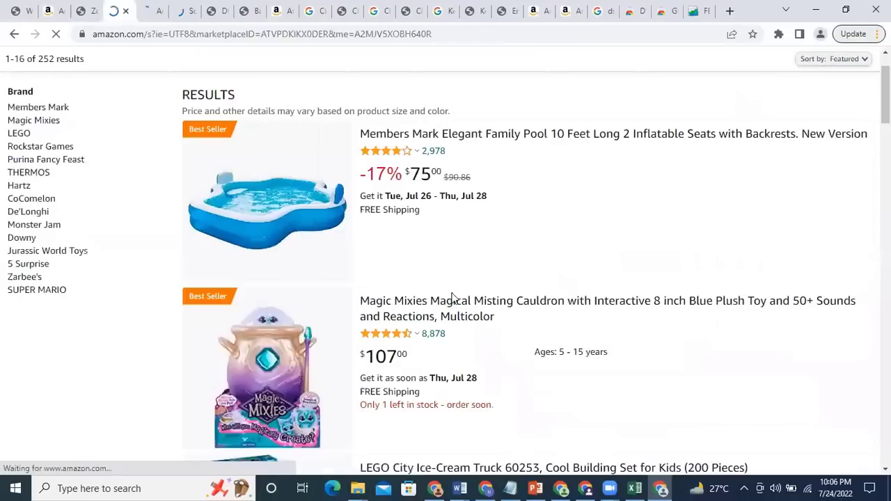
scroll(424, 209, "up", 2)
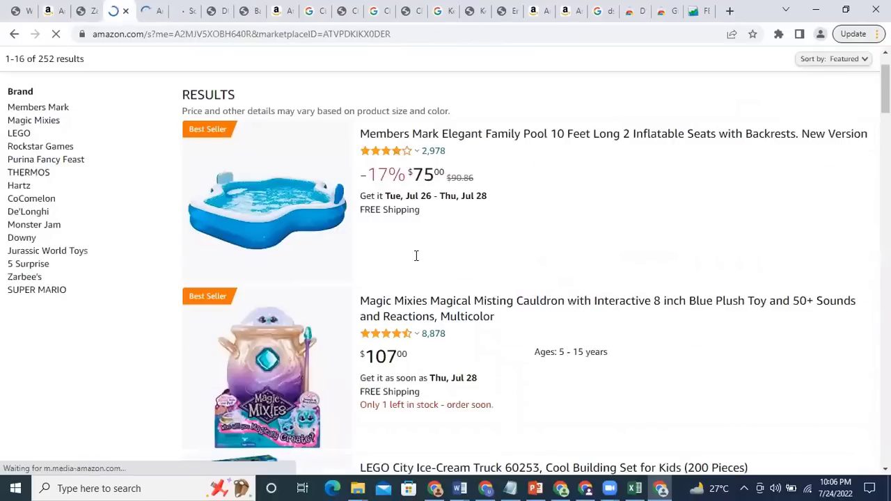
scroll(431, 278, "down", 3)
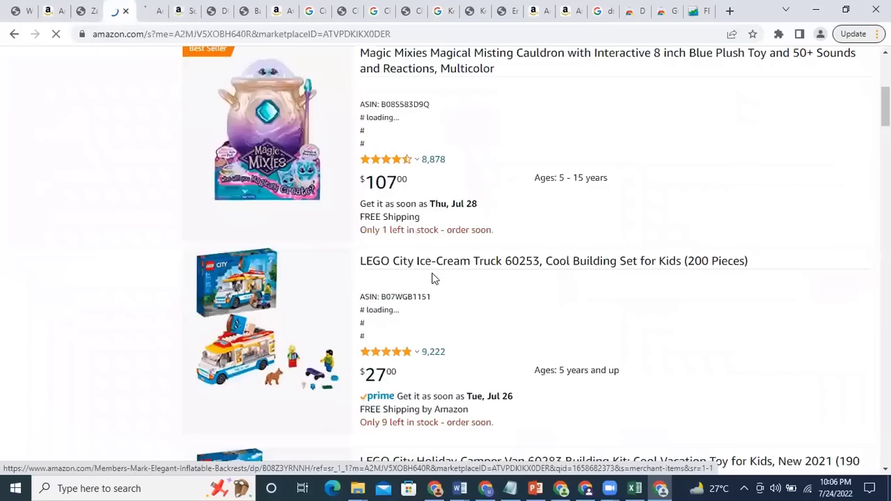
scroll(432, 279, "up", 3)
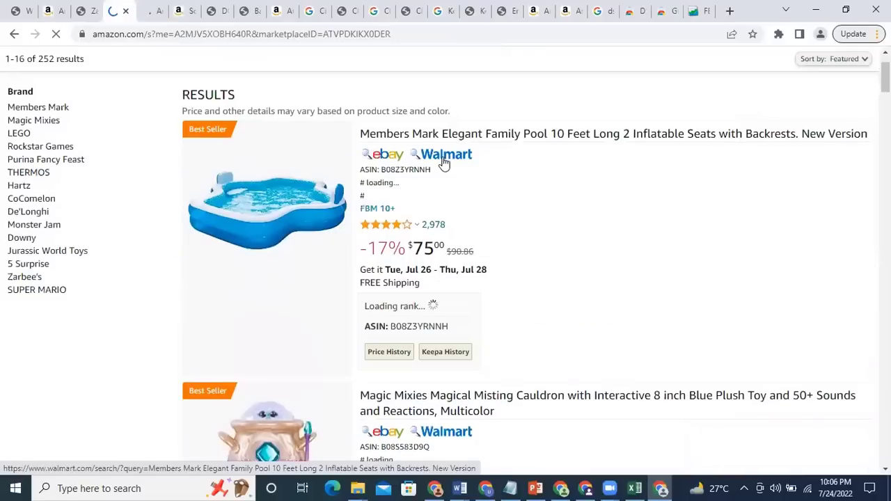
Step: Search Walmart for the Members Mark Elegant Family Pool, check the matches and return to the Rockiesburg product list
left_click(441, 153)
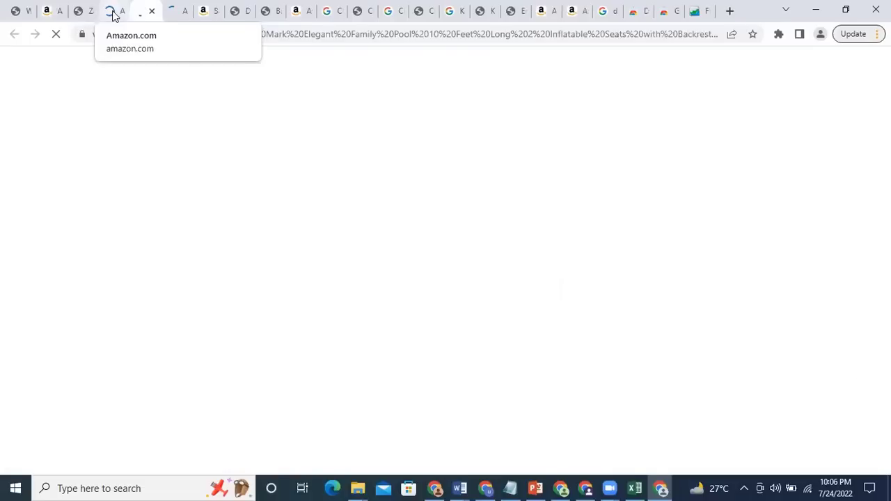
scroll(398, 299, "down", 3)
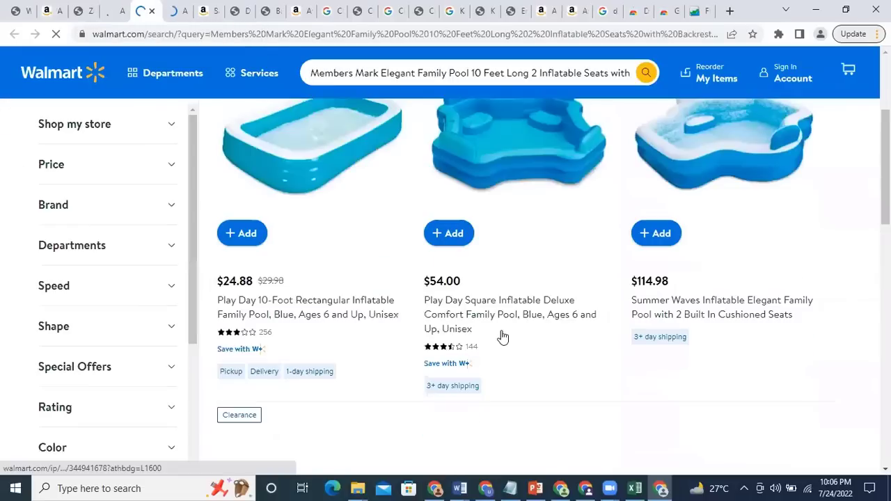
left_click(116, 10)
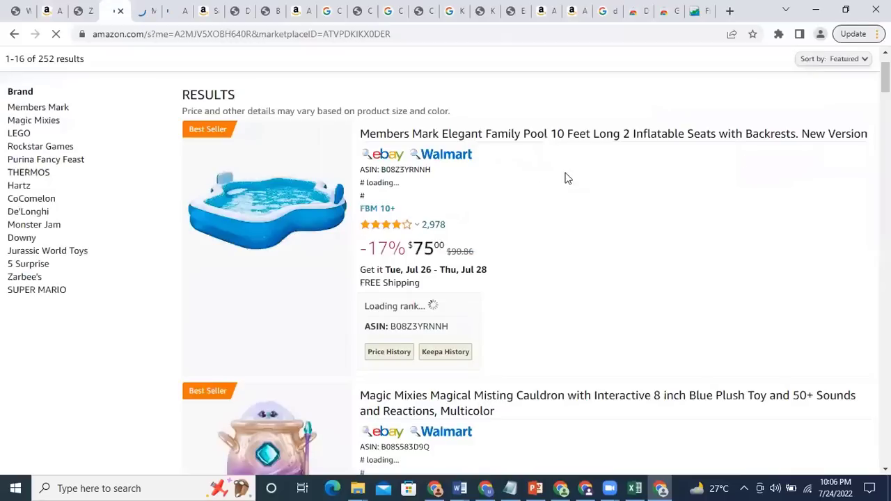
mouse_move(275, 226)
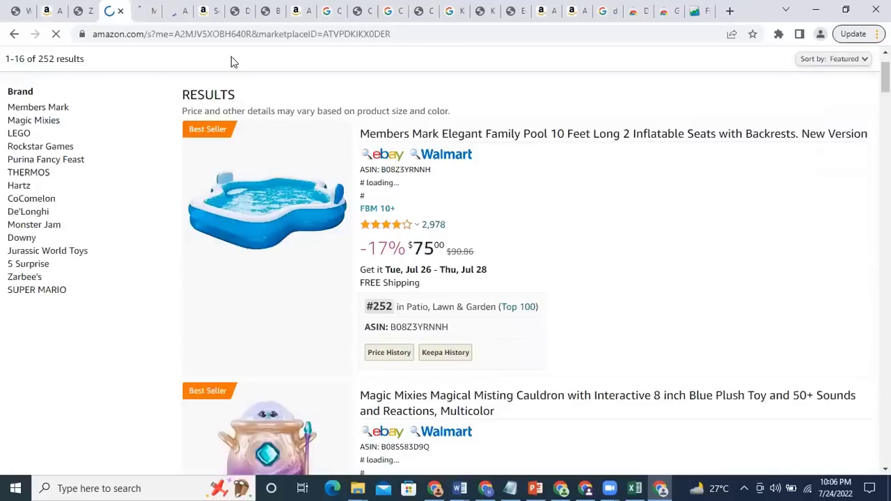
left_click(176, 17)
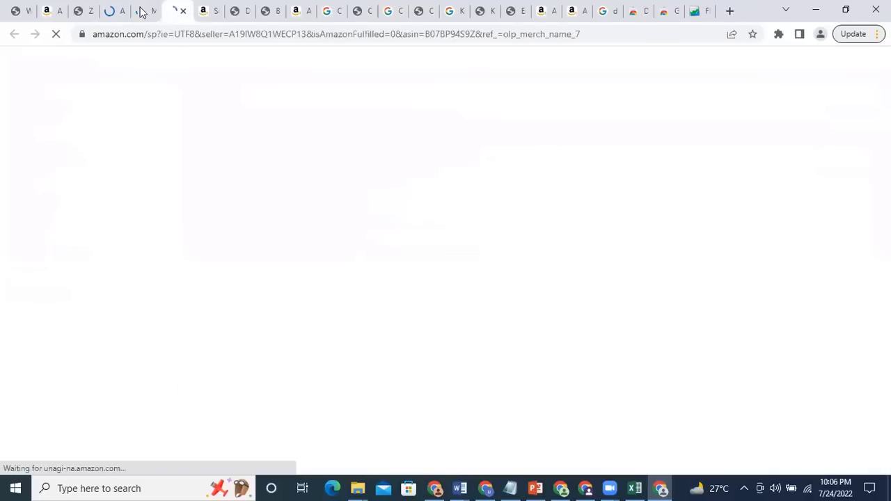
key("ctrl+shift+Tab")
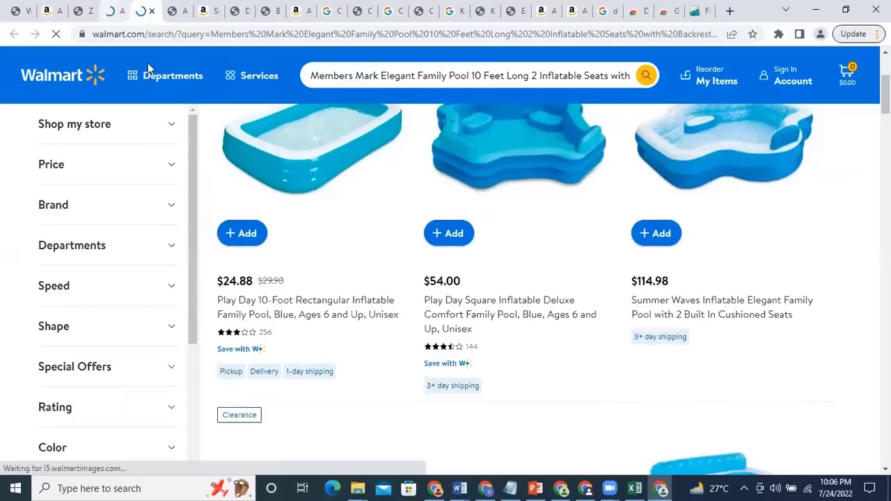
left_click(129, 9)
key("ctrl+Tab")
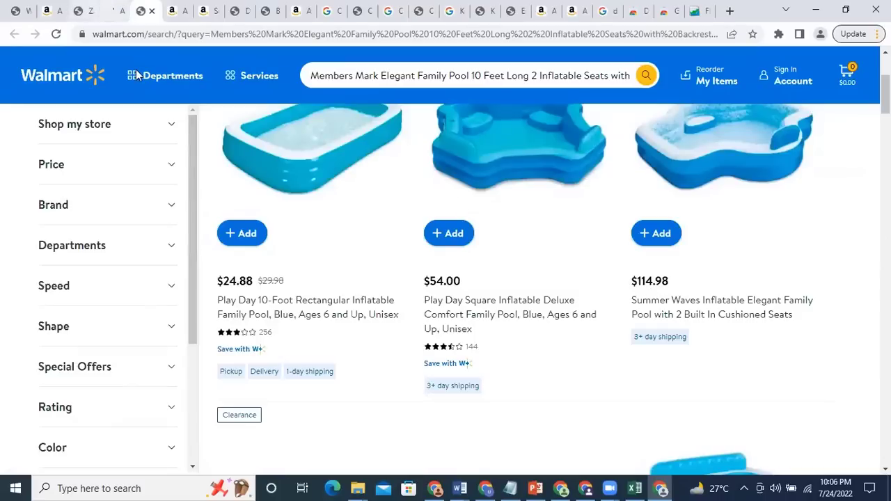
key("ctrl+shift+Tab")
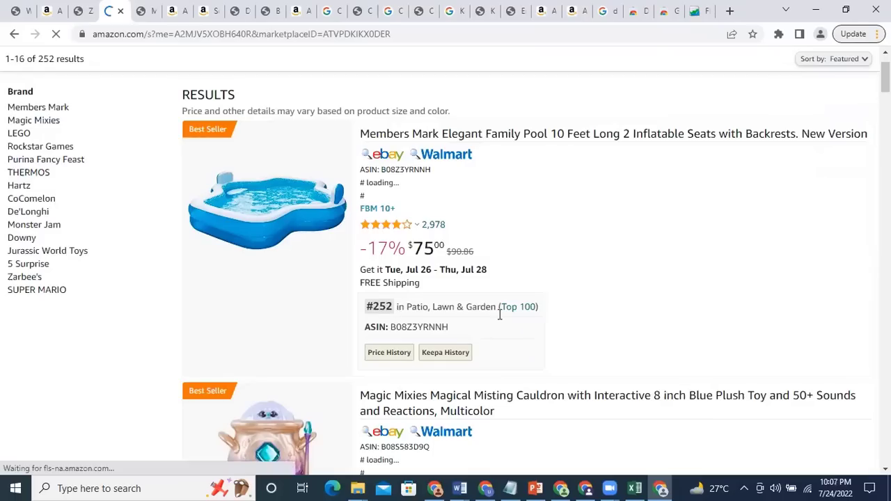
Step: Browse the Rockiesburg product list down to the Purina Fancy Feast canned cat food listing
scroll(706, 281, "down", 8)
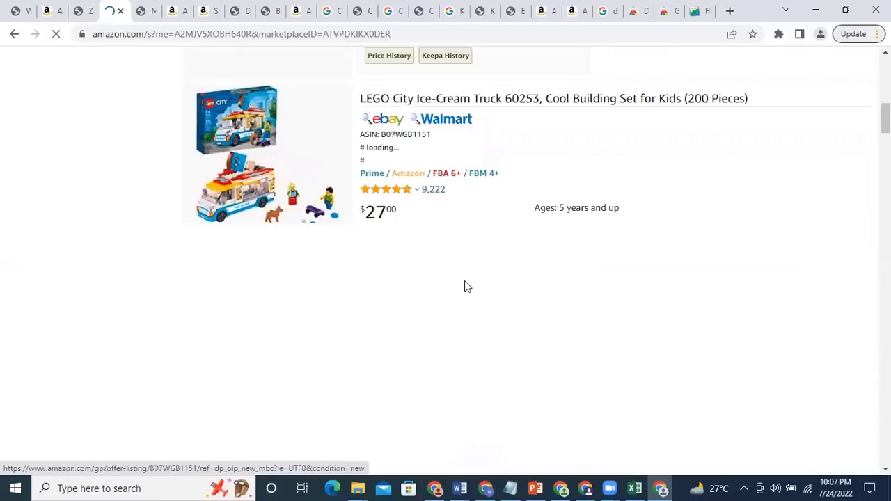
scroll(466, 316, "down", 2)
scroll(466, 316, "down", 4)
scroll(465, 300, "down", 2)
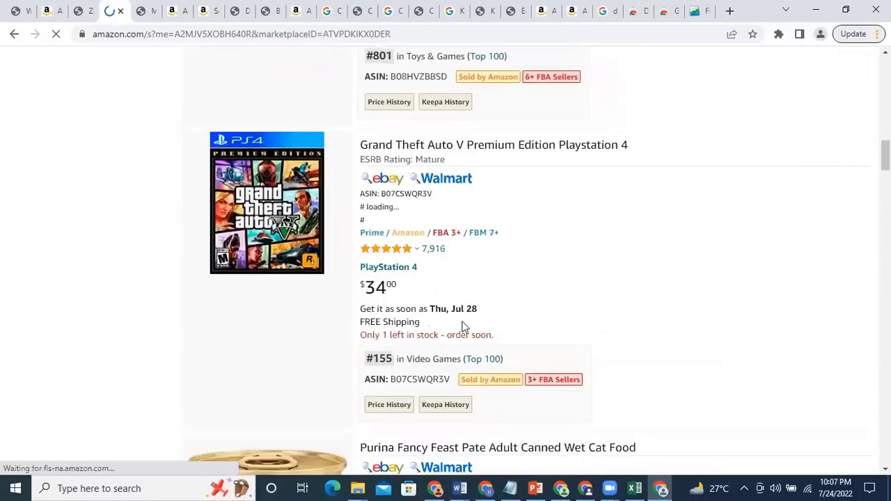
scroll(470, 328, "down", 5)
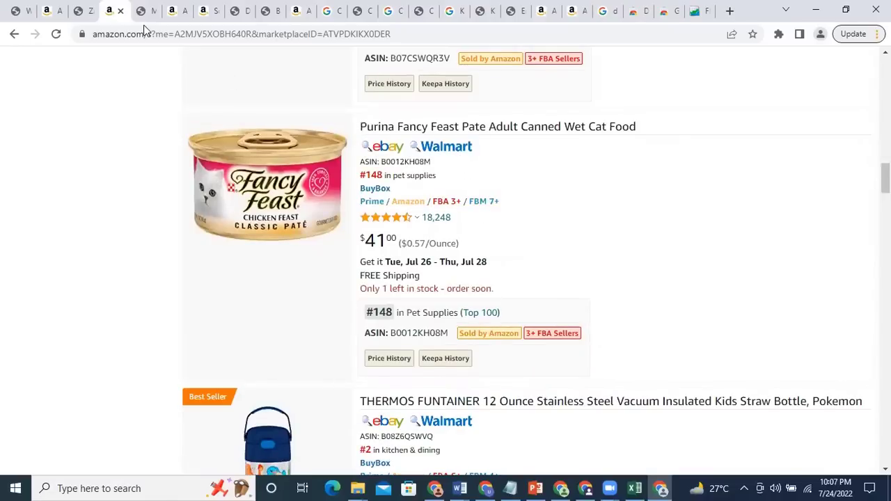
Step: Search Walmart for Purina Fancy Feast Pate Adult Canned Wet Cat Food, closing the old pool results and the neighbouring seller page
left_click(174, 18)
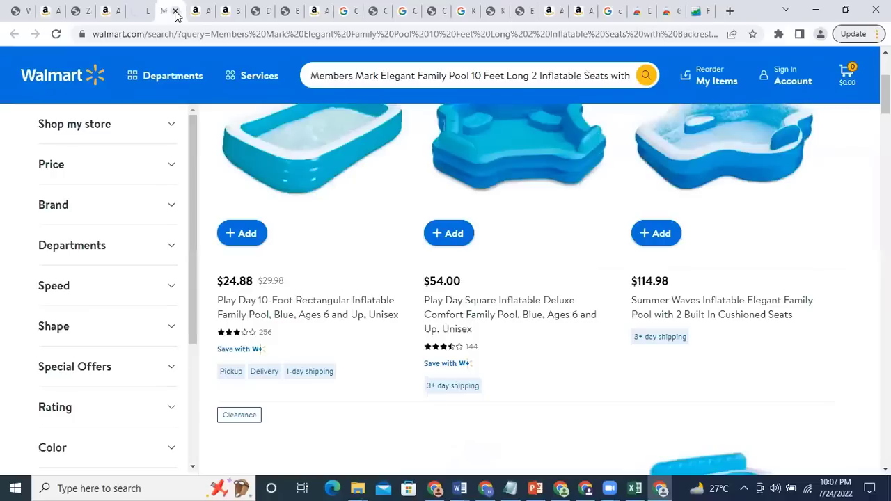
left_click(183, 11)
left_click(141, 19)
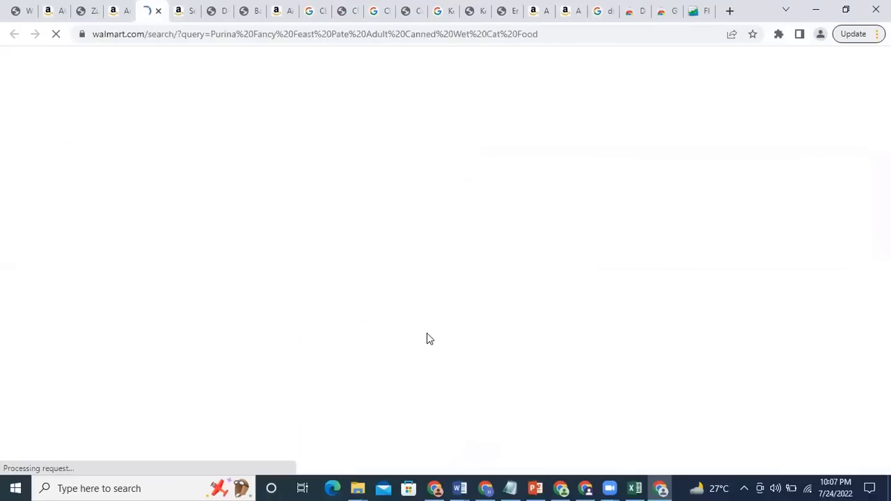
scroll(439, 327, "down", 3)
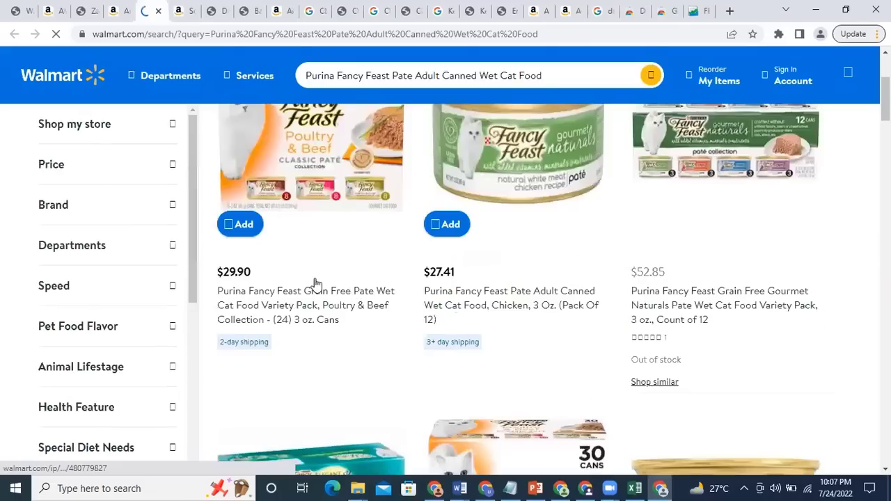
scroll(418, 324, "up", 1)
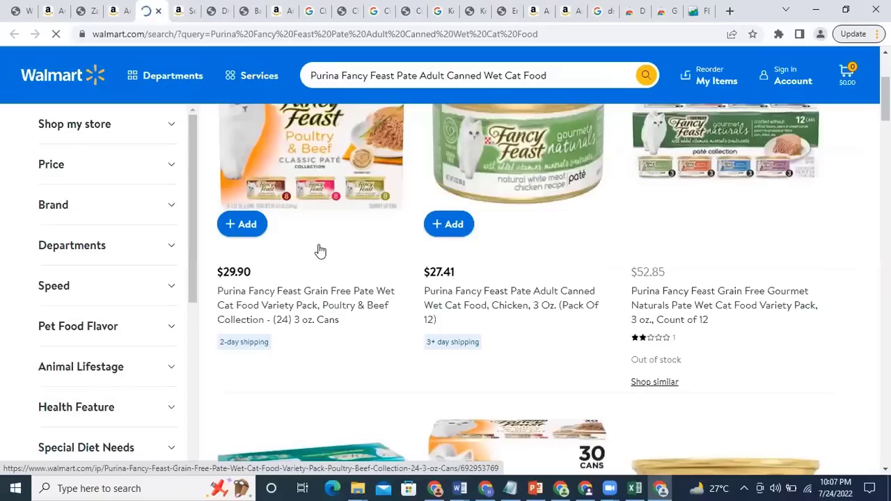
Step: Check the Amazon Fancy Feast listing's product details and compare the listing with the first Walmart matches
key("ctrl+shift+Tab")
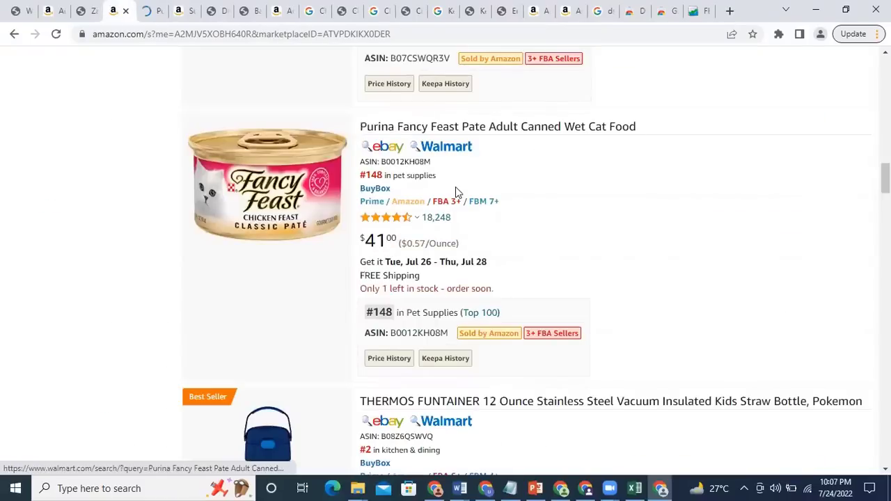
mouse_move(313, 205)
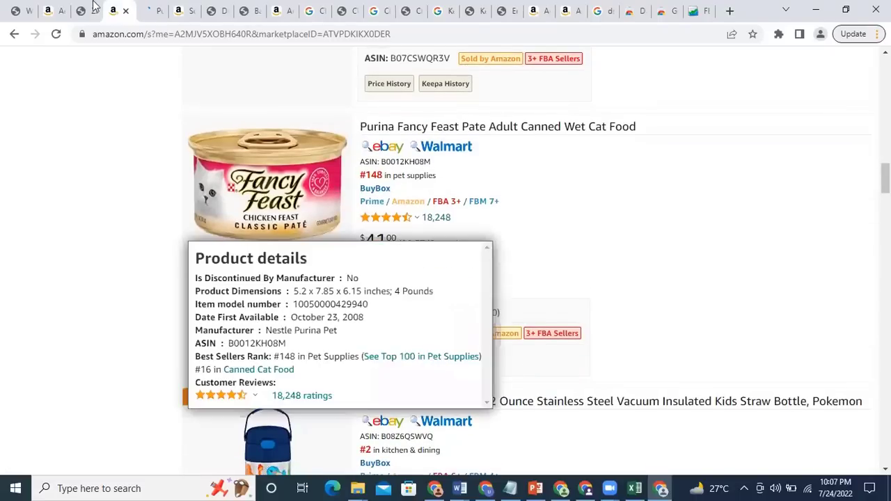
left_click(144, 11)
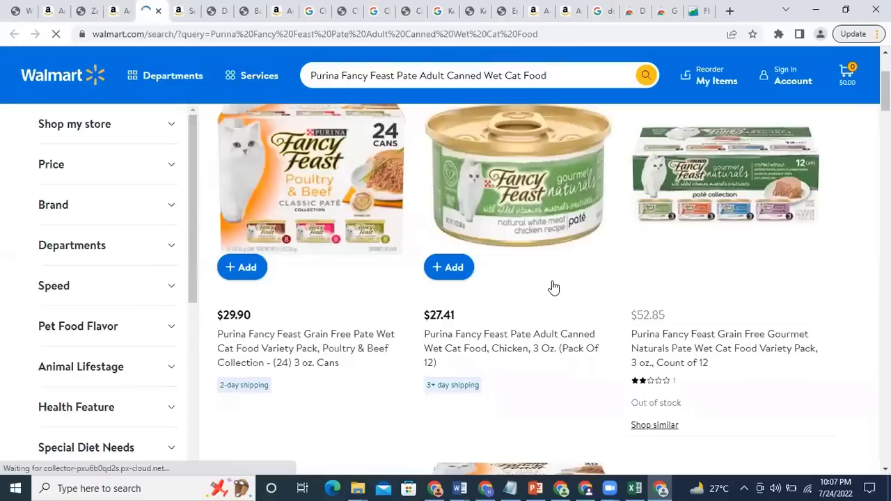
scroll(552, 281, "down", 5)
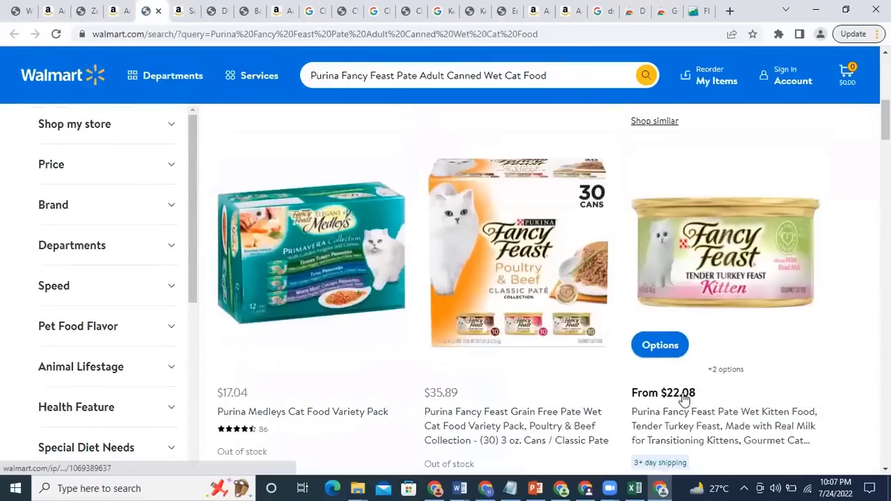
left_click(114, 10)
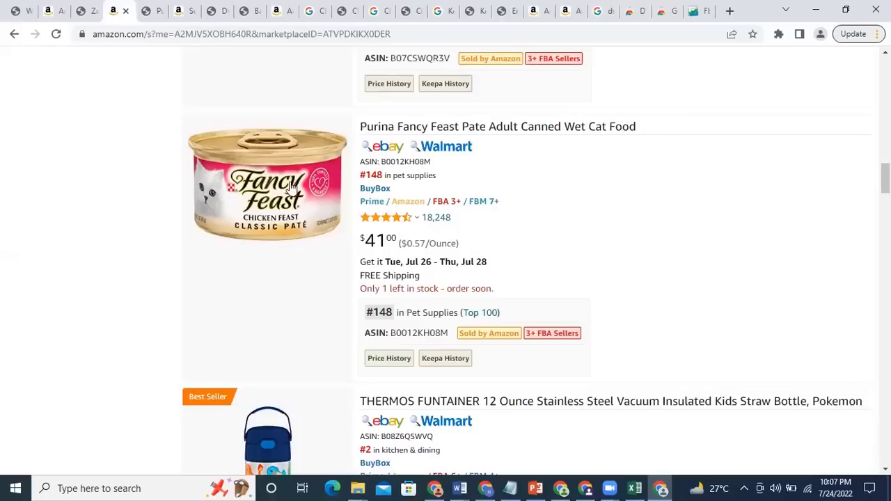
mouse_move(300, 185)
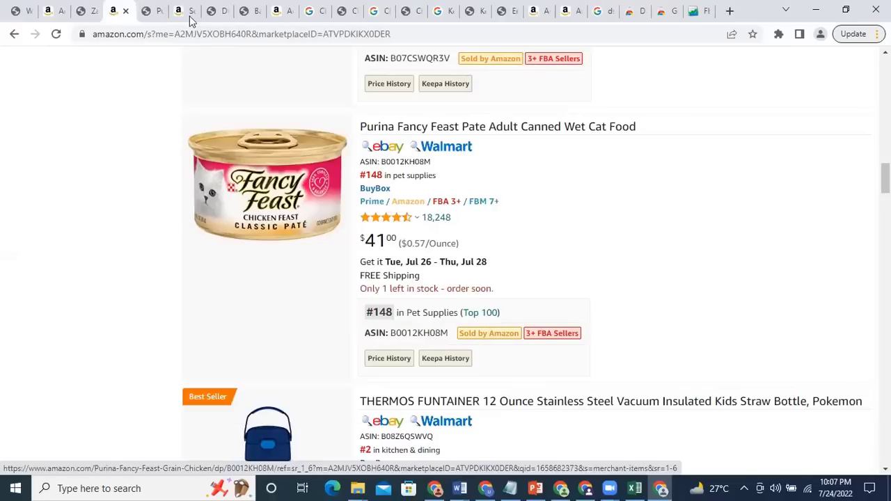
Step: Look through the whole page of Walmart cat food results for a matching Fancy Feast product and return to its start
key("ctrl+Tab")
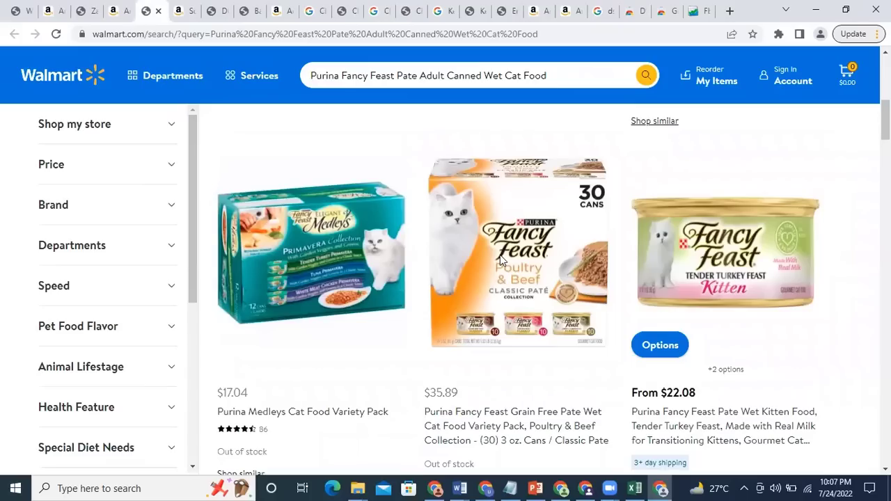
scroll(502, 259, "down", 8)
scroll(503, 261, "down", 6)
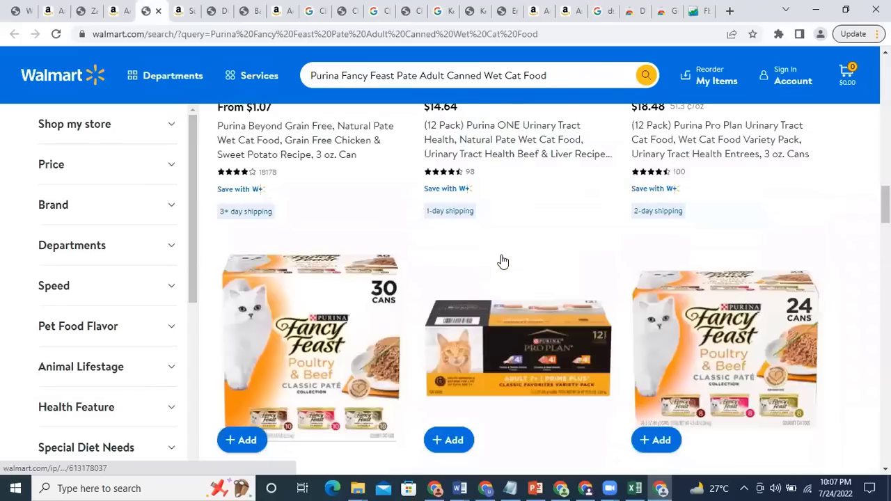
scroll(503, 261, "down", 5)
scroll(503, 261, "down", 5)
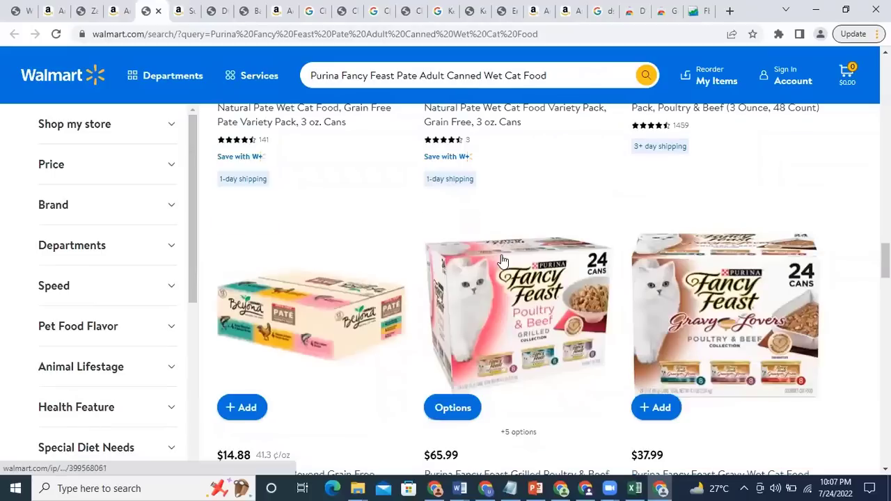
scroll(502, 261, "down", 10)
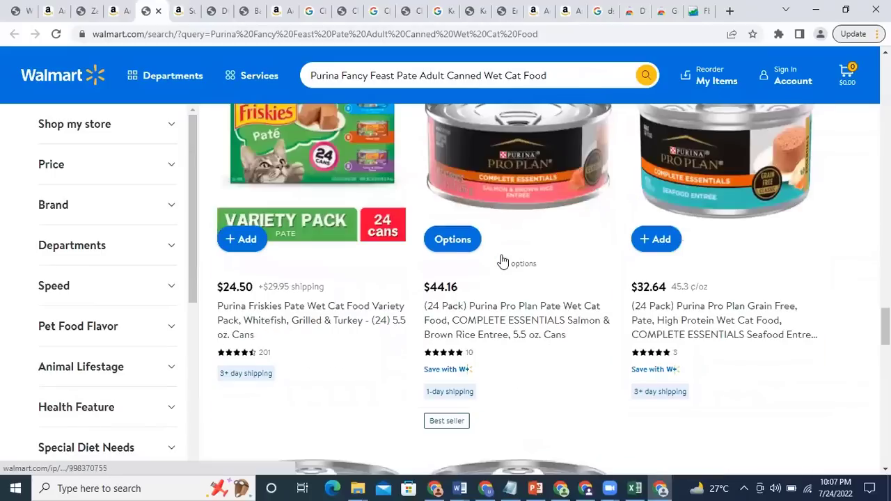
scroll(503, 261, "down", 10)
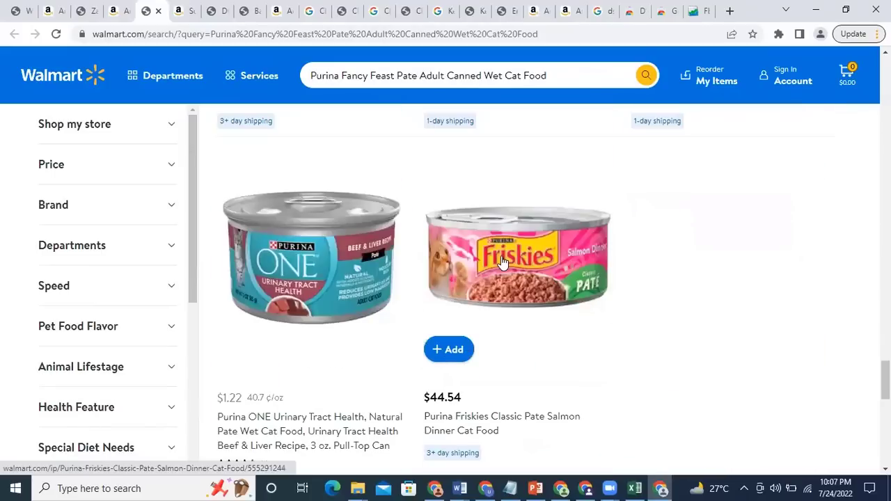
scroll(503, 261, "down", 5)
scroll(502, 261, "up", 5)
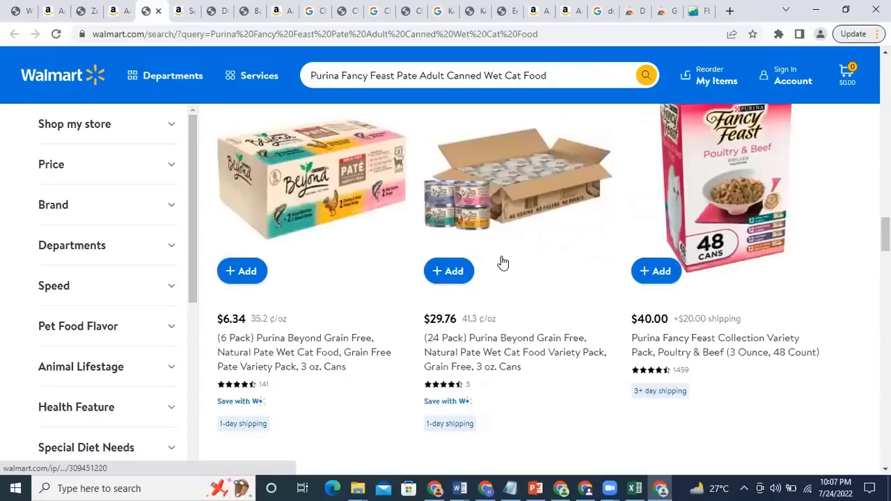
scroll(503, 262, "up", 5)
scroll(502, 262, "up", 5)
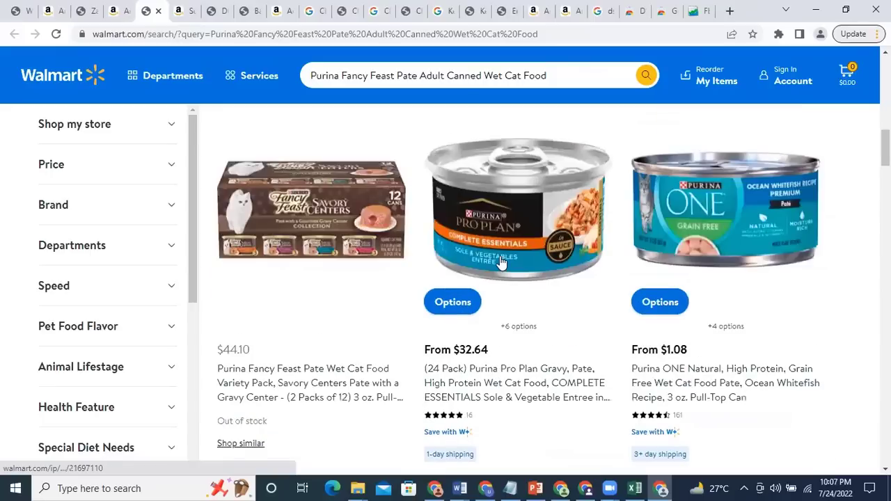
scroll(501, 262, "up", 5)
scroll(502, 263, "up", 5)
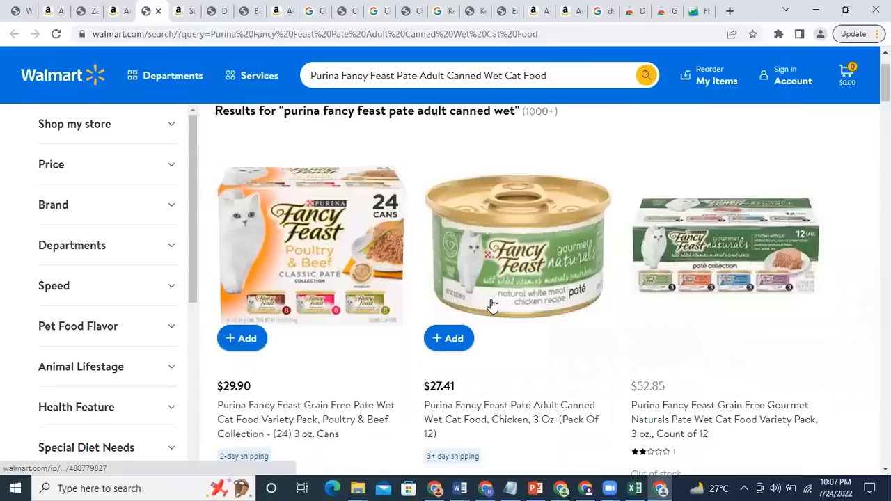
Step: Open Walmart's Fancy Feast Chicken 3 Oz. (Pack Of 12) page, review its price and seller, and compare it with the Amazon listing
left_click(488, 342)
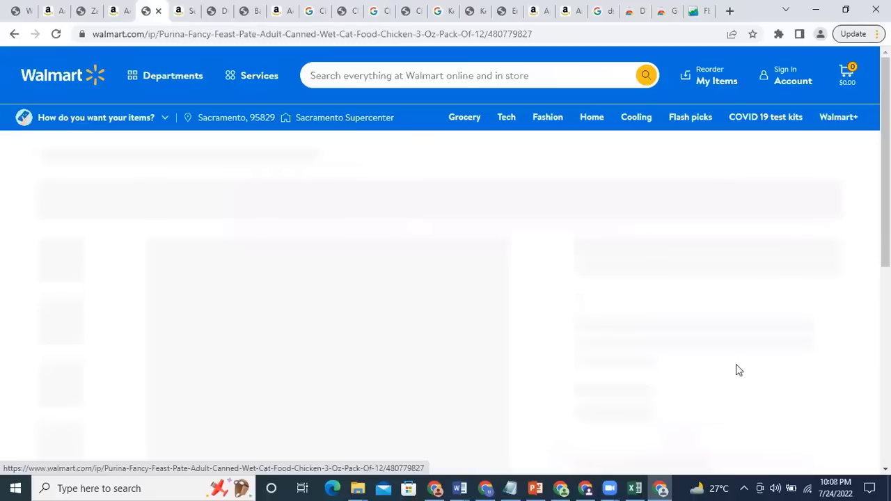
scroll(736, 367, "down", 3)
scroll(736, 368, "down", 5)
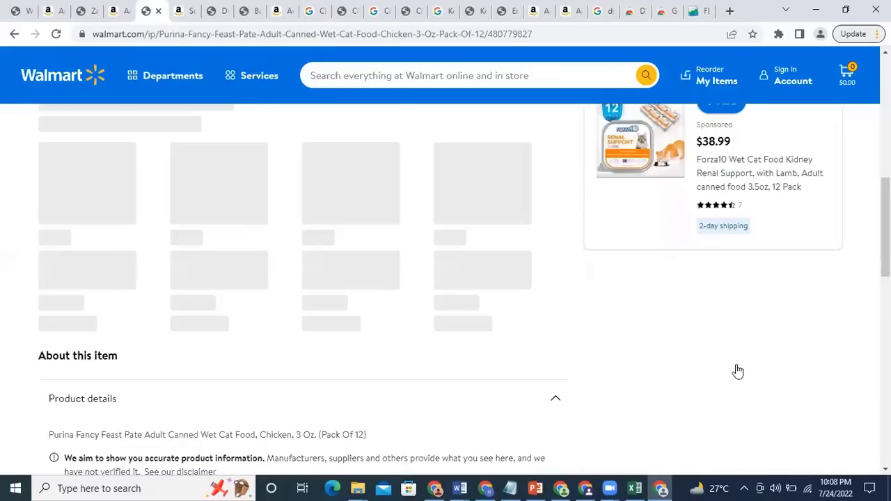
scroll(736, 369, "up", 5)
scroll(668, 321, "up", 3)
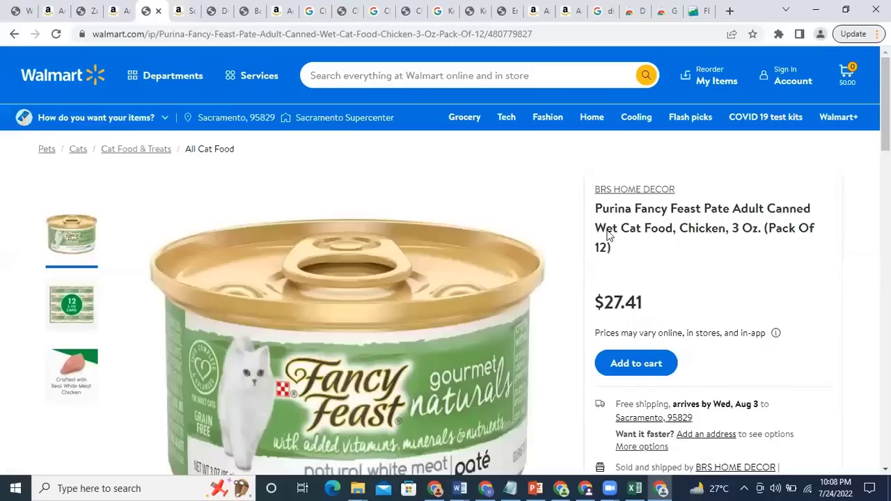
scroll(611, 236, "down", 1)
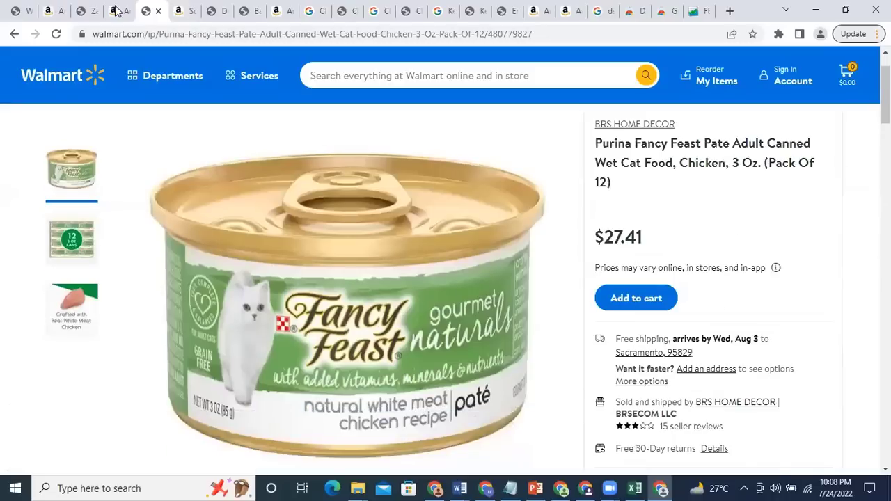
key("ctrl+shift+Tab")
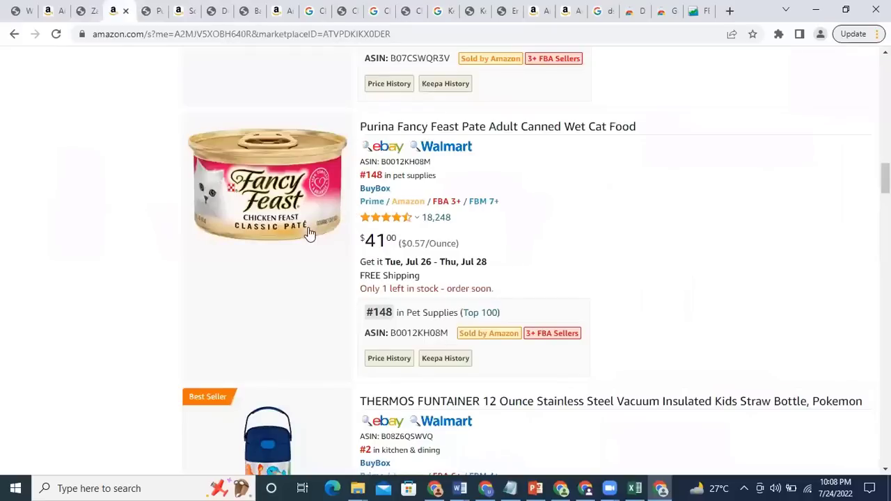
mouse_move(311, 234)
Step: Search Walmart for the LEGO Star Wars Armored Assault Tank 75283 from the seller's list, close the cat food page and return to the Amazon listing
scroll(456, 314, "down", 3)
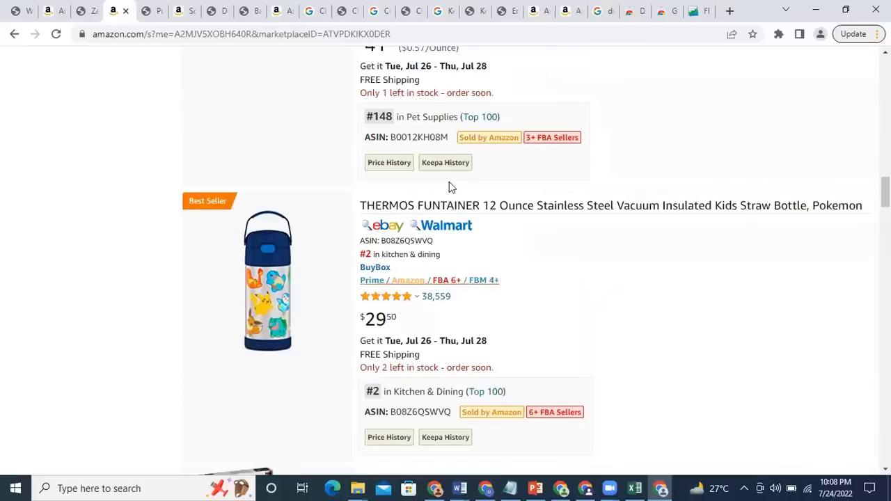
scroll(449, 178, "down", 1)
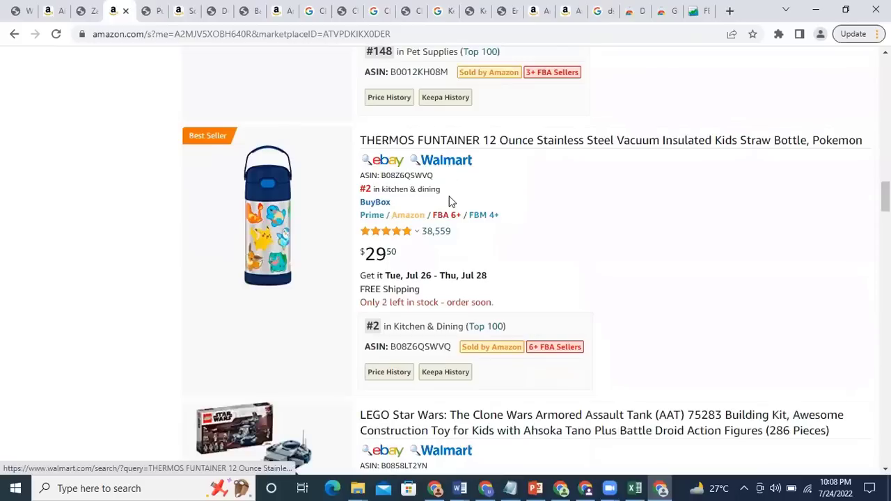
scroll(449, 301, "down", 3)
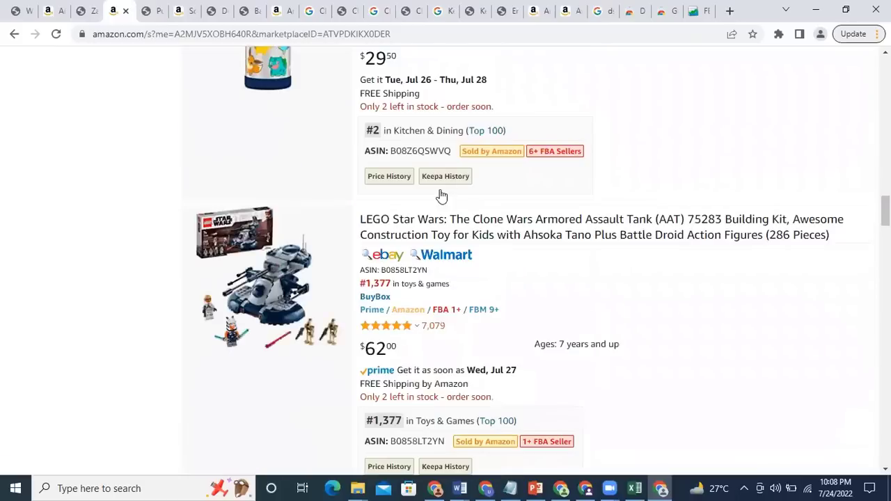
scroll(442, 195, "down", 1)
left_click_drag(159, 34, 179, 11)
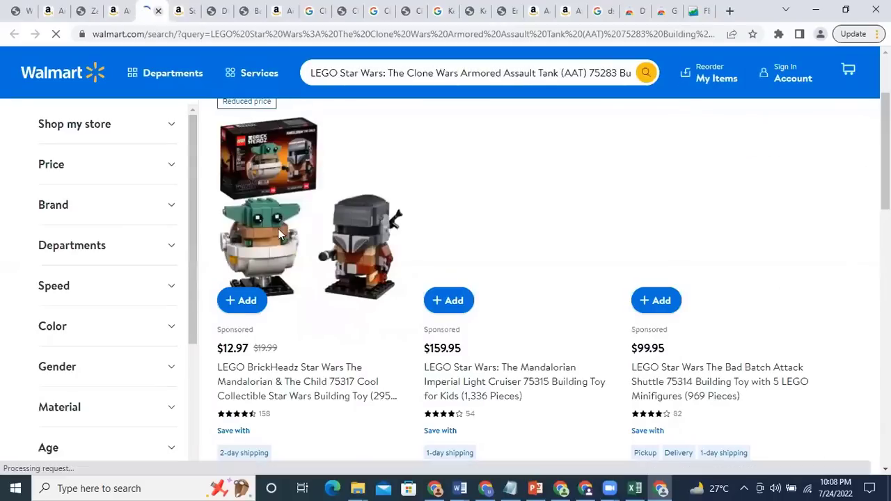
key("ctrl+shift+Tab")
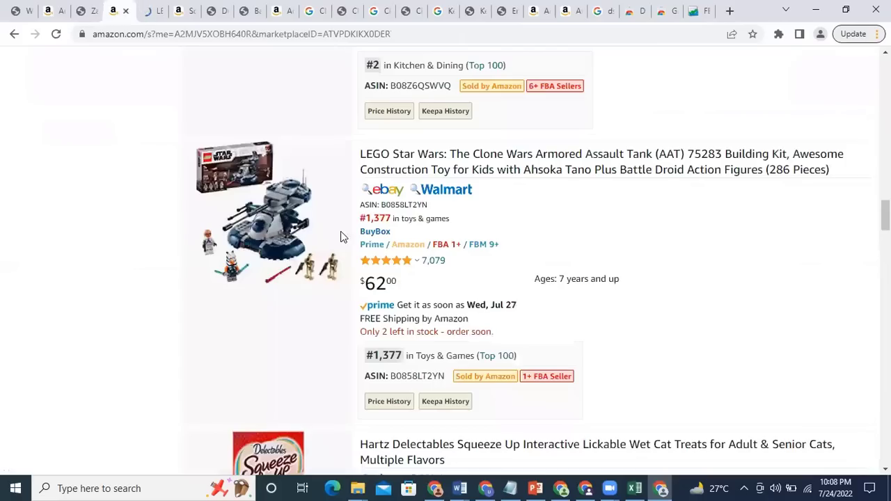
Step: Find the LEGO Armored Assault Tank 75283 in the Walmart results and compare its price with the Amazon listing
key("ctrl+Tab")
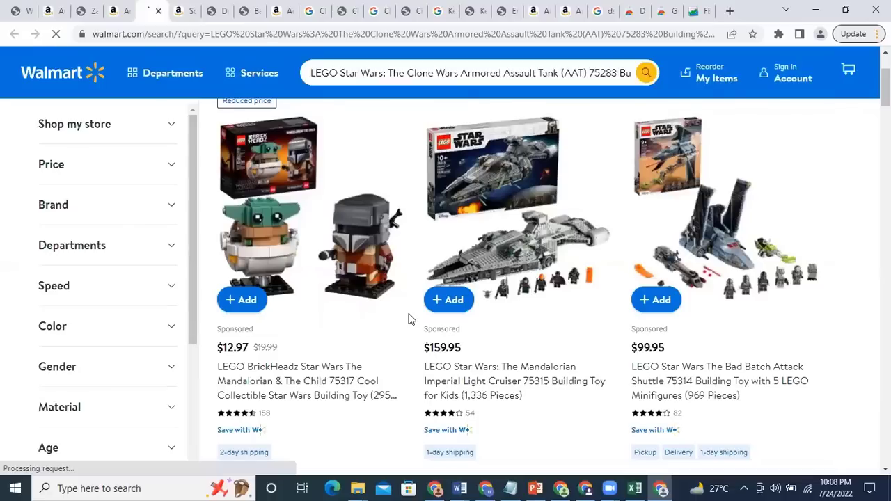
scroll(491, 356, "down", 4)
scroll(486, 355, "down", 1)
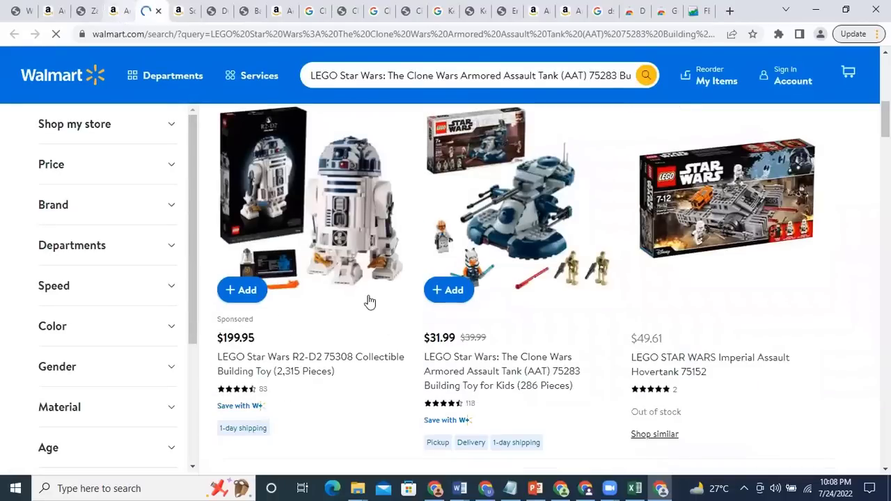
key("ctrl+shift+Tab")
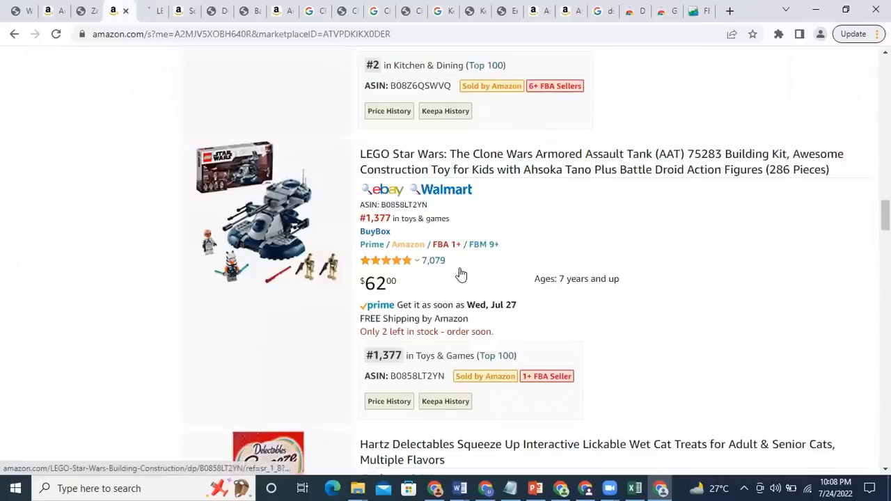
key("ctrl+Tab")
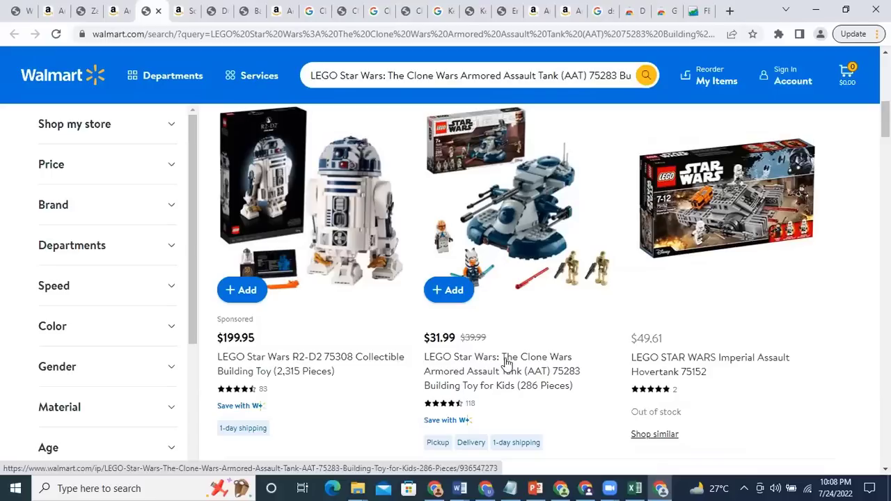
left_click(114, 11)
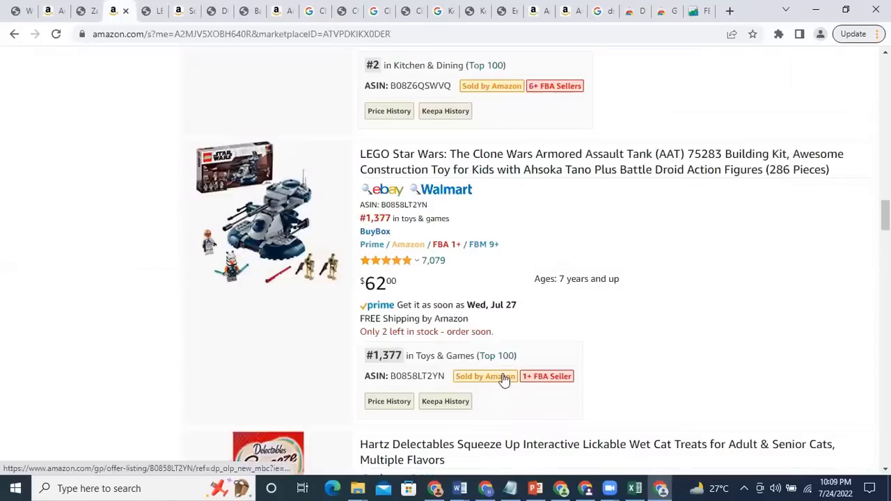
Step: Open the LEGO tank's Amazon seller offers and review the lower-priced ones, checking prices, delivery terms and seller ratings
left_click(505, 377)
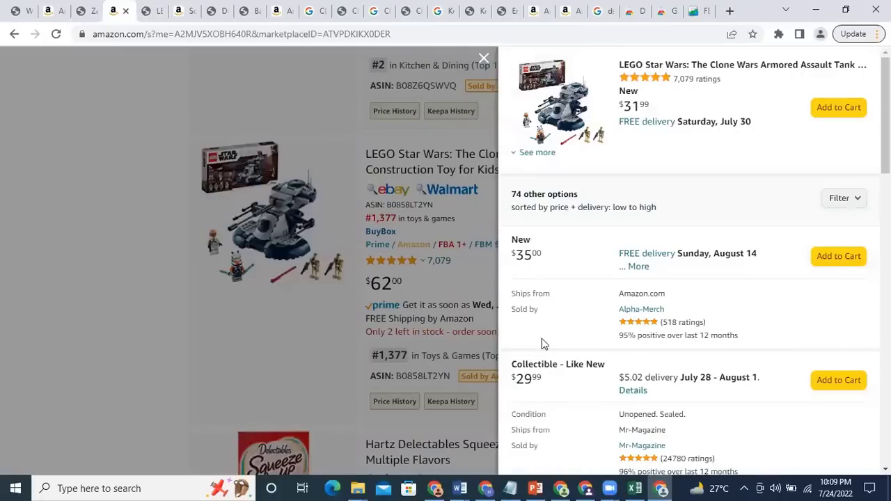
scroll(561, 369, "down", 3)
scroll(562, 348, "down", 4)
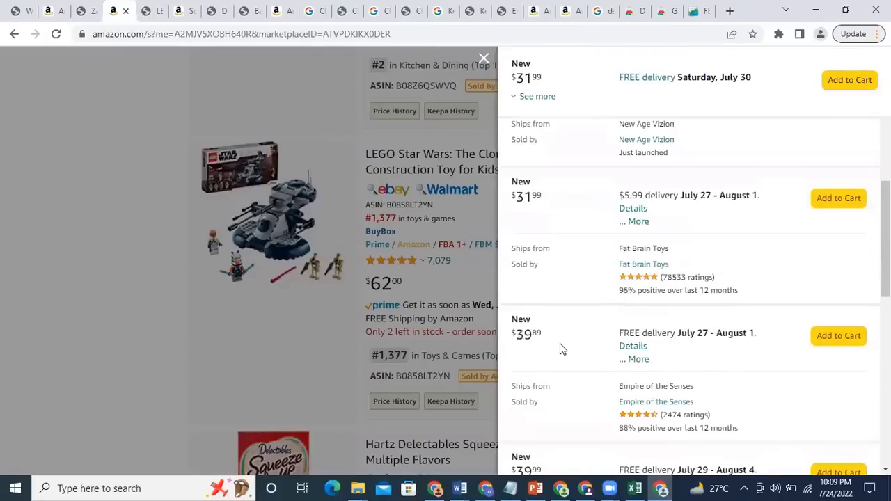
scroll(559, 343, "down", 1)
scroll(656, 308, "down", 1)
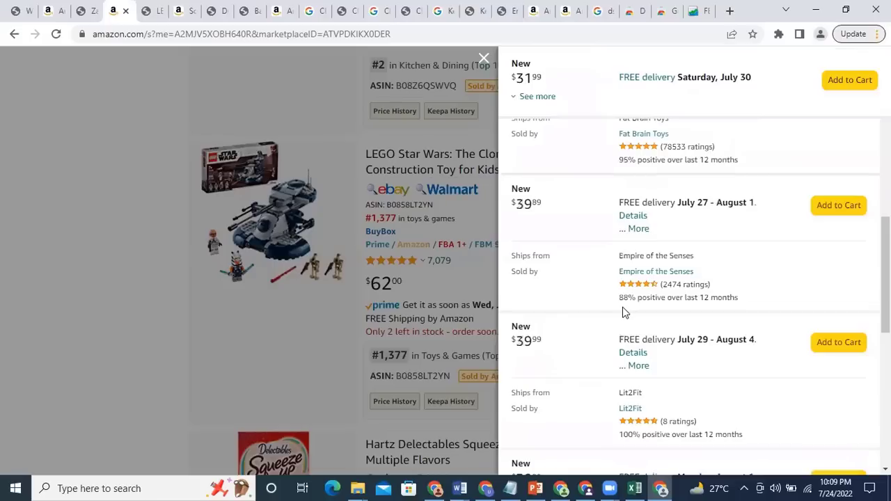
scroll(572, 280, "down", 1)
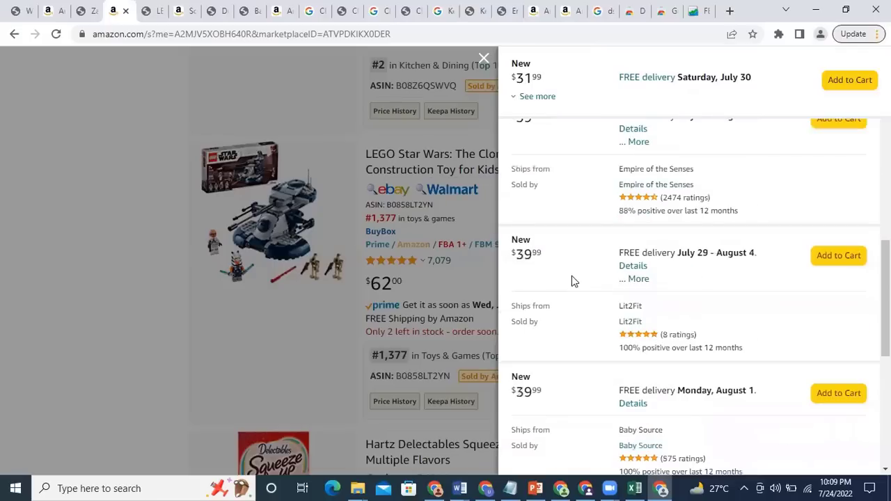
scroll(572, 281, "down", 1)
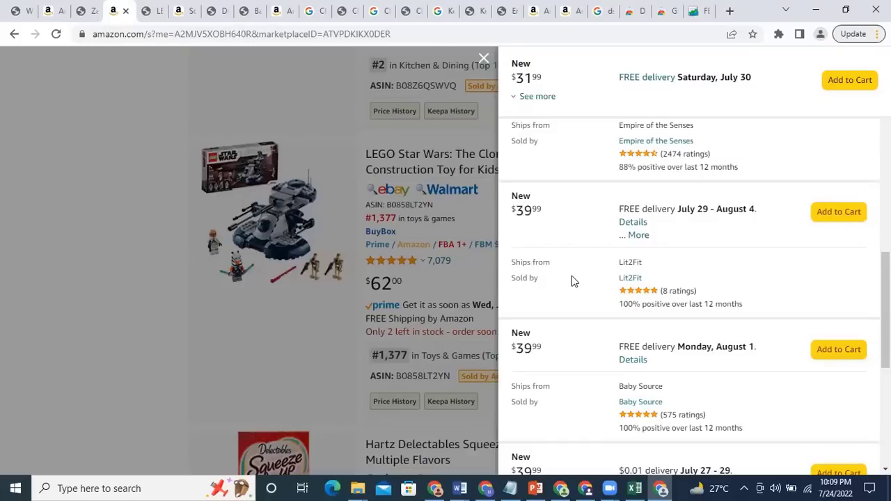
scroll(571, 278, "down", 1)
scroll(569, 278, "up", 3)
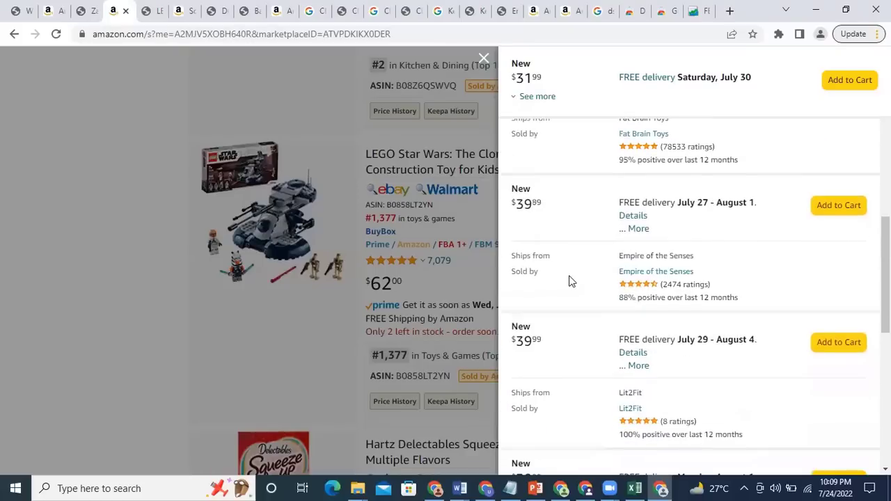
scroll(570, 279, "down", 4)
scroll(570, 281, "down", 4)
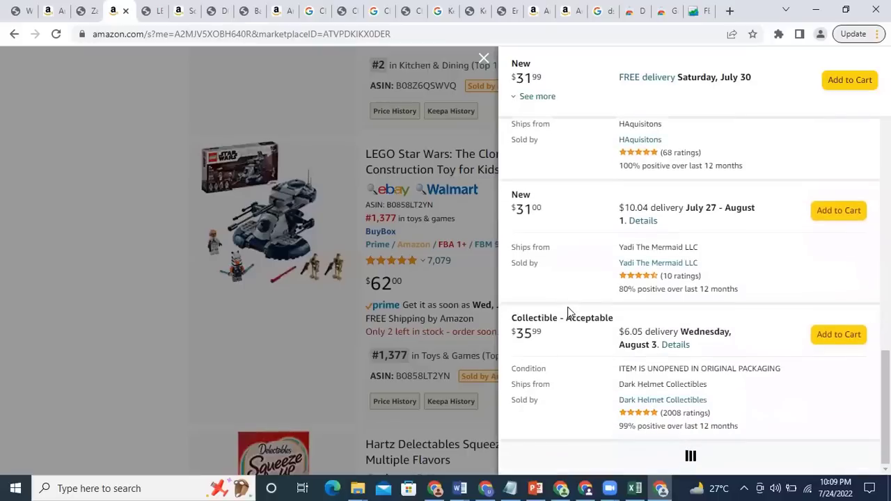
Step: Review the higher-priced LEGO tank offers through the end of the loaded list and load more offers
scroll(567, 312, "down", 9)
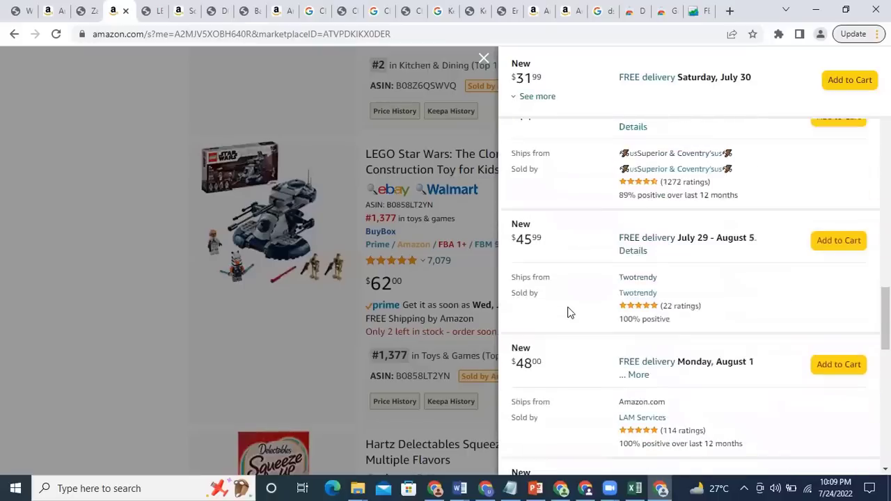
scroll(568, 313, "down", 10)
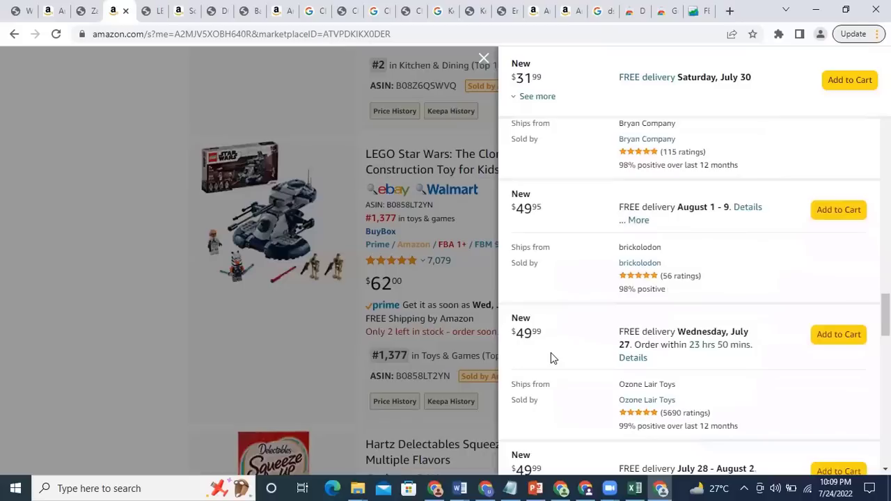
scroll(551, 352, "down", 5)
scroll(550, 353, "down", 8)
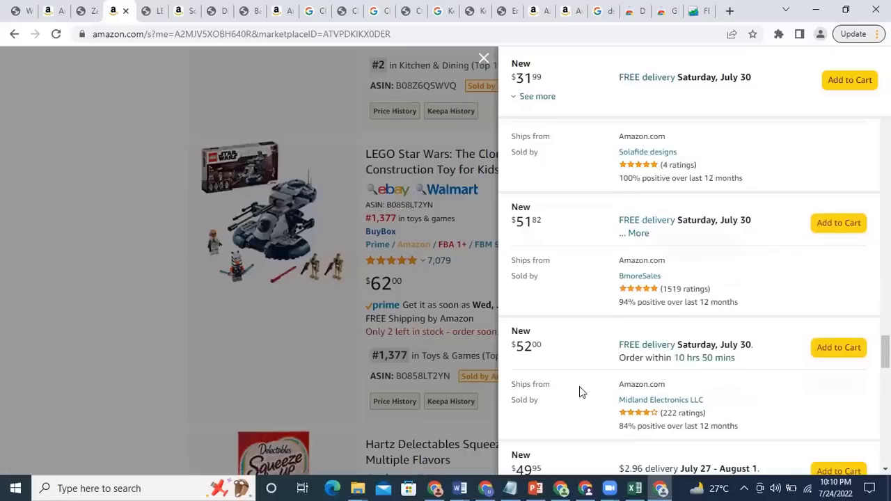
scroll(579, 388, "down", 8)
scroll(579, 388, "down", 5)
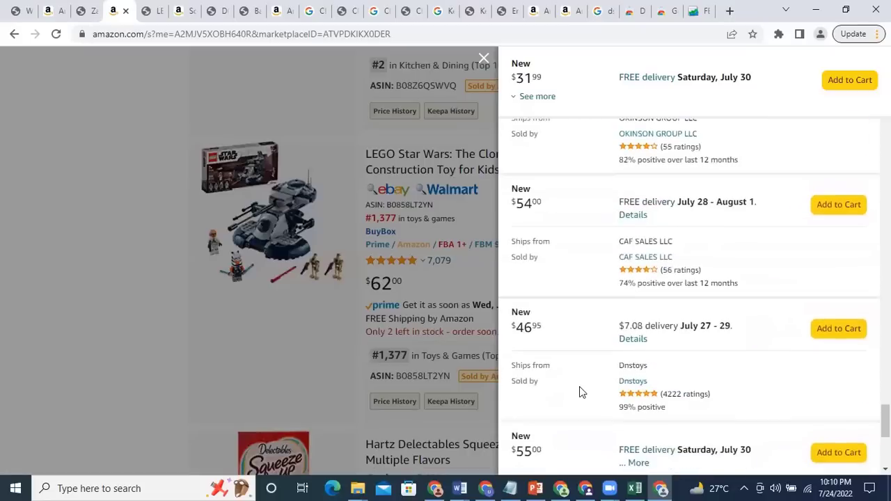
scroll(580, 388, "up", 3)
scroll(579, 388, "down", 2)
scroll(580, 386, "down", 5)
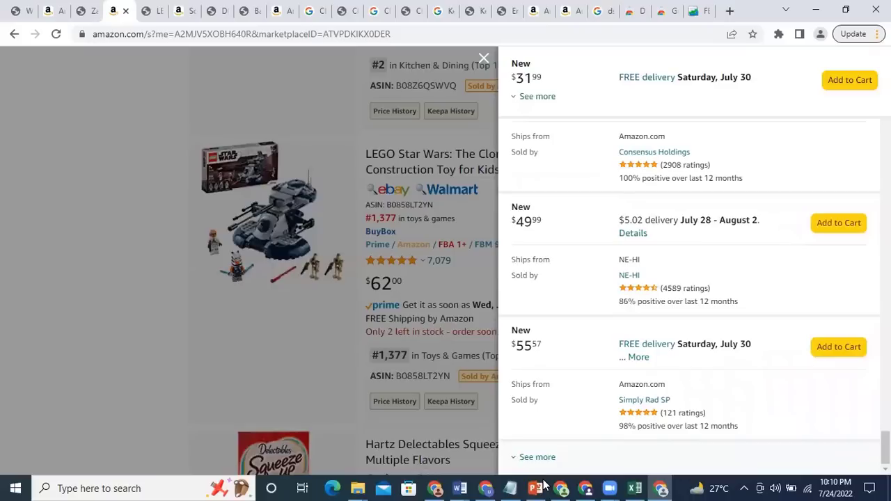
left_click(538, 457)
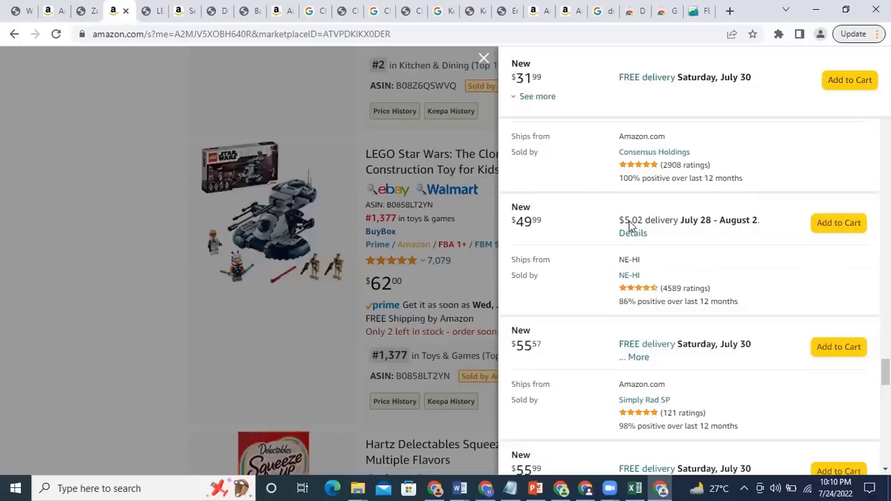
Step: Highlight the NE-HI offer's delivery fee and rating count, check the further offers and return to the list's start
left_click_drag(620, 221, 640, 220)
double_click(675, 290)
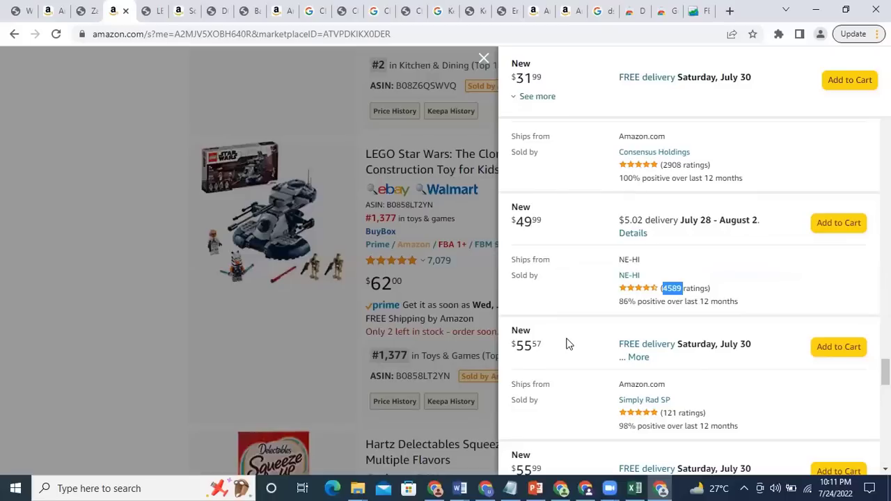
scroll(568, 343, "down", 8)
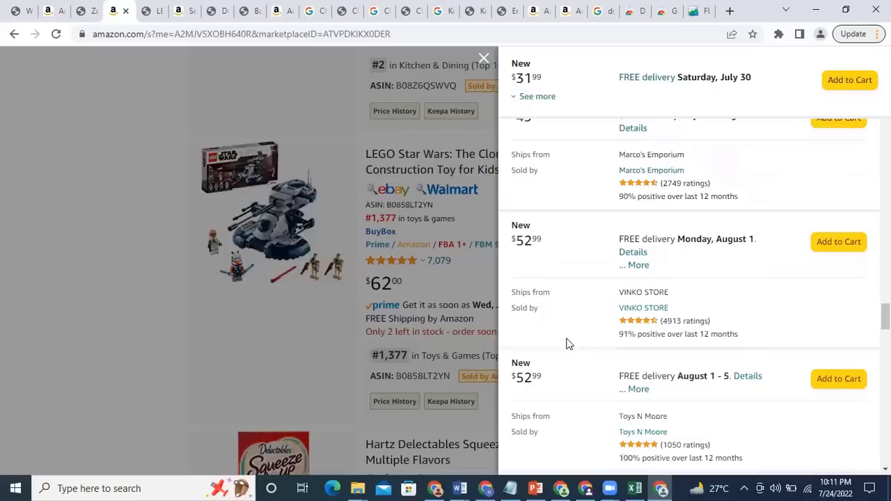
scroll(568, 343, "up", 10)
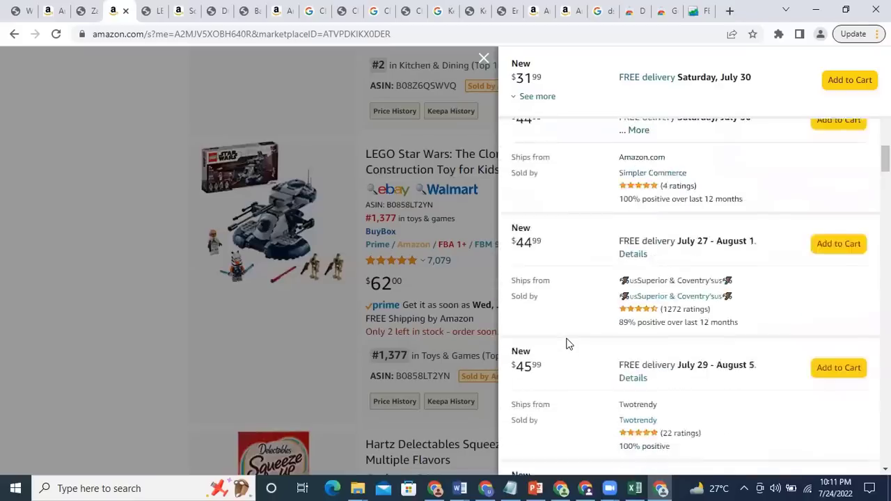
scroll(568, 344, "up", 4)
scroll(568, 344, "up", 3)
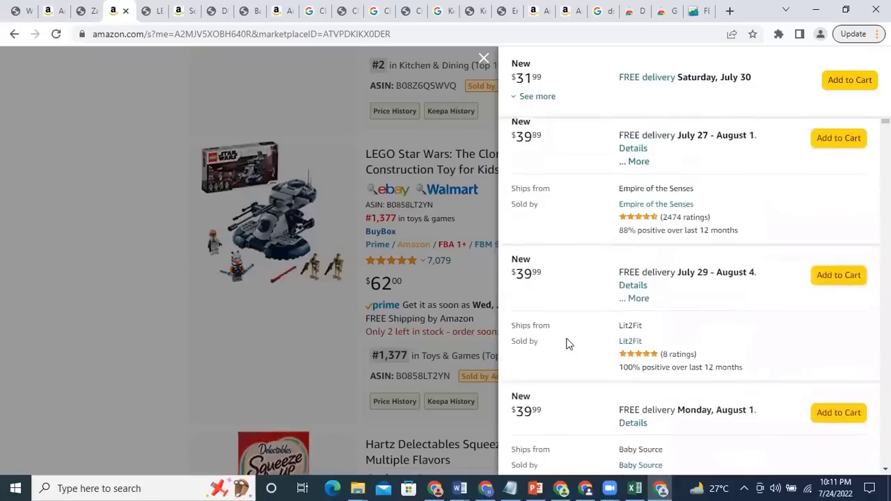
scroll(568, 343, "up", 6)
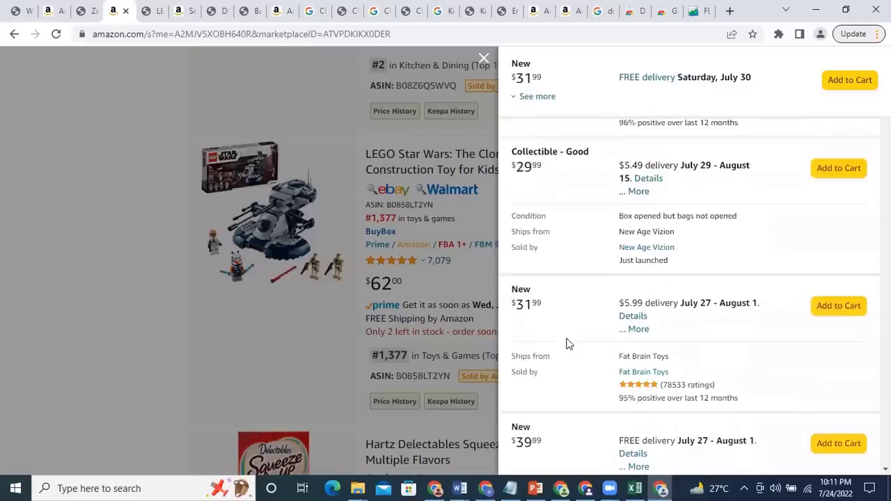
Step: Compare the Walmart LEGO tank price with the Amazon offers again and close the offers list
left_click(154, 11)
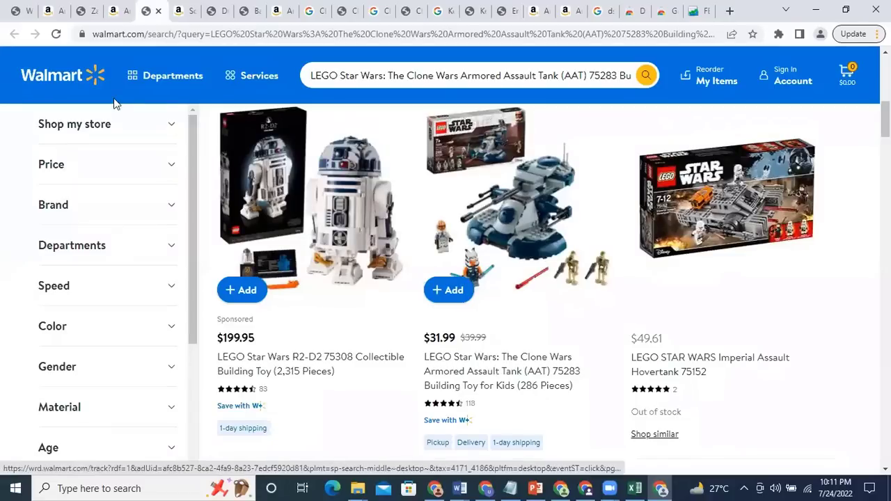
key("ctrl+shift+Tab")
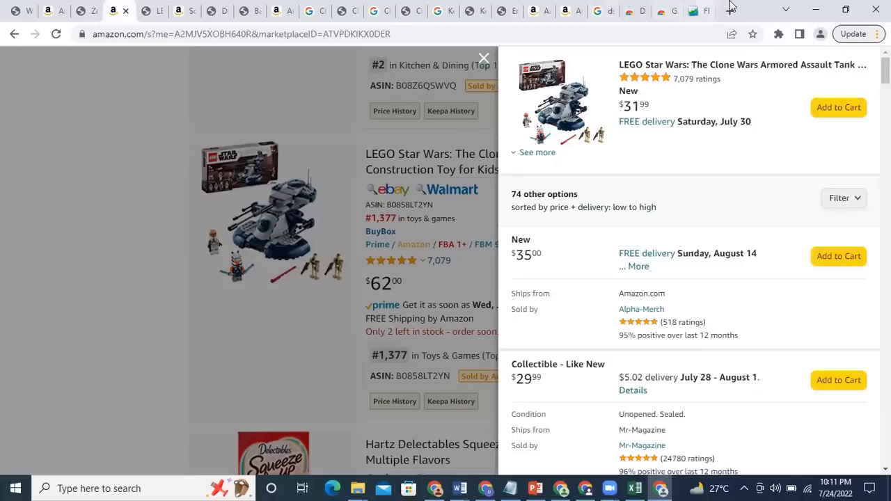
left_click(150, 10)
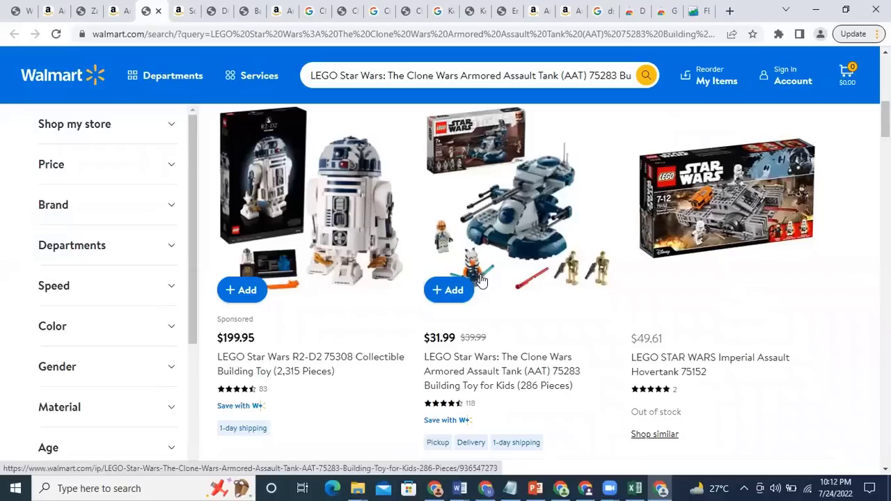
left_click(115, 12)
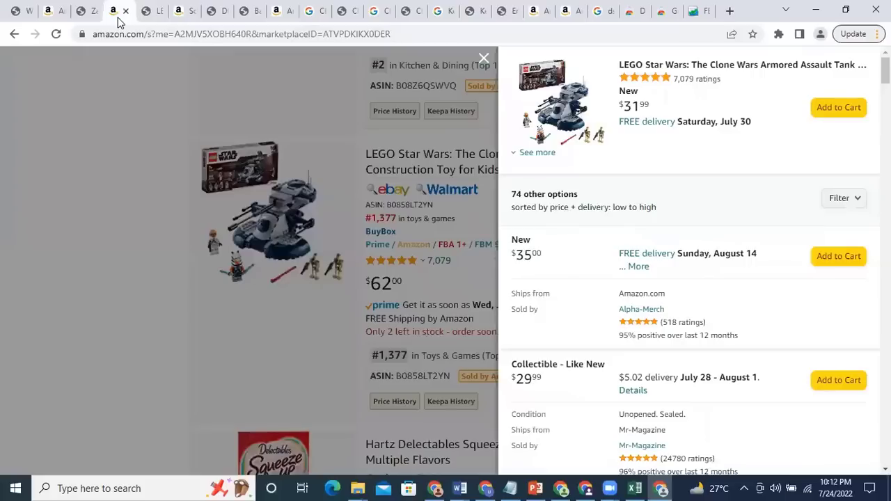
left_click(439, 282)
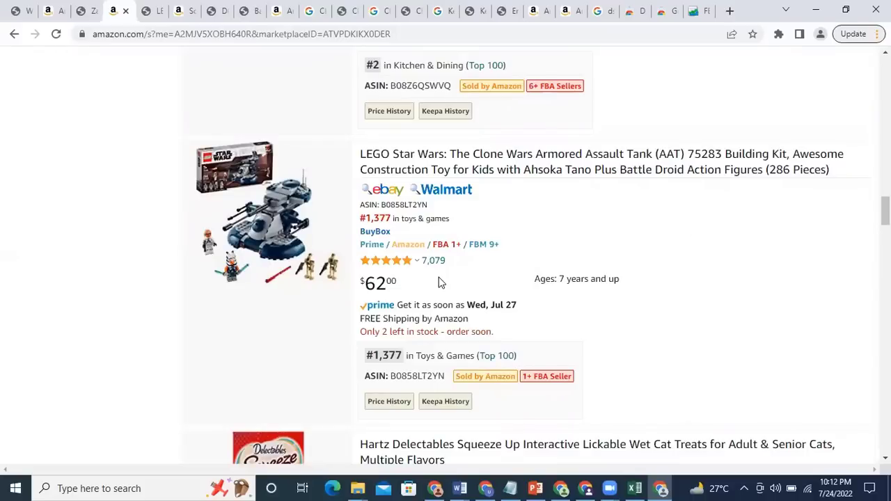
Step: Switch to the Excel profit sheet, set row 3's Amazon price to 53 and Walmart price to 32, and check the total profit
left_click(635, 488)
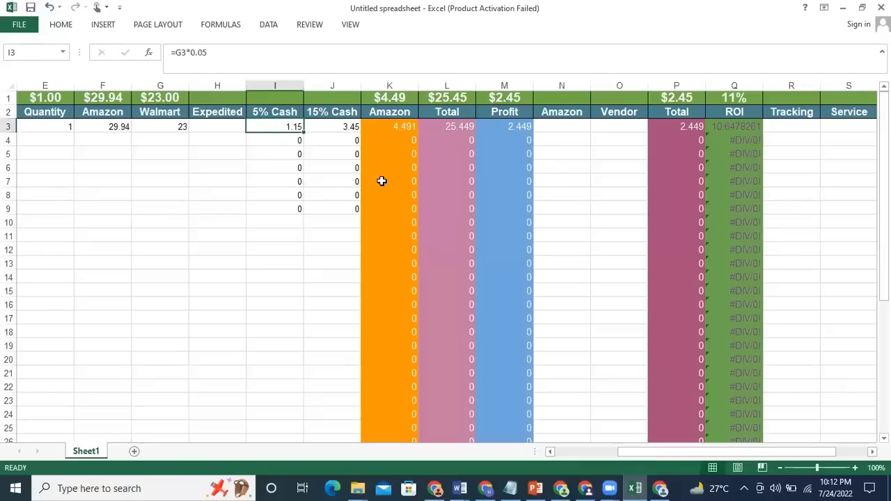
left_click(342, 126)
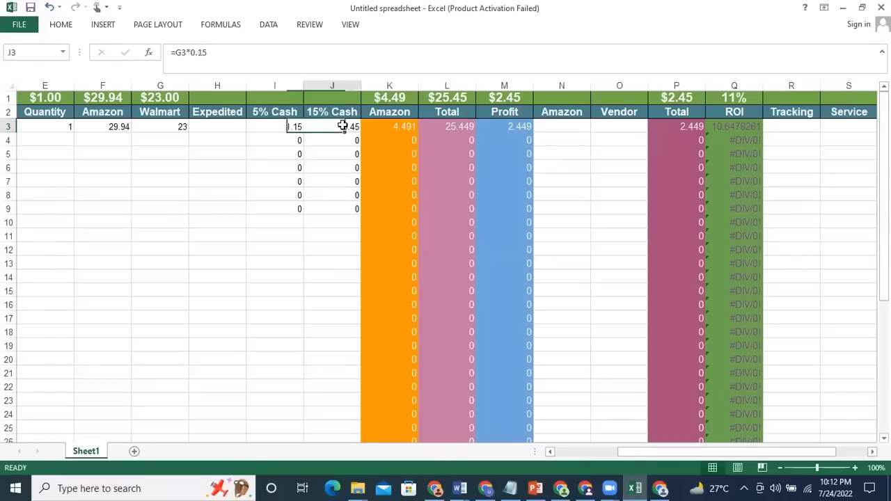
left_click(121, 127)
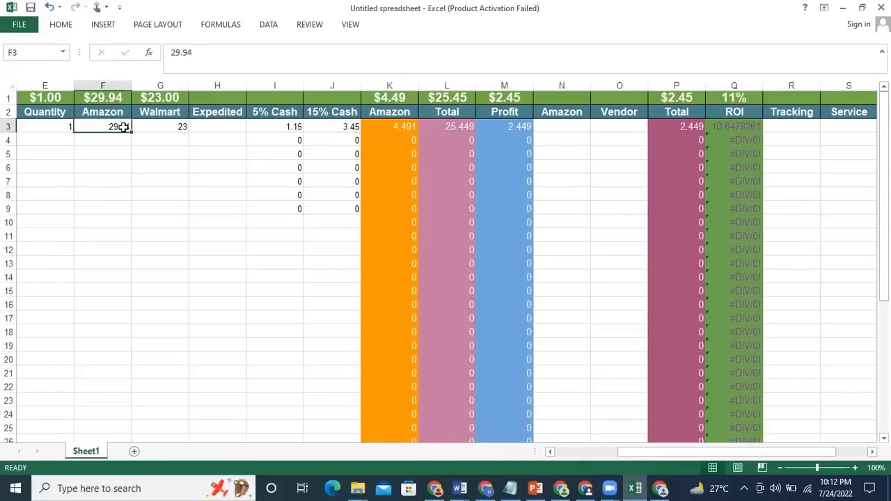
type("53")
left_click(171, 127)
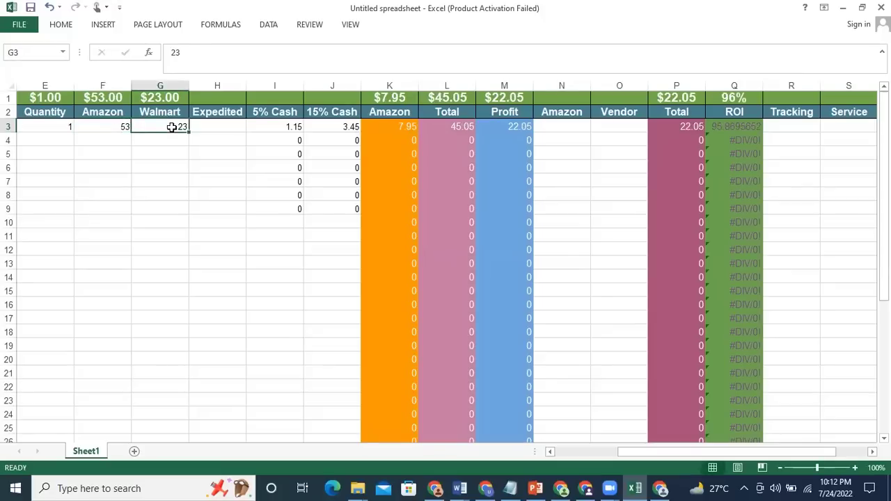
type("32")
left_click(185, 168)
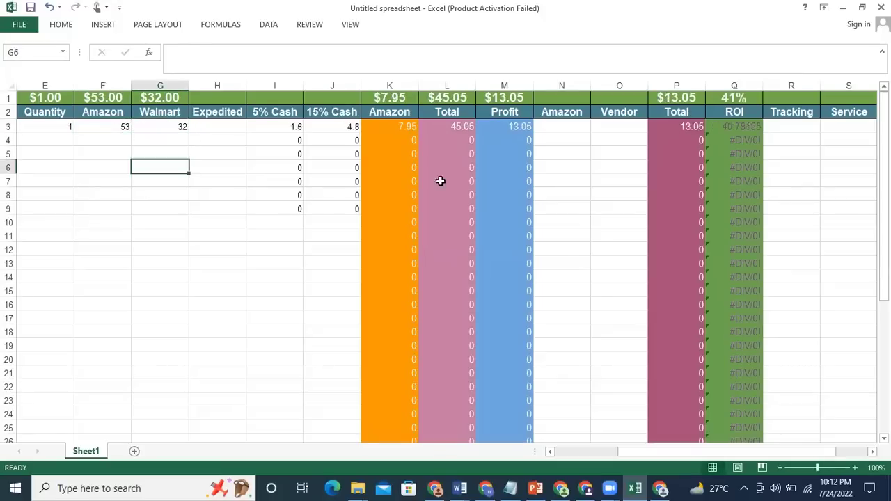
left_click(671, 129)
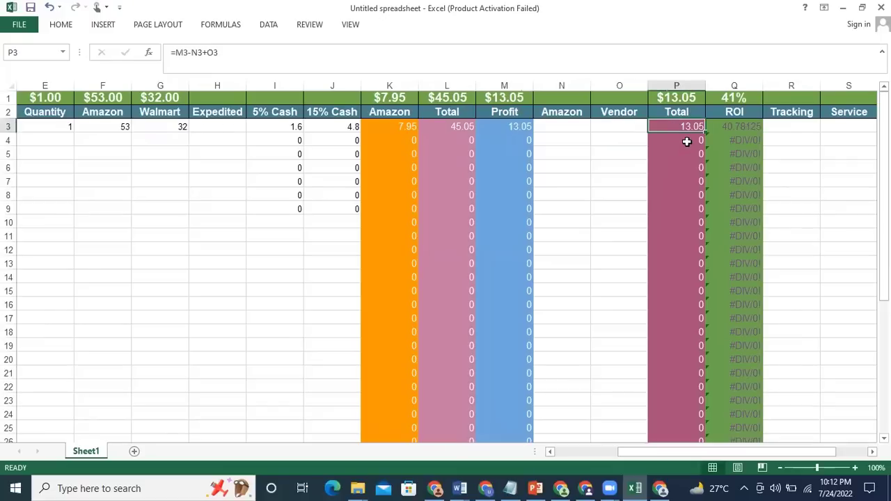
left_click(115, 135)
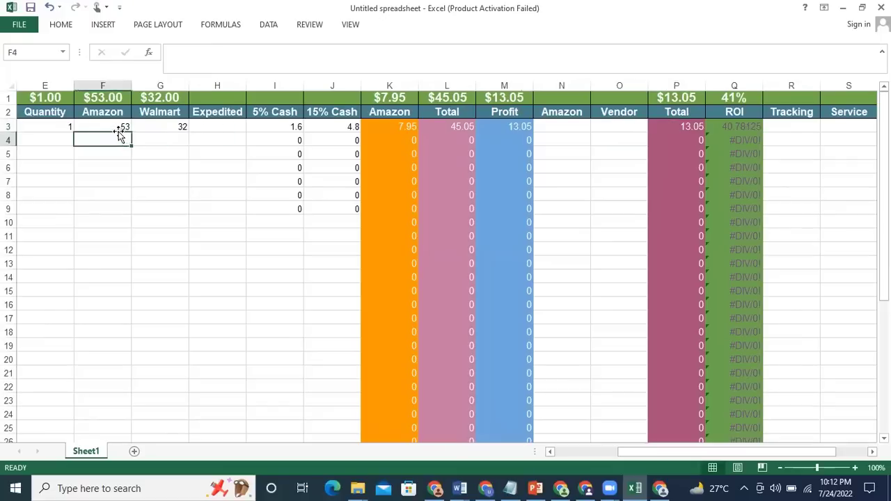
Step: Set row 3's Amazon price to 44 in the profit sheet and check the row's total profit
left_click(120, 125)
type("44")
left_click(116, 179)
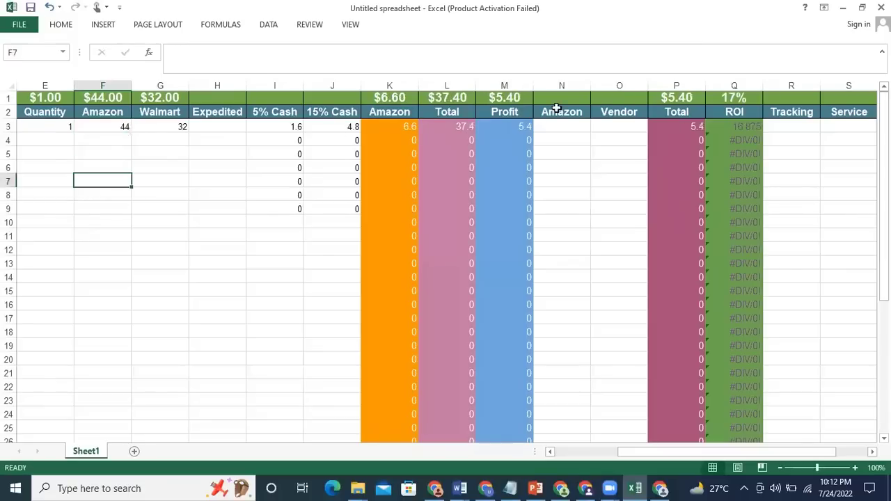
left_click(687, 152)
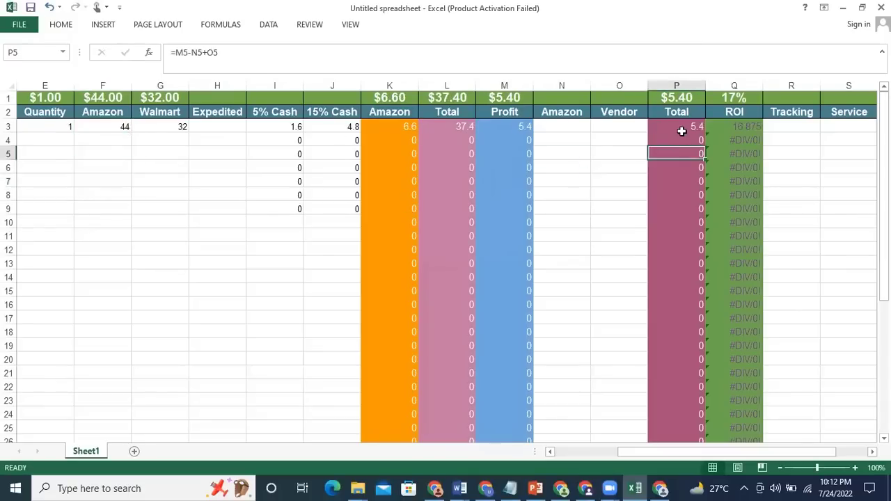
left_click(683, 132)
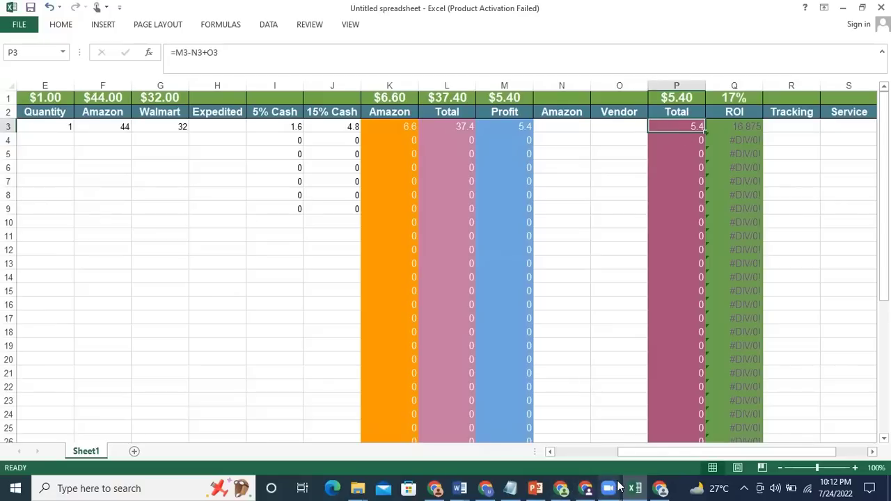
Step: Switch to Chrome, add the LEGO Clone Wars Armored Assault Tank from the Walmart search results to the cart and open the cart
left_click(658, 488)
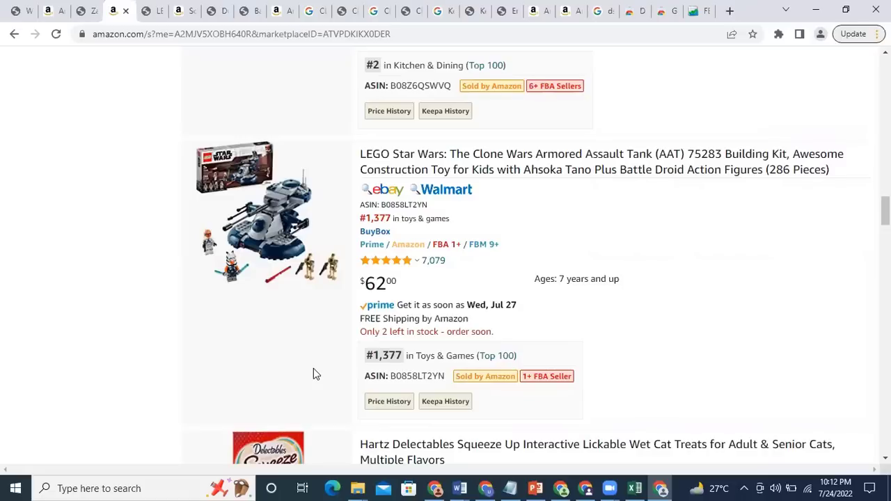
left_click(145, 8)
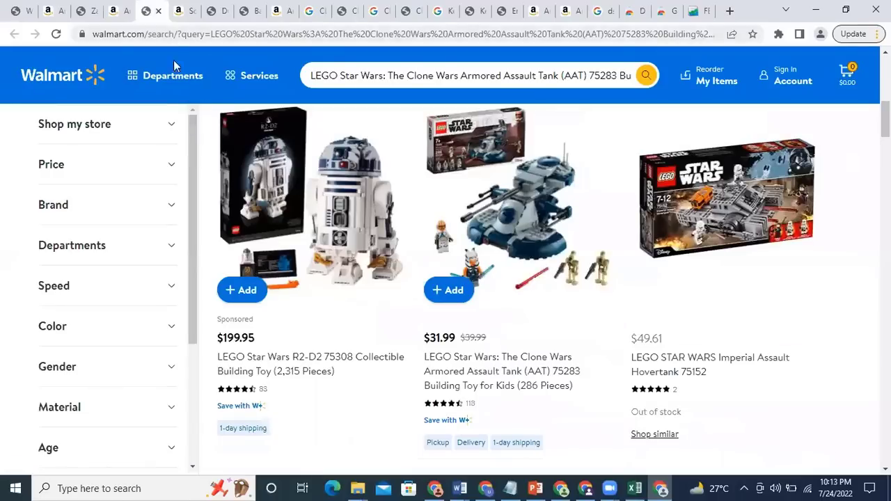
left_click(449, 291)
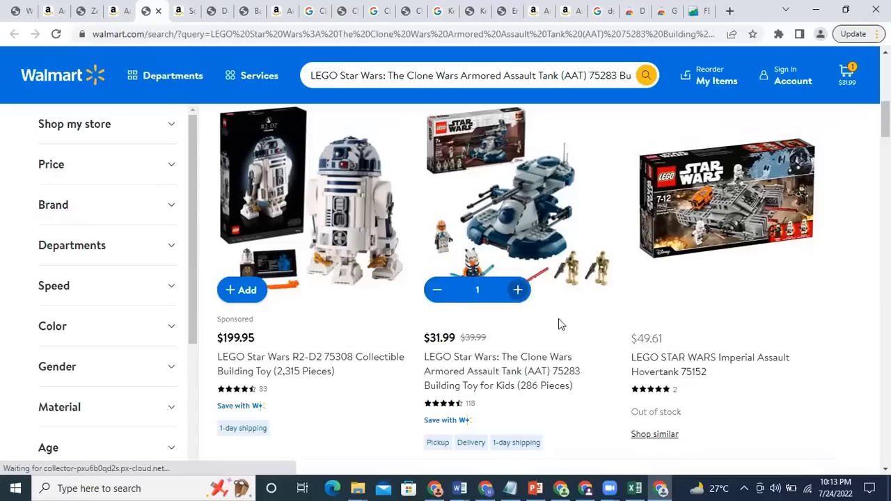
left_click(759, 119)
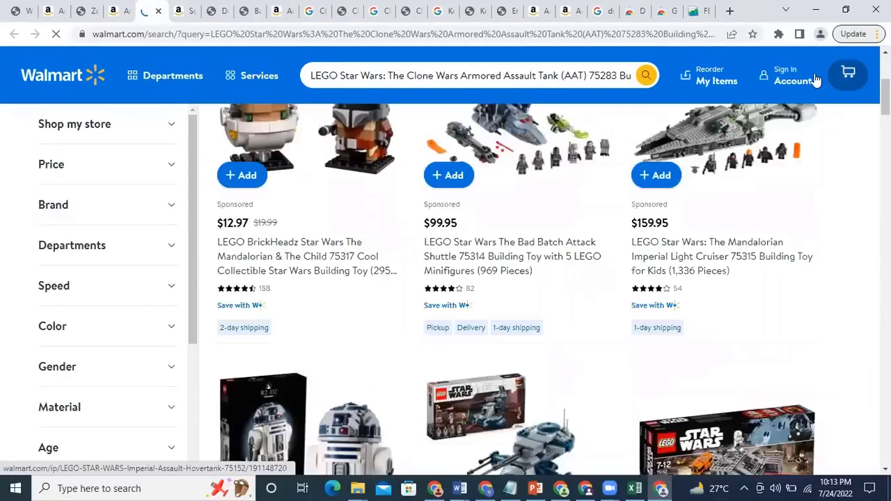
scroll(622, 232, "up", 4)
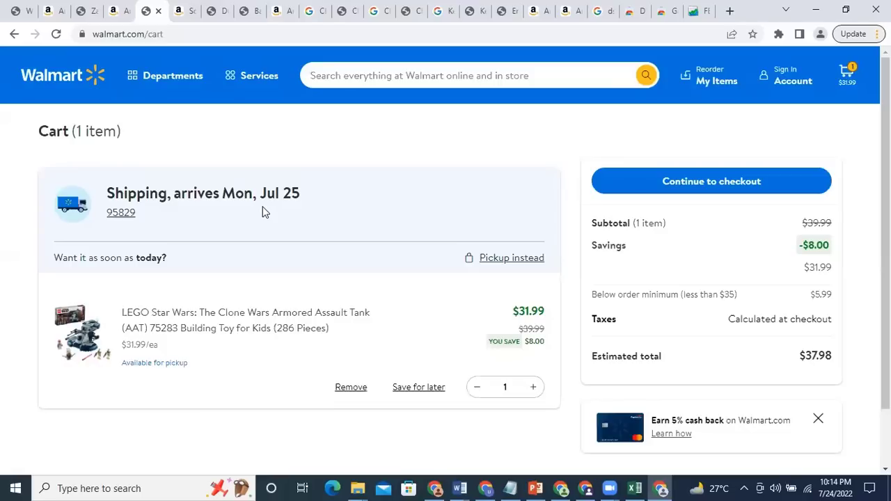
Step: Proceed to Walmart checkout, copy the sign-in page's address and load it in the new tab of the other Chrome profile
left_click(689, 180)
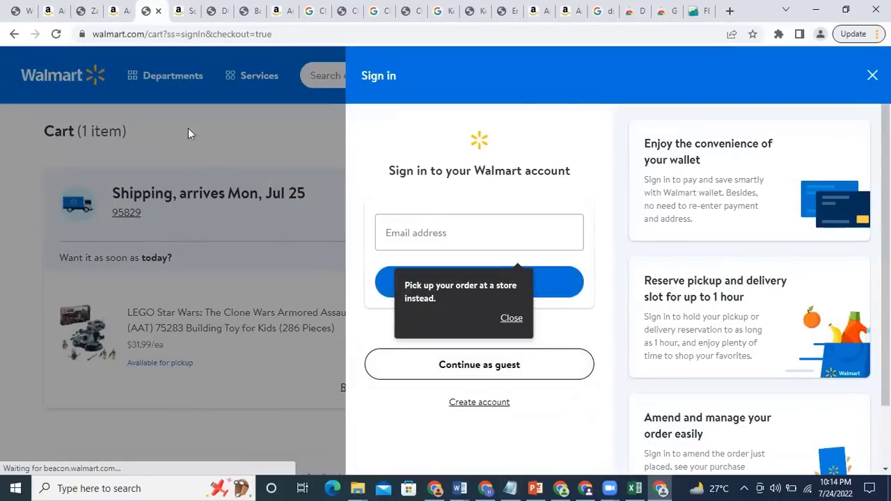
left_click(197, 35)
key("ctrl+c")
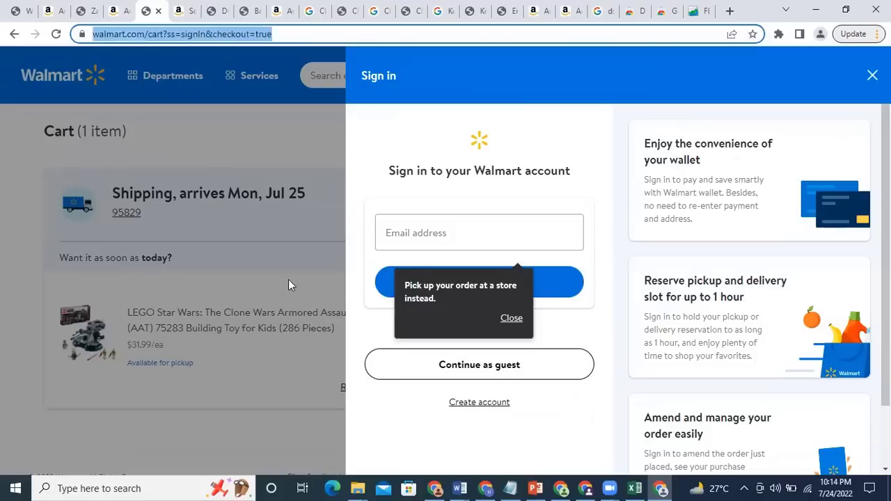
left_click(488, 488)
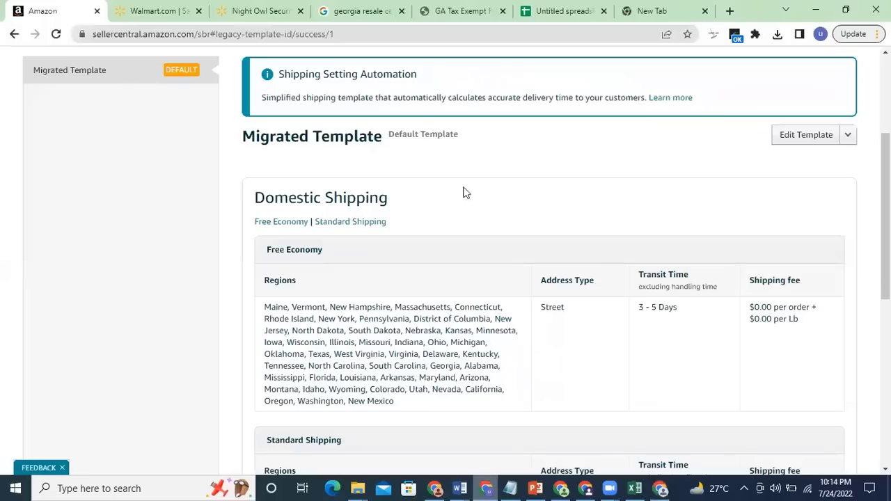
left_click(649, 10)
key("ctrl+v")
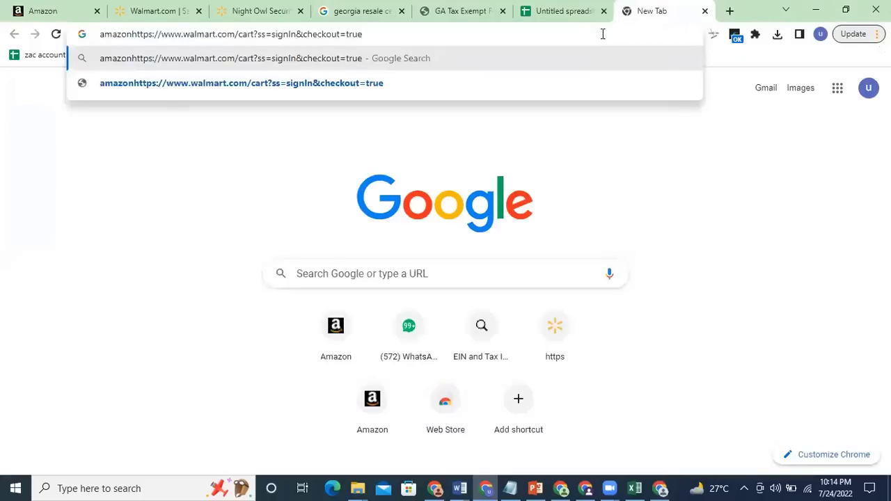
key("Return")
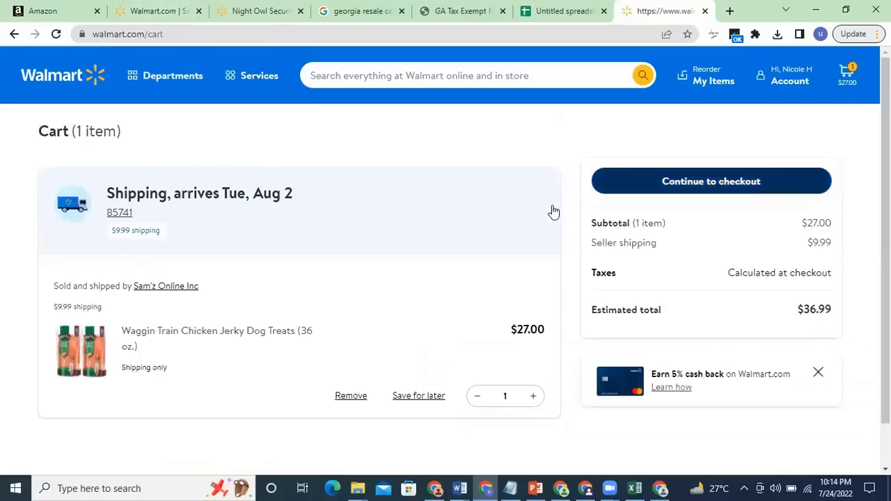
Step: Review the checkout page for the dog treats order and leave it to return to the Walmart cart
left_click(129, 213)
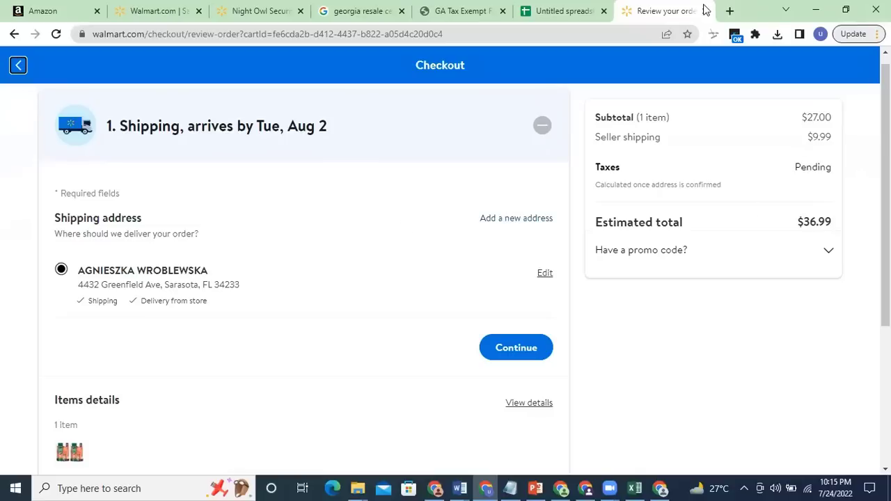
left_click(730, 11)
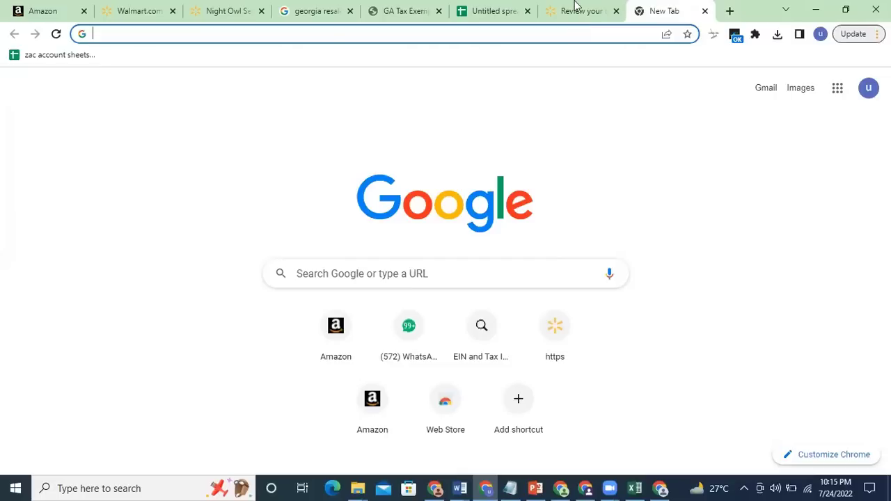
left_click(575, 8)
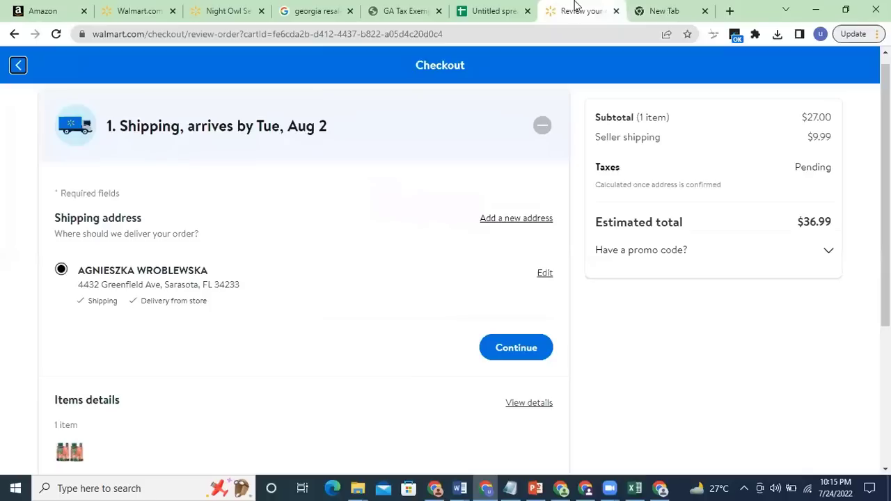
left_click(20, 65)
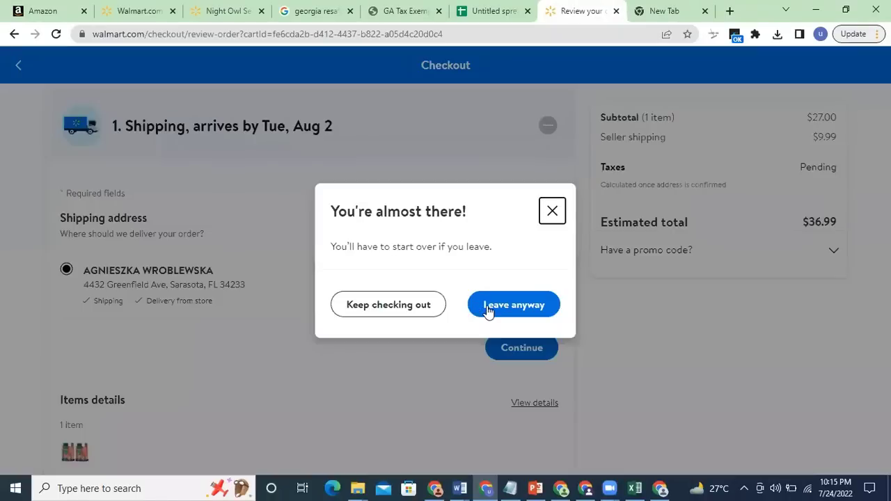
left_click(487, 309)
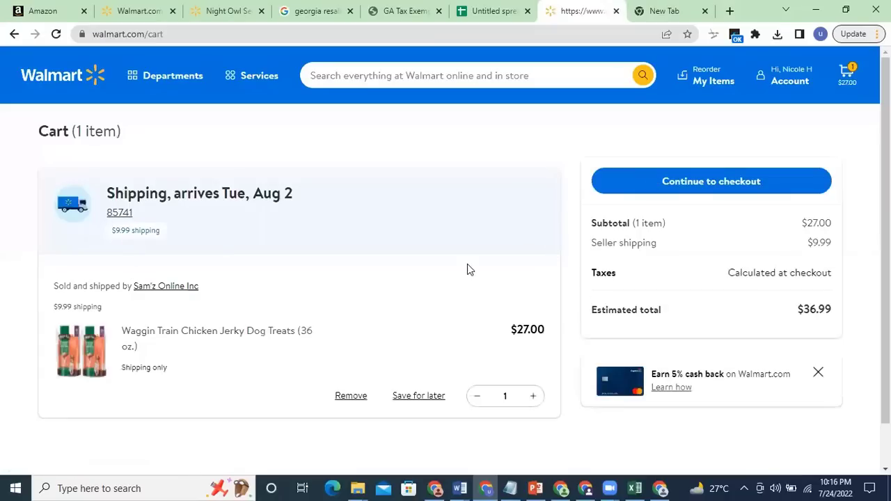
Step: Highlight the 5% cash back offer on the Walmart cart page and clear the highlight
scroll(678, 359, "down", 1)
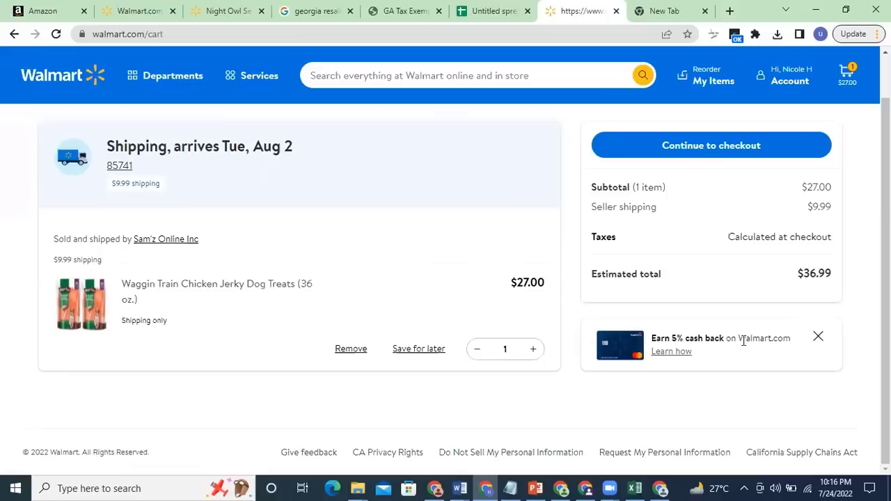
left_click_drag(743, 340, 672, 339)
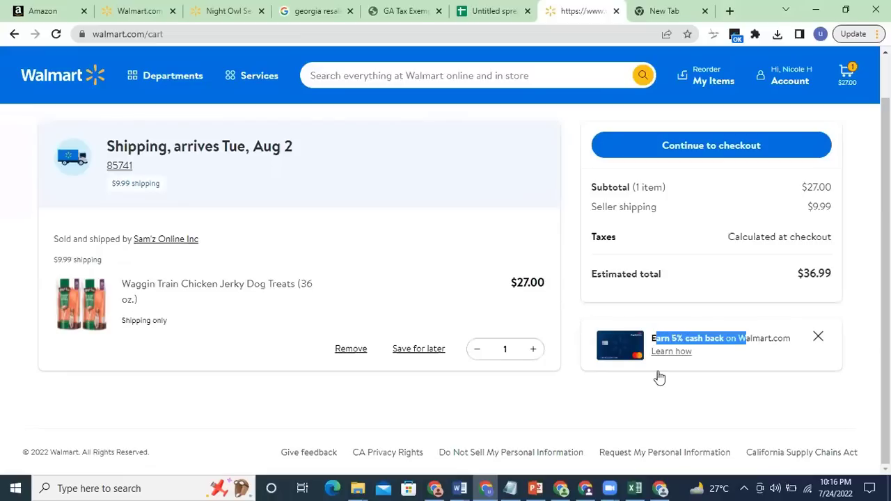
left_click(727, 215)
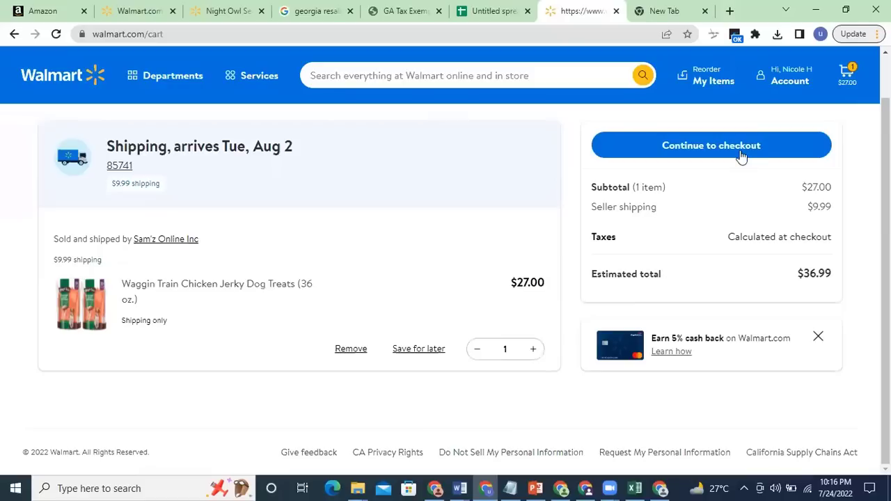
Step: Continue to checkout for the dog treats and open the form for adding a new shipping address
left_click(741, 150)
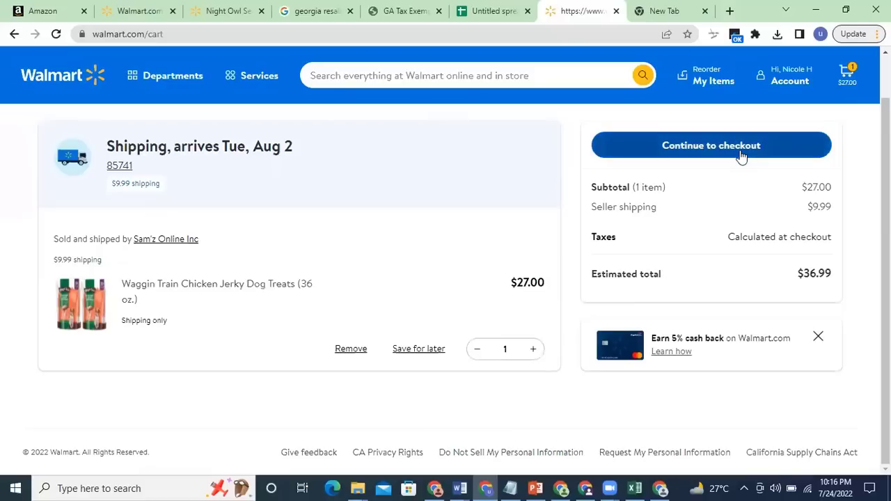
left_click(717, 155)
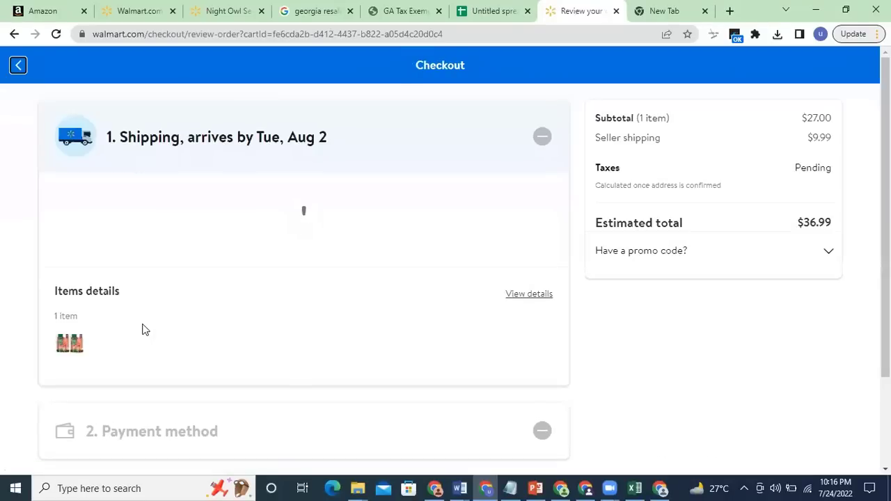
scroll(142, 330, "down", 1)
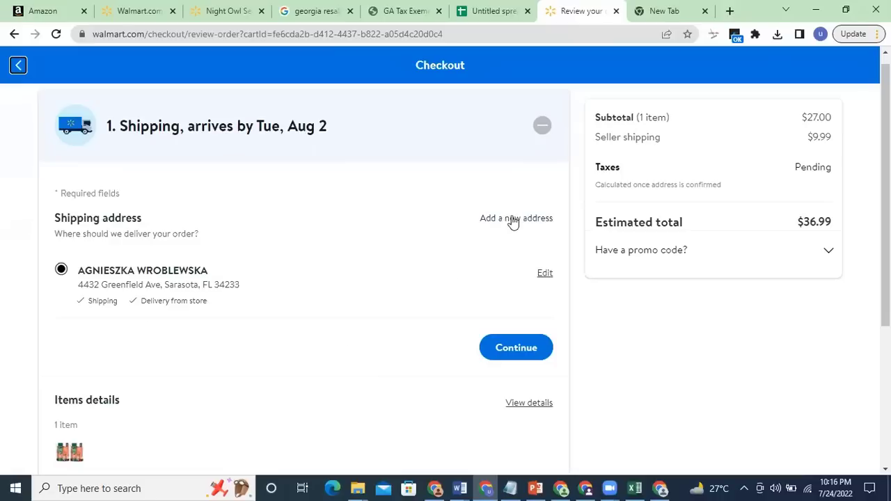
scroll(219, 376, "down", 3)
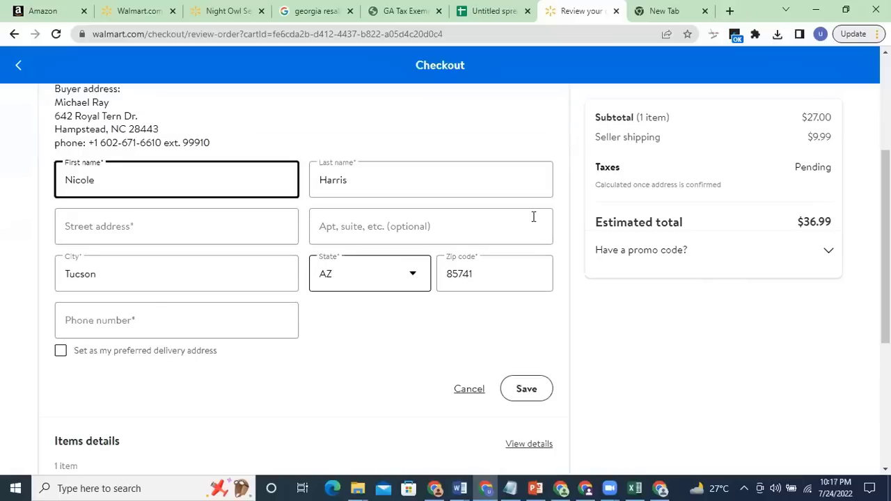
scroll(480, 164, "up", 2)
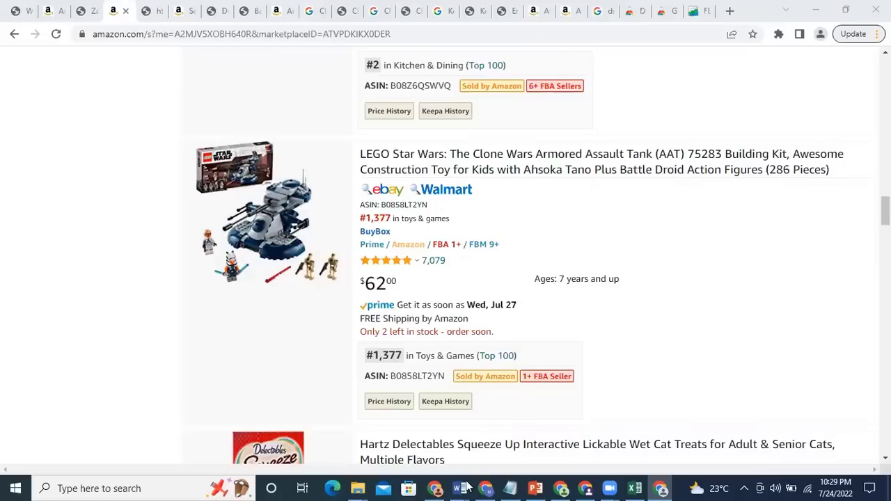
Step: Open the Notepad list of product codes and copy the ASIN B01HXY7QHU
left_click(501, 479)
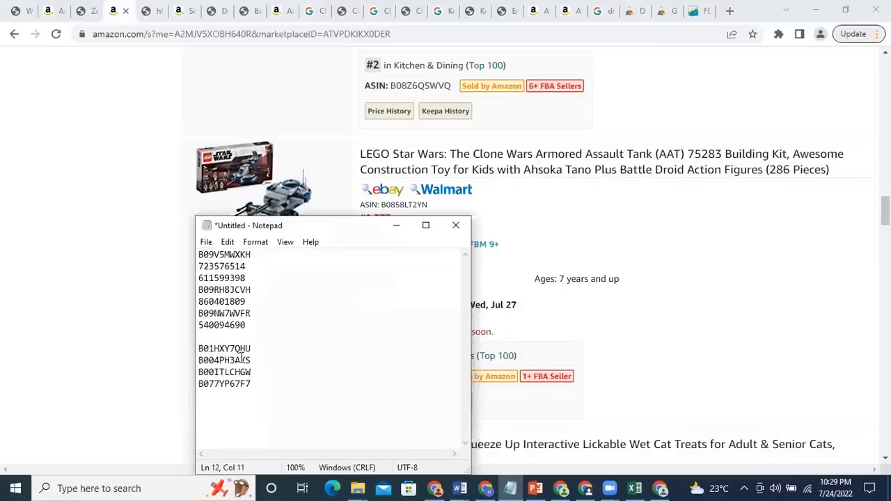
double_click(240, 349)
key("ctrl+c")
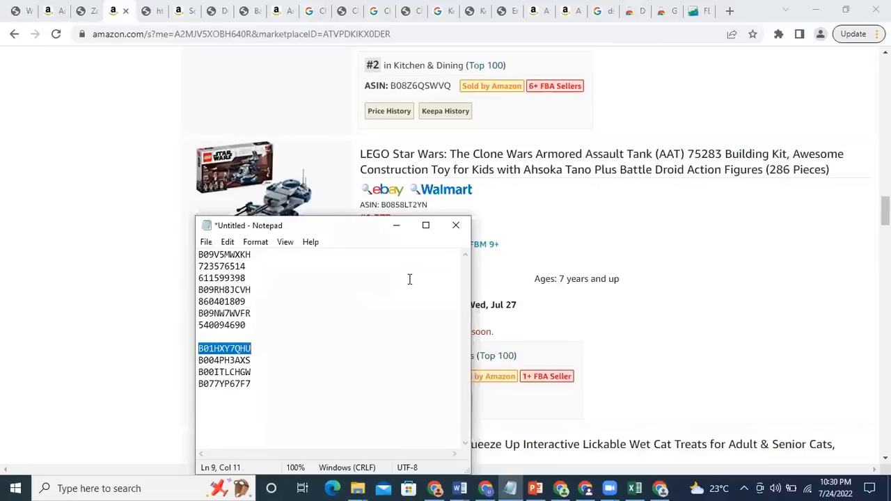
Step: Open the Amazon home page, search for the copied ASIN B01HXY7QHU and look through the results
scroll(604, 194, "up", 12)
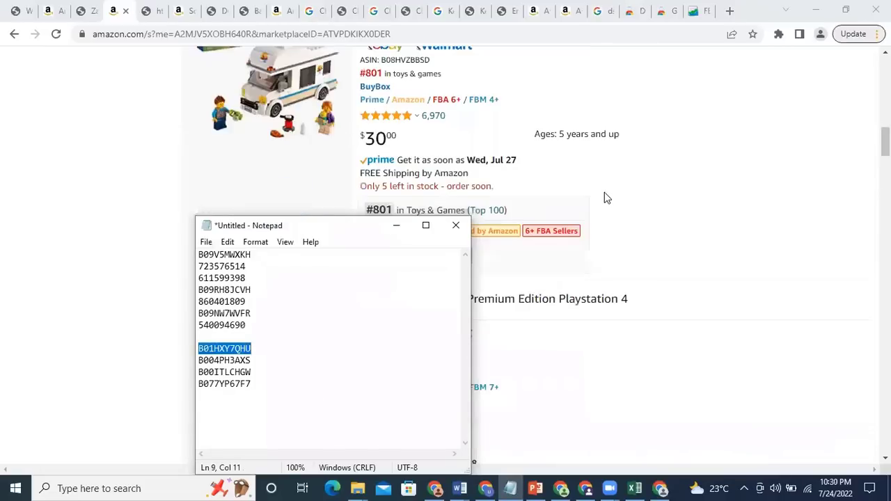
scroll(224, 74, "up", 10)
scroll(56, 74, "up", 3)
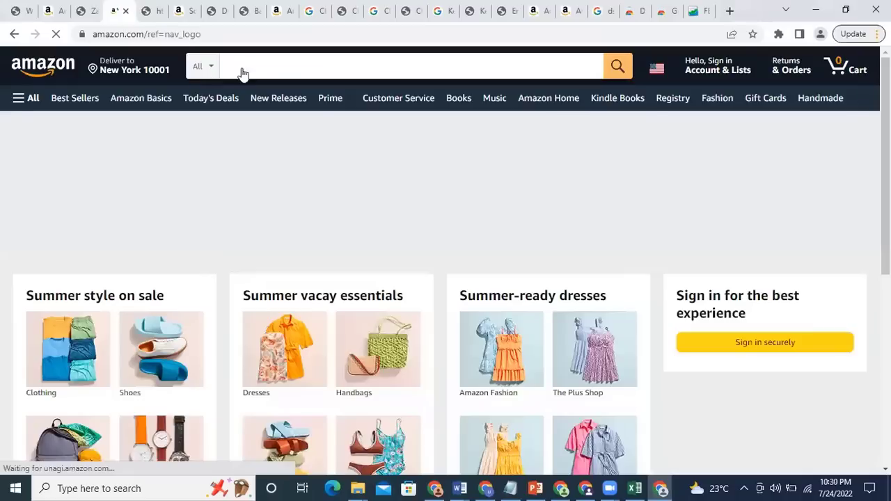
left_click(255, 66)
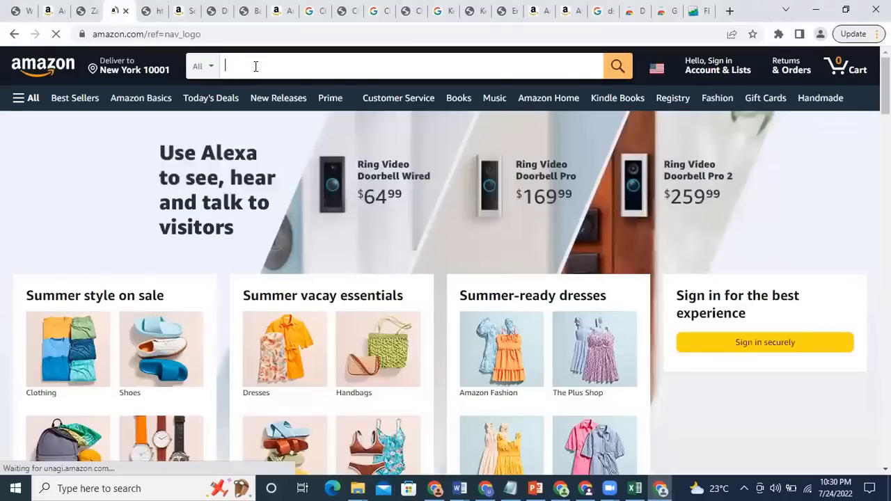
key("ctrl+v")
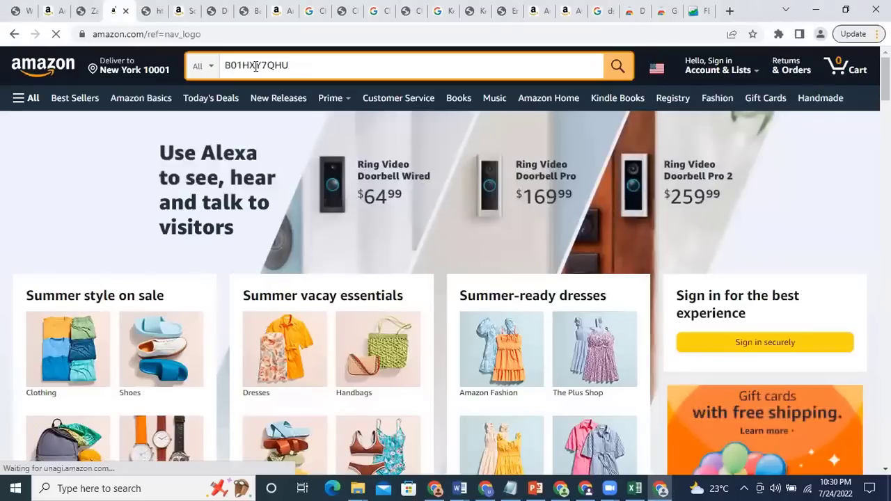
key("Return")
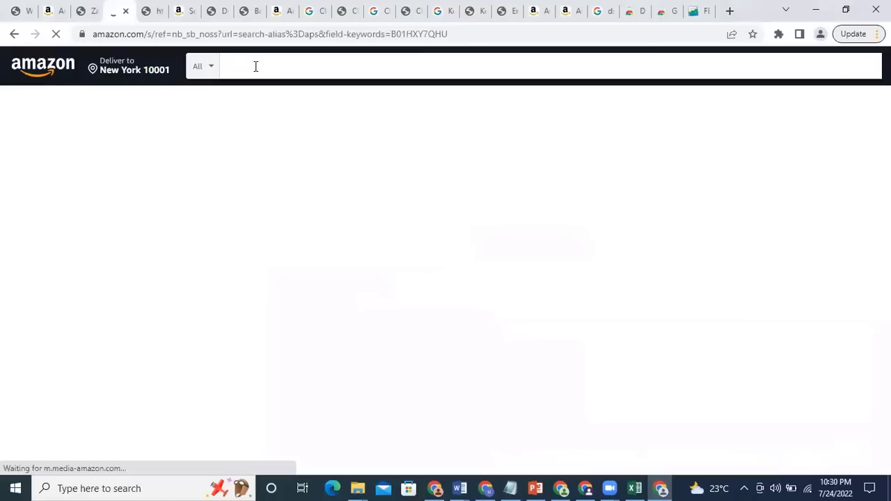
scroll(394, 247, "down", 5)
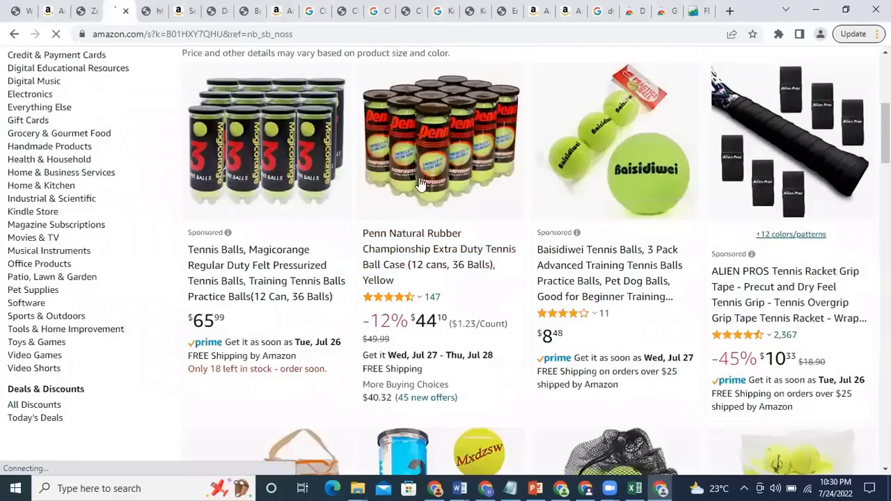
scroll(310, 164, "down", 1)
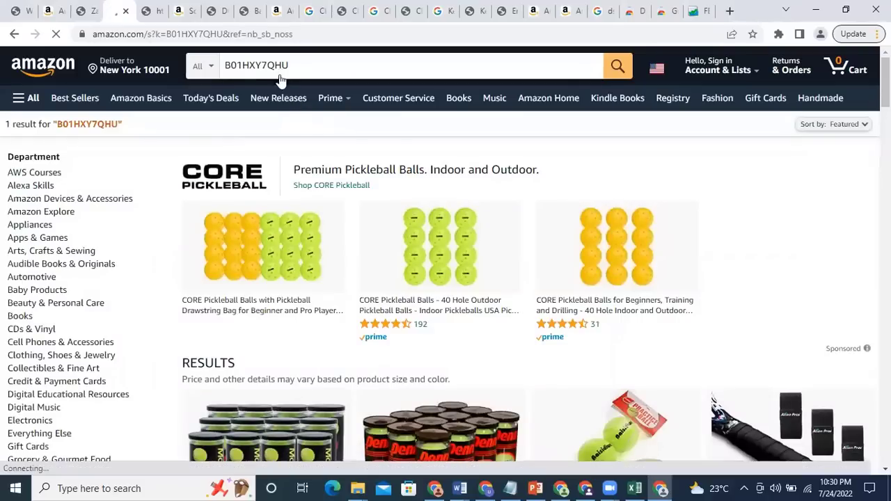
Step: Pin the DS Amazon Quick View and Grabley - Product Search Tools extensions to the browser toolbar
scroll(281, 86, "down", 3)
left_click(779, 34)
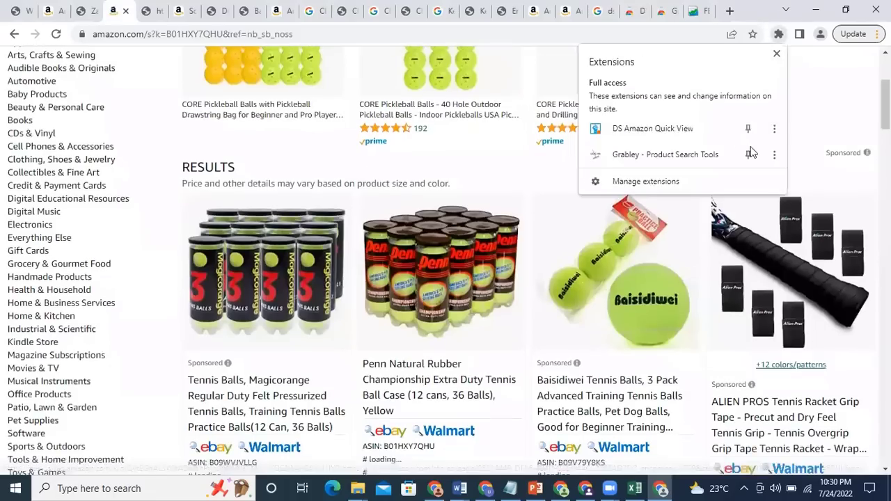
left_click(748, 154)
scroll(479, 285, "down", 5)
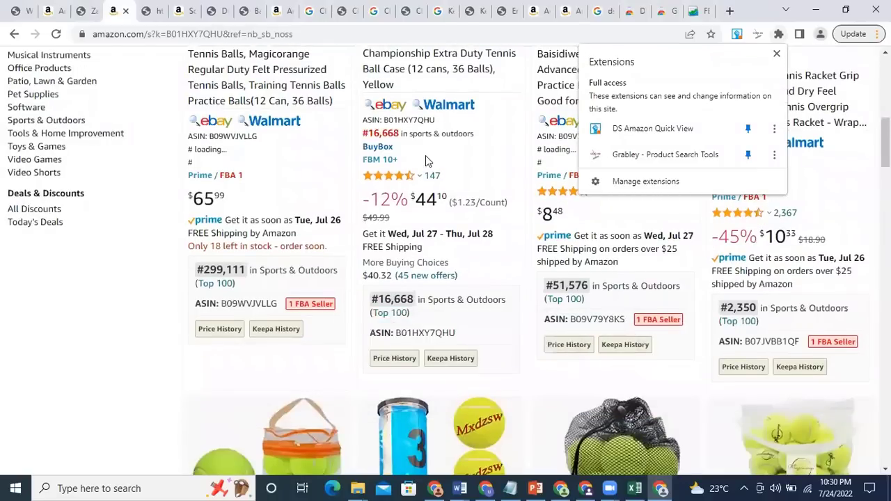
Step: Launch the Walmart lookup for the Penn 12-can tennis ball case and return to the Amazon results
scroll(449, 244, "up", 2)
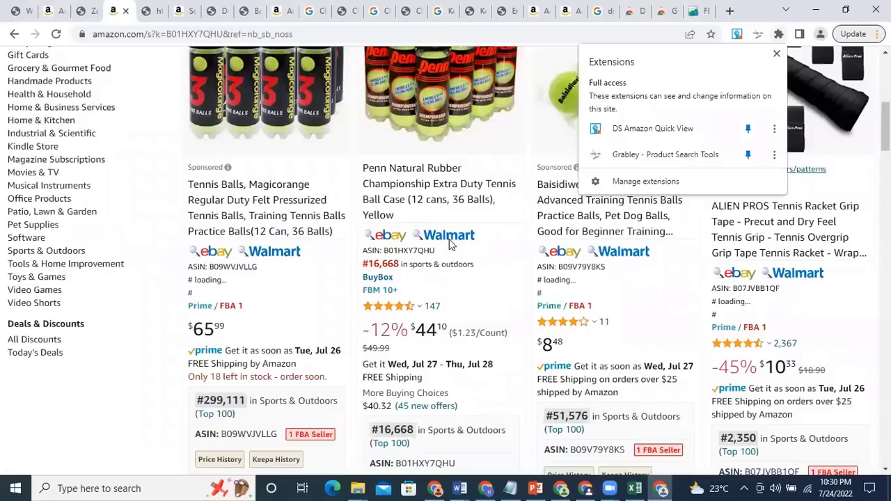
left_click(440, 278)
left_click(440, 278)
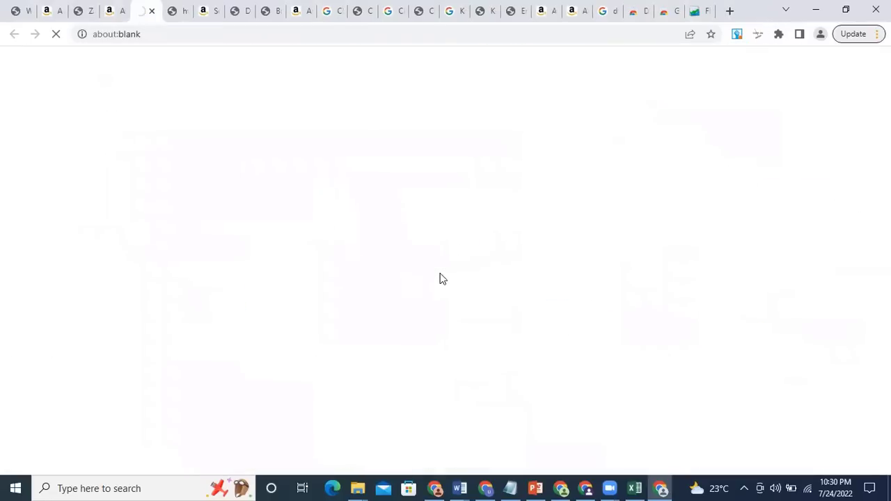
left_click(114, 10)
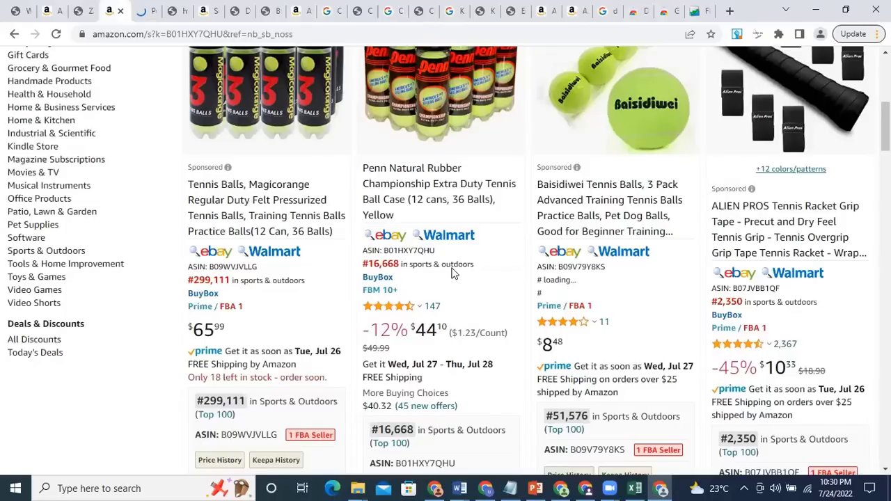
Step: Review the Penn tennis ball case's rank and offer details in the Amazon results and open its product page
scroll(453, 274, "down", 2)
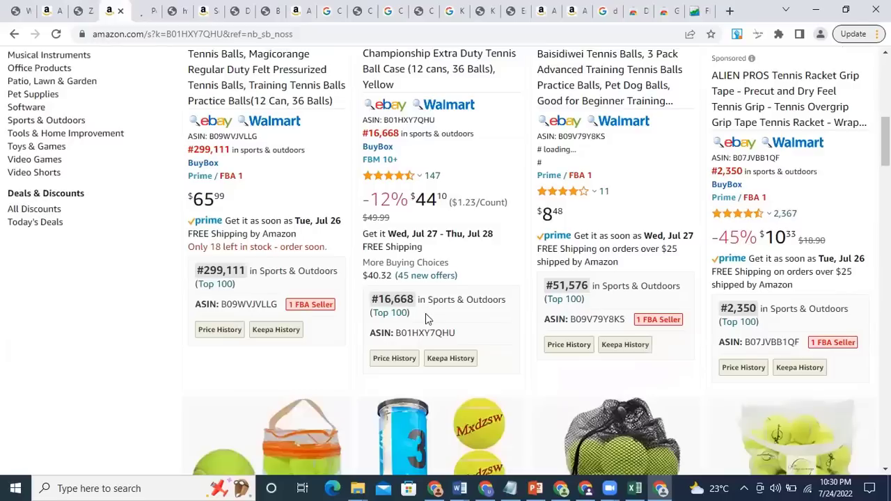
scroll(431, 184, "up", 2)
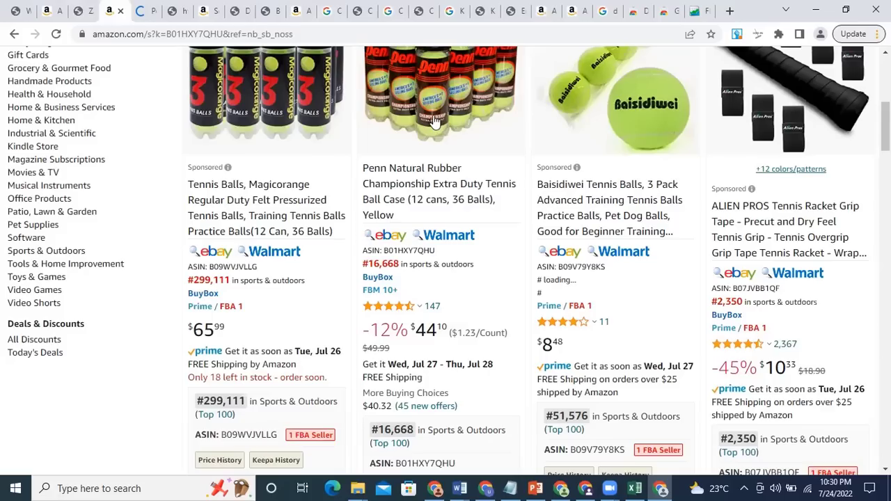
left_click(433, 122)
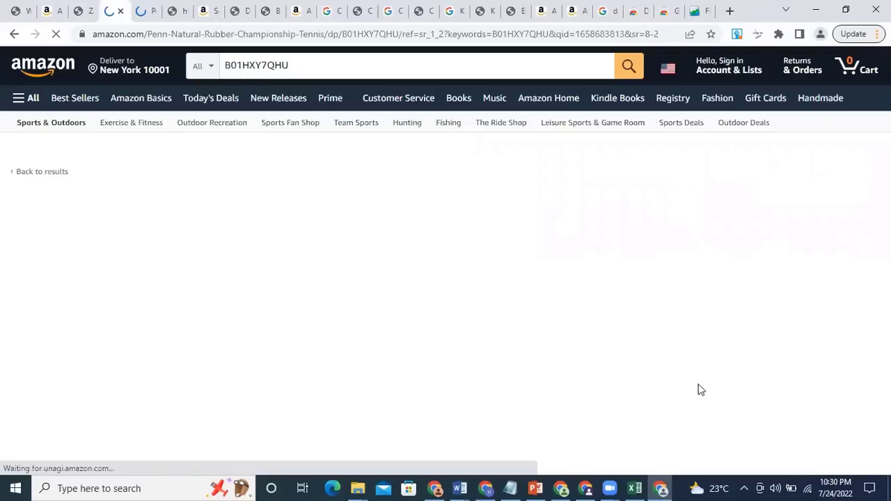
Step: Open the list of new offers for the Penn tennis ball case, compare the sellers' prices and ratings, and close the list
scroll(786, 300, "down", 4)
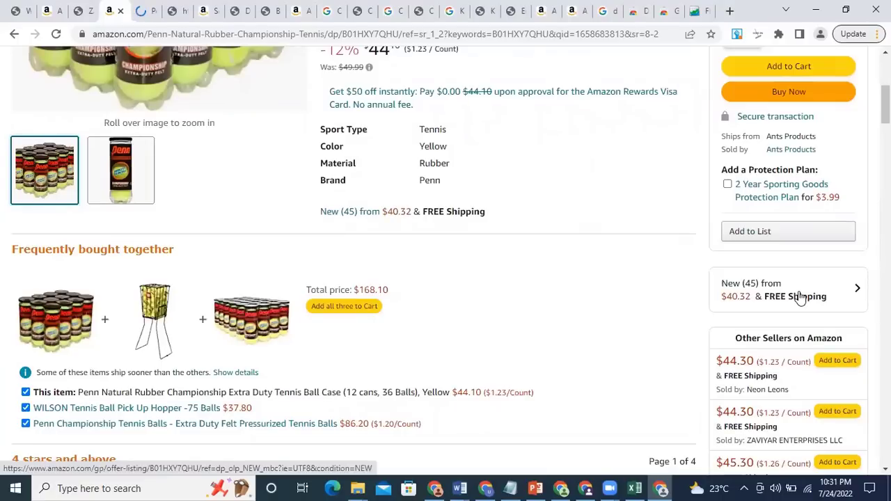
left_click(800, 296)
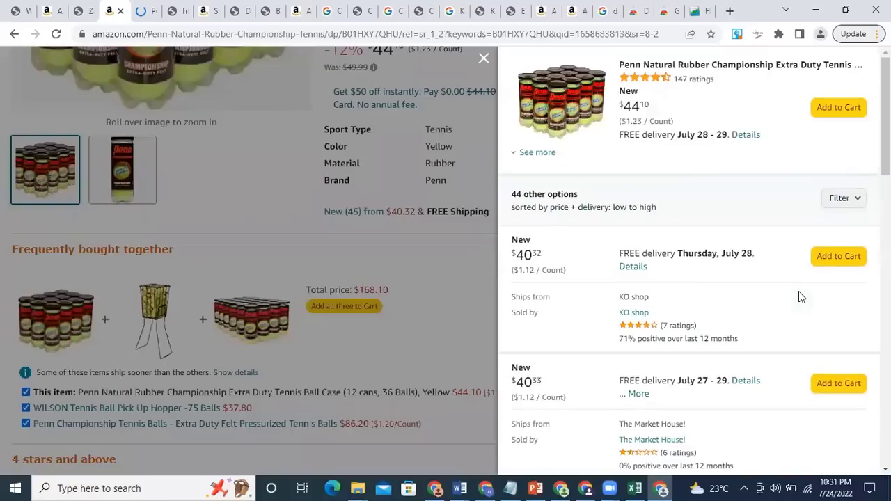
scroll(797, 293, "down", 1)
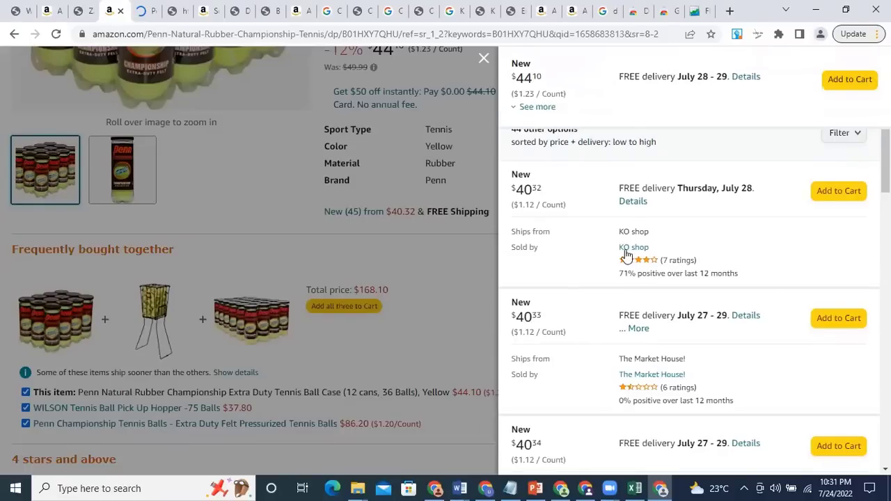
scroll(616, 338, "down", 2)
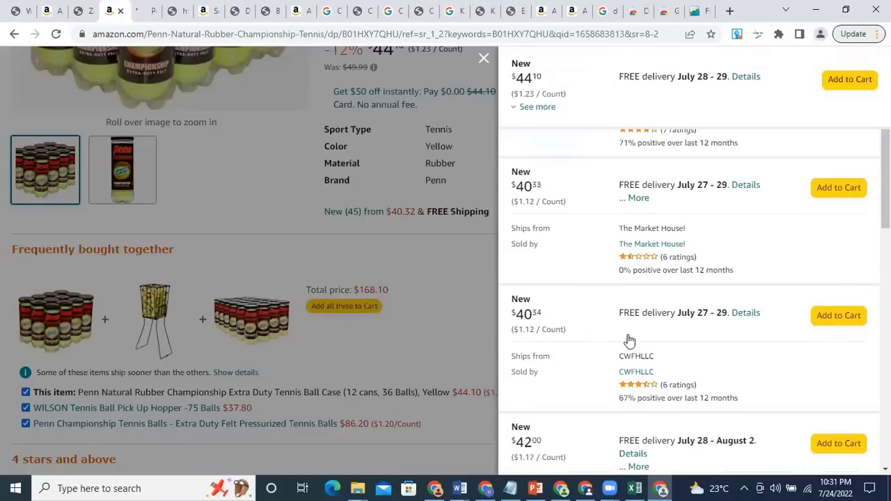
scroll(629, 340, "down", 2)
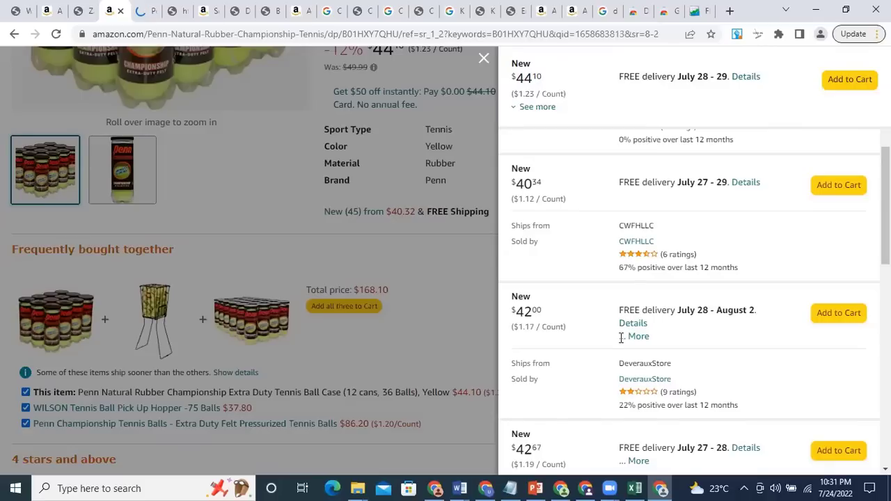
scroll(557, 361, "up", 2)
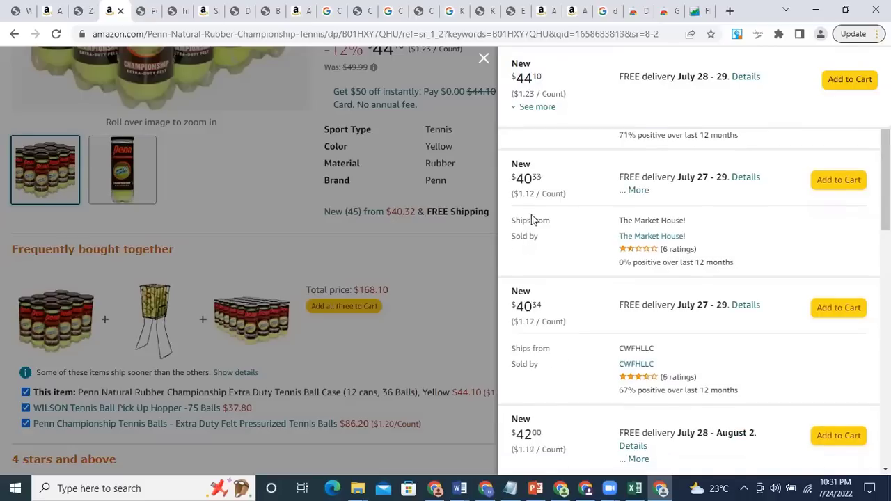
scroll(548, 277, "down", 1)
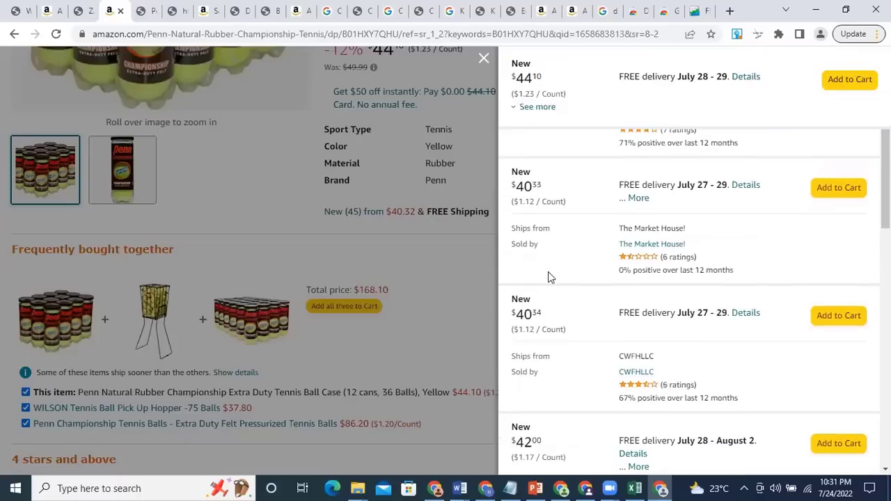
left_click(465, 276)
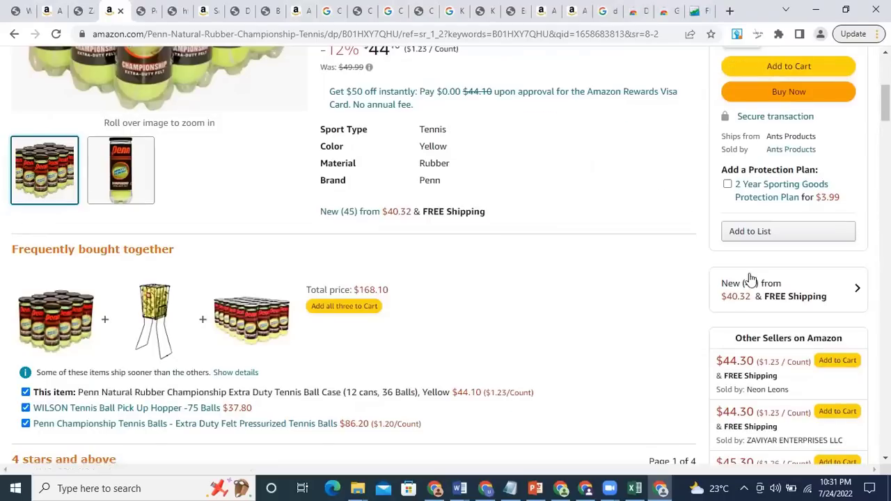
Step: Check the profit spreadsheet in Excel and the Walmart cart page in the browser, and return to the Amazon product page
left_click(635, 487)
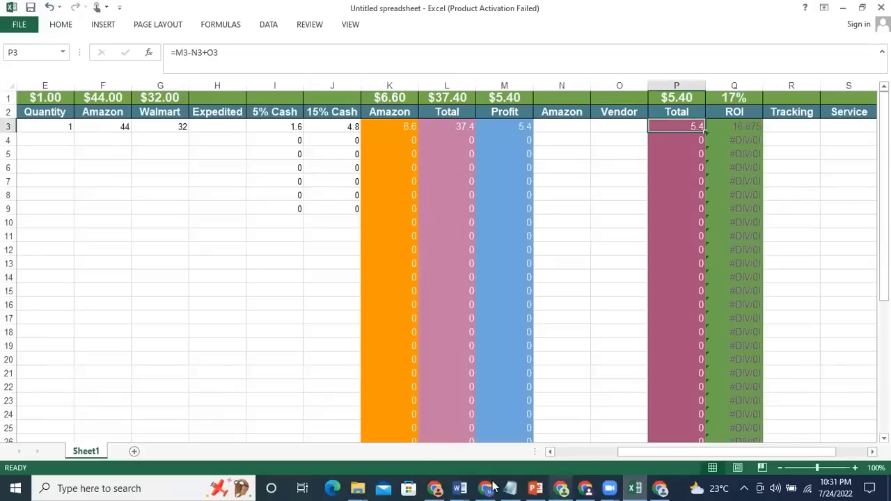
left_click(662, 487)
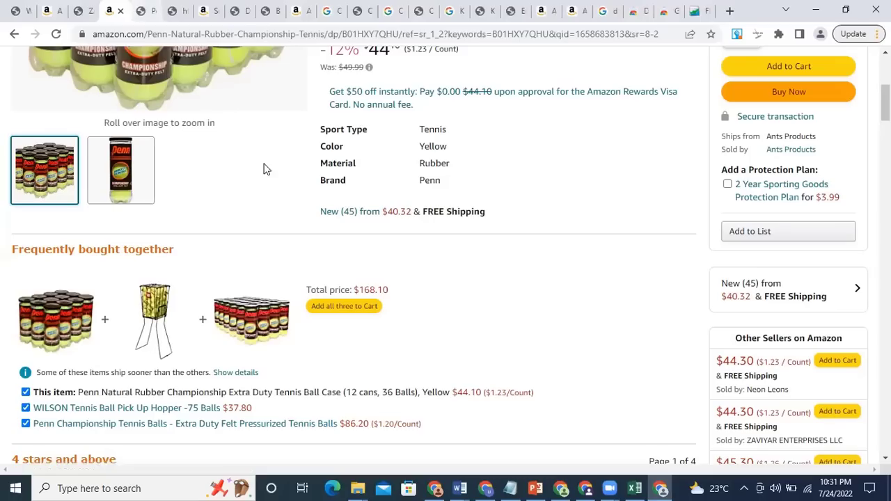
left_click(178, 11)
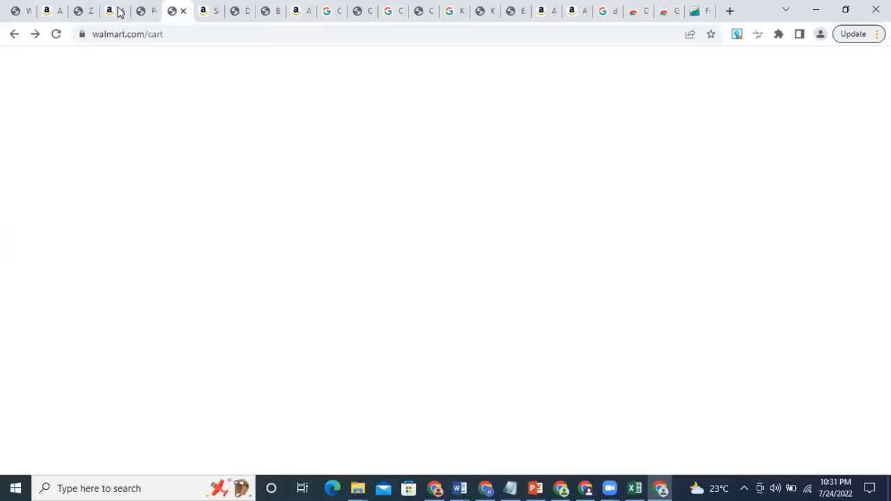
left_click(117, 11)
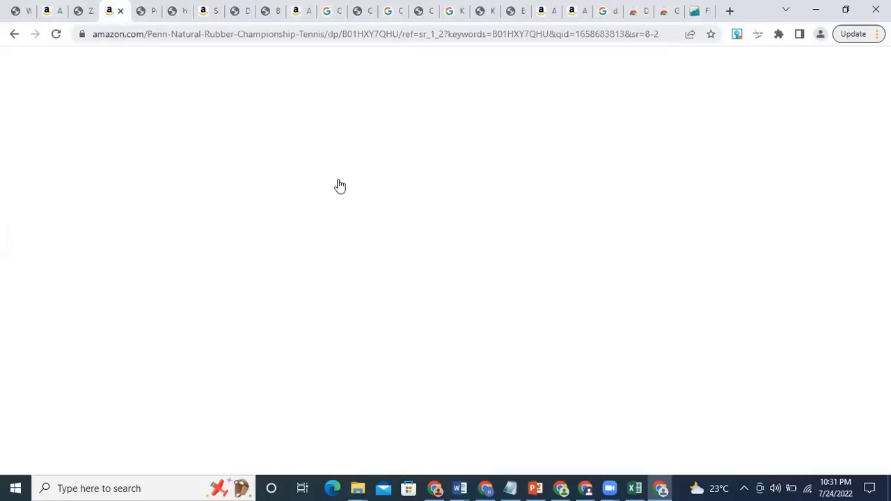
Step: Look up the Penn tennis ball case on Walmart from its Amazon listing, recheck the listing title and show the Walmart search
scroll(406, 216, "up", 4)
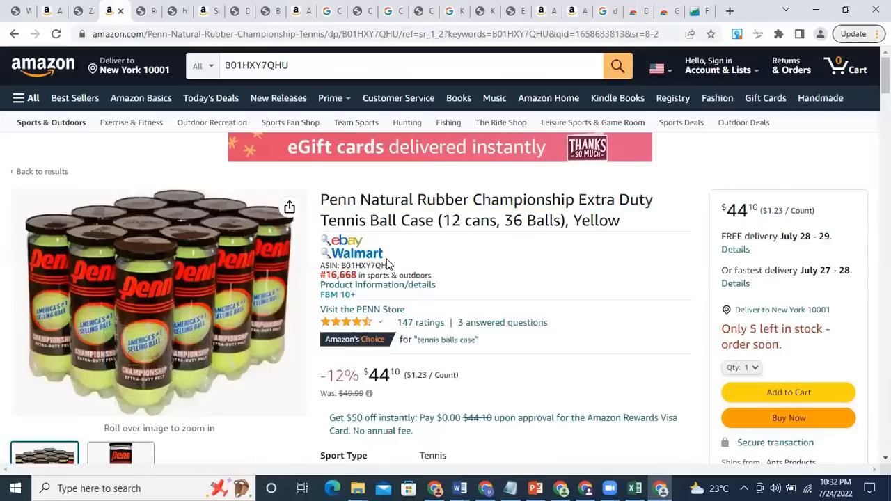
left_click(357, 253)
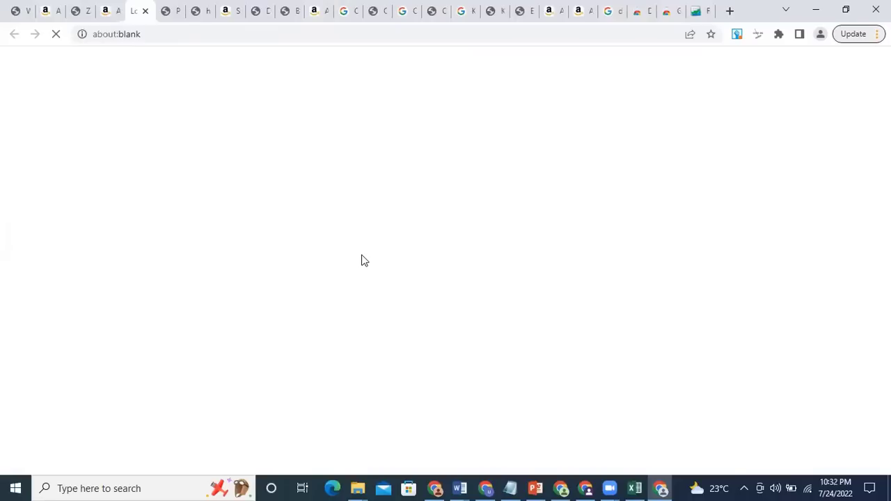
key("ctrl+shift+Tab")
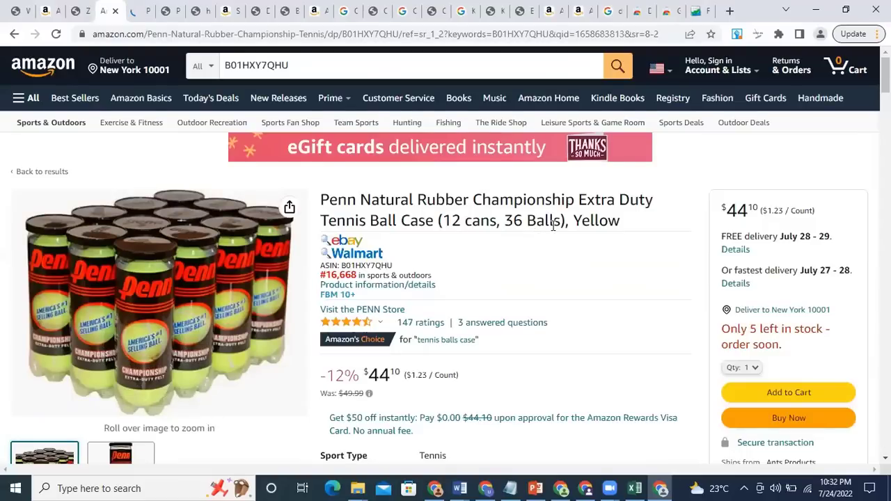
left_click(138, 6)
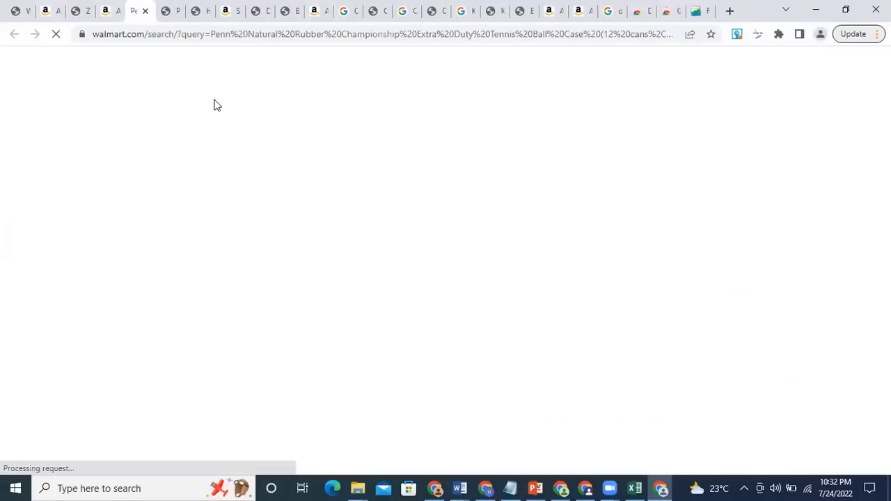
Step: Examine the Walmart results for a matching Penn Championship 12-can, 36-ball case, comparing pack sizes, prices, shipping costs and stock
scroll(382, 199, "down", 5)
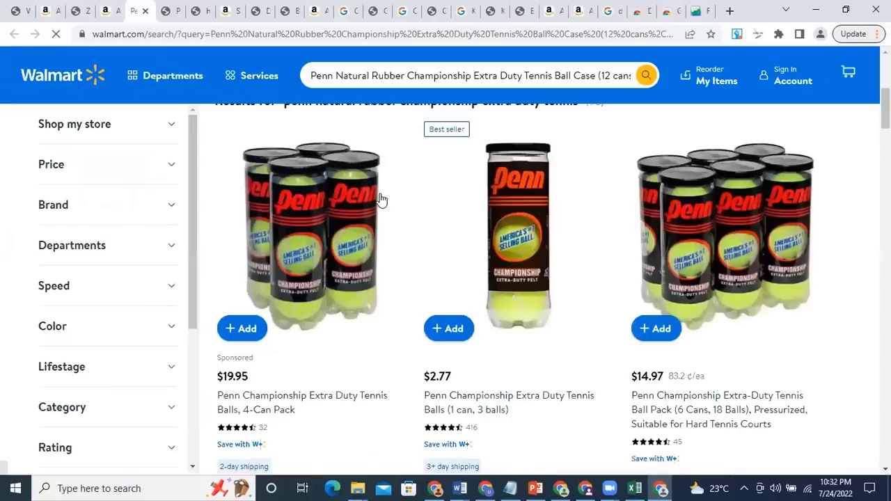
scroll(382, 200, "down", 2)
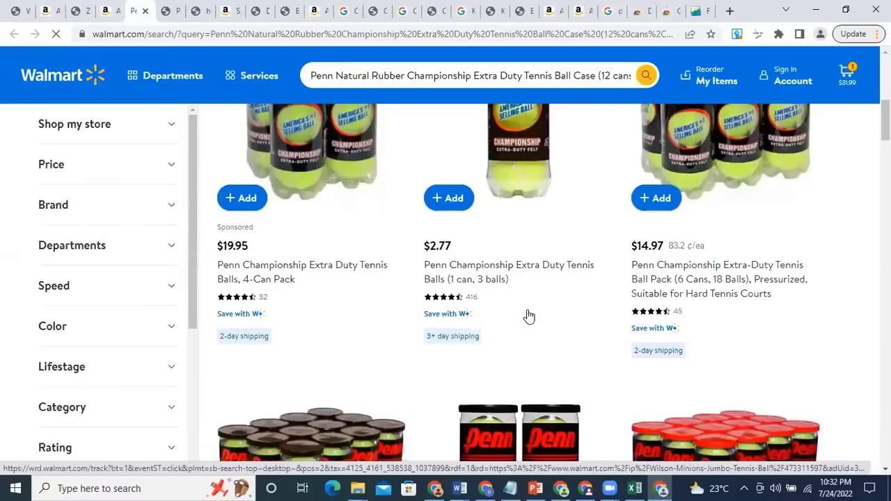
scroll(512, 322, "down", 4)
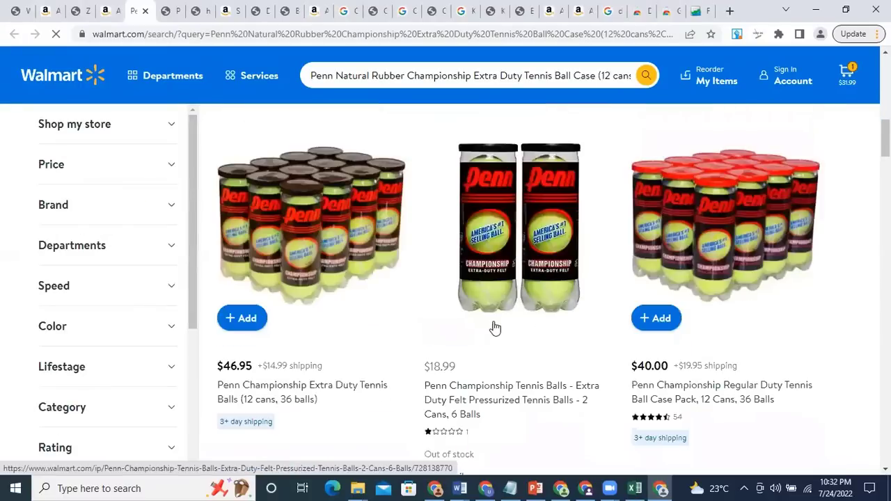
scroll(301, 355, "down", 1)
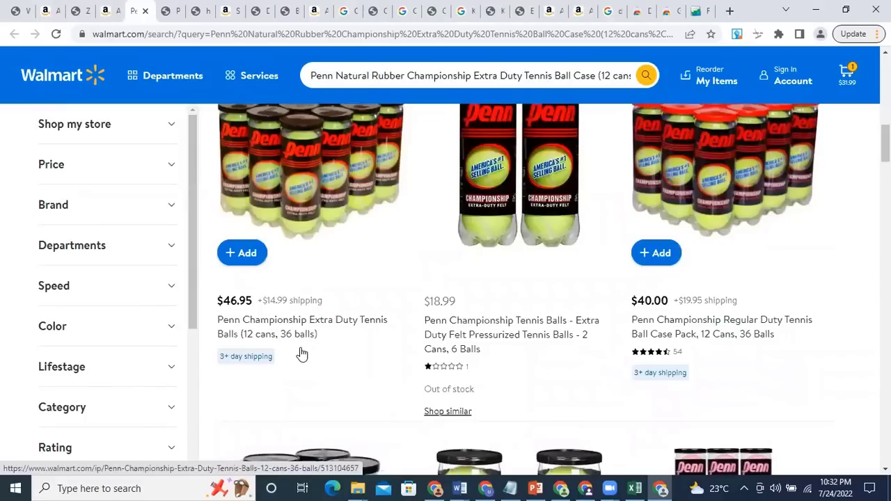
scroll(433, 336, "up", 5)
scroll(433, 336, "up", 1)
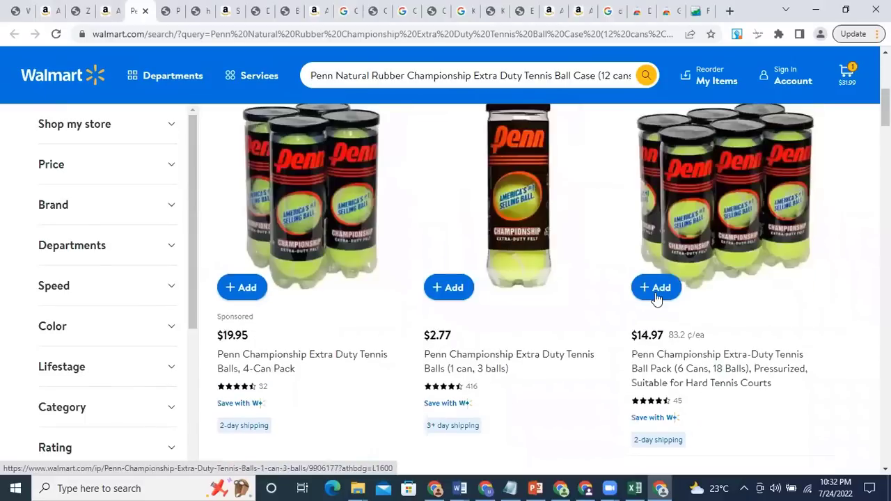
scroll(656, 298, "down", 5)
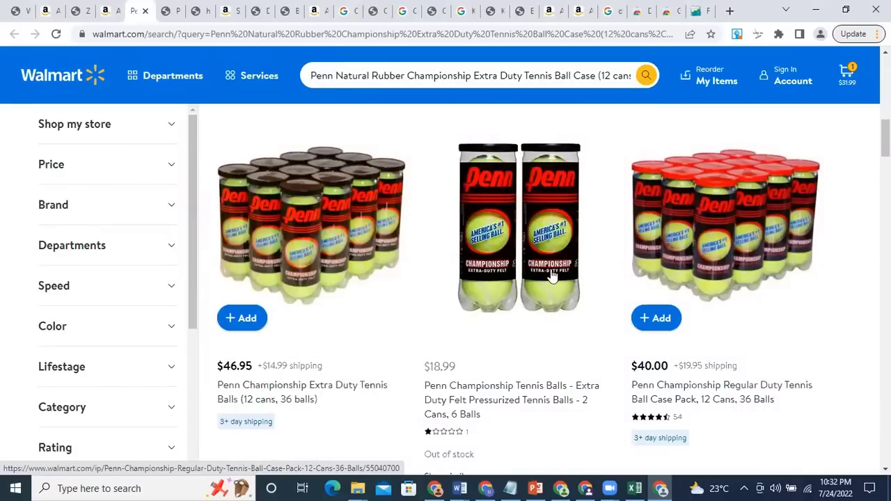
scroll(717, 265, "up", 3)
scroll(338, 229, "up", 3)
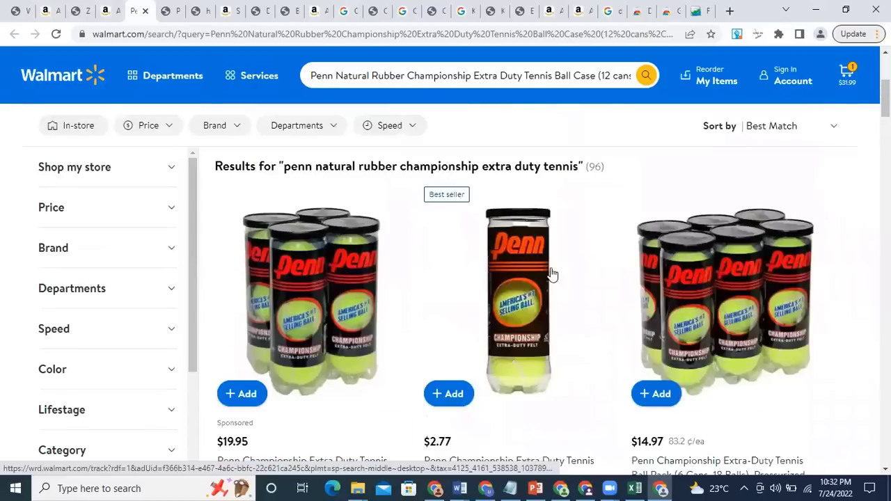
scroll(637, 303, "up", 2)
scroll(637, 303, "down", 3)
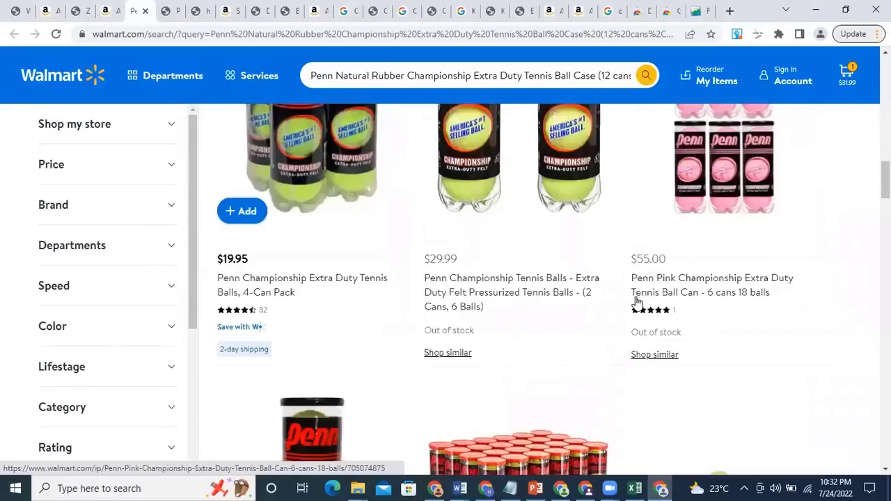
scroll(637, 303, "down", 4)
scroll(637, 303, "down", 2)
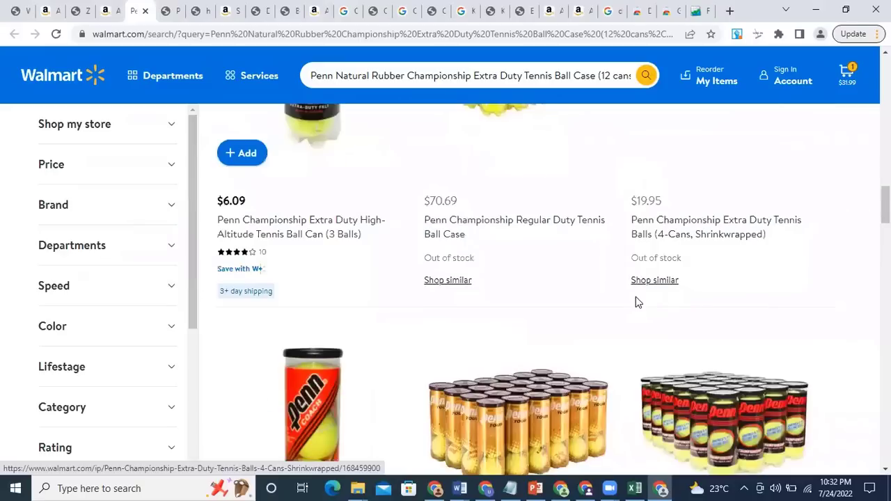
scroll(635, 299, "down", 3)
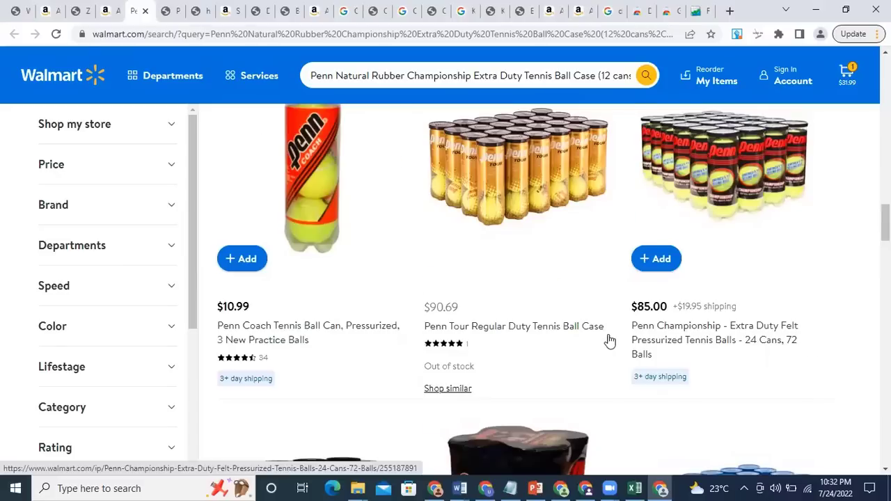
scroll(610, 340, "down", 4)
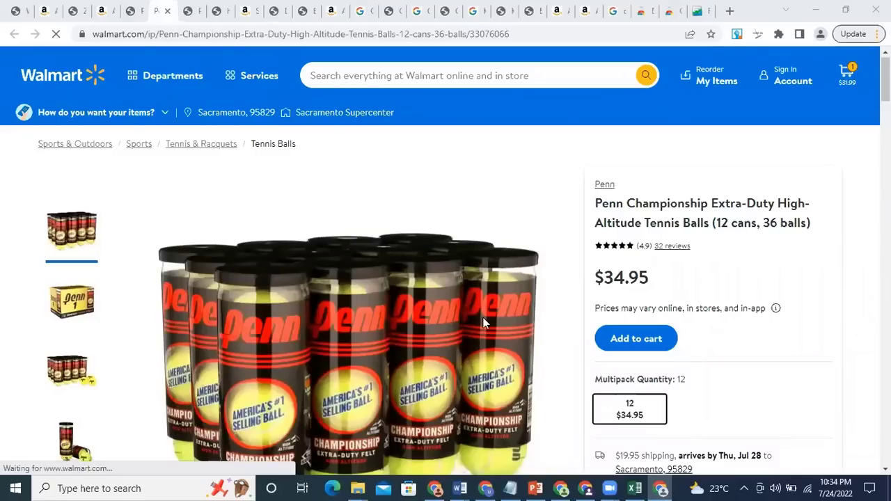
Step: Compare the Walmart page and search result for the Penn Championship 12-can, 36-ball pack with the Amazon tennis ball case listing
scroll(463, 317, "down", 1)
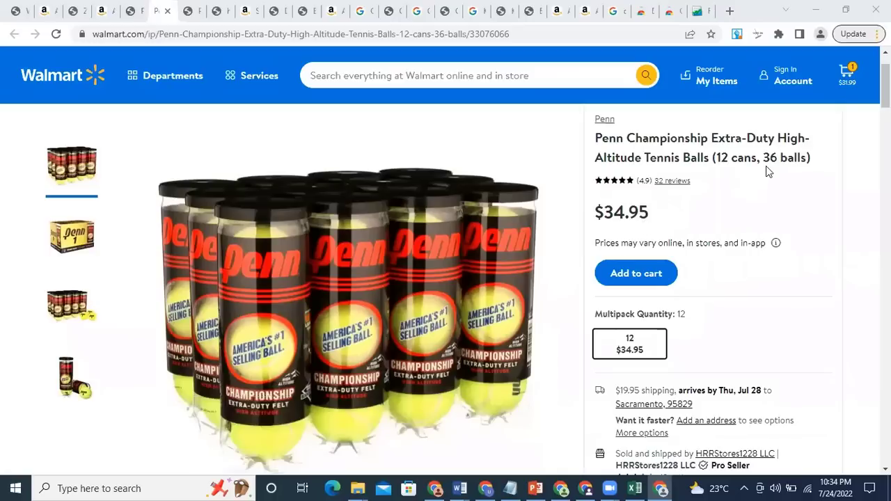
left_click(106, 11)
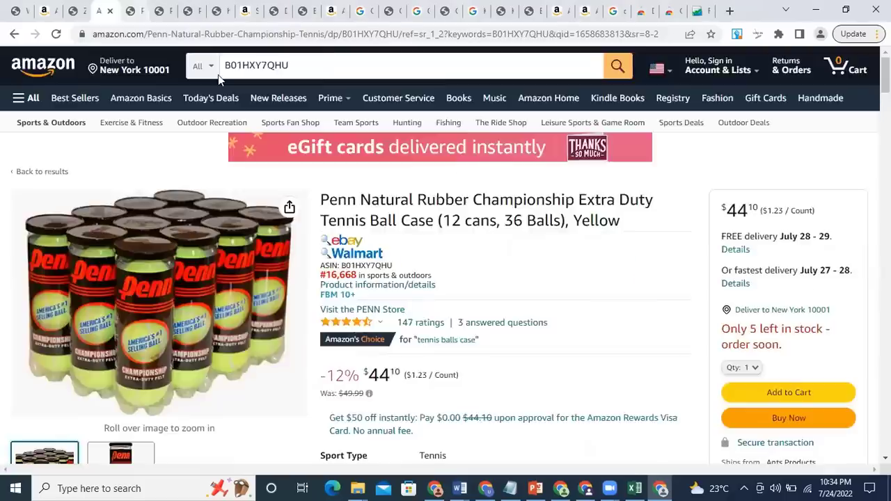
key("ctrl+Tab")
scroll(282, 339, "down", 1)
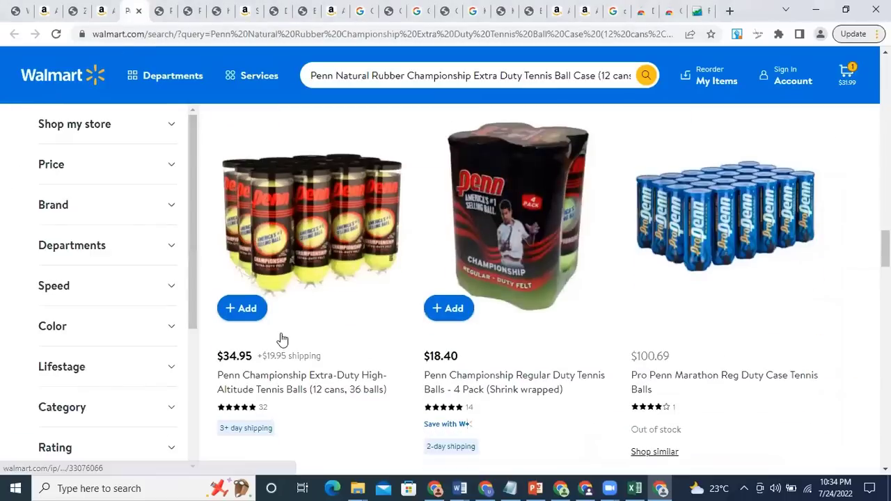
scroll(390, 369, "down", 1)
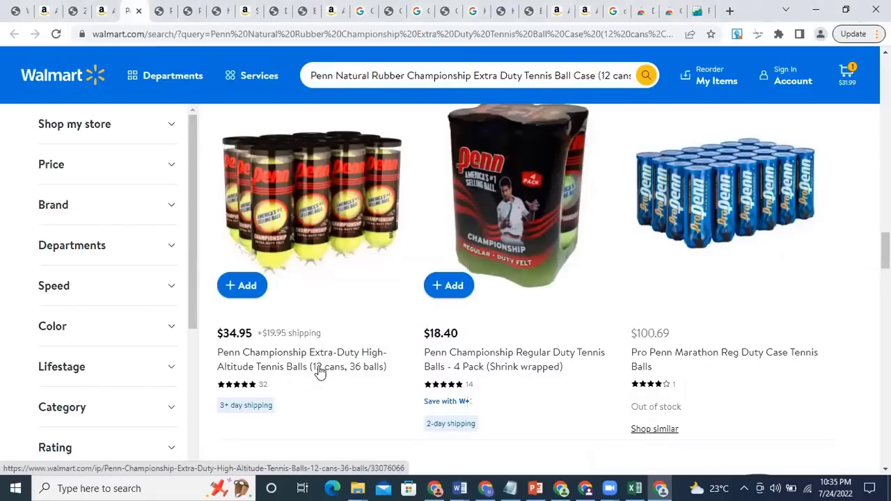
left_click(101, 10)
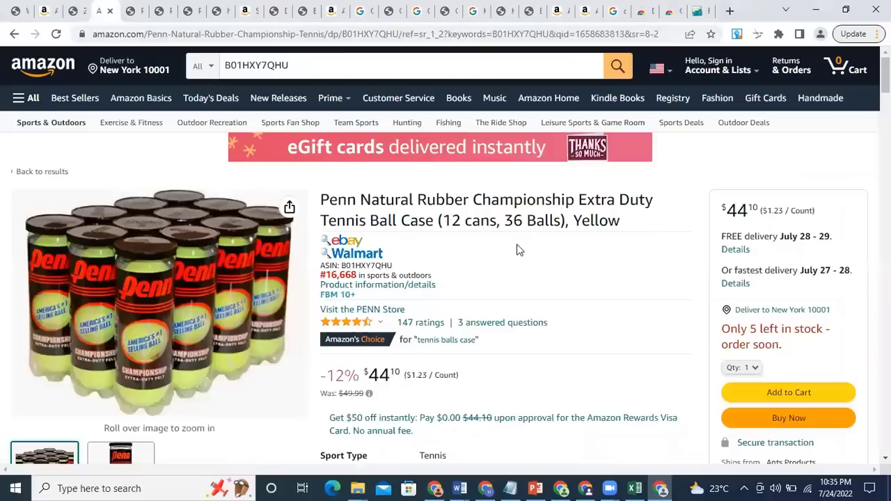
left_click(129, 10)
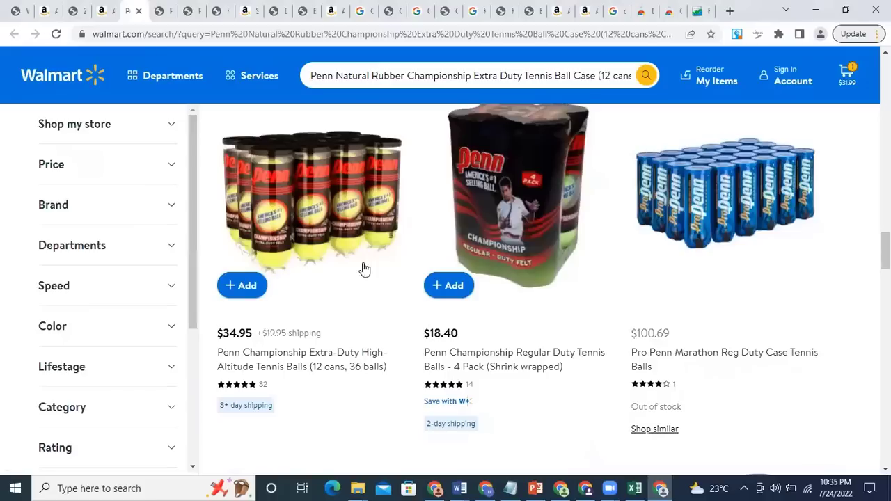
Step: Copy the ASIN B004PH3AXS from the Notepad list and search for it from the Amazon error page in the browser
key("alt+Tab")
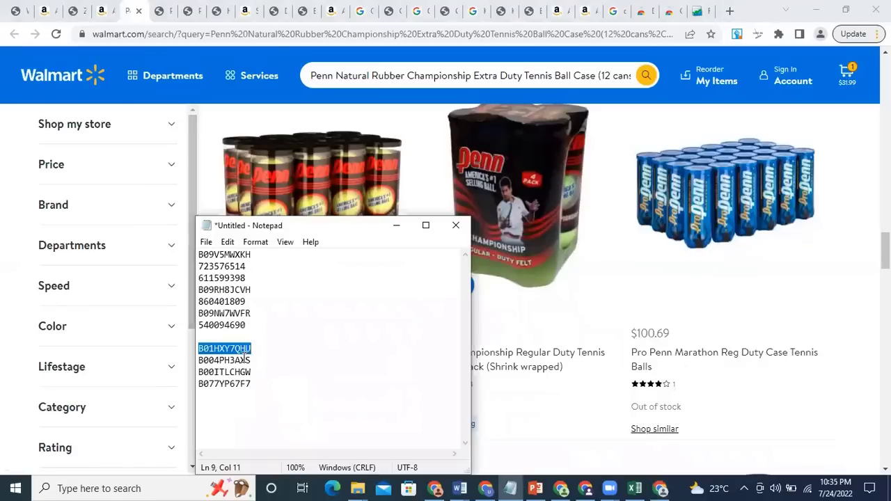
double_click(244, 357)
key("ctrl+c")
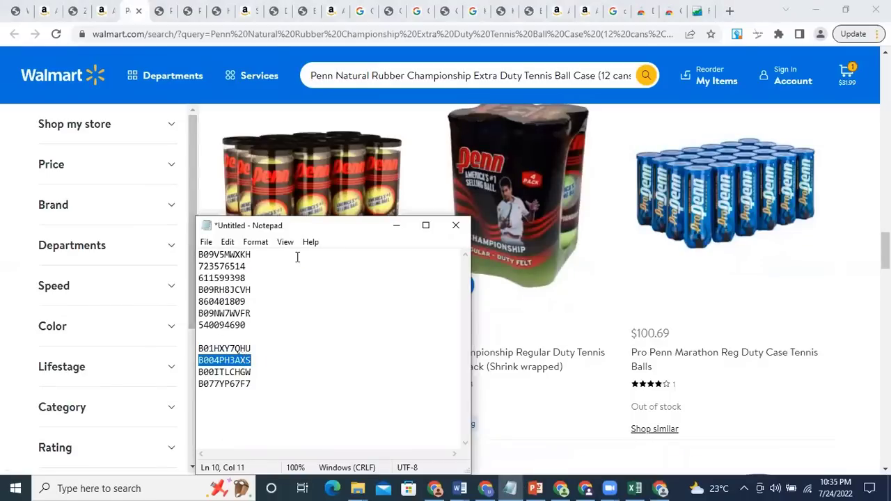
left_click(247, 11)
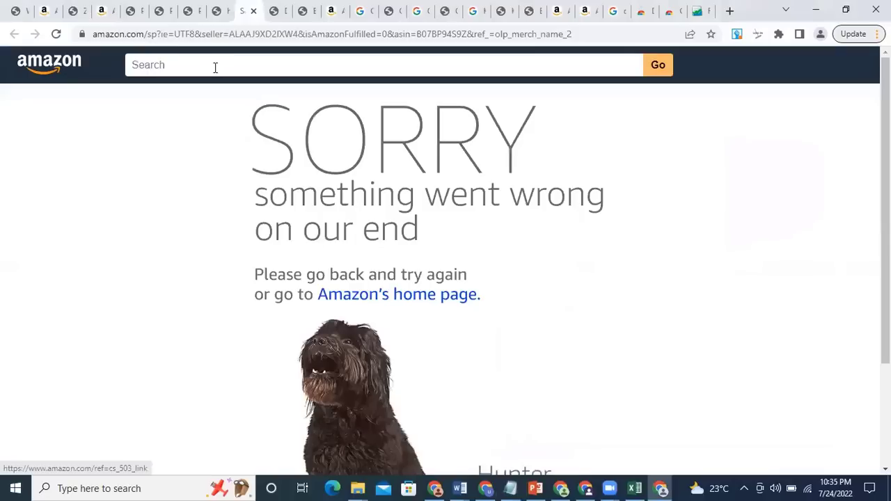
left_click(216, 65)
key("ctrl+v")
key("Return")
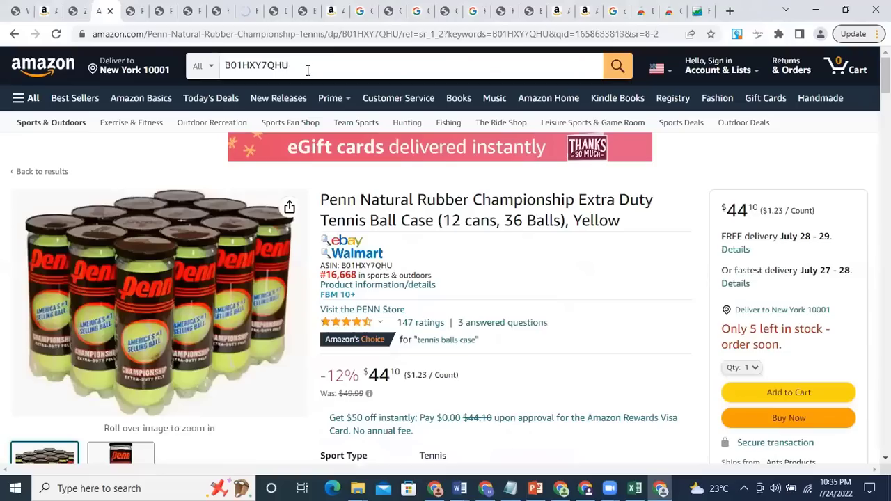
Step: Run an Amazon search for ASIN B004PH3AXS from the Penn tennis ball listing and check both search pages while they load
left_click(307, 70)
key("ctrl+a")
key("ctrl+v")
key("Return")
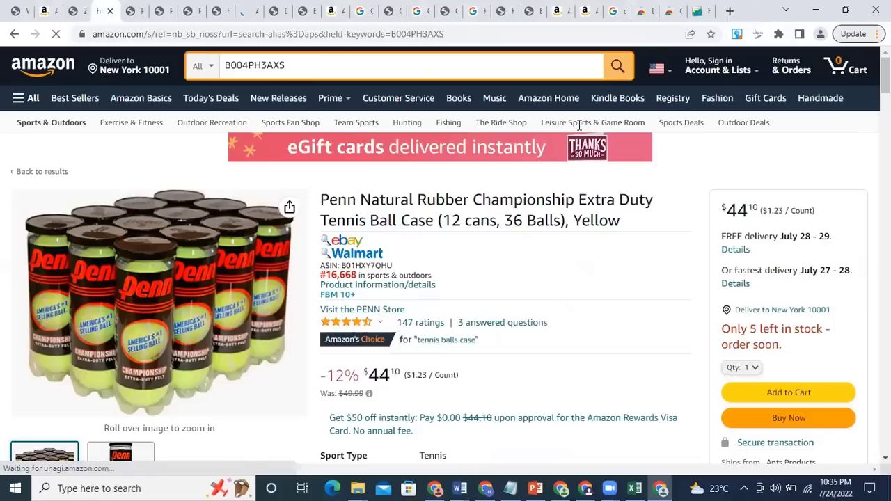
left_click(255, 11)
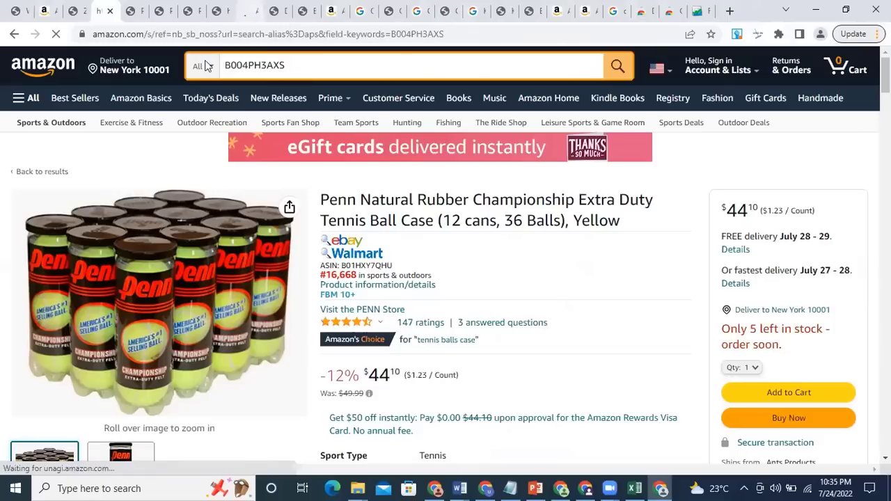
key("ctrl+4")
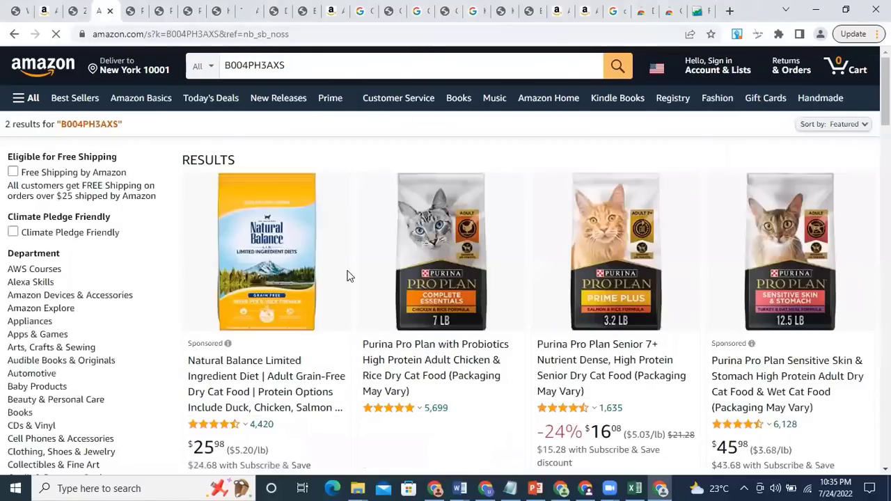
Step: Find the Purina Pro Plan Chicken & Rice cat food with ASIN B004PH3AXS in the results and open its listing in a new tab
scroll(347, 276, "down", 3)
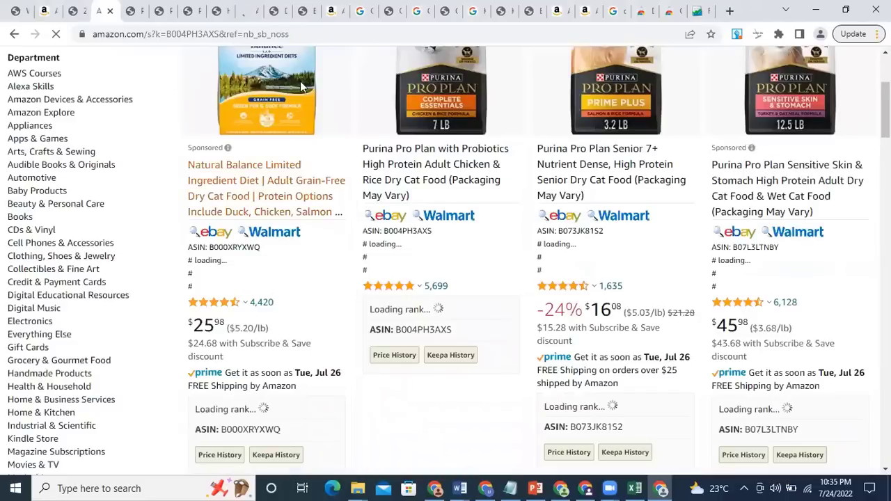
scroll(299, 84, "up", 3)
scroll(294, 76, "down", 3)
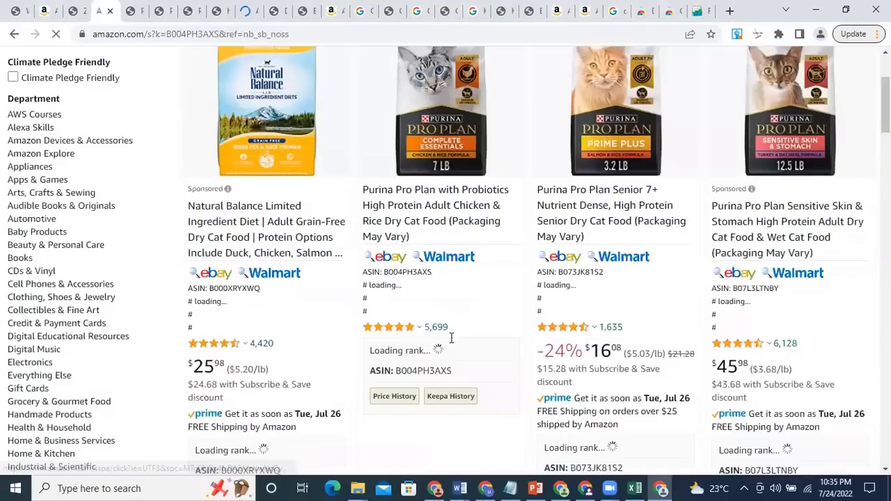
scroll(450, 338, "down", 1)
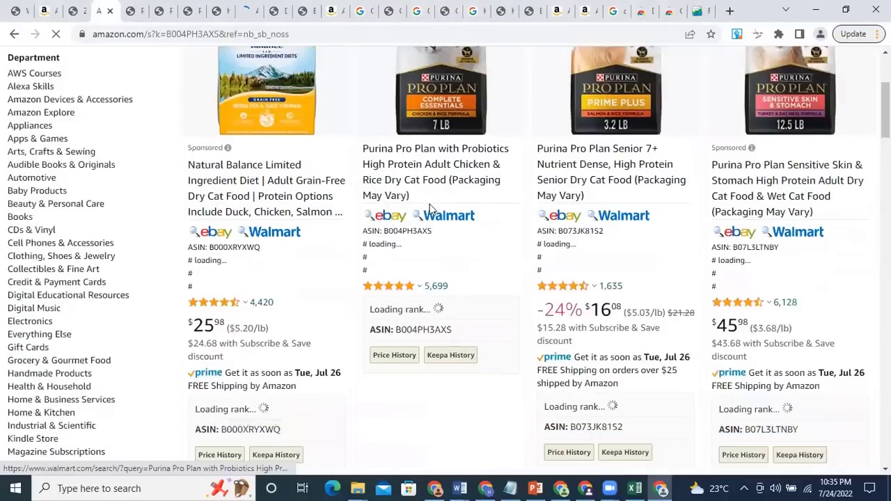
right_click(491, 167)
key("Escape")
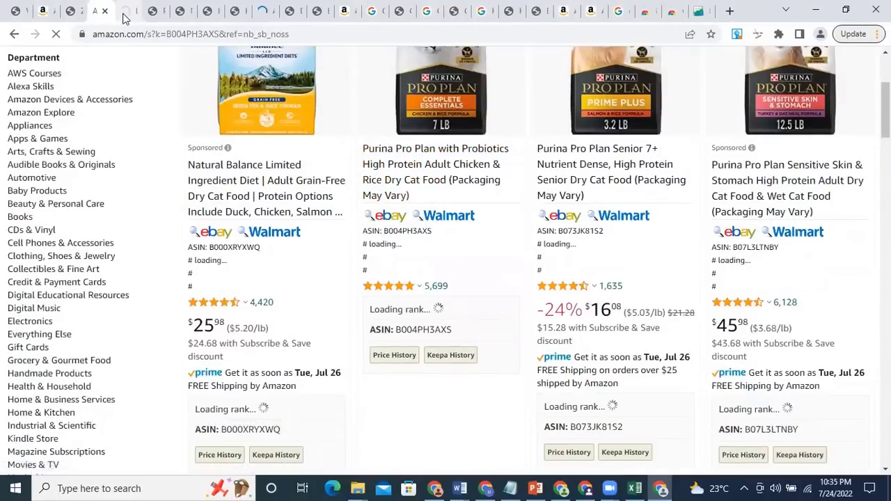
left_click(368, 183)
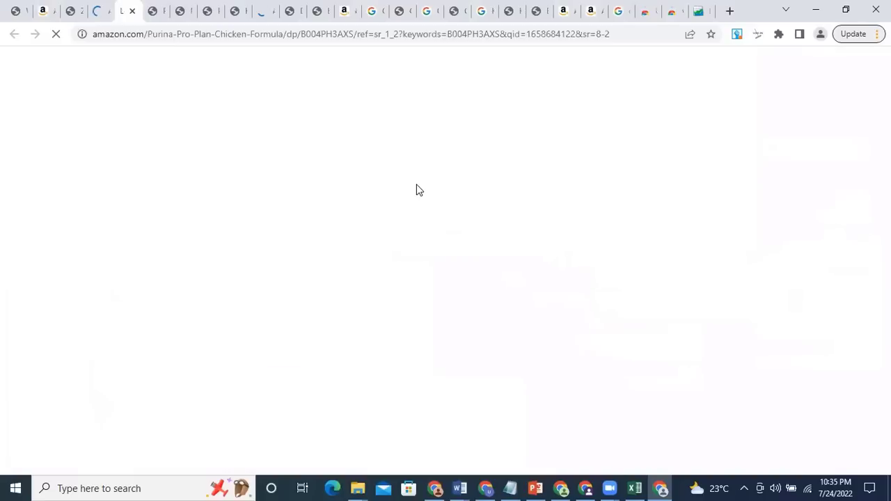
Step: Look up the Purina Pro Plan Chicken & Rice cat food on Walmart from its Amazon search result and return to its Amazon listing
left_click(102, 12)
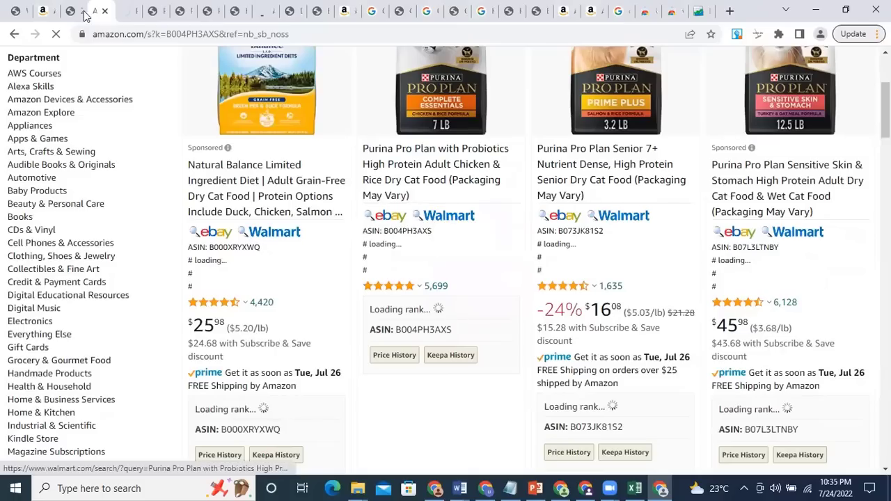
left_click(445, 218)
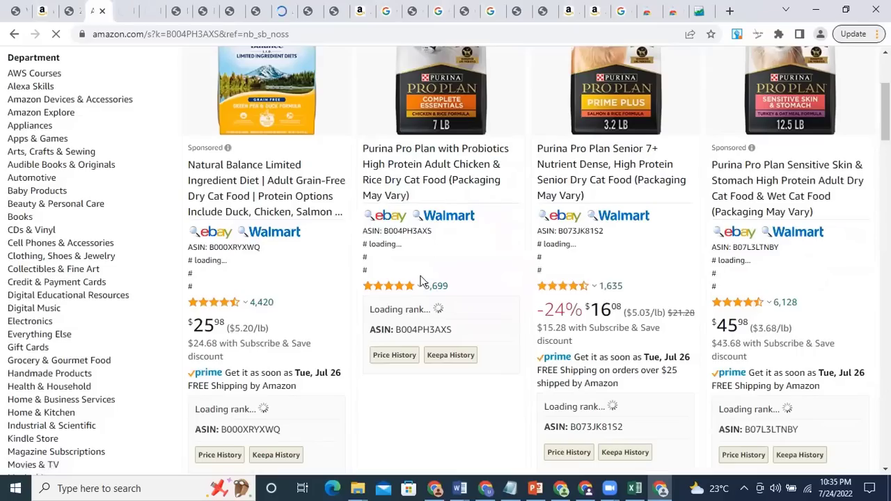
left_click(143, 13)
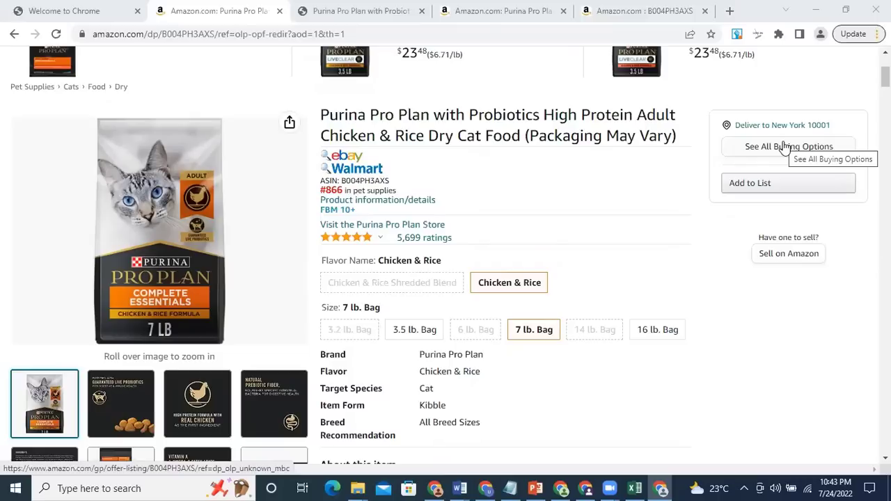
Step: Open all buying options for the 7 lb. Purina Pro Plan bag, compare the sellers' prices and ratings, and close the list
left_click(785, 148)
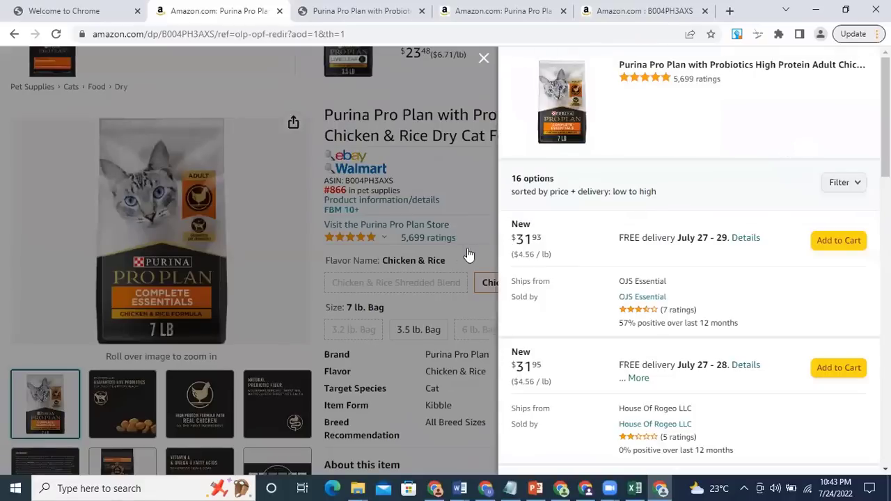
scroll(533, 383, "down", 4)
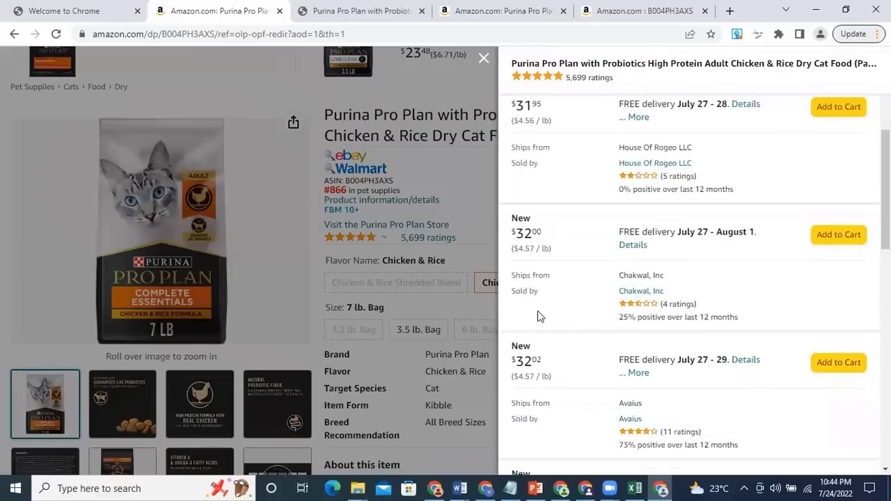
scroll(626, 362, "down", 3)
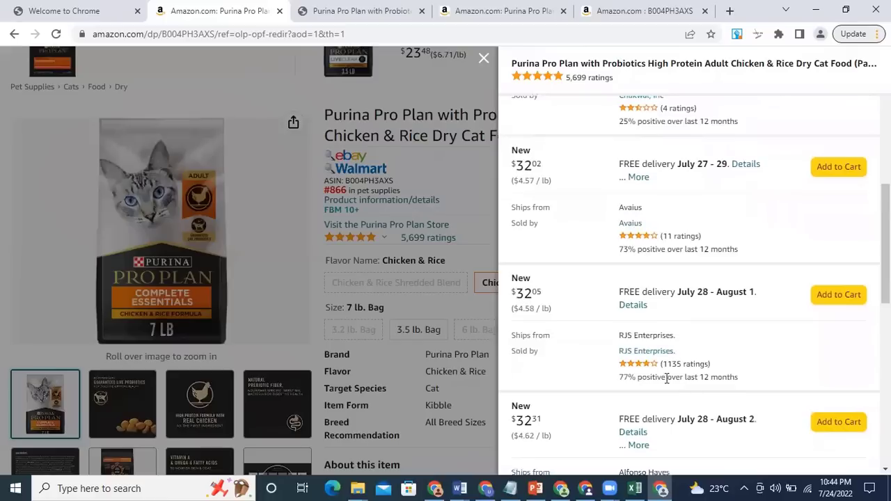
scroll(679, 369, "down", 2)
scroll(680, 369, "up", 8)
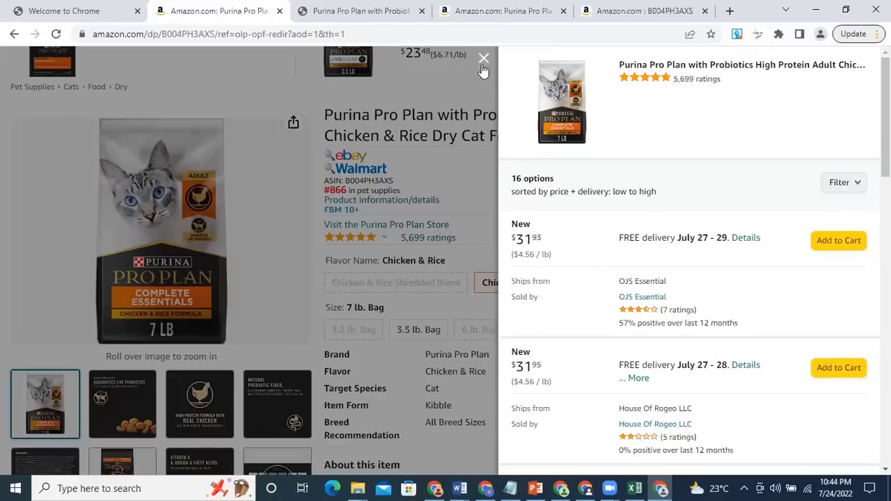
left_click(476, 173)
Step: Examine the Walmart results for a matching 7 lb. Purina Pro Plan Chicken & Rice bag, comparing bag sizes, formulas, prices and stock
left_click(374, 9)
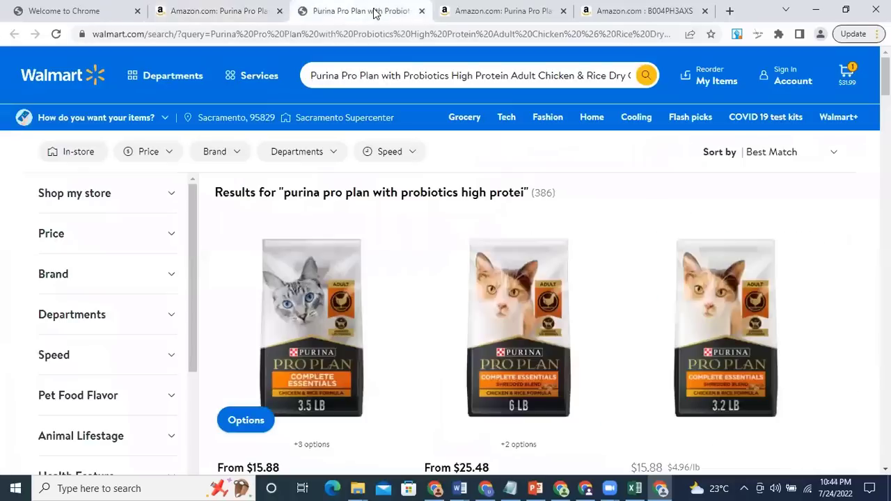
scroll(460, 251, "down", 2)
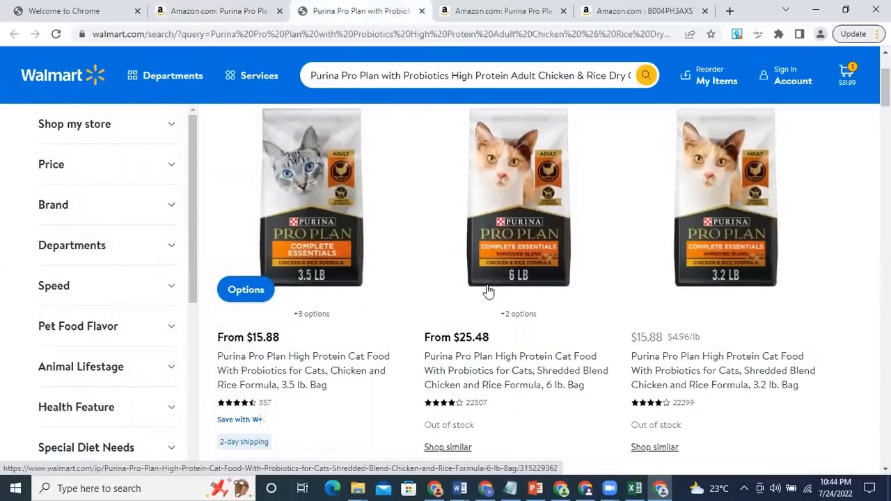
scroll(671, 303, "down", 2)
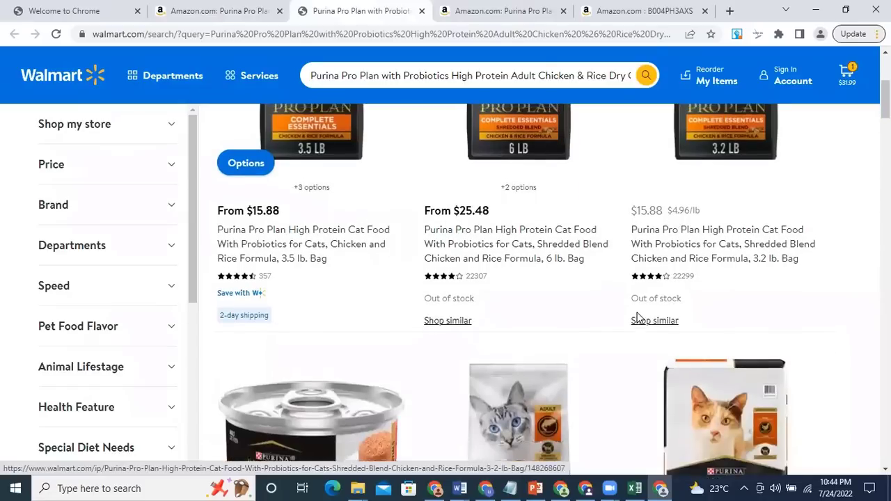
scroll(639, 318, "up", 2)
scroll(717, 280, "down", 7)
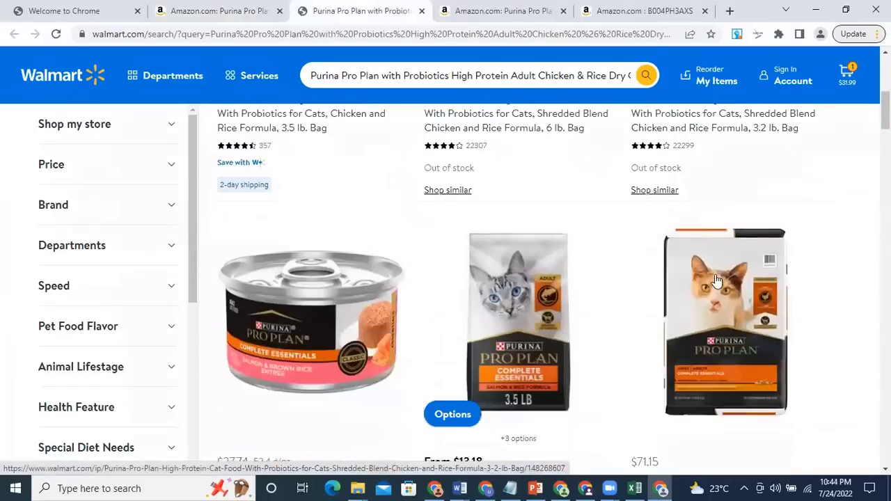
scroll(717, 279, "down", 2)
scroll(551, 282, "up", 2)
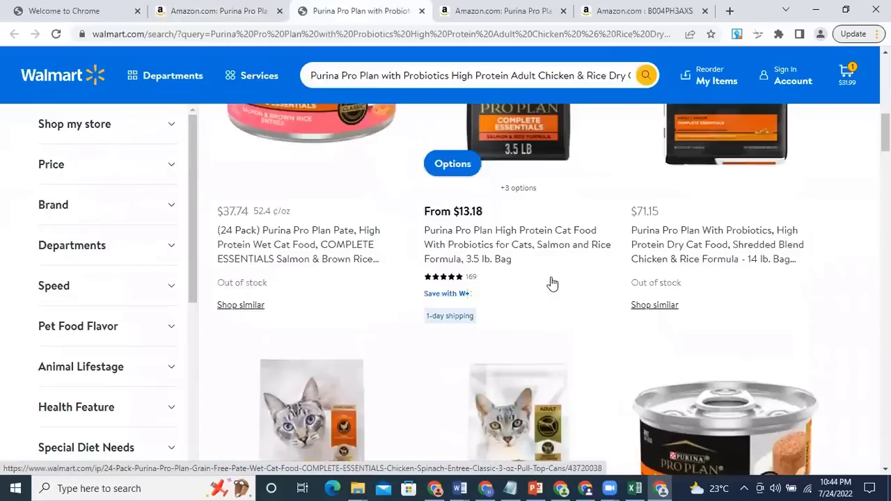
scroll(550, 283, "down", 6)
scroll(551, 282, "up", 1)
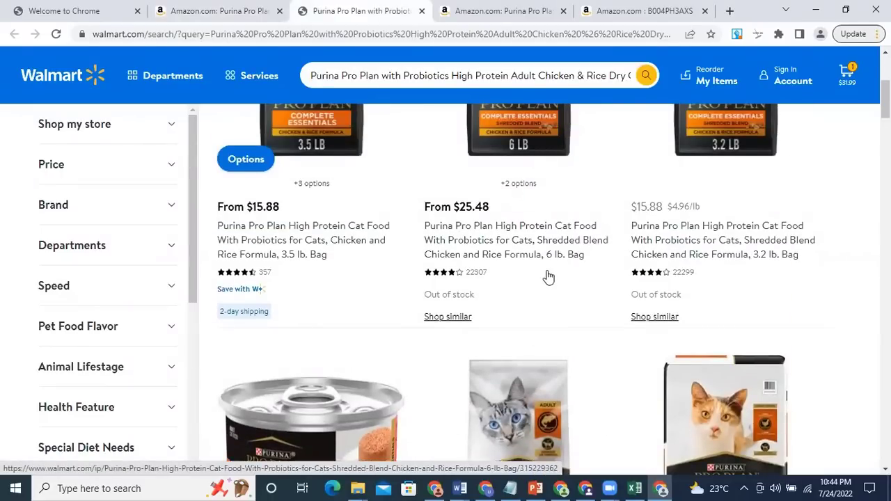
Step: Select the 6 lb. bag on the Amazon cat food listing, check its availability and flavor, and return to the Walmart results
left_click(208, 10)
left_click(477, 334)
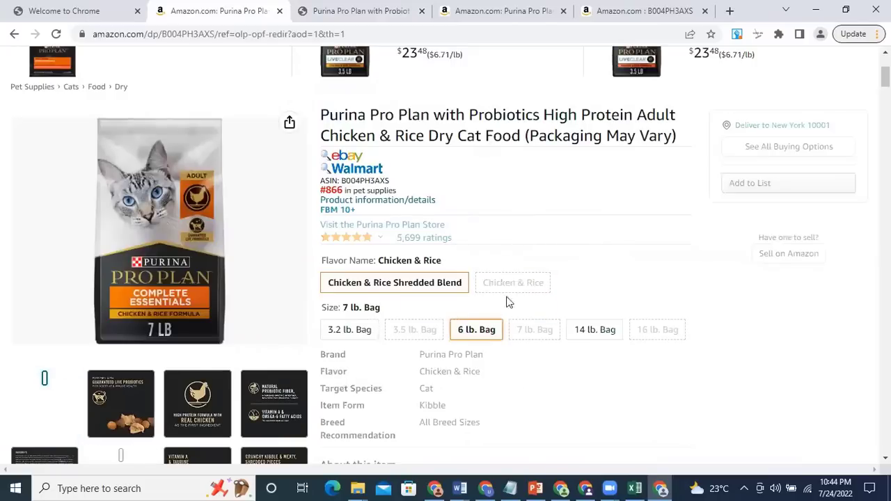
left_click(768, 149)
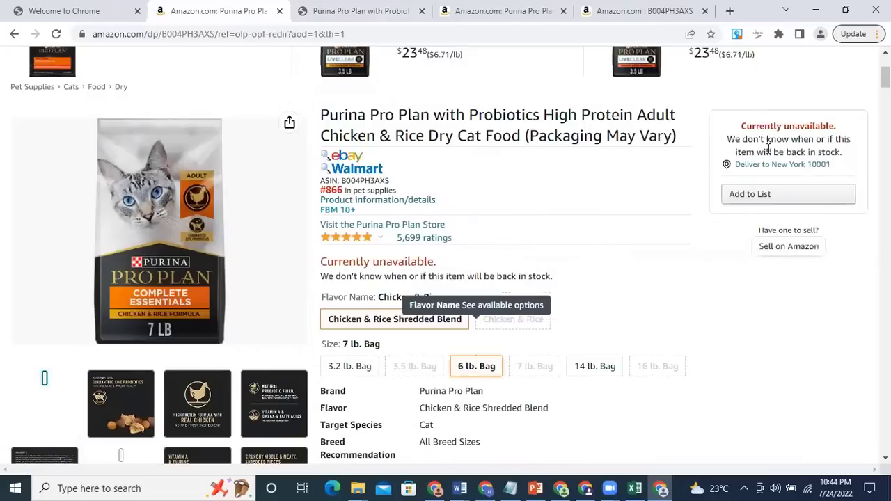
scroll(680, 256, "down", 2)
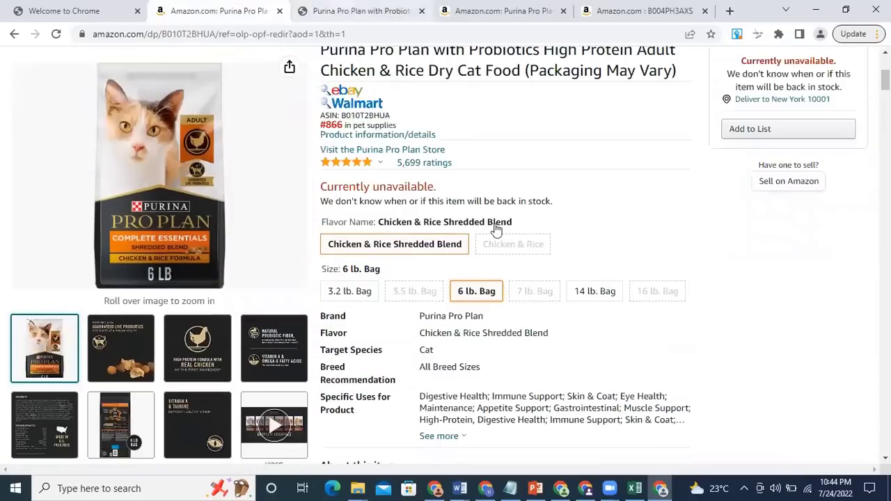
key("ctrl+Tab")
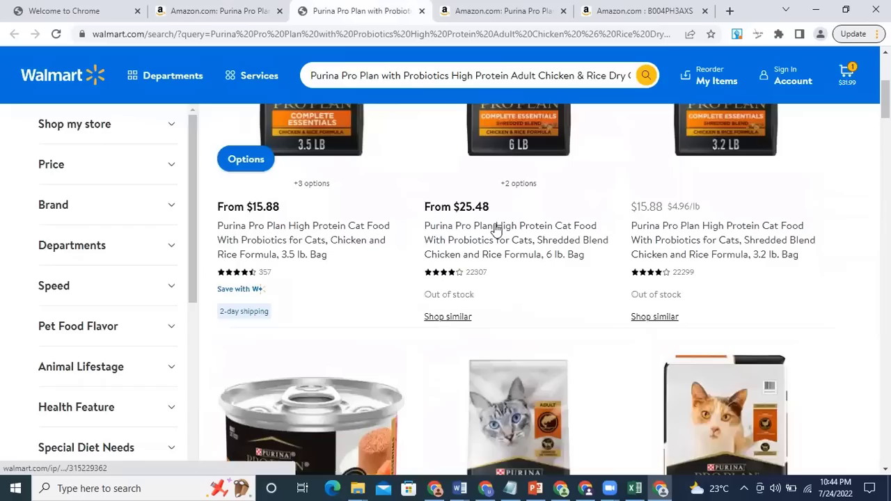
Step: Switch to the Excel profit sheet and set row 3's Amazon price to 31 and Walmart price to 25
left_click(225, 11)
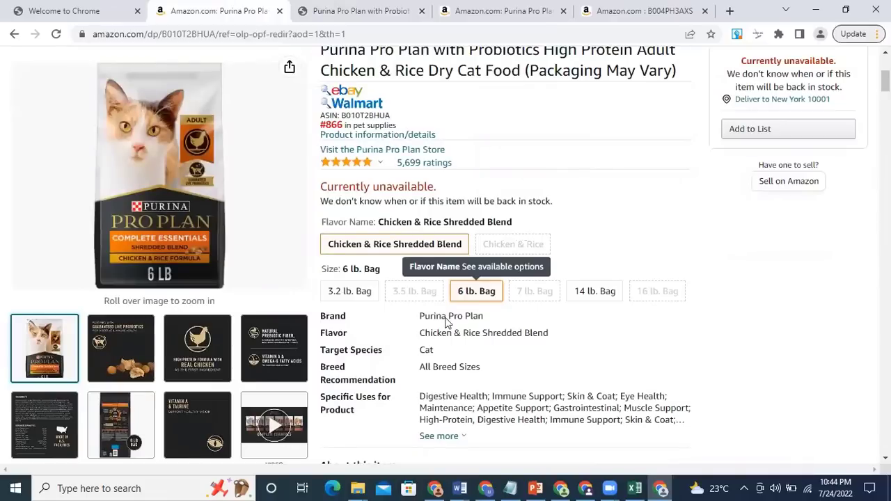
left_click(632, 488)
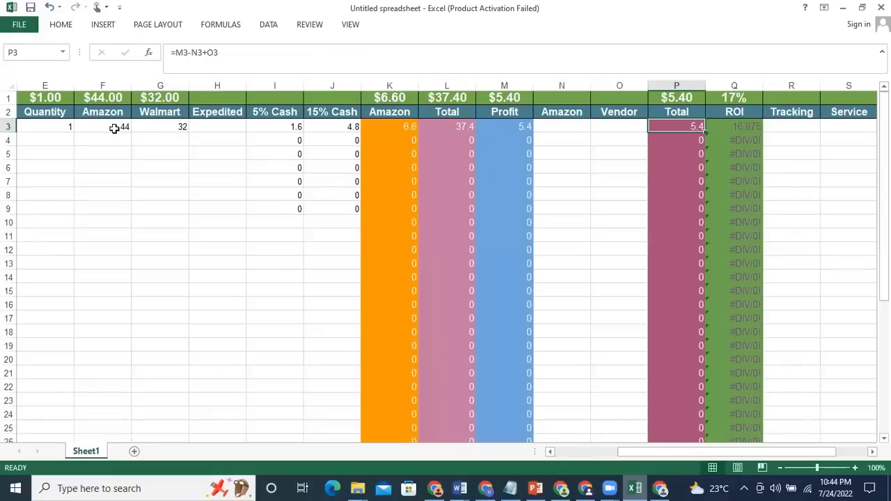
left_click(103, 128)
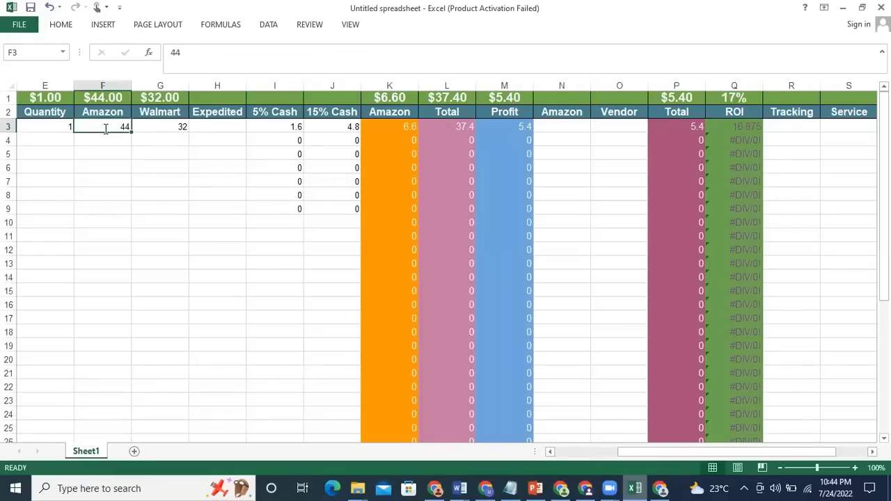
type("31")
left_click(278, 128)
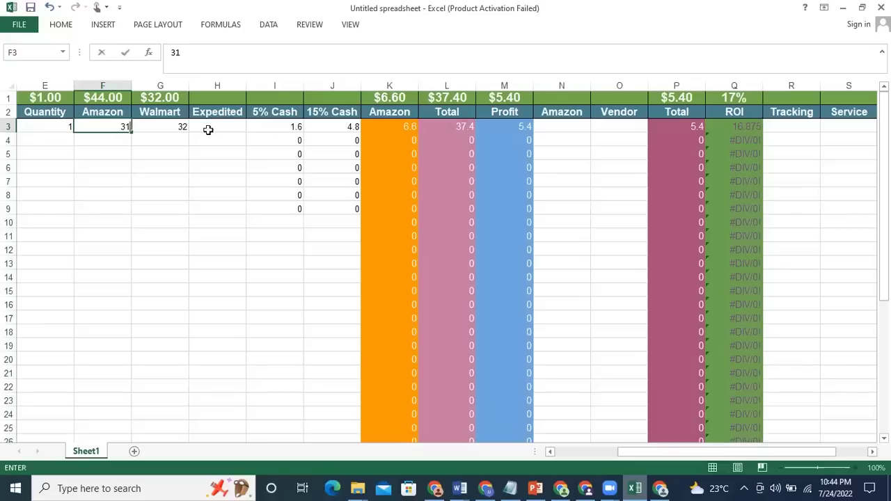
left_click(178, 132)
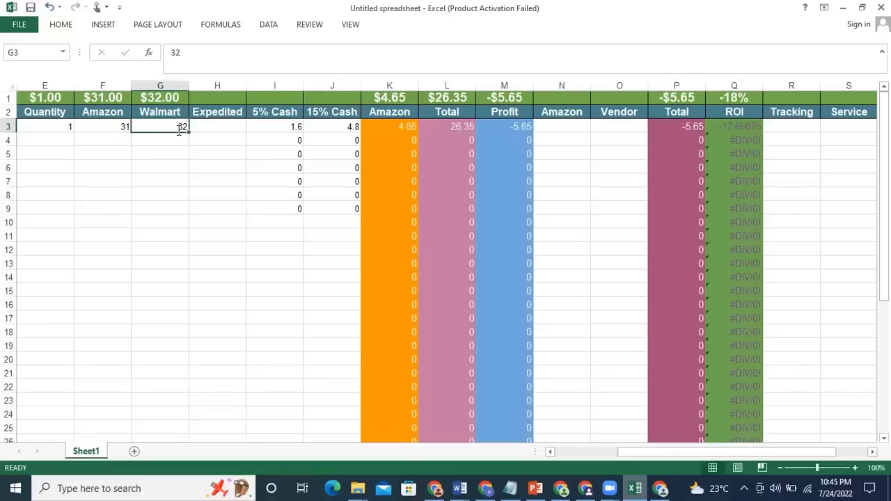
type("25")
left_click(159, 221)
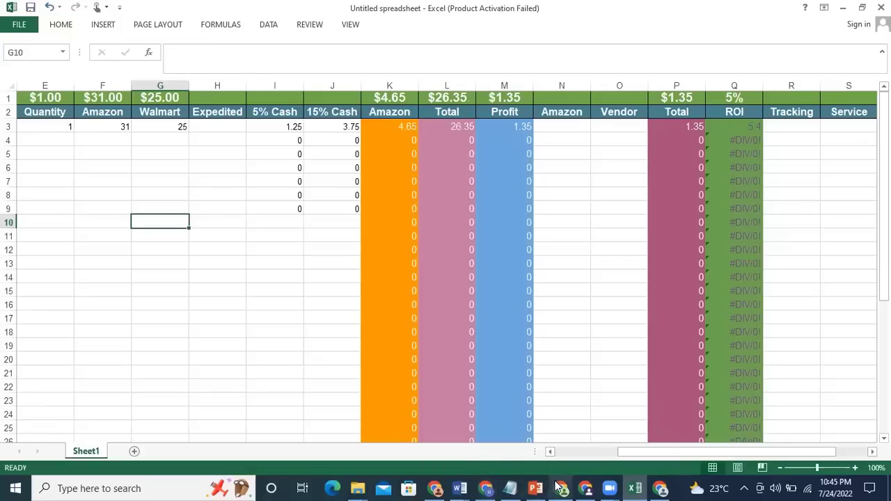
Step: Copy the ASIN B00ITLCHGW from the Notepad list and return to the Amazon listing in Chrome
left_click(510, 488)
double_click(245, 372)
key("ctrl+c")
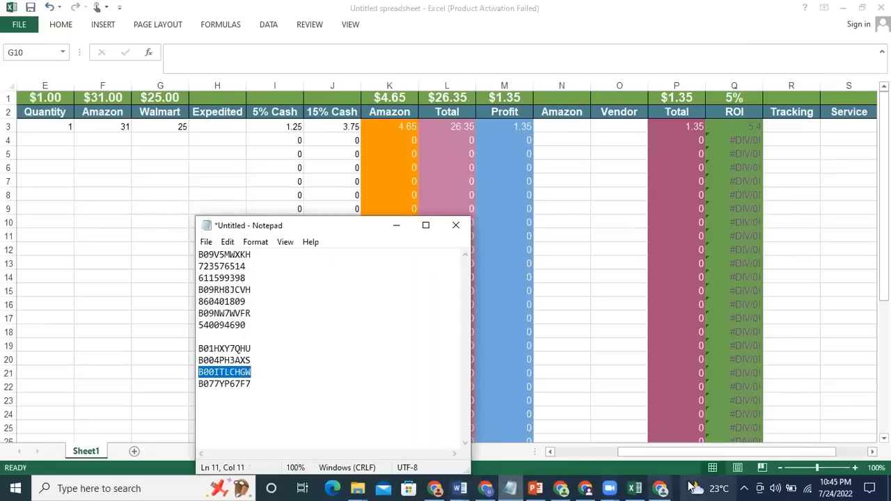
key("alt+Tab")
Step: Check the cat food listing's bag sizes and search Amazon for the copied ASIN B00ITLCHGW
scroll(441, 277, "up", 5)
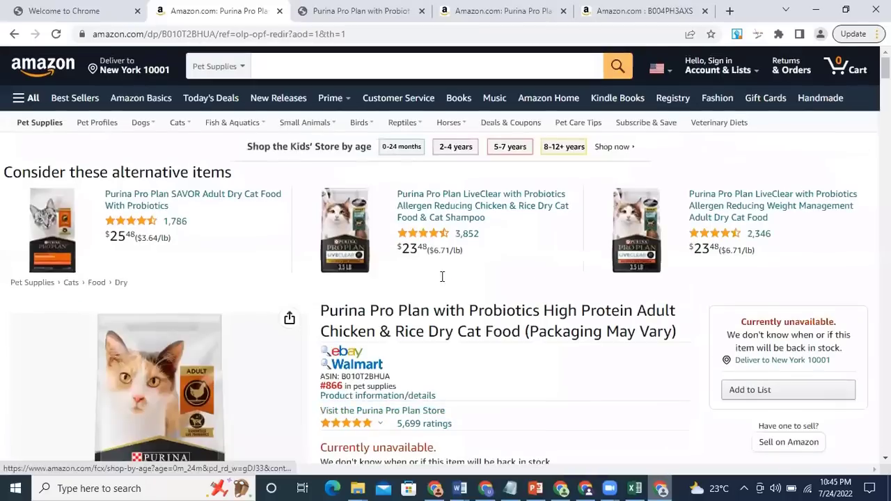
scroll(343, 291, "down", 5)
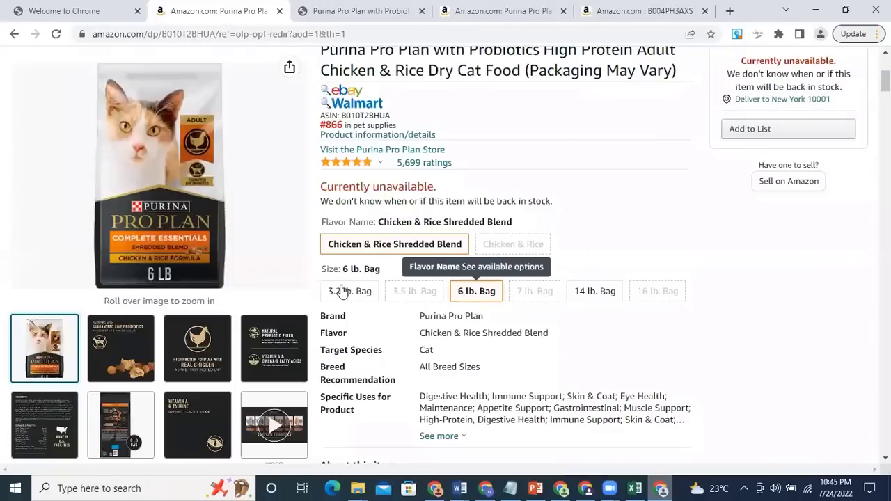
left_click(527, 293)
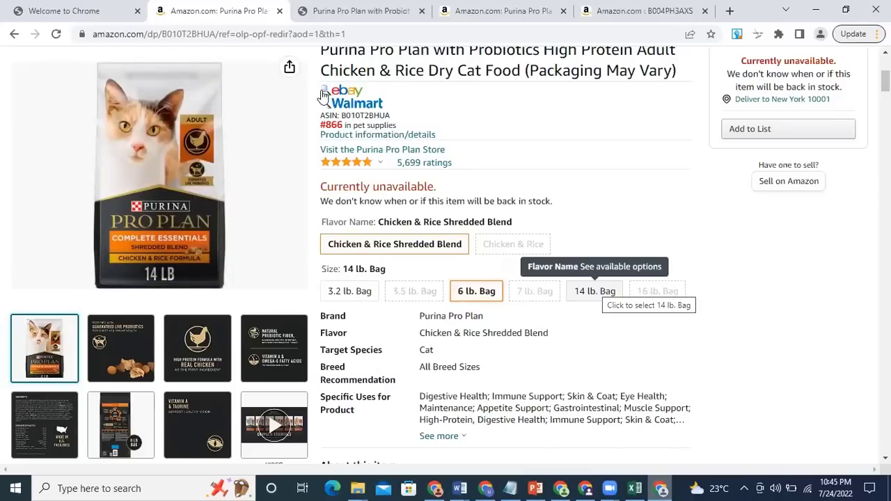
scroll(351, 72, "up", 4)
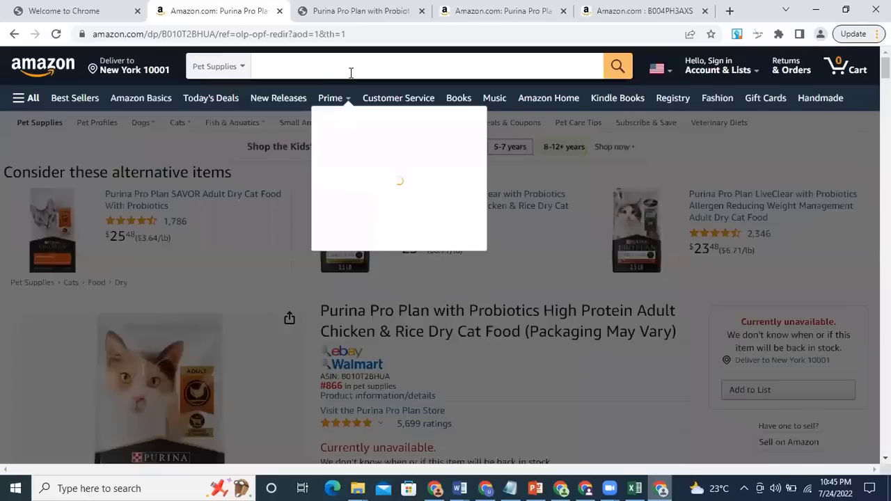
left_click(351, 73)
key("ctrl+v")
key("Return")
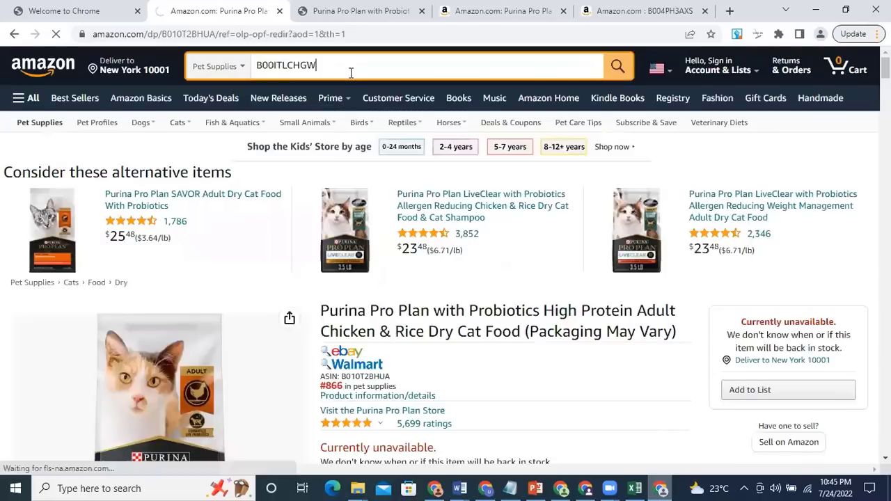
Step: Look up the Sterilite 3 Drawer Cart 2-Pack on Walmart from its Amazon search result
scroll(271, 232, "down", 3)
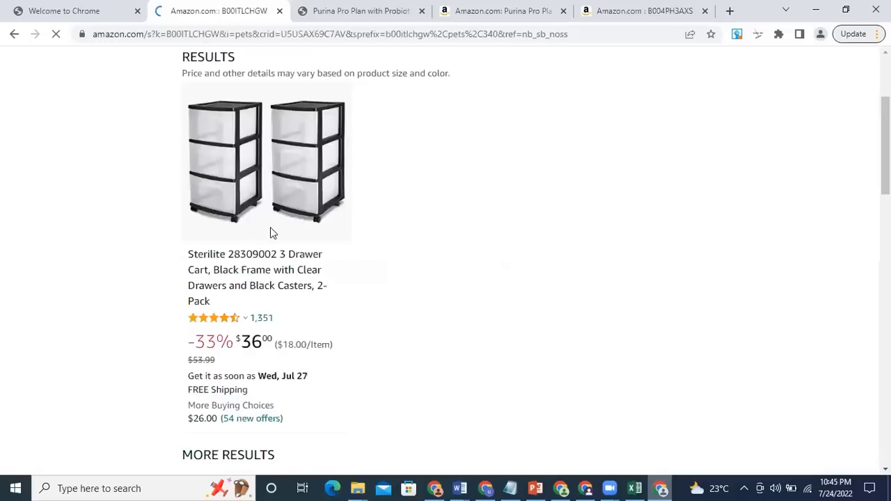
scroll(271, 220, "down", 1)
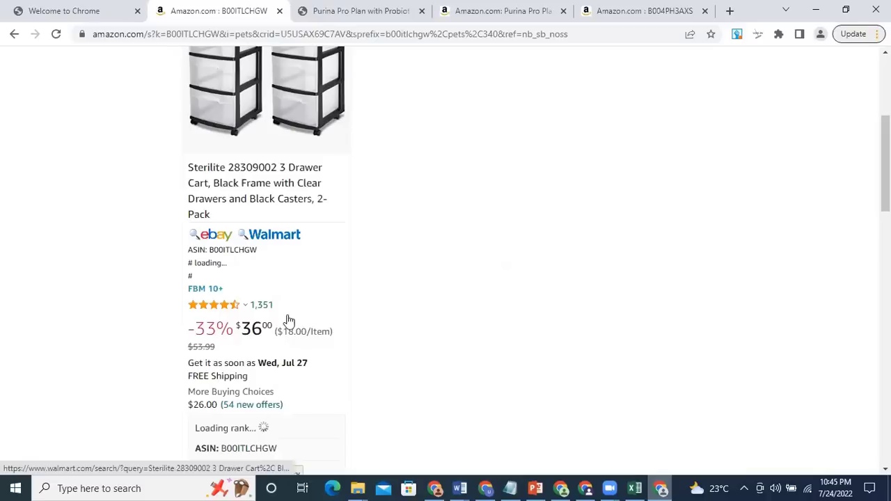
left_click(287, 239)
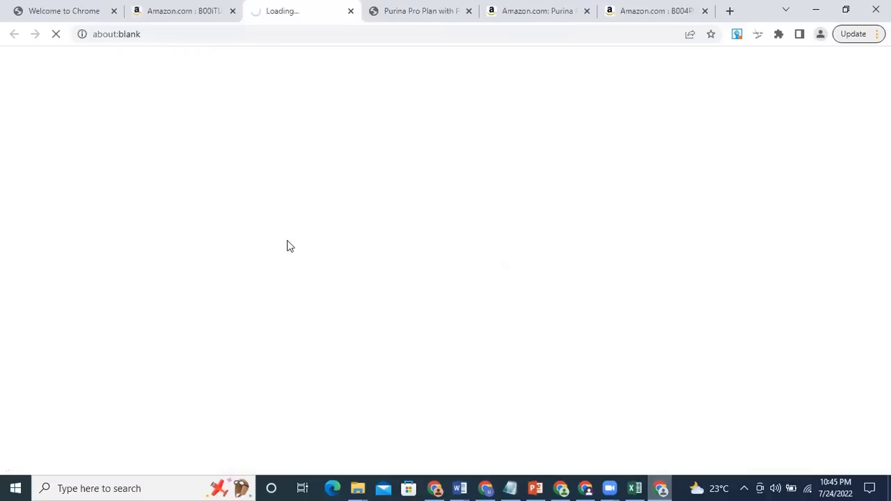
left_click(181, 11)
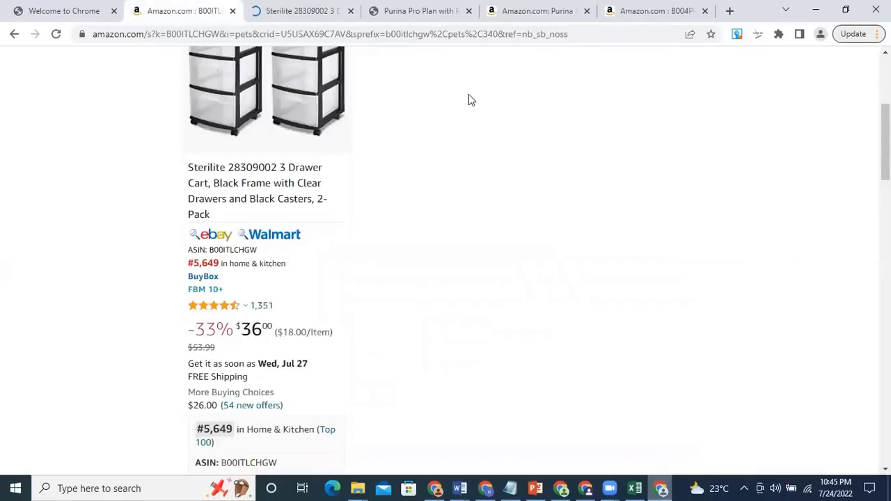
left_click(292, 10)
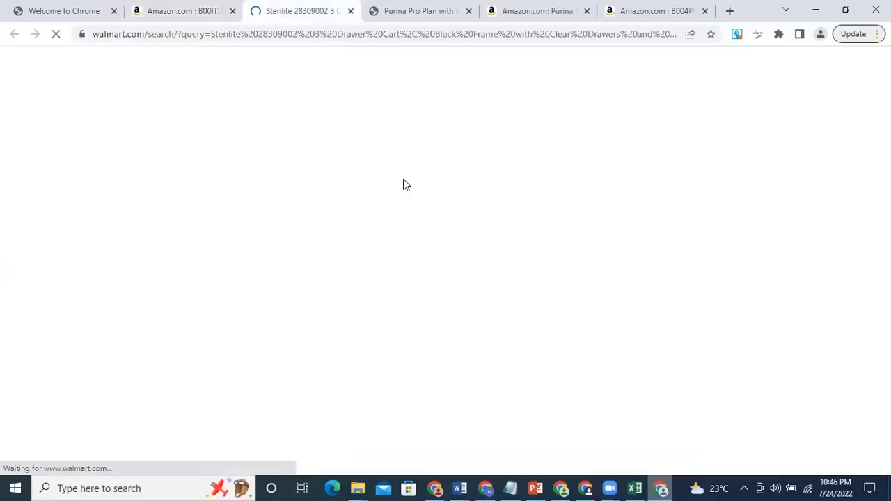
Step: Compare the Walmart two-cart set with the Amazon search result and open the Amazon product listing in a new tab
scroll(462, 318, "down", 3)
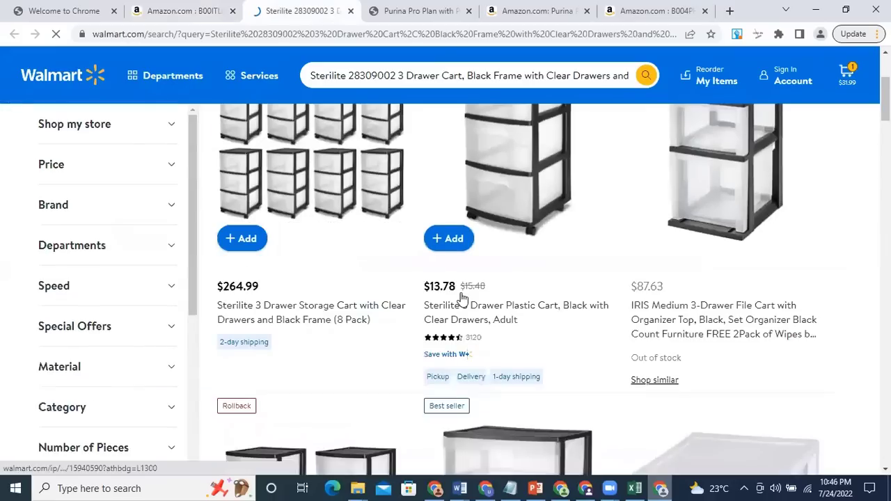
scroll(461, 298, "down", 5)
key("ctrl+shift+Tab")
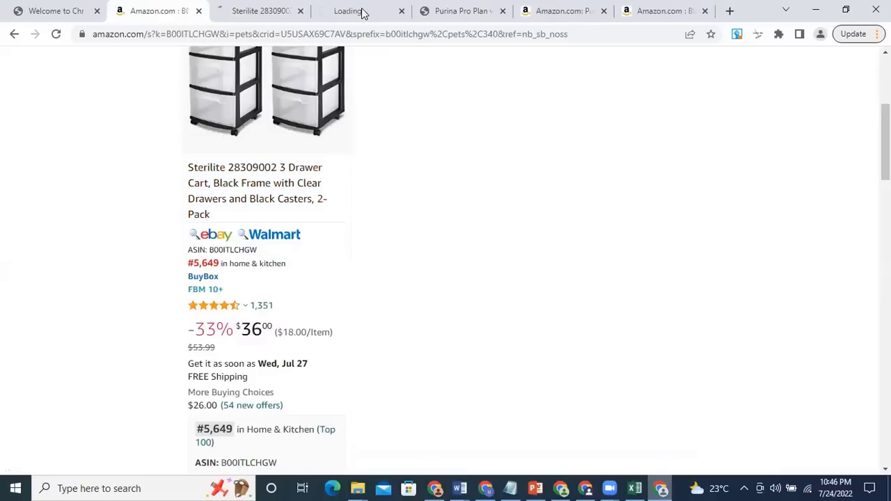
left_click(272, 10)
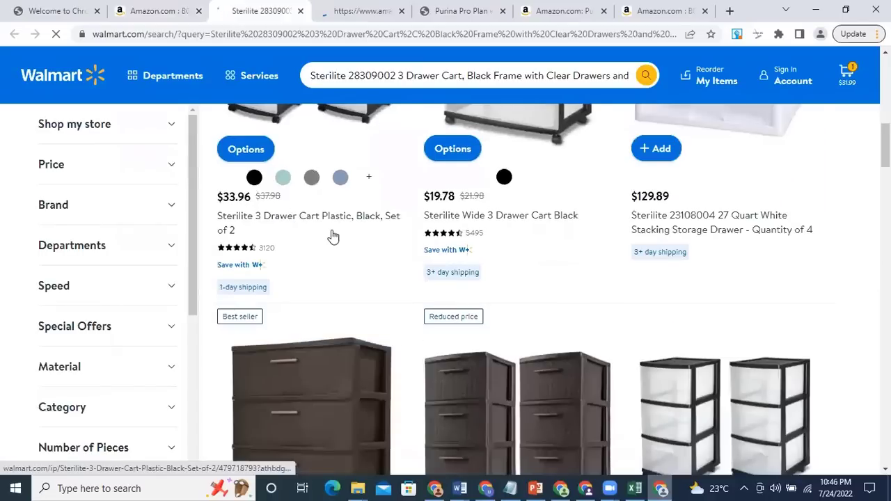
key("ctrl+shift+Tab")
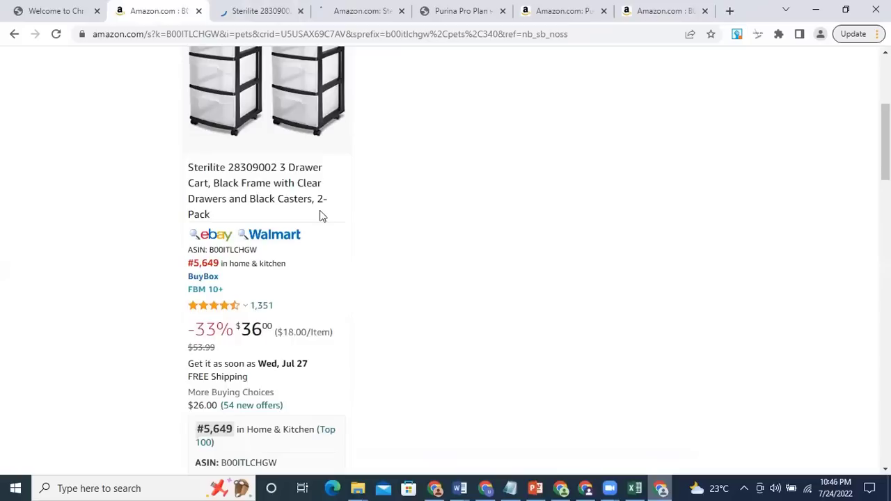
key("ctrl+Tab")
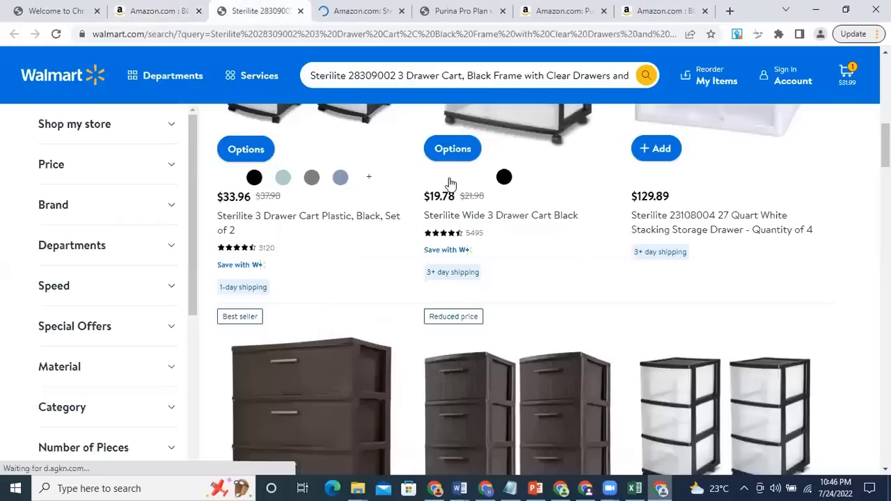
Step: View the Sterilite cart's Amazon listing and open the list of all new seller offers
key("ctrl+shift+Tab")
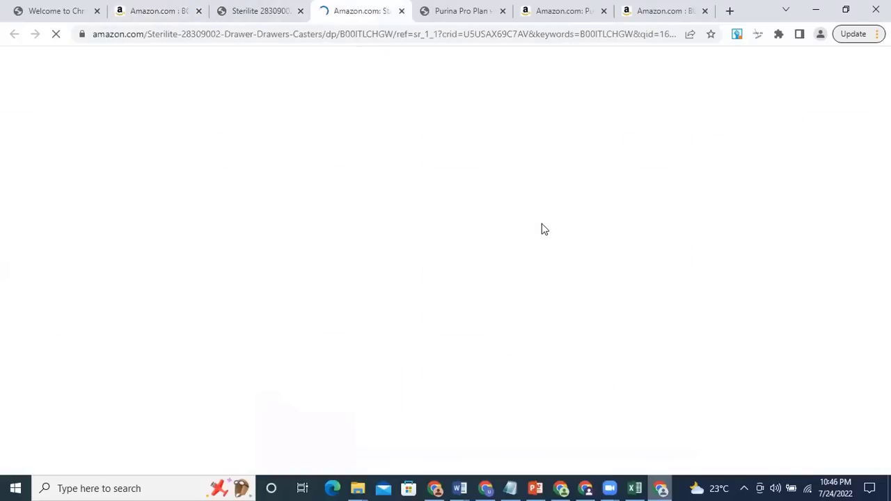
scroll(615, 267, "down", 3)
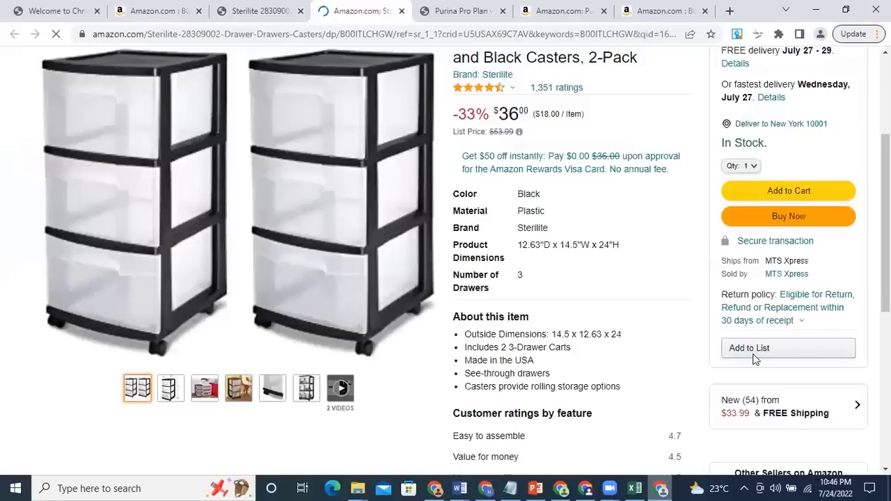
scroll(773, 282, "down", 2)
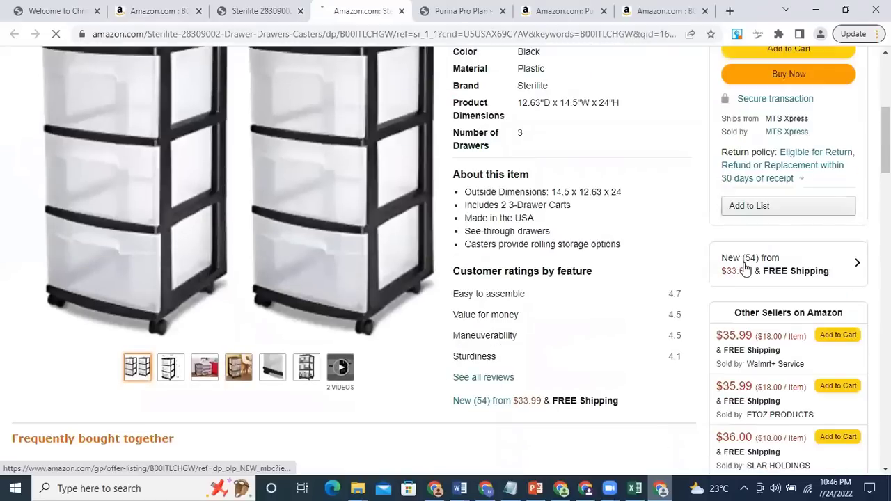
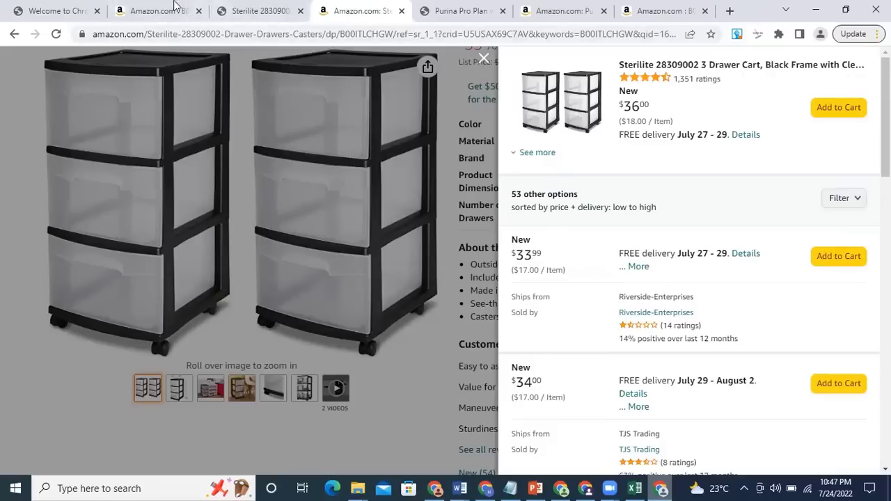
Step: Examine the Walmart results for a matching black Sterilite 3-drawer cart set of 2, comparing prices and shipping speeds
left_click(229, 10)
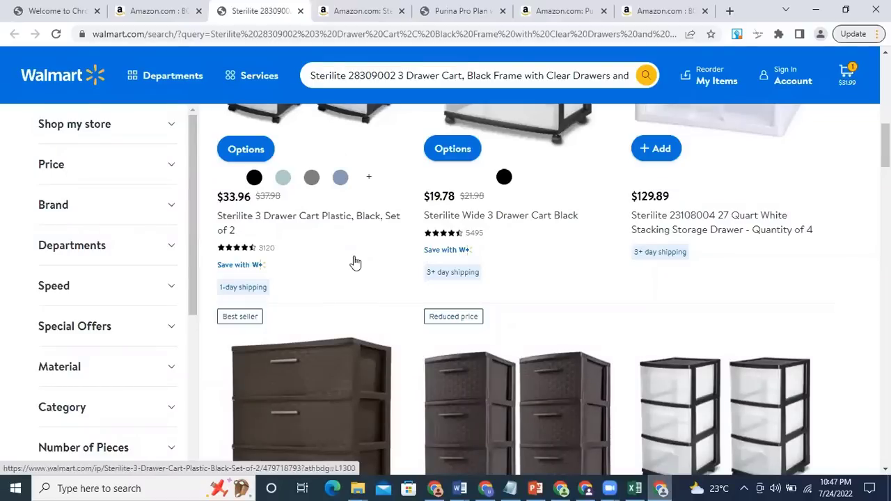
scroll(392, 249, "down", 4)
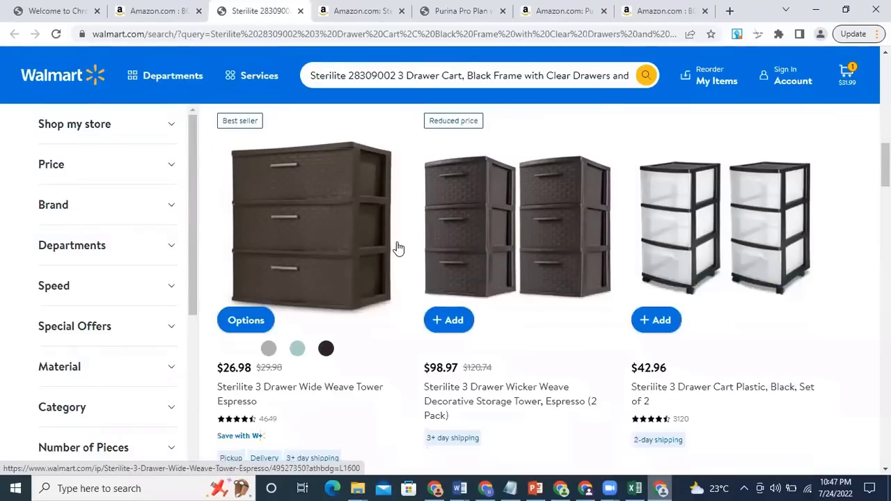
scroll(398, 248, "down", 1)
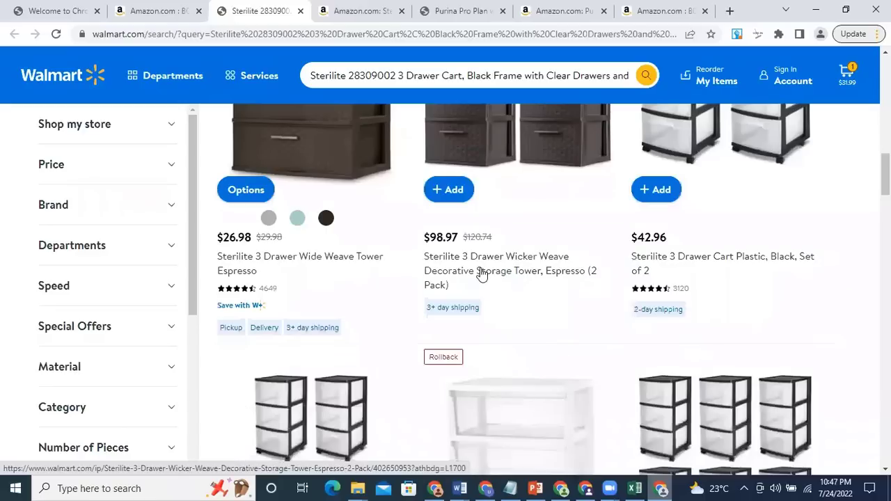
scroll(482, 274, "up", 7)
scroll(730, 311, "down", 5)
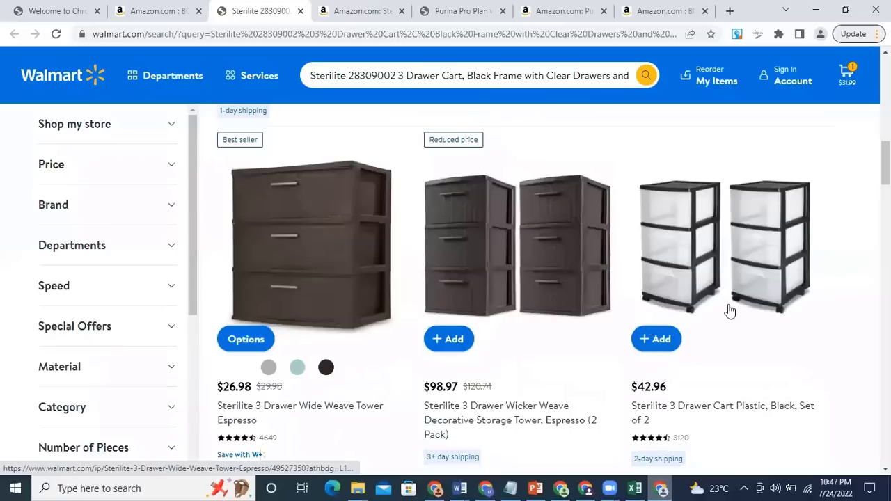
scroll(731, 334, "down", 1)
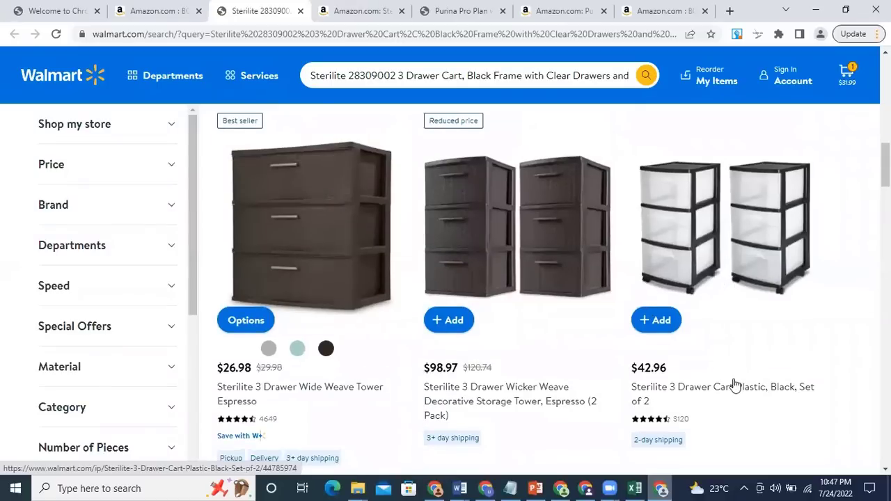
scroll(738, 398, "up", 1)
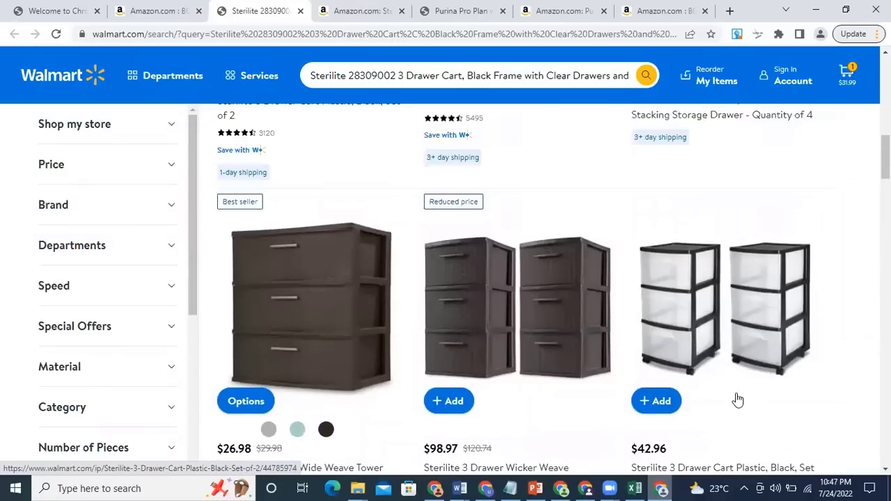
scroll(738, 400, "up", 4)
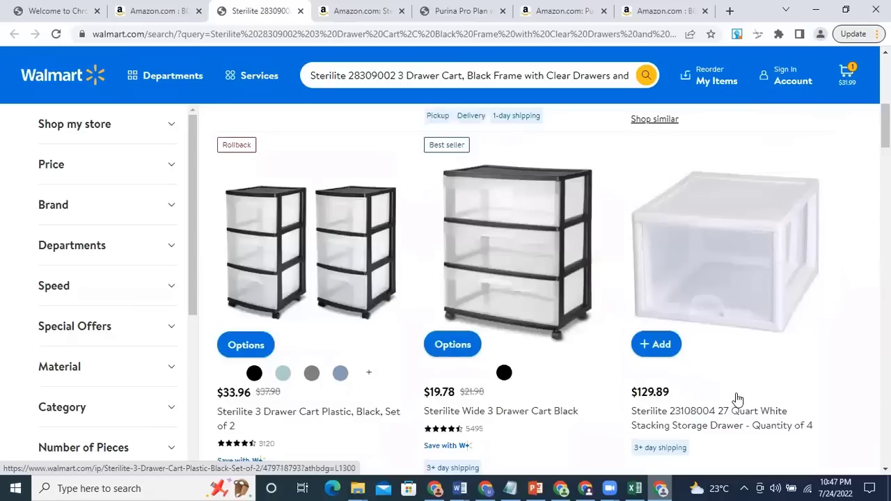
scroll(738, 399, "down", 4)
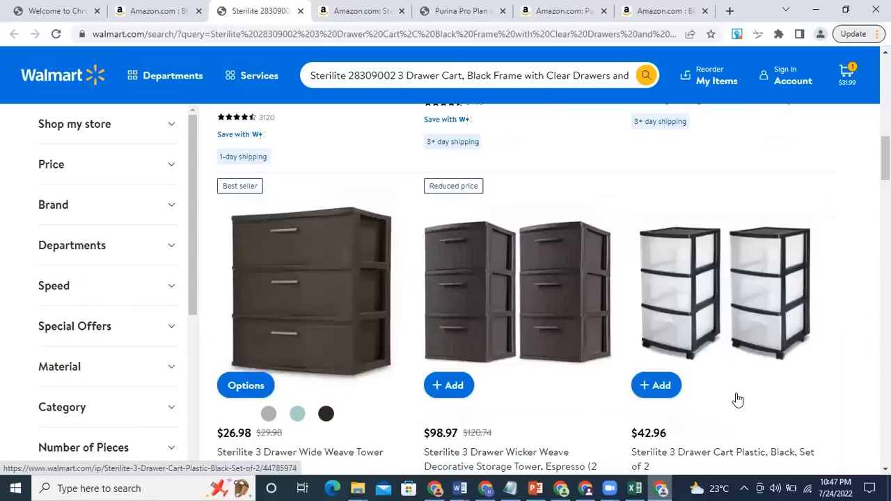
scroll(738, 399, "down", 2)
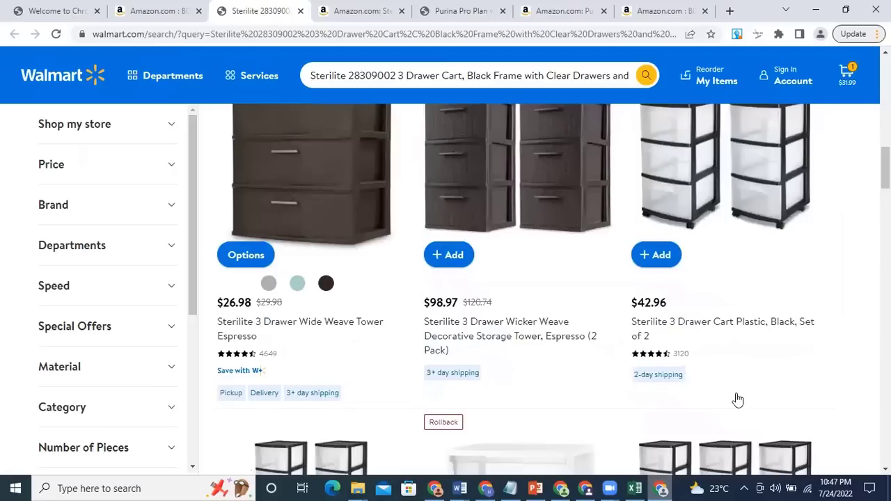
Step: Copy the ASIN B077YP67F7 from the product list in Notepad
scroll(547, 394, "up", 2)
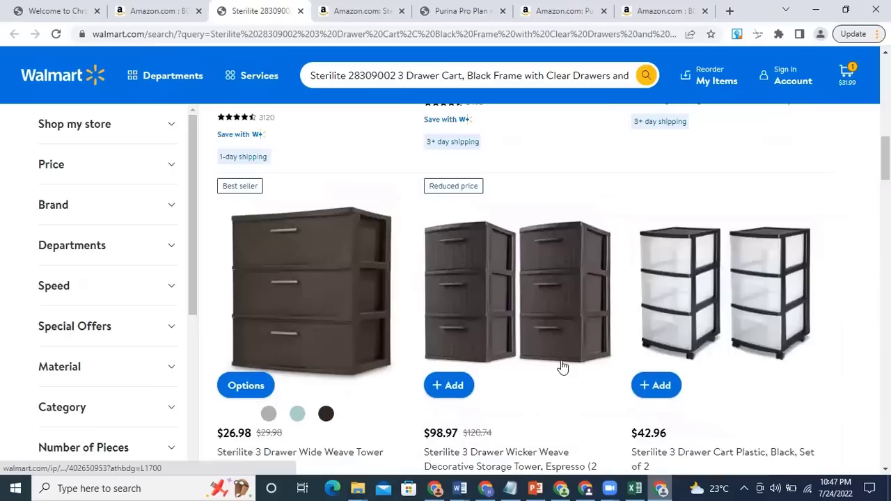
left_click(510, 488)
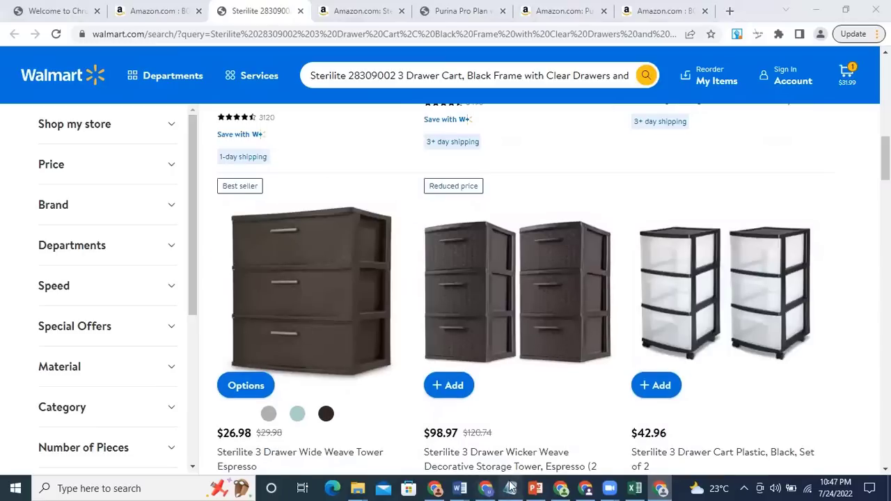
double_click(218, 384)
key("ctrl+c")
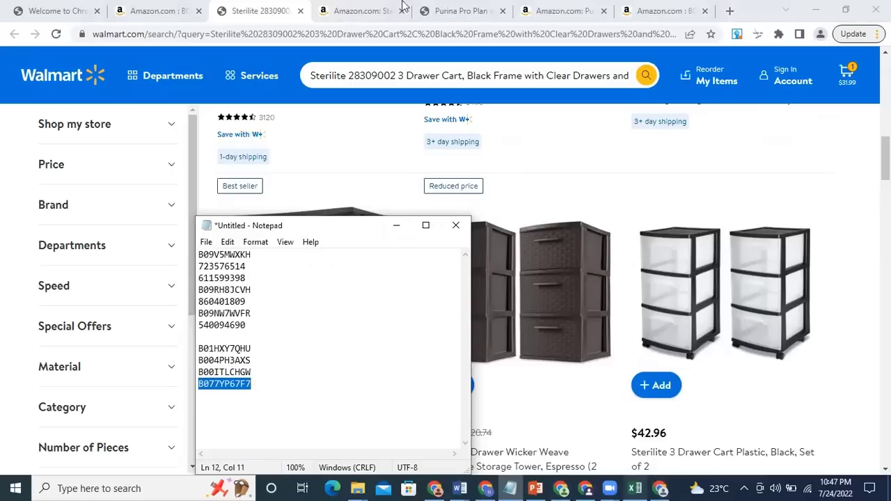
Step: Close the seller offers on the Sterilite listing and search Amazon for the copied ASIN B077YP67F7
left_click(360, 8)
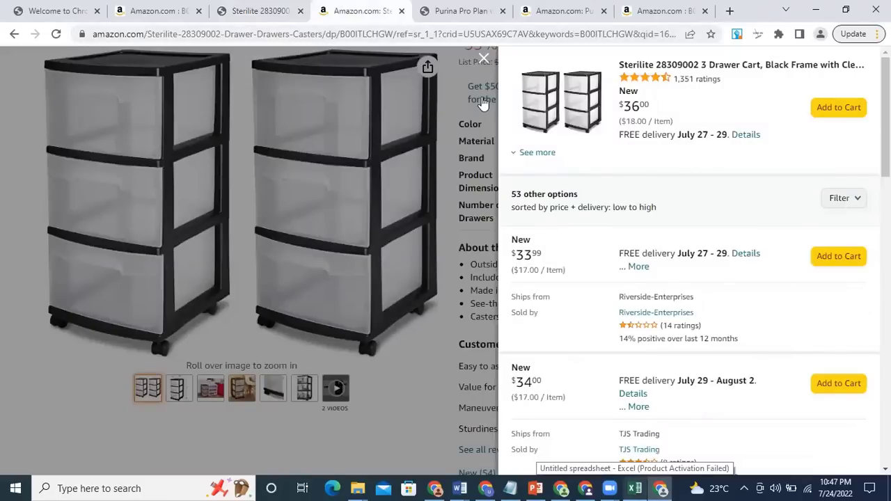
left_click(486, 60)
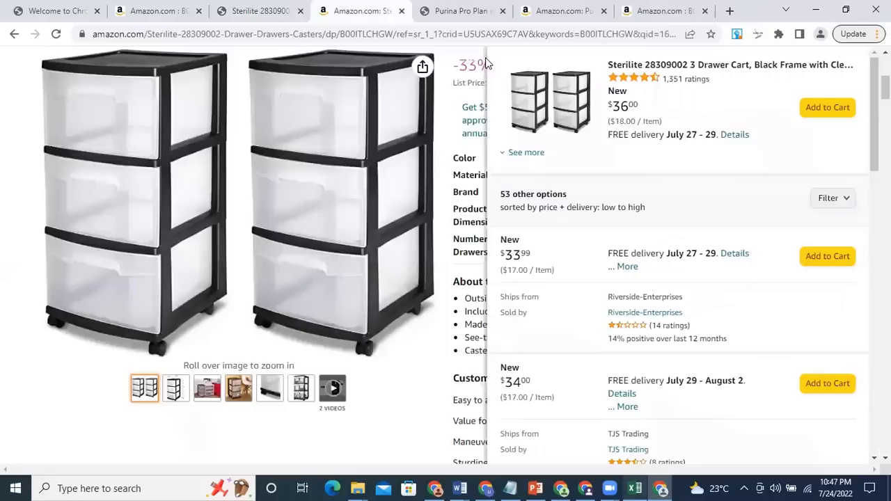
scroll(411, 82, "up", 2)
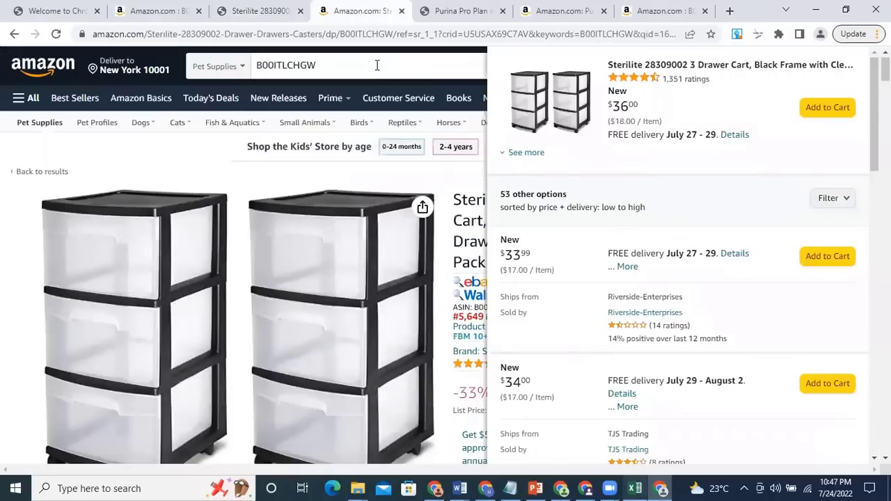
left_click(377, 64)
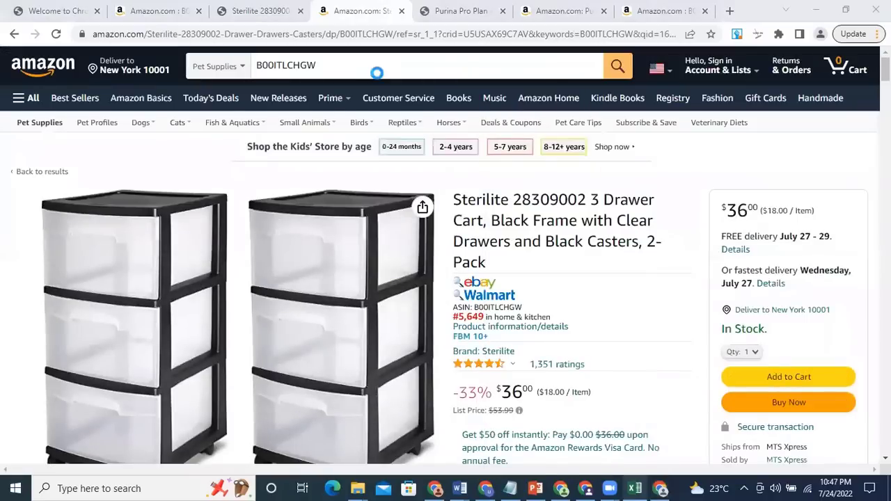
key("super+s")
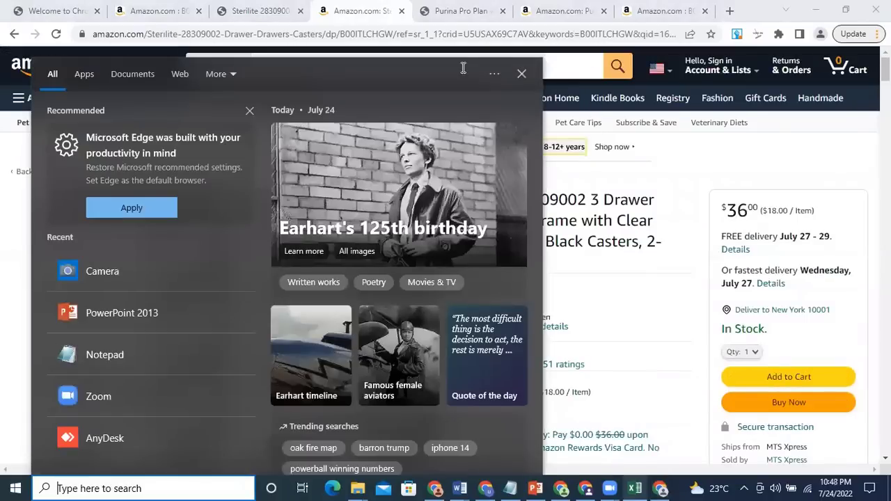
left_click(462, 66)
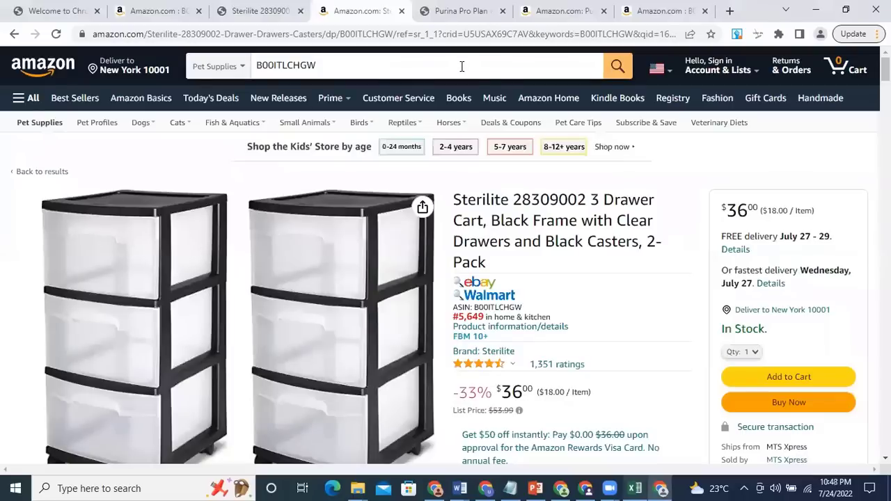
left_click(360, 67)
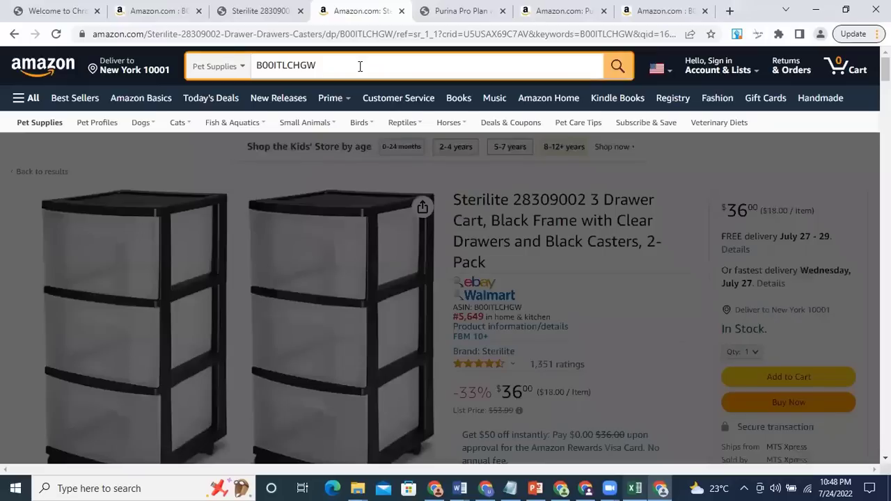
double_click(360, 66)
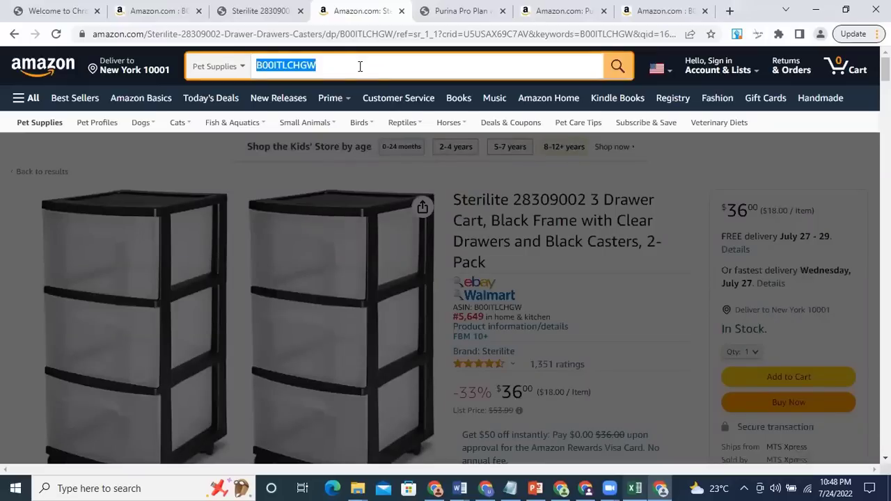
key("ctrl+v")
key("Return")
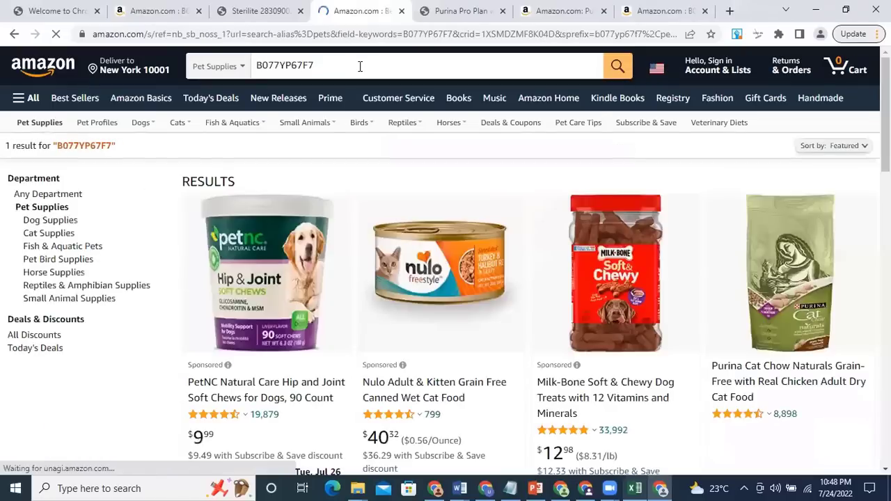
Step: Examine the Amazon results for the product matching ASIN B077YP67F7, checking its sales rank, Buy Box status and seller types
scroll(479, 211, "down", 2)
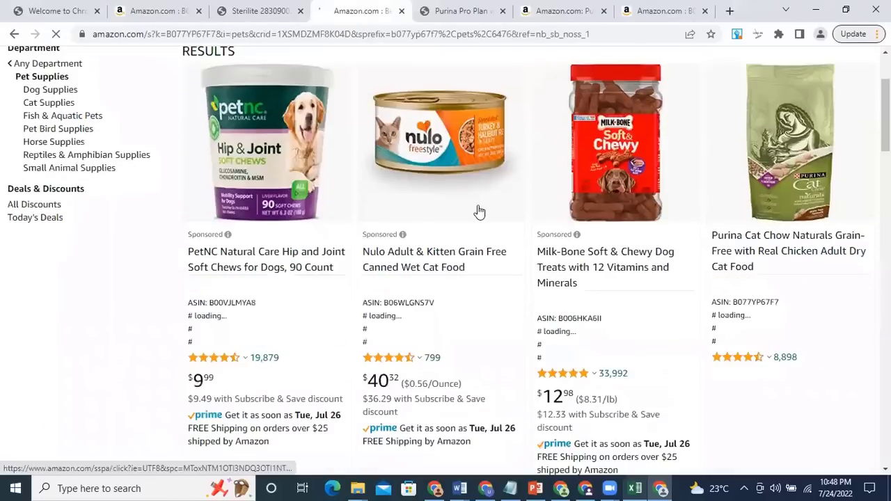
scroll(493, 271, "down", 1)
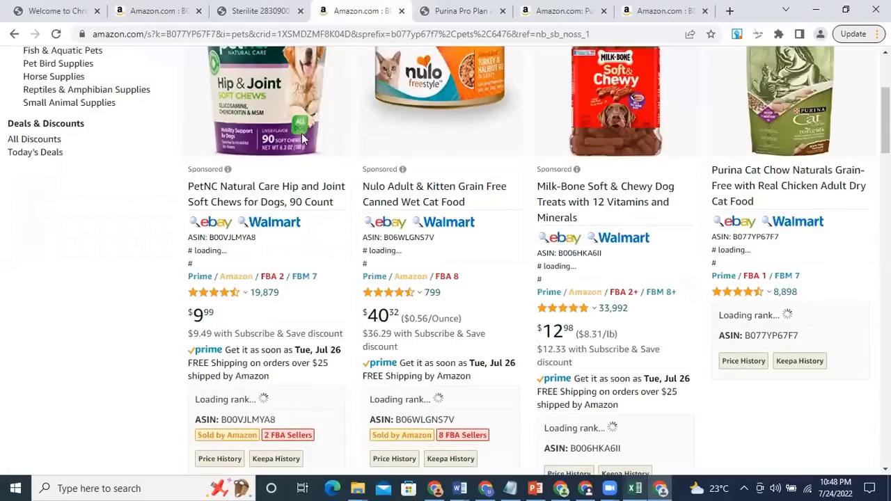
scroll(449, 375, "down", 1)
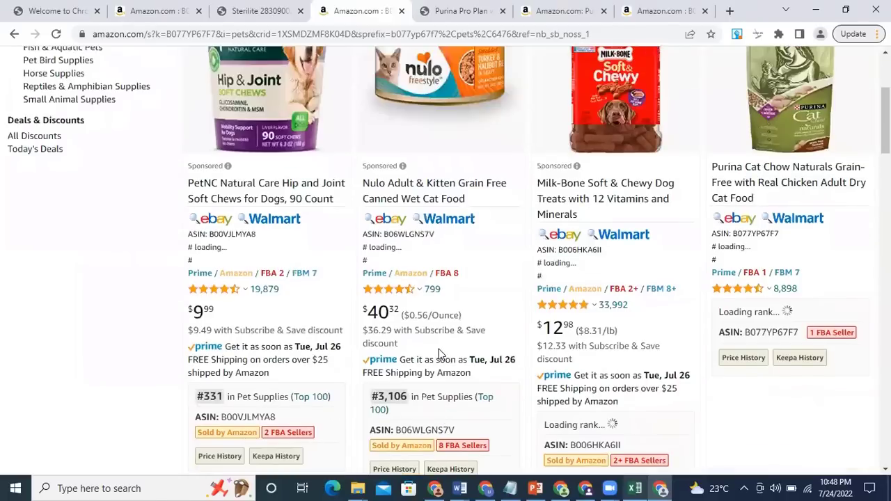
scroll(379, 255, "down", 1)
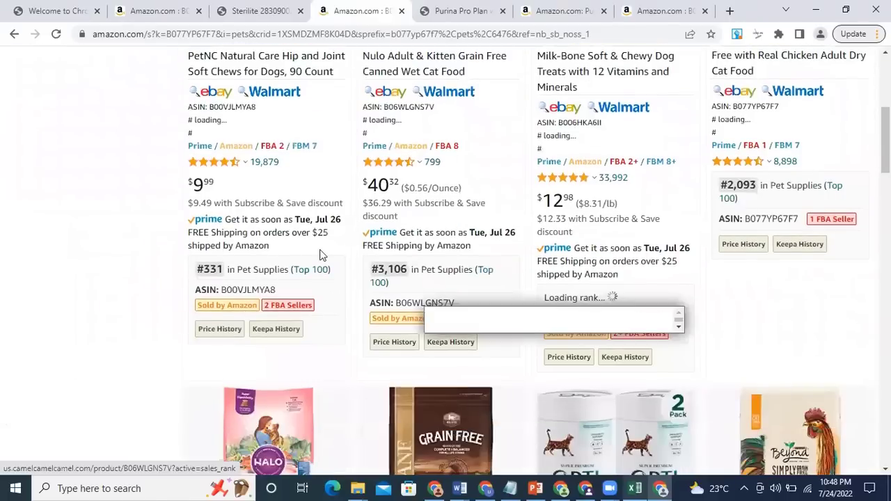
scroll(321, 254, "up", 2)
scroll(367, 278, "up", 2)
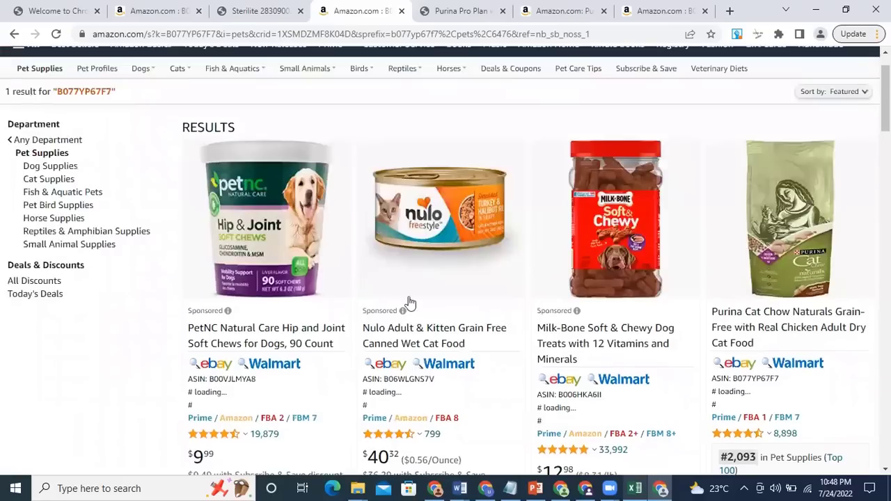
scroll(408, 305, "down", 5)
scroll(352, 313, "down", 3)
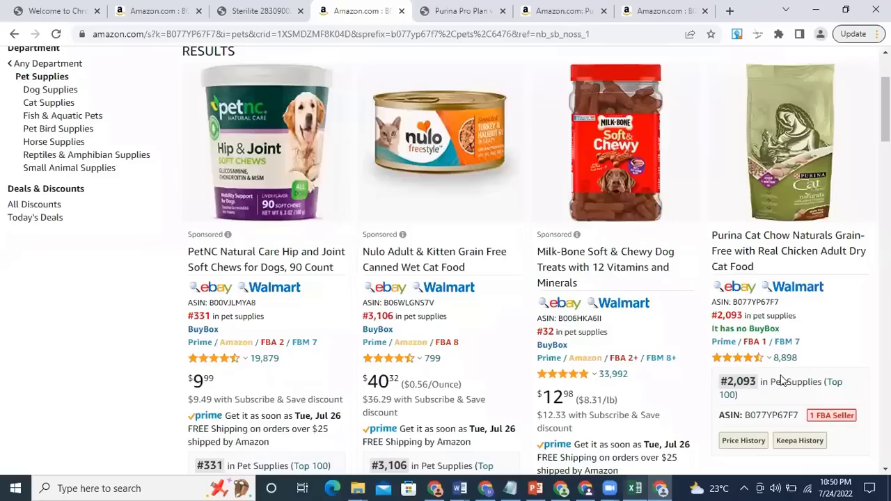
Step: Open the Purina Cat Chow Naturals Grain-Free dry cat food listing in a new tab and view it
right_click(772, 258)
middle_click(450, 72)
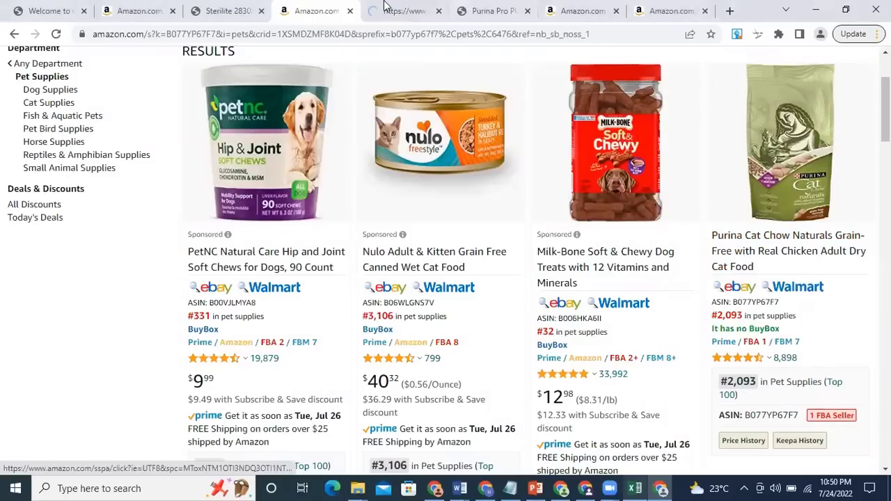
left_click(385, 6)
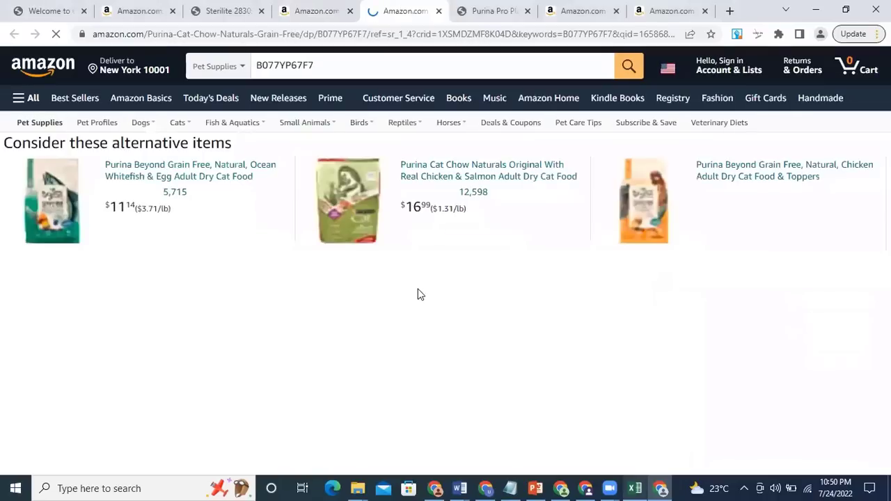
scroll(466, 356, "down", 1)
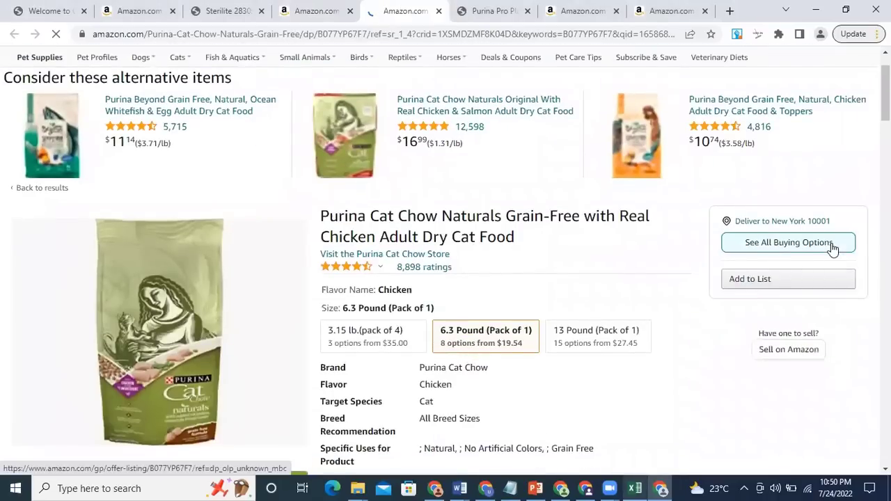
Step: Show all buying options for the 6.3 Pound (Pack of 1) Purina Cat Chow and check the sellers' prices
left_click(794, 243)
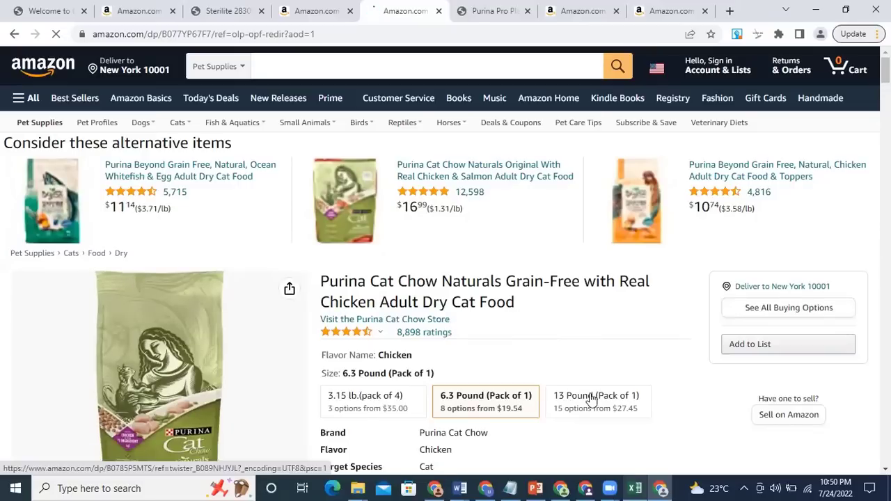
scroll(354, 357, "down", 1)
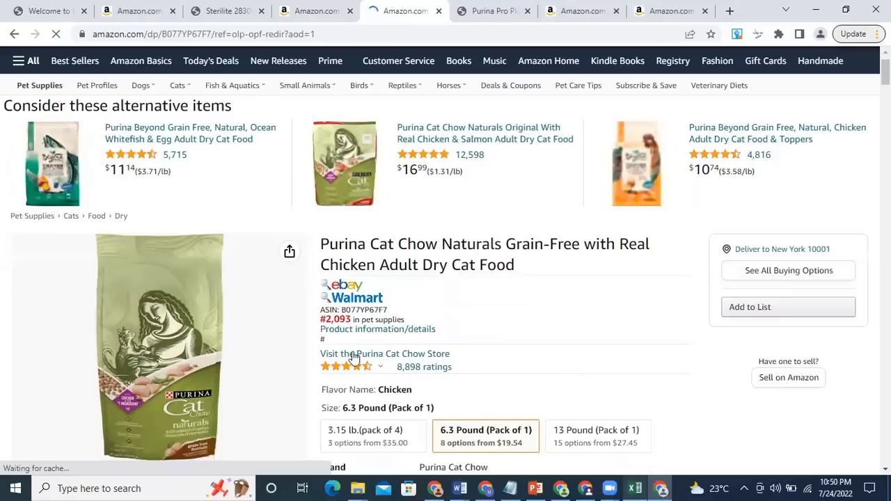
scroll(353, 357, "down", 2)
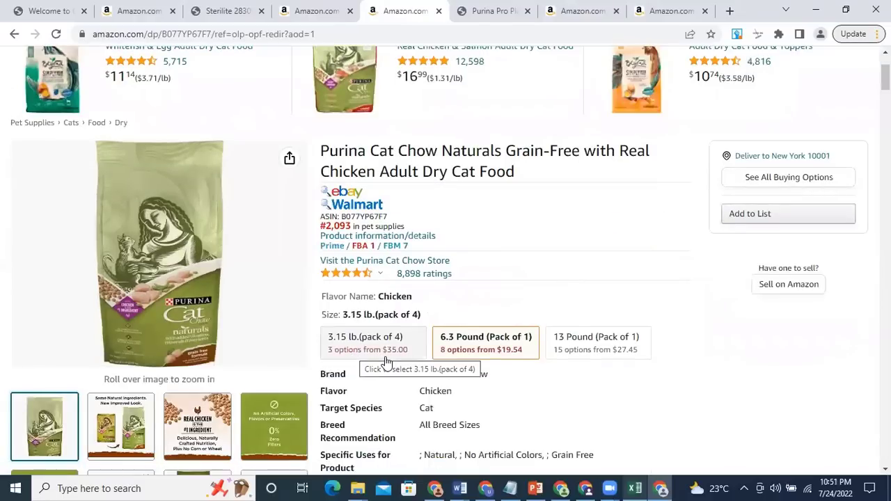
left_click(395, 356)
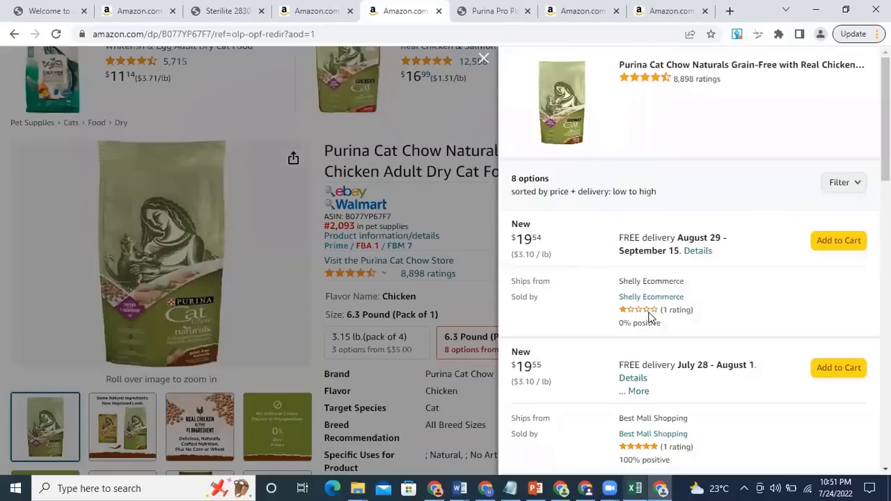
Step: Look up the Purina Cat Chow on Walmart from its Amazon listing and compare the 6.3 lb bag between both sites
left_click(369, 213)
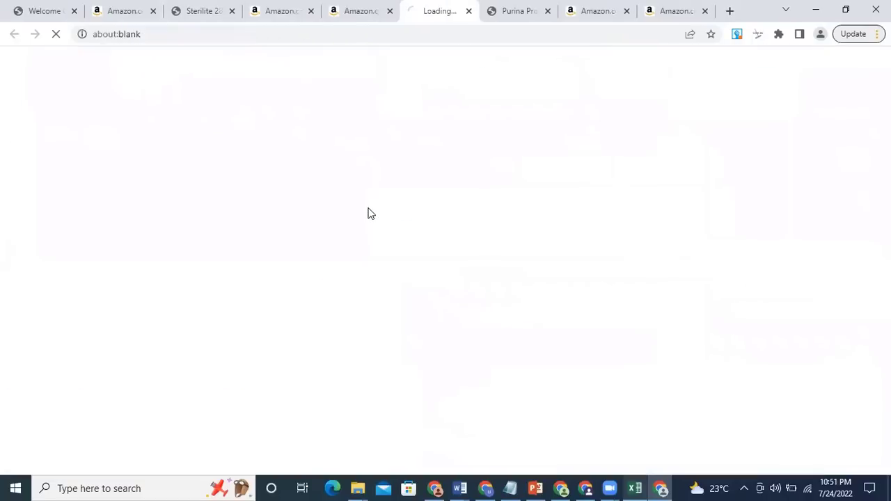
scroll(431, 232, "down", 3)
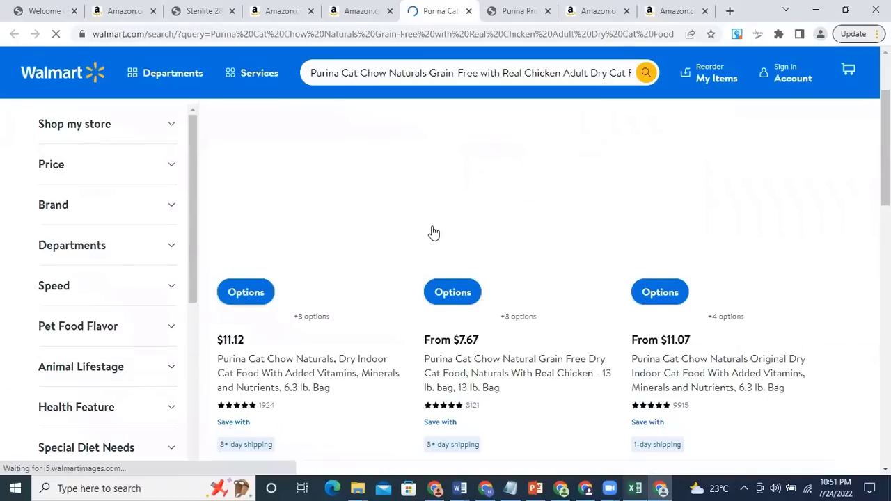
left_click(370, 7)
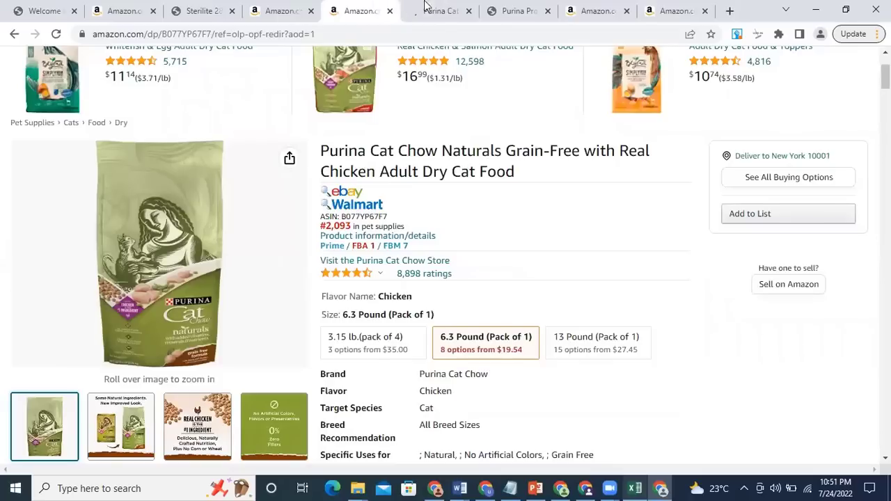
left_click(458, 14)
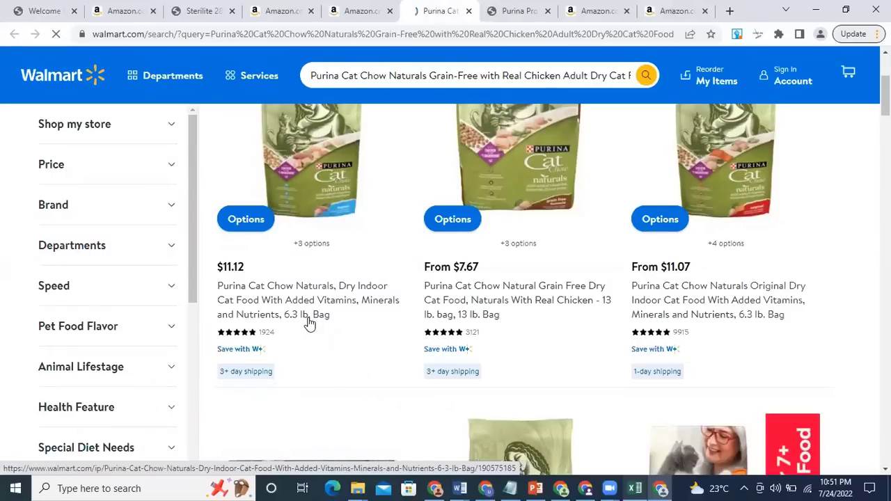
Step: Switch to the Excel profit spreadsheet and set the Amazon price in cell F3 to 19.53
left_click(632, 487)
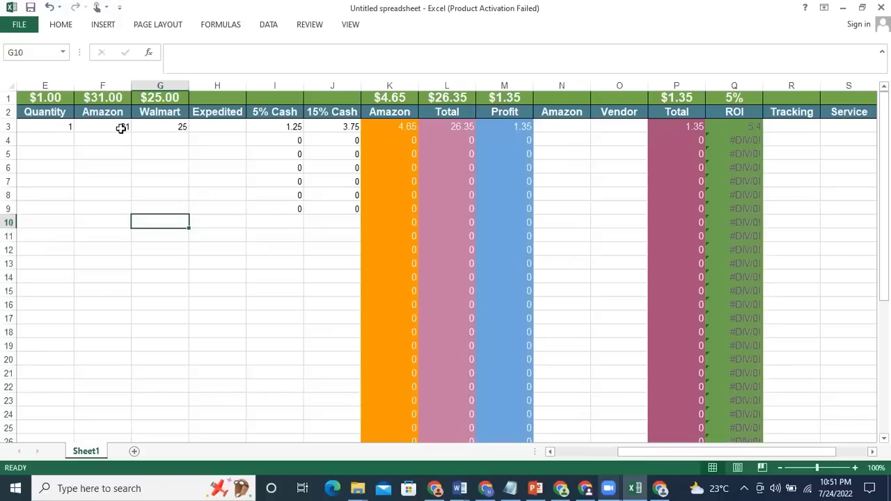
left_click(121, 128)
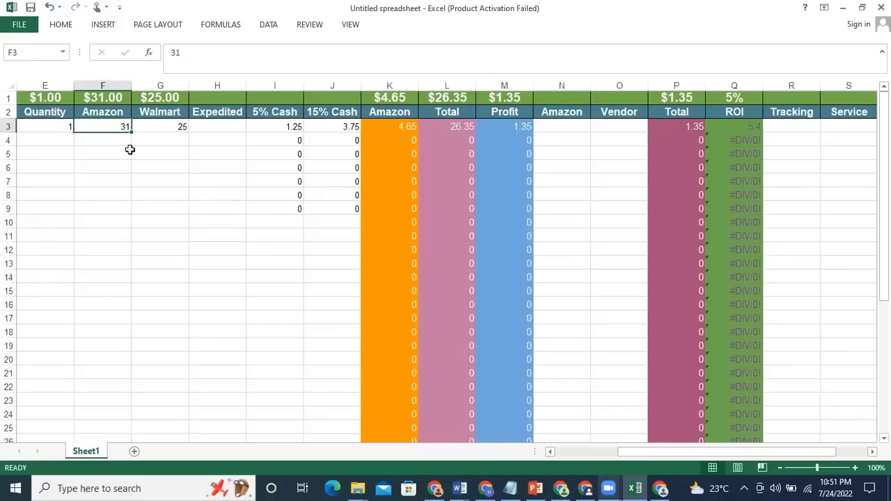
type("19.")
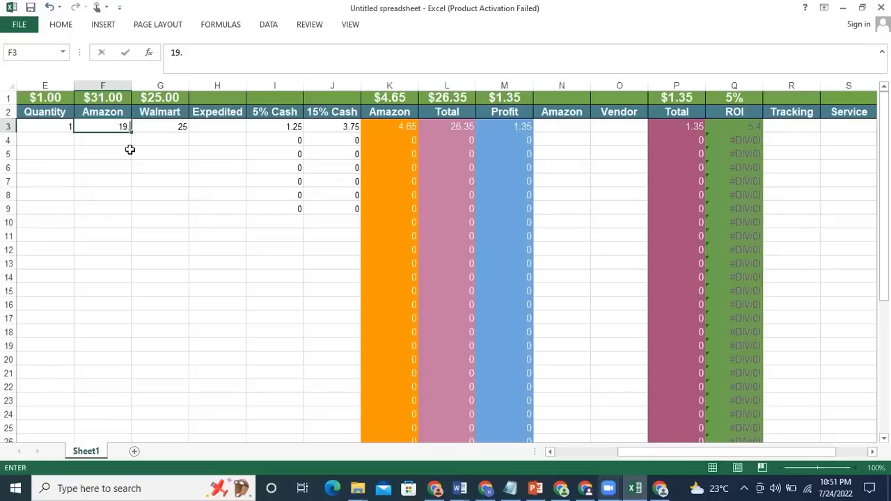
type("53")
left_click(286, 130)
Step: Set the Walmart price in cell G3 to 11.12 to calculate the cat food's profit and ROI
left_click(172, 133)
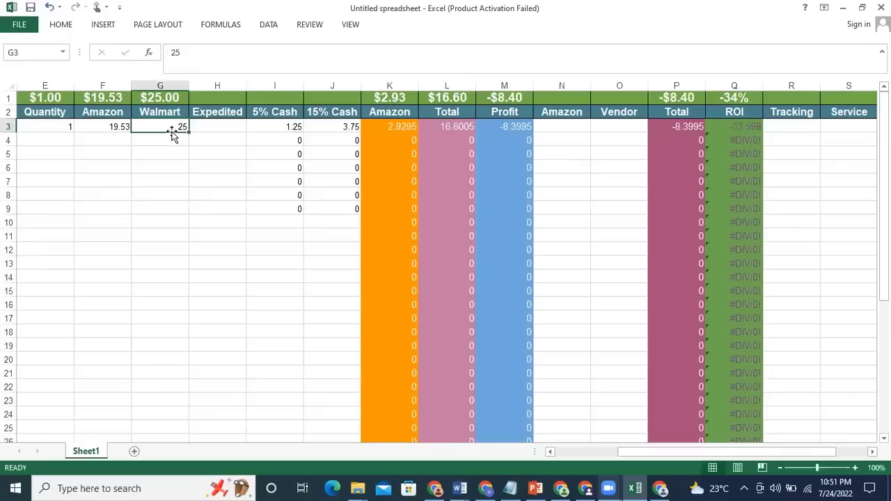
type("11")
type(".12")
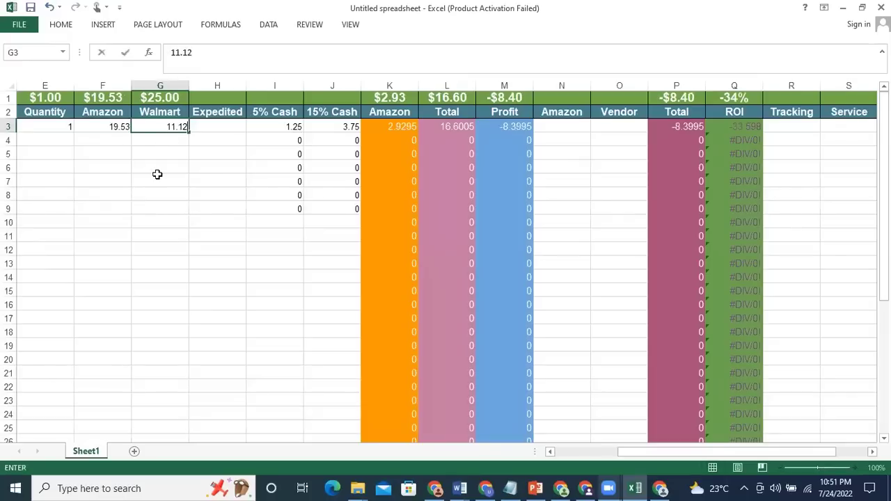
key("Down")
key("Down")
key("Down")
key("Down")
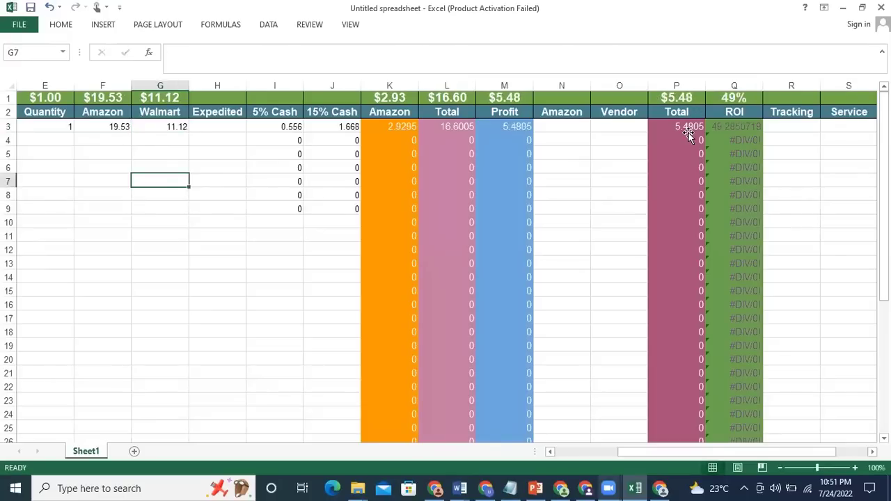
Step: Check the total profit in cell P3, then switch to Chrome and compare the Purina Cat Chow's Amazon listing with the Walmart results
left_click(688, 129)
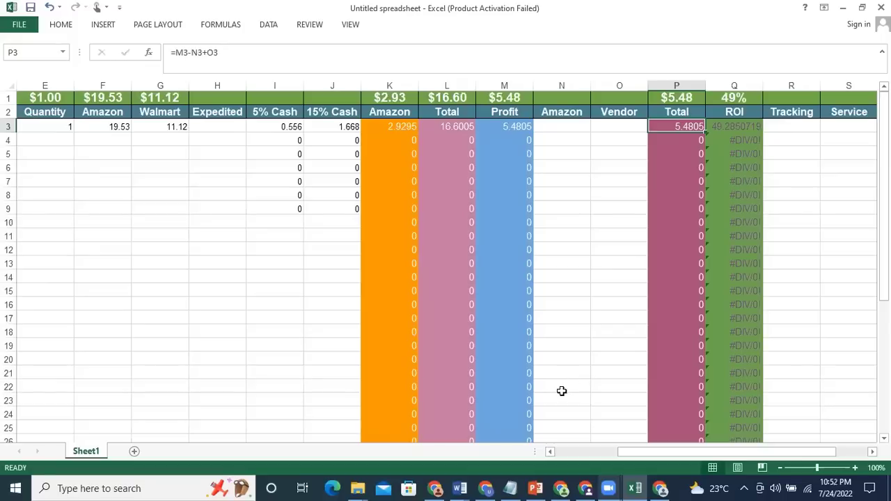
left_click(662, 488)
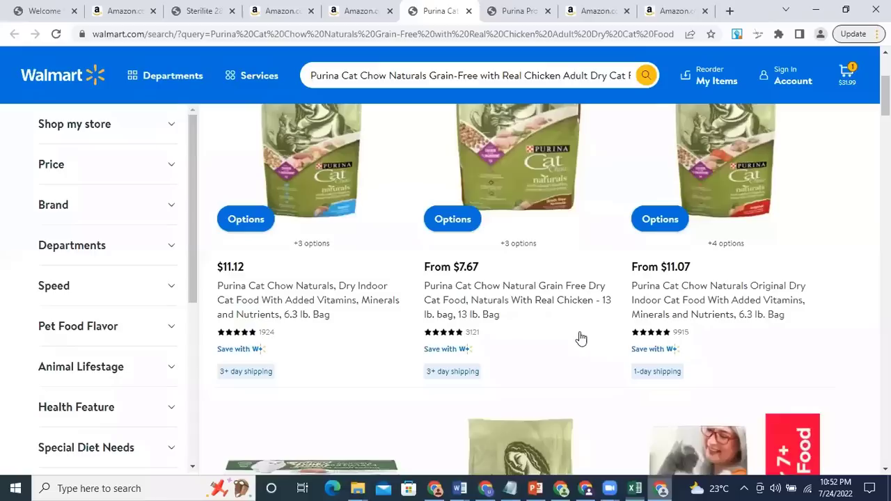
left_click(358, 11)
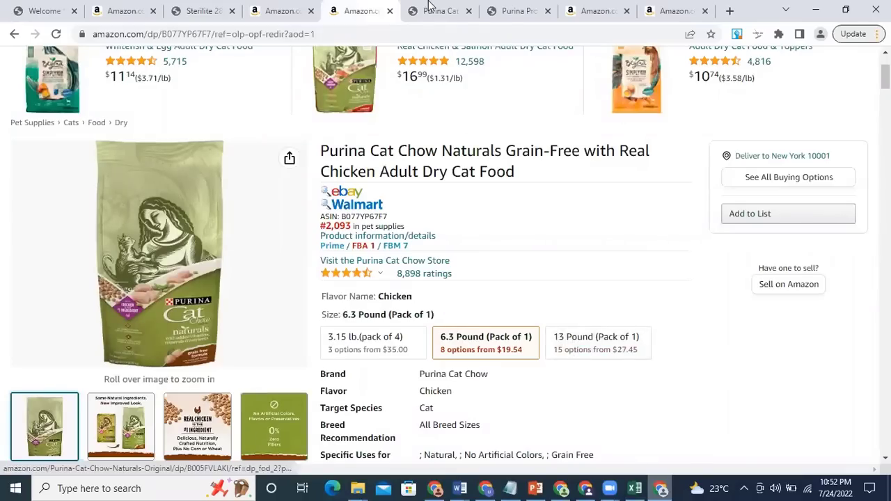
key("ctrl+Tab")
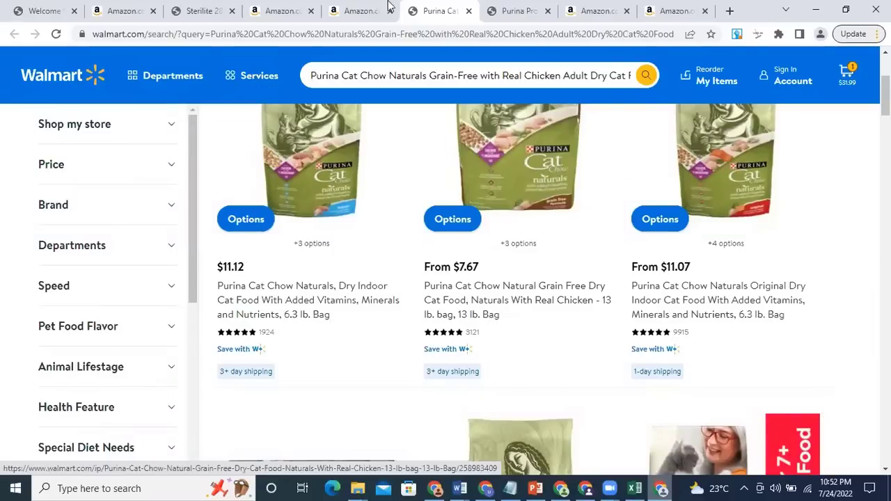
key("ctrl+shift+Tab")
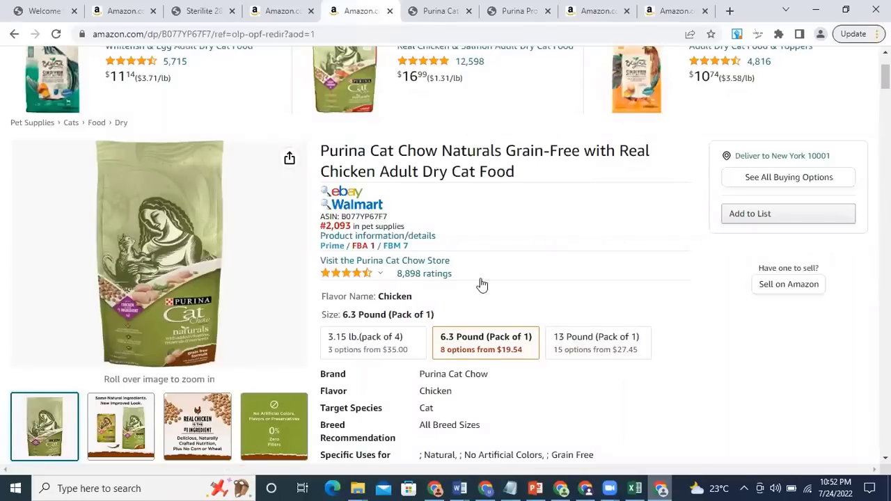
key("ctrl+Tab")
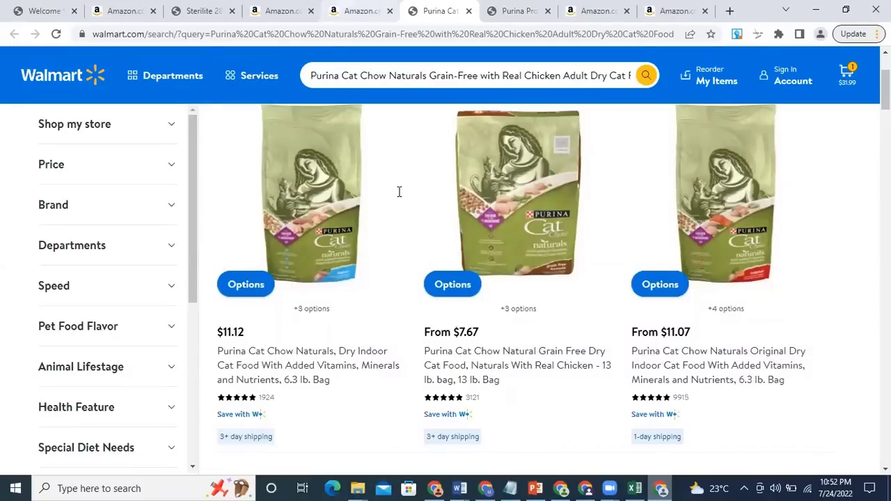
key("ctrl+shift+Tab")
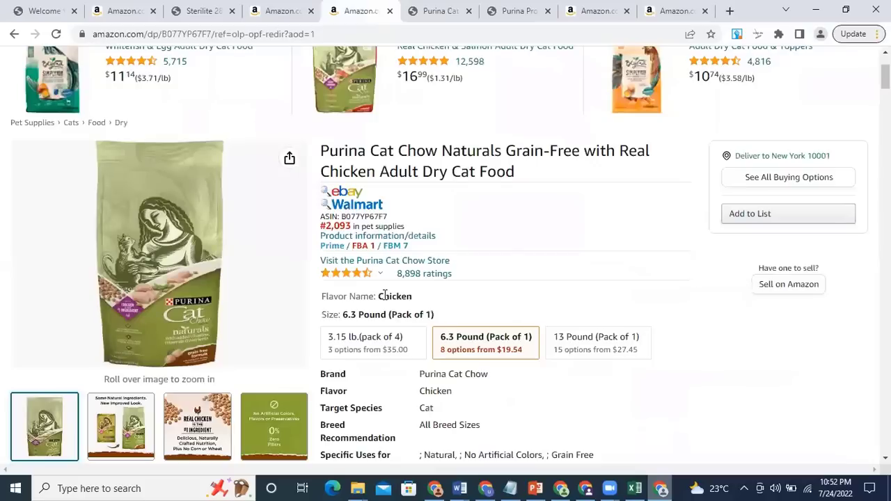
Step: Select the 13 Pound (Pack of 1) size of the Purina Cat Chow on Amazon and check all its buying options
mouse_move(180, 317)
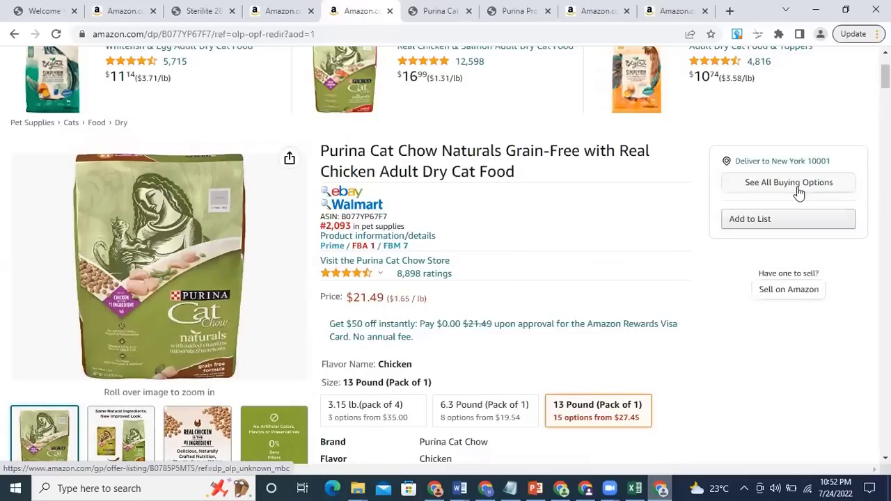
left_click(799, 183)
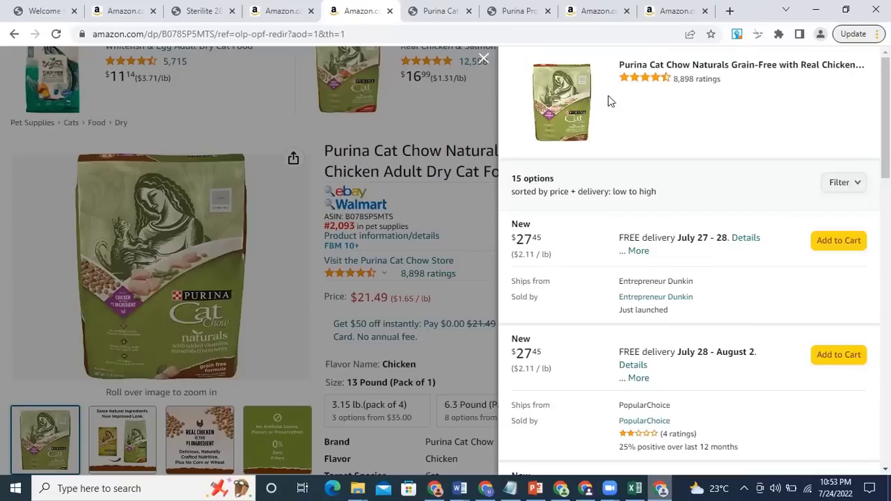
left_click(485, 60)
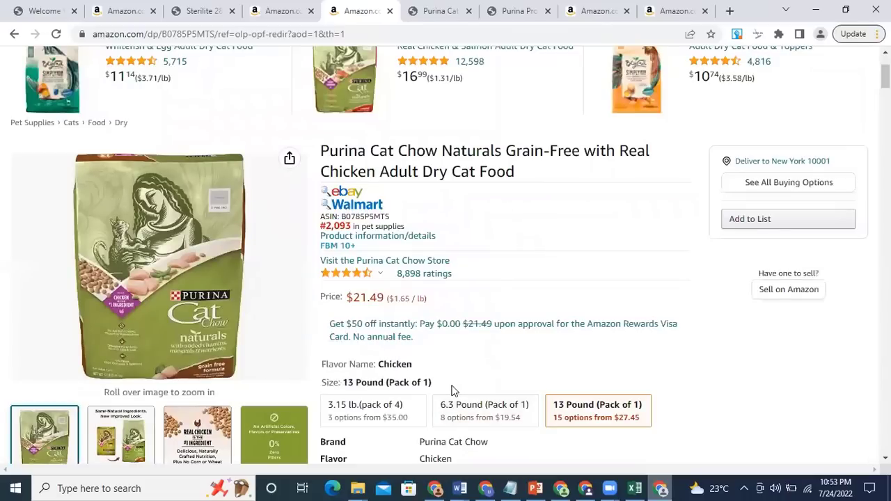
Step: Open the 13 lb grain-free Purina Cat Chow from the Walmart results and compare it with the Amazon listing
left_click(438, 10)
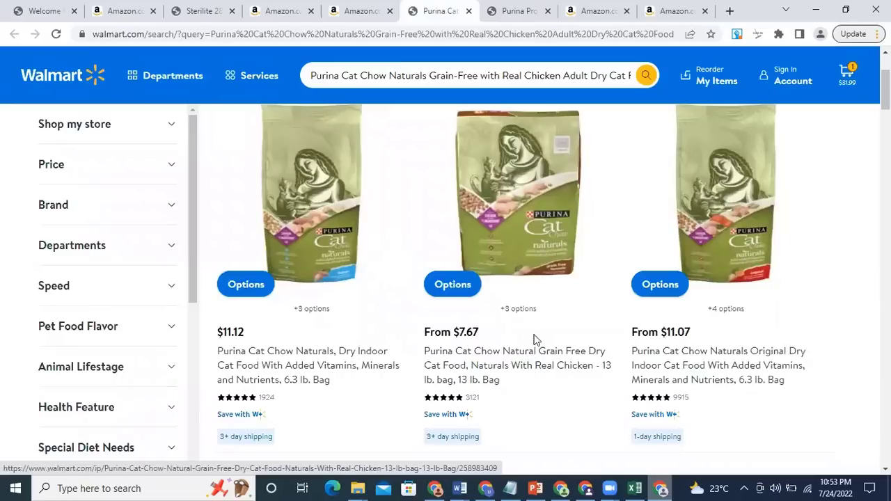
left_click(535, 340)
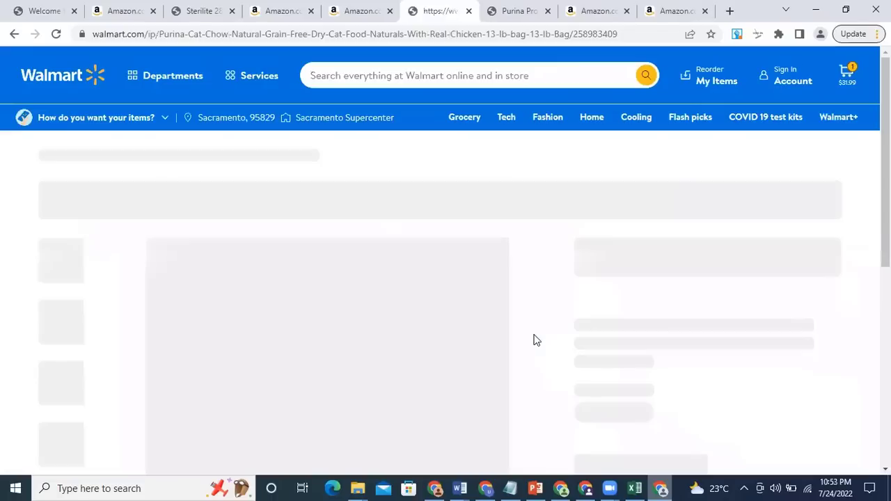
scroll(535, 340, "down", 1)
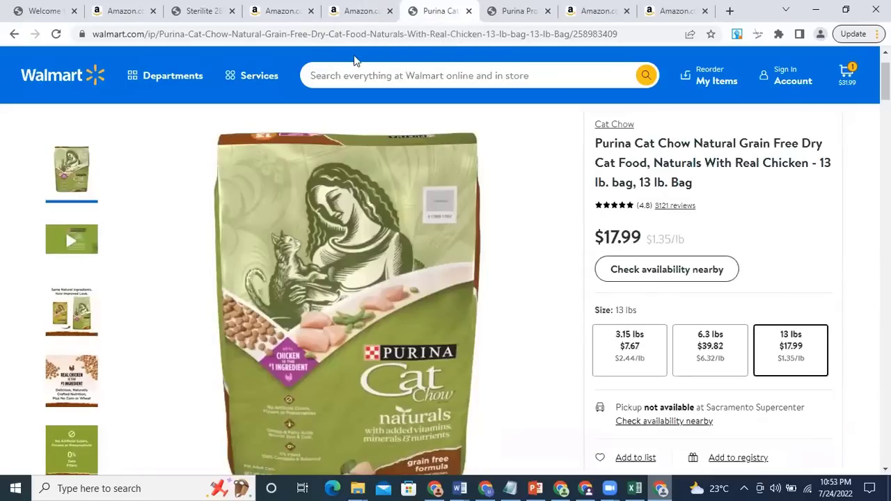
left_click(362, 5)
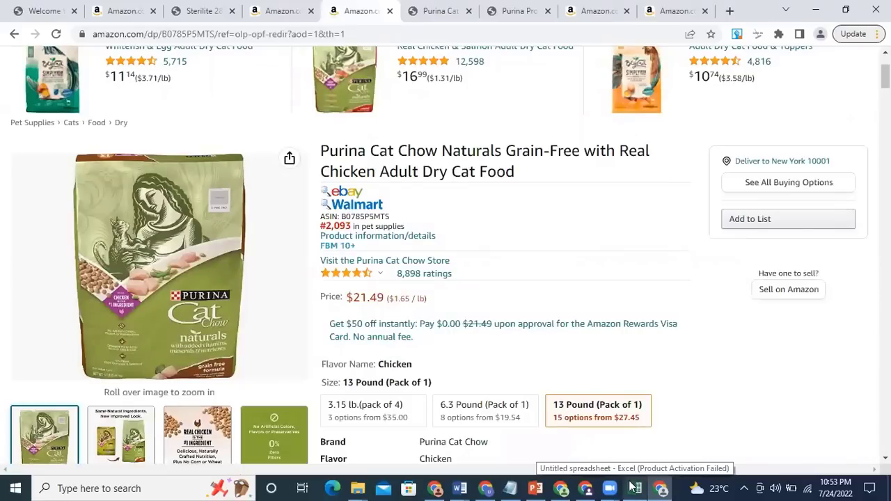
Step: Switch to the Excel profit spreadsheet and set the Amazon price in cell F3 to 27.4
left_click(633, 488)
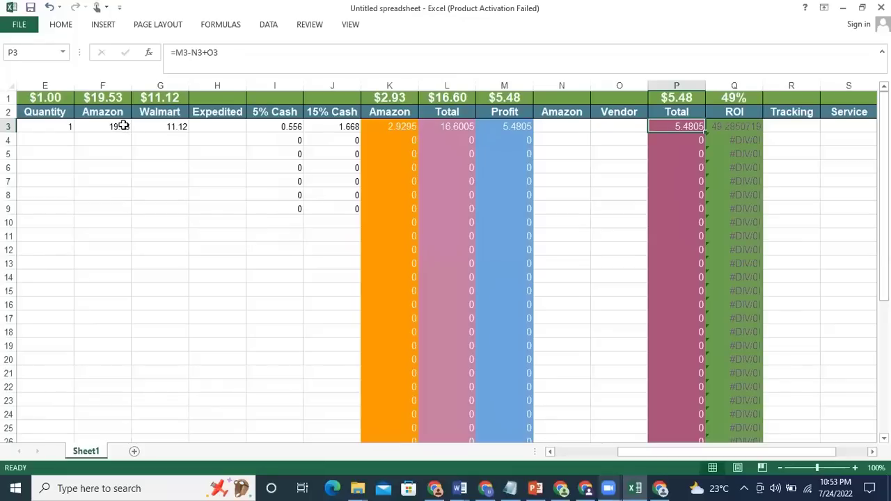
left_click(123, 127)
double_click(124, 126)
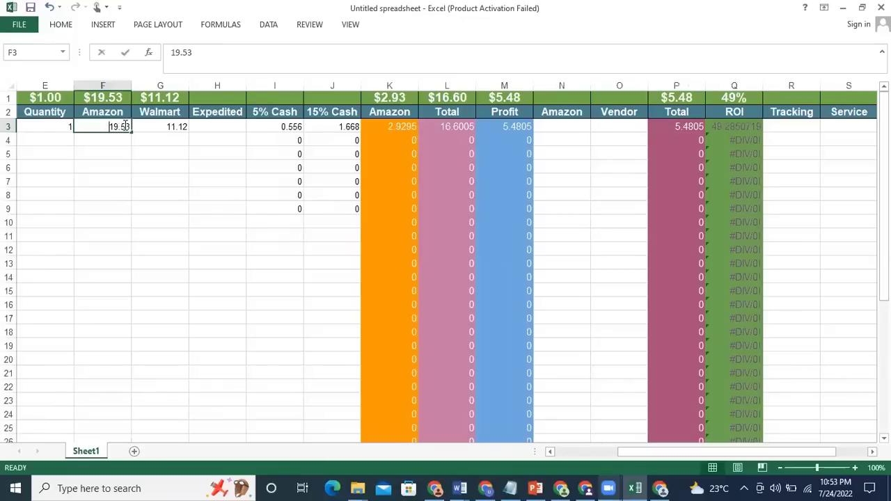
type("27.40")
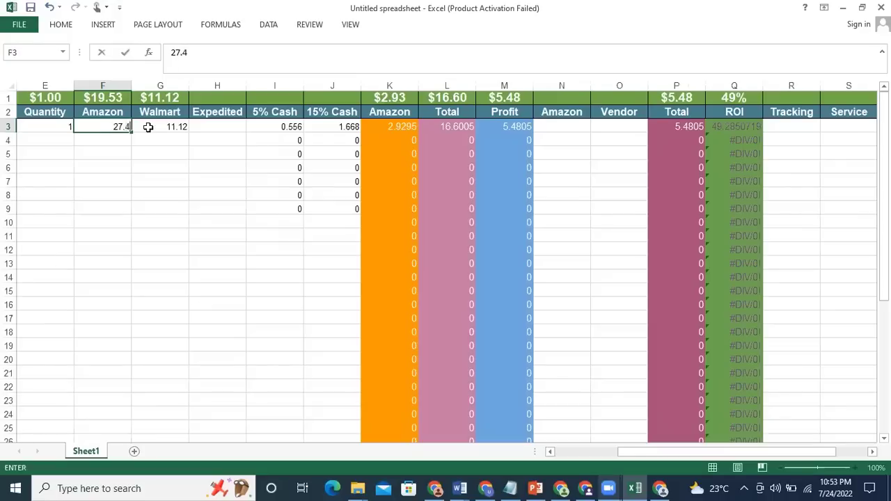
Step: Set the Walmart price in cell G3 to 18 and check the resulting total profit in cell P3
left_click(150, 127)
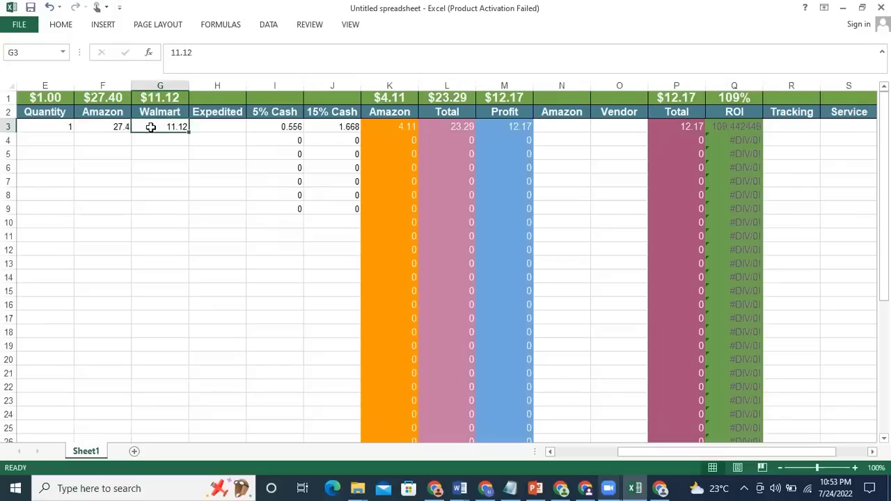
type("18")
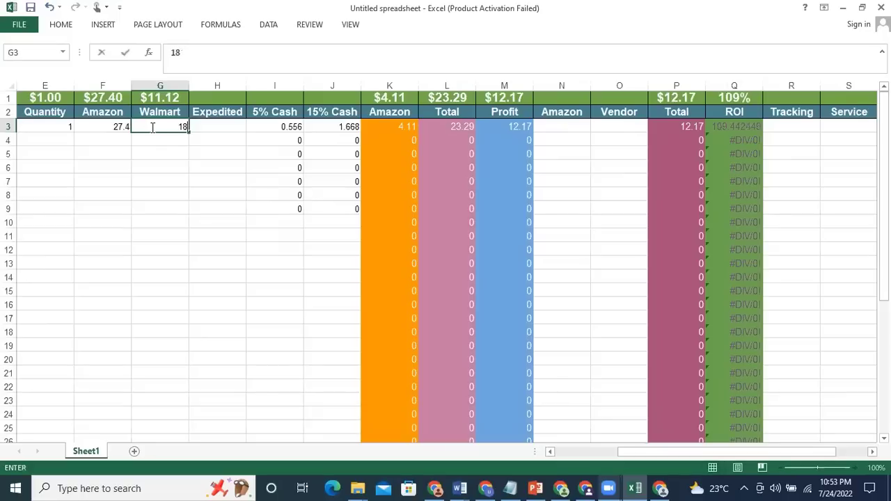
left_click(148, 155)
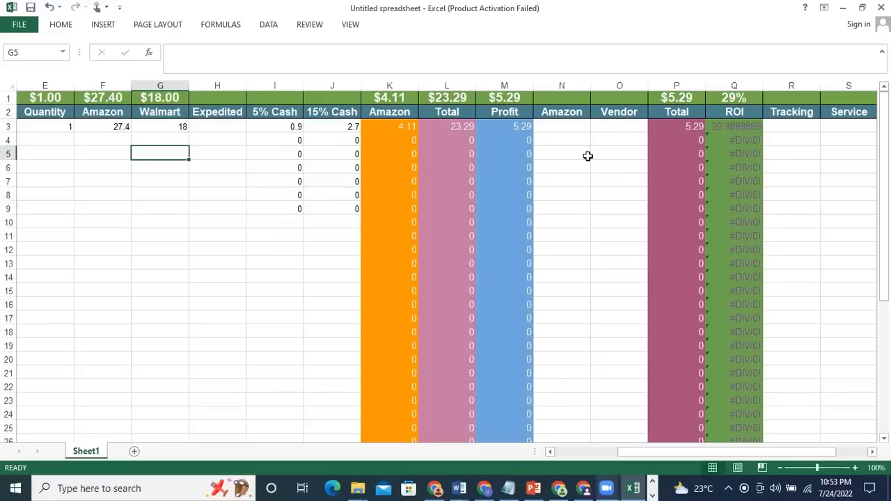
left_click(284, 182)
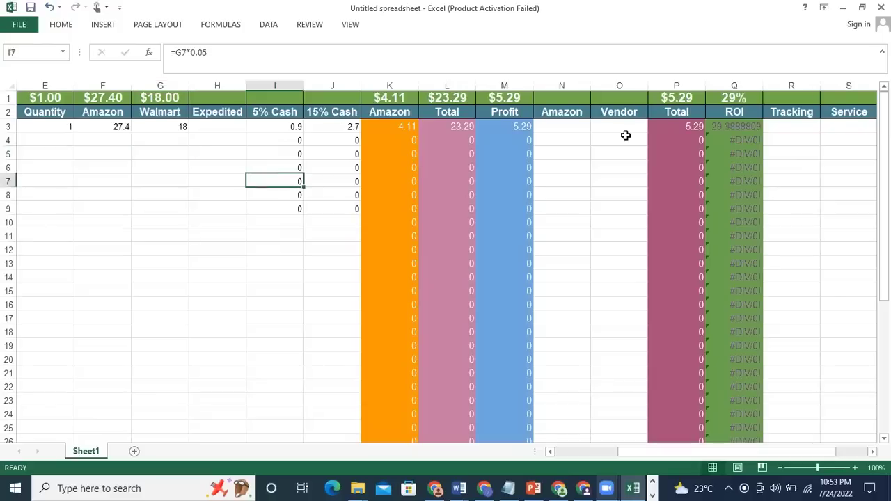
left_click(708, 127)
left_click(696, 130)
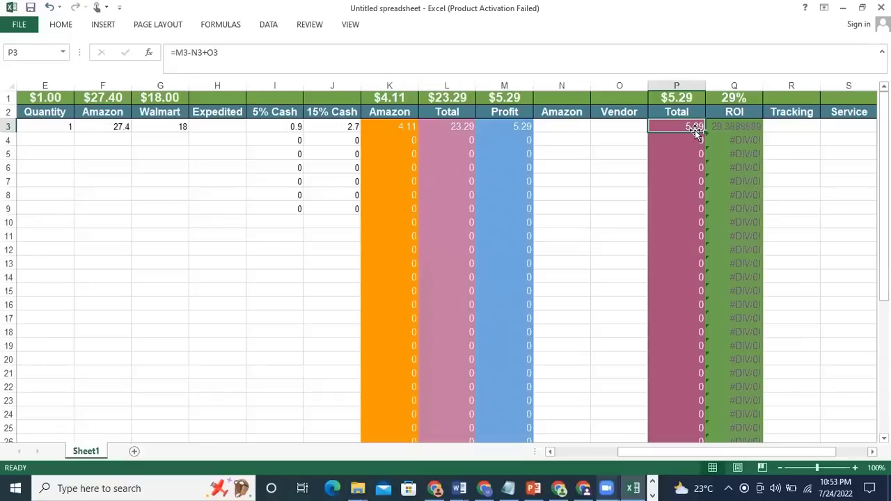
Step: Switch to the Chrome window with Seller Central and check the Amazon seller offers for the Penn tennis ball case
left_click(490, 486)
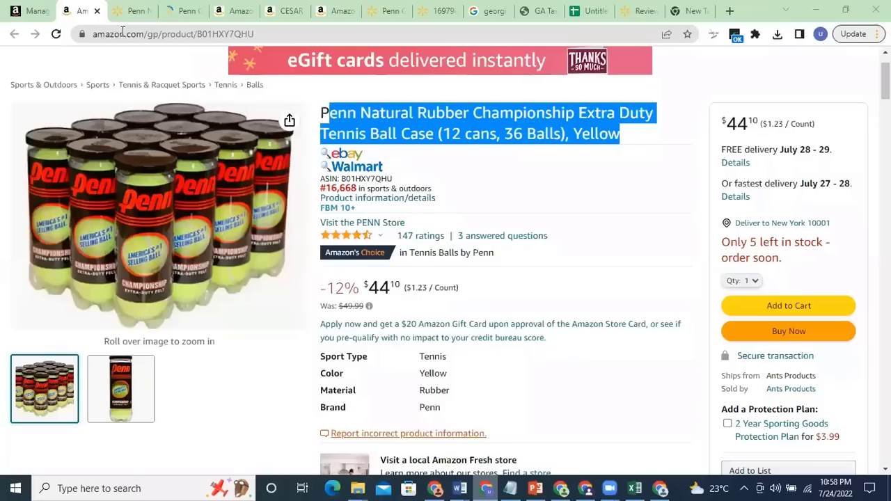
left_click(32, 10)
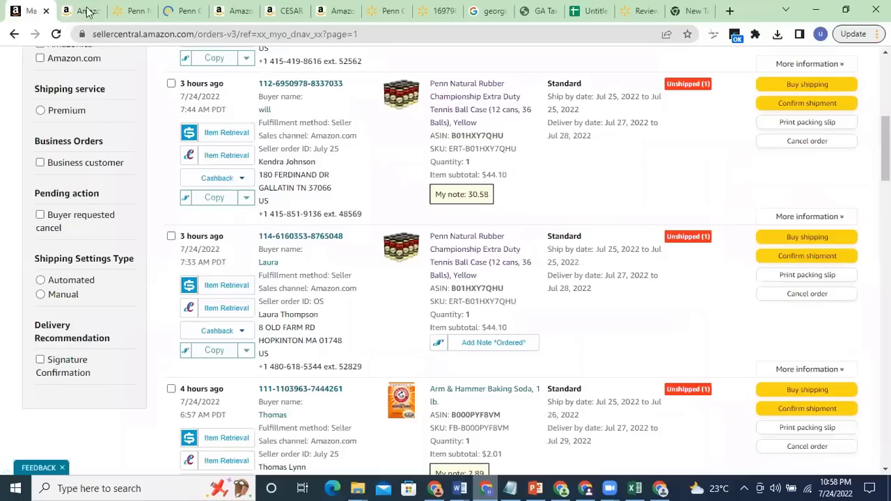
key("ctrl+Tab")
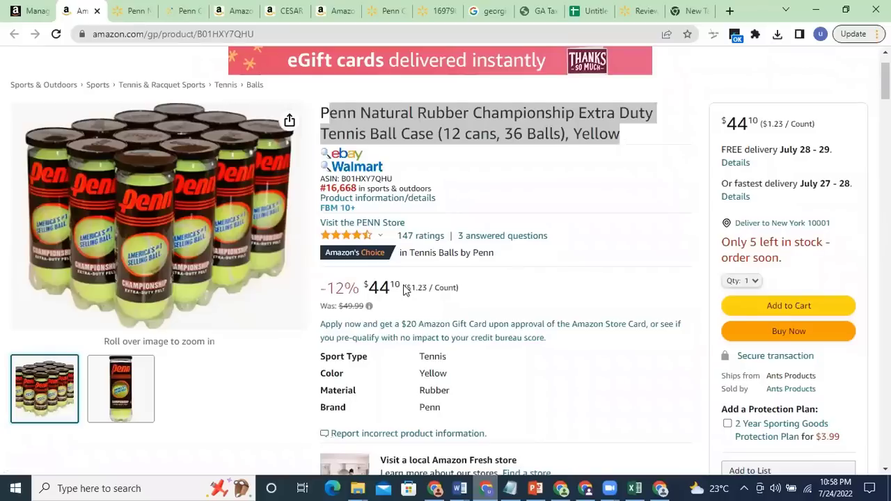
scroll(696, 338, "down", 3)
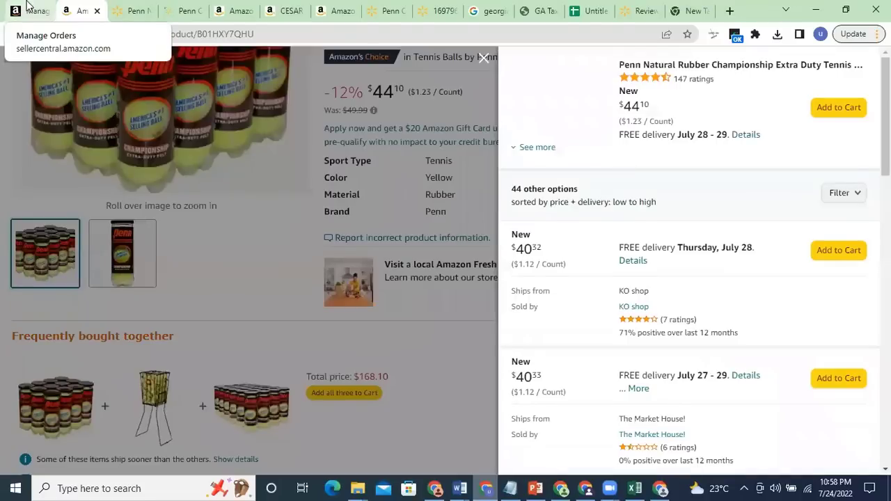
Step: Check the item subtotals of the two Penn tennis ball orders in Manage Orders
key("ctrl+1")
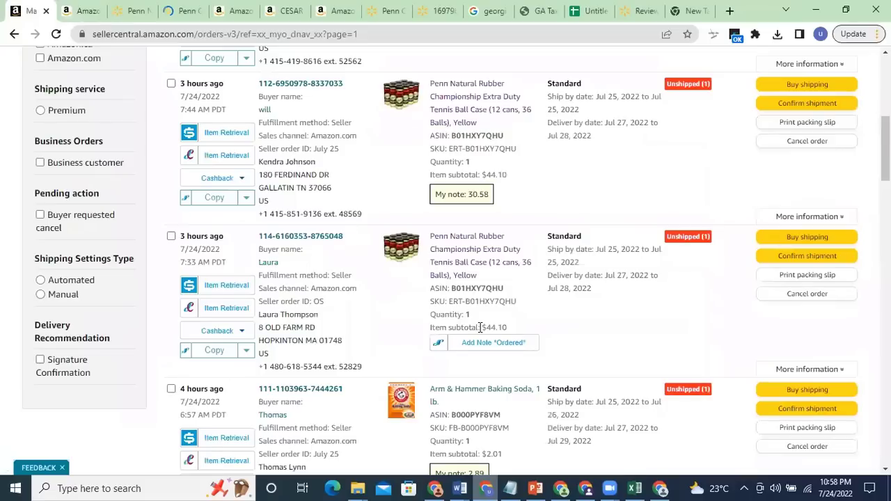
left_click_drag(486, 326, 506, 322)
double_click(501, 175)
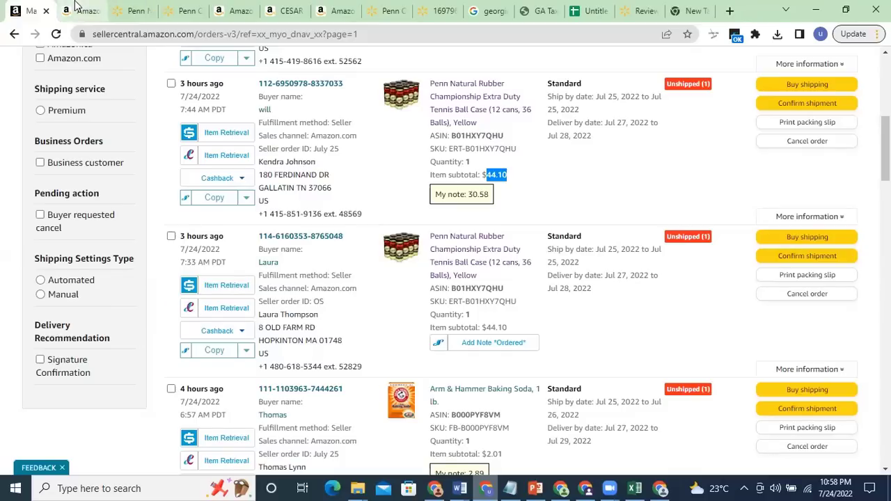
Step: Compare the Penn 12-can, 36-ball case on Walmart with its Amazon seller offers, consulting the ASIN list in Notepad
left_click(127, 13)
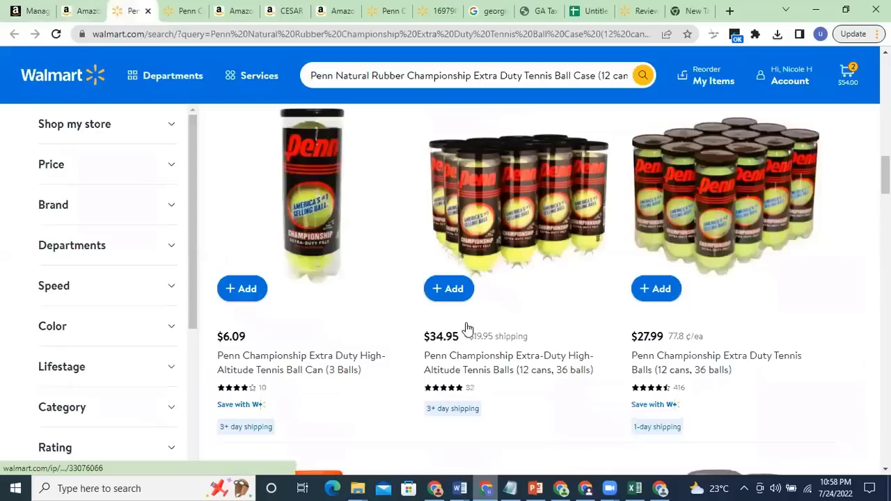
left_click(534, 488)
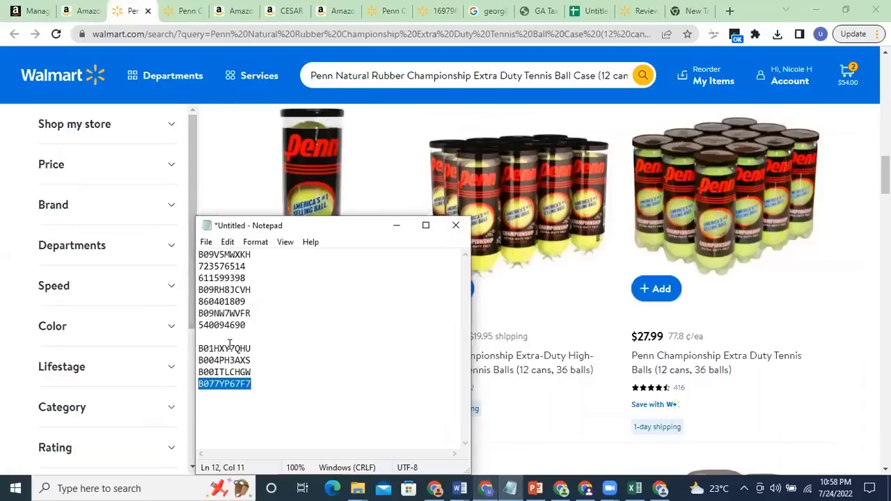
left_click(495, 257)
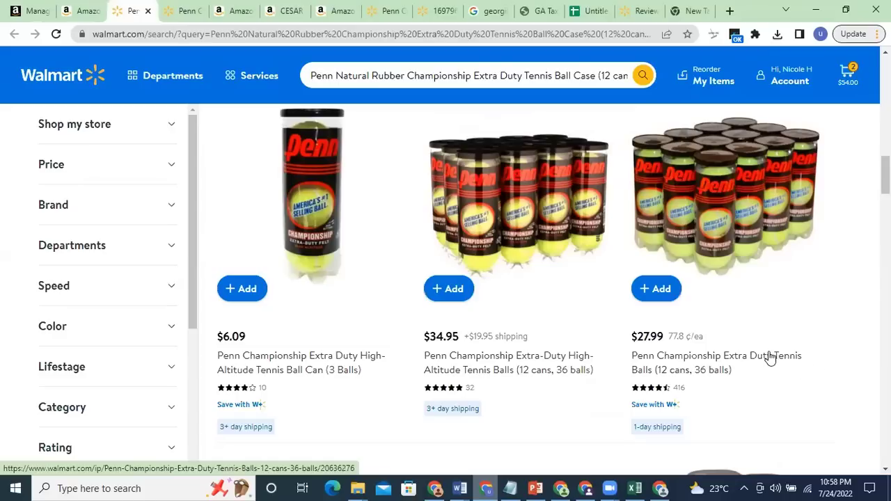
left_click(83, 11)
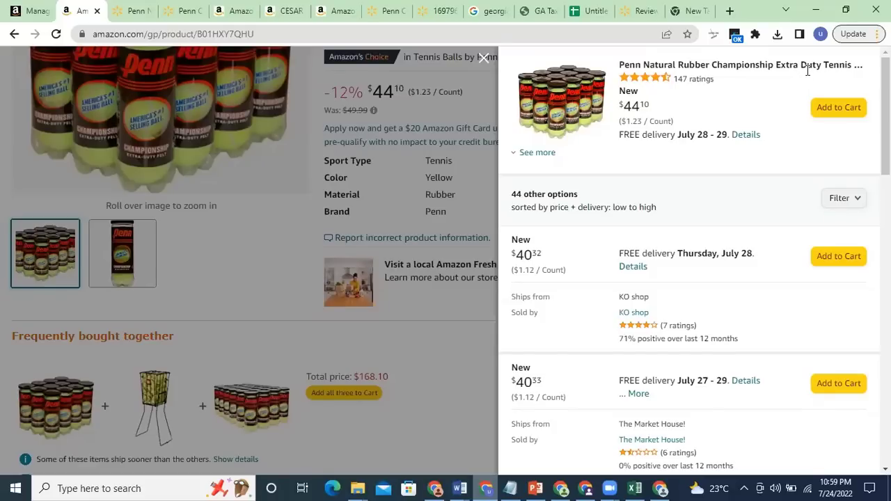
left_click(135, 10)
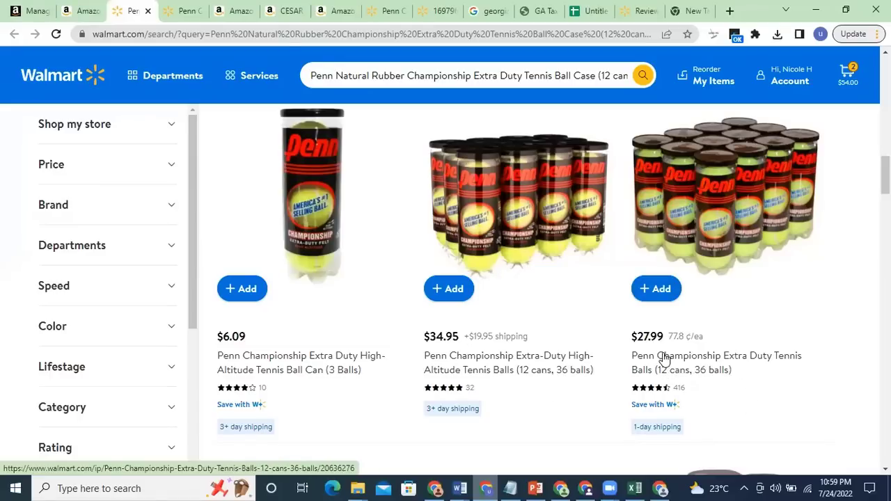
Step: Check the Penn tennis ball order's item subtotal, switch to Excel, and set the Amazon price in cell F3 to 44.10
left_click(28, 10)
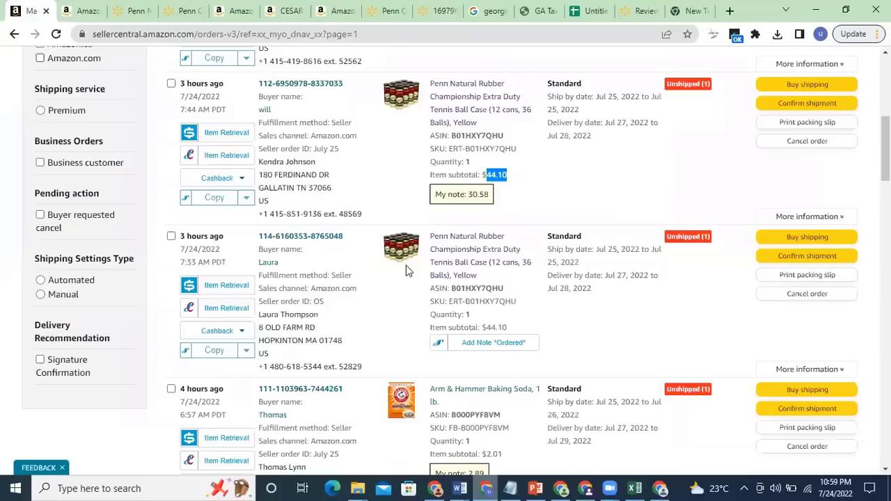
left_click(635, 488)
left_click(124, 128)
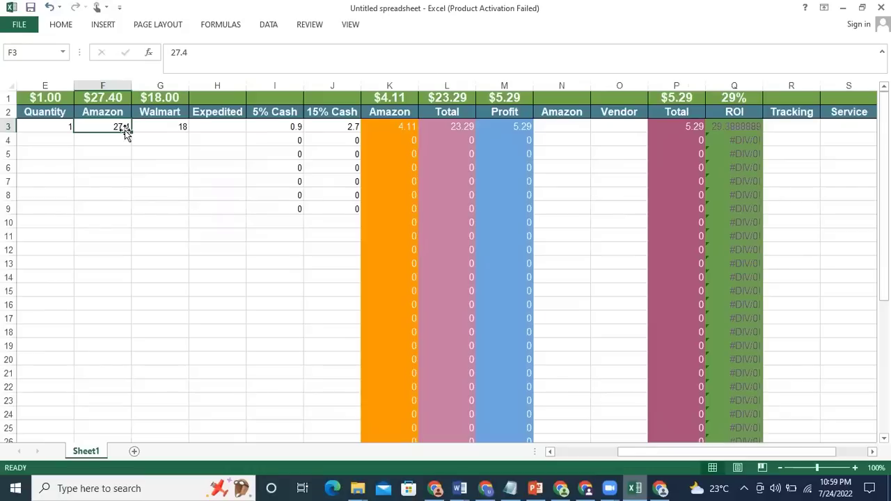
type("44")
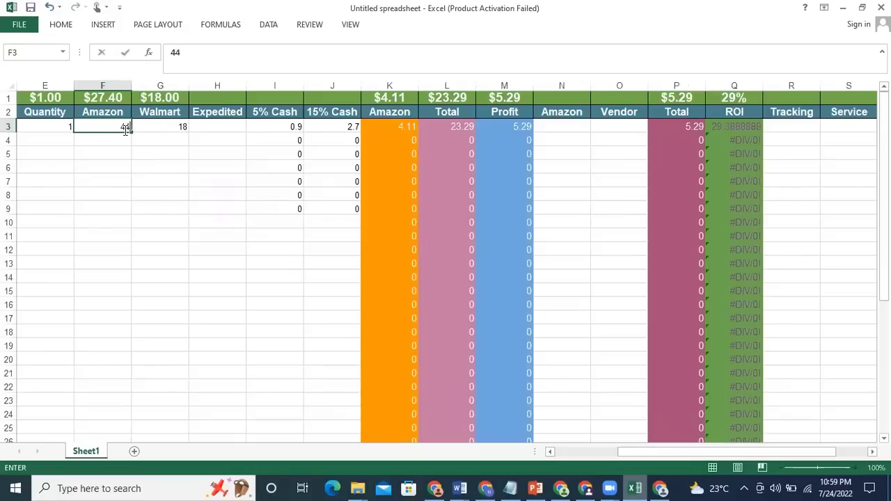
type(".10")
Step: Set the Walmart price in cell G3 to 28 and check the resulting total profit in cell P3
left_click(186, 129)
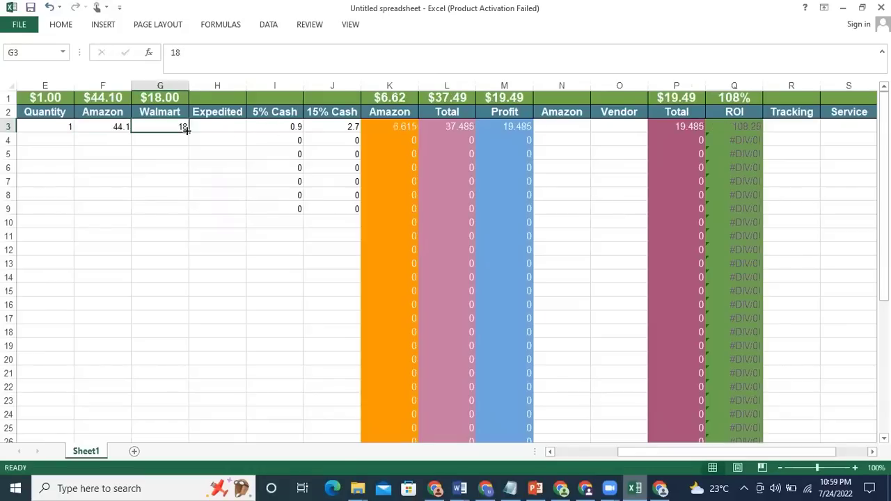
type("27")
key("BackSpace")
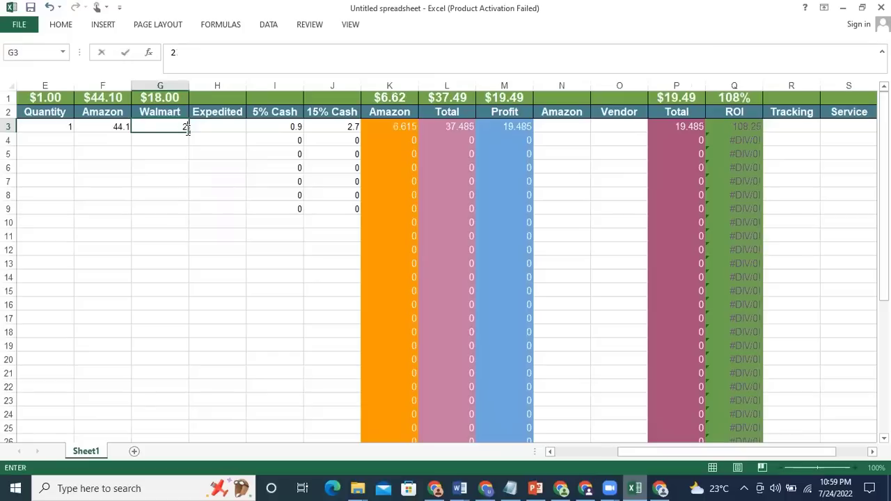
type("8")
left_click(163, 151)
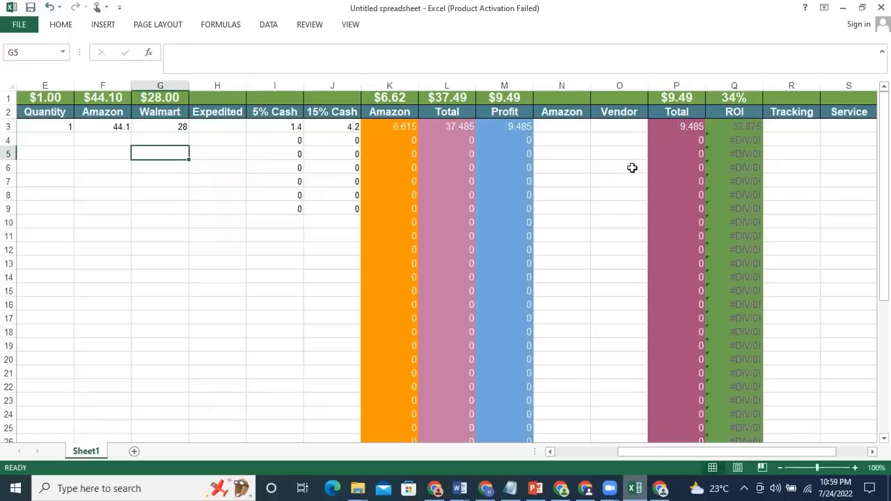
left_click(695, 128)
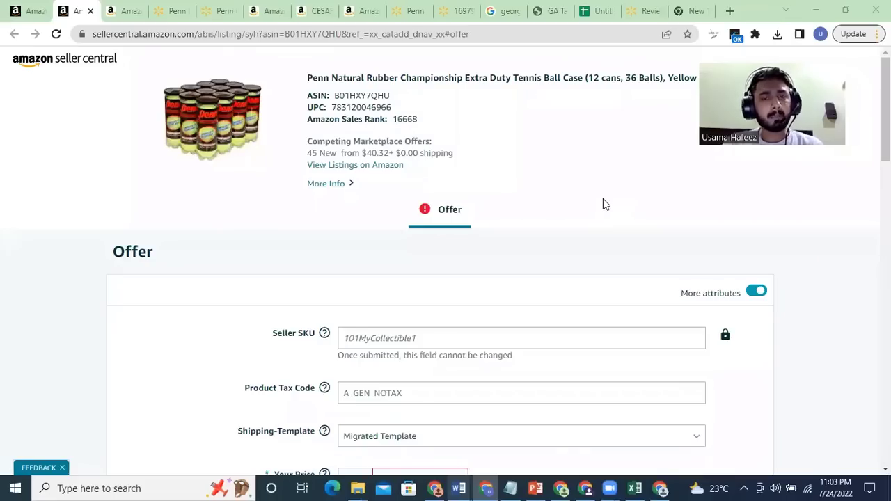
Step: Copy the item number 20636276 from the Walmart tennis ball listing's URL into the Seller SKU of the Amazon offer form
left_click(19, 7)
scroll(285, 164, "down", 1)
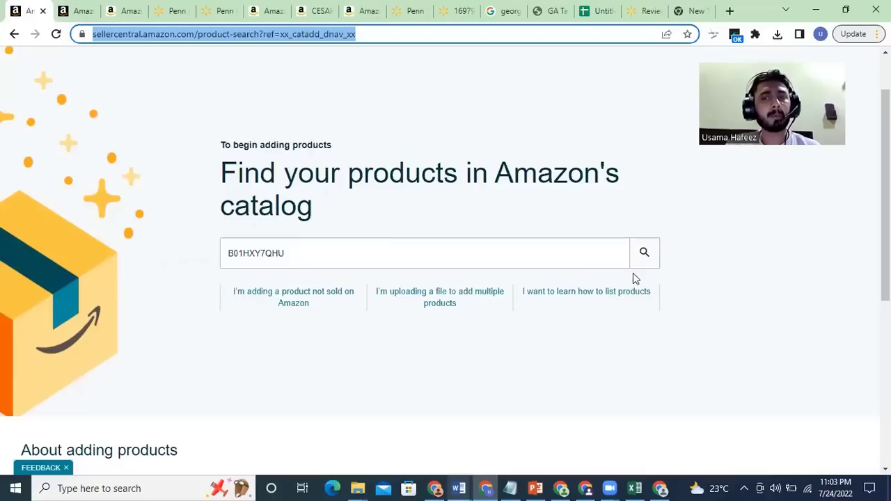
left_click(76, 15)
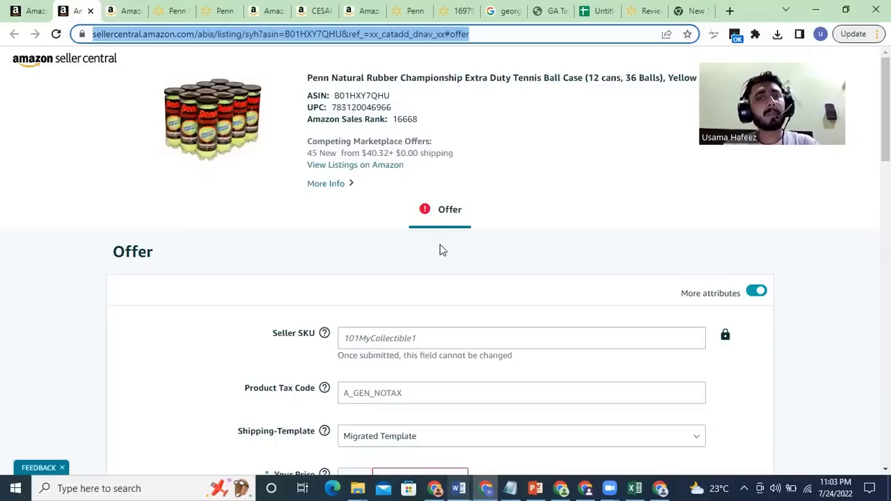
scroll(439, 250, "down", 2)
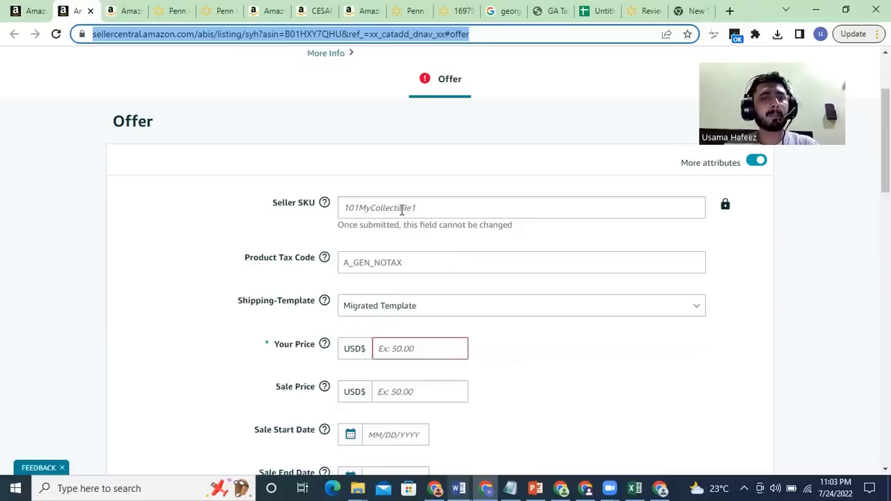
left_click(211, 6)
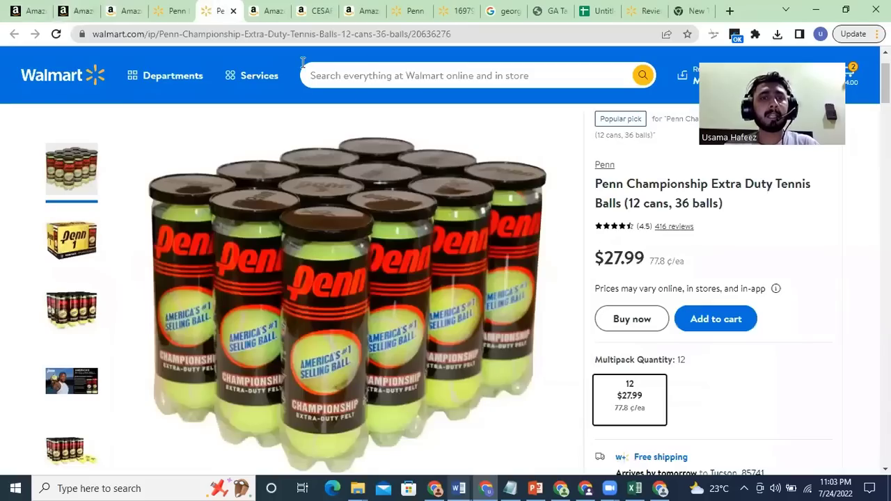
double_click(434, 39)
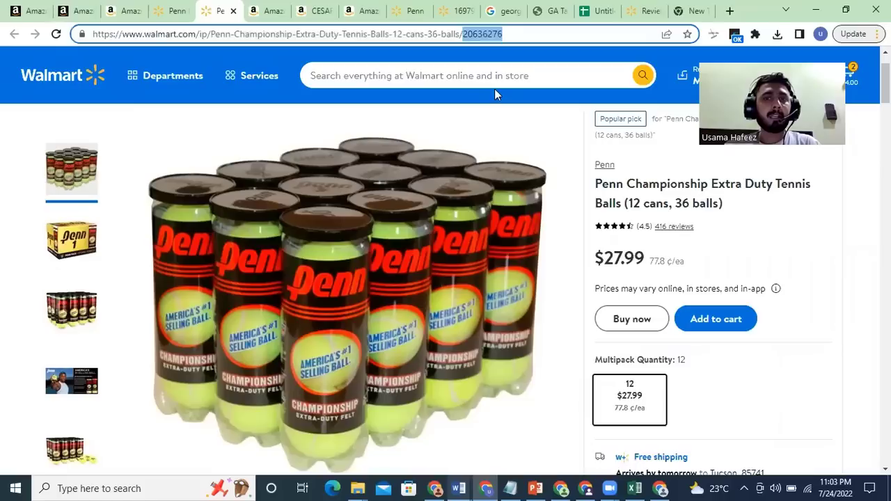
key("shift+F10")
left_click(508, 112)
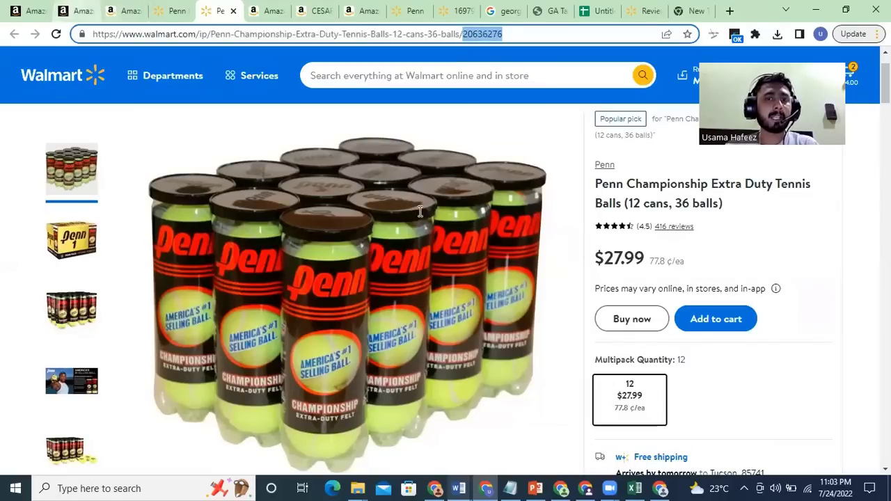
key("ctrl+2")
key("ctrl+v")
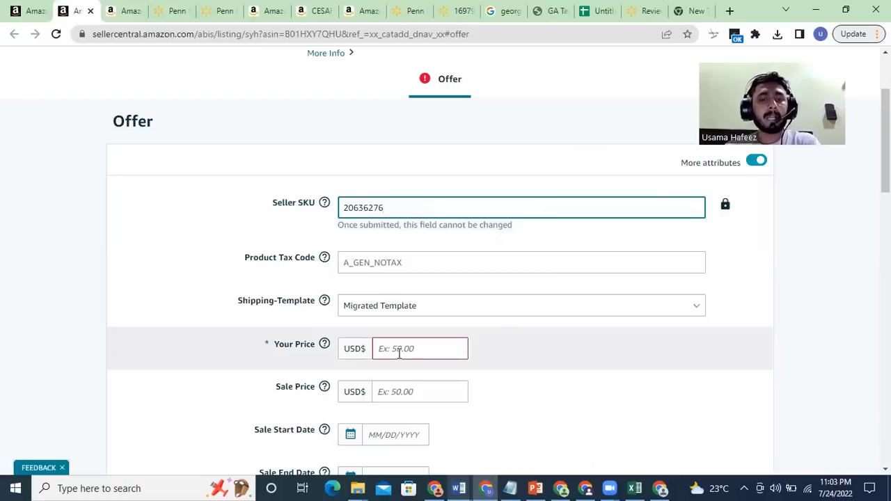
Step: Set the offer's Your Price to 39 USD and choose Migrated Template as the shipping template
left_click(399, 354)
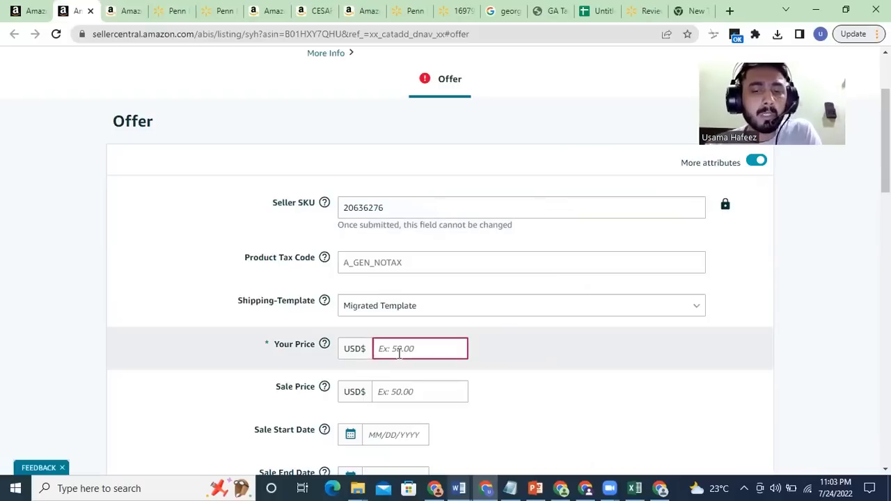
type("39")
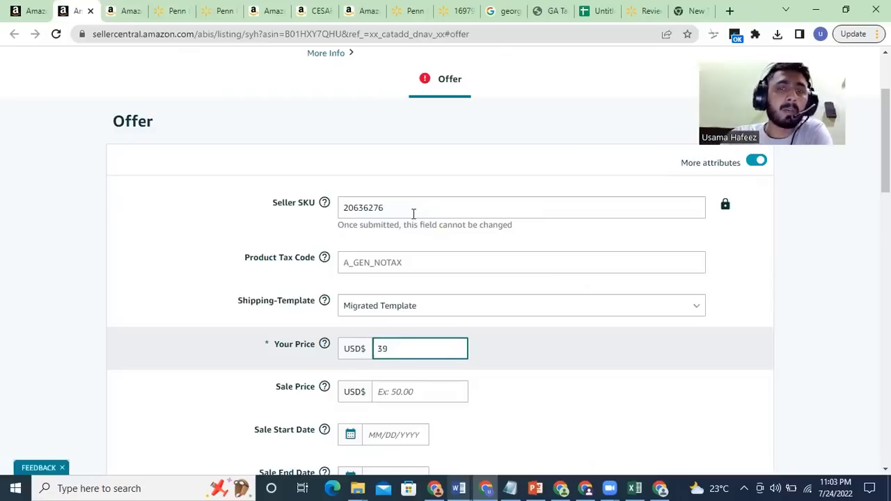
scroll(415, 161, "down", 3)
left_click(414, 162)
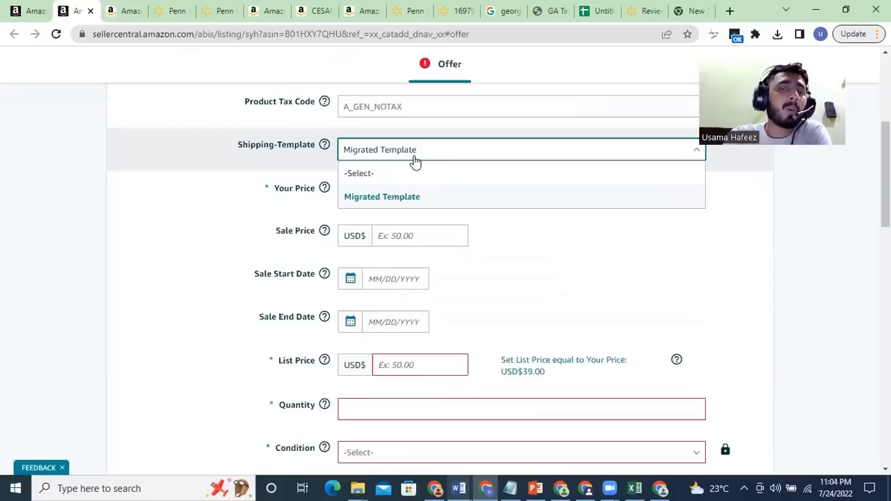
left_click(412, 195)
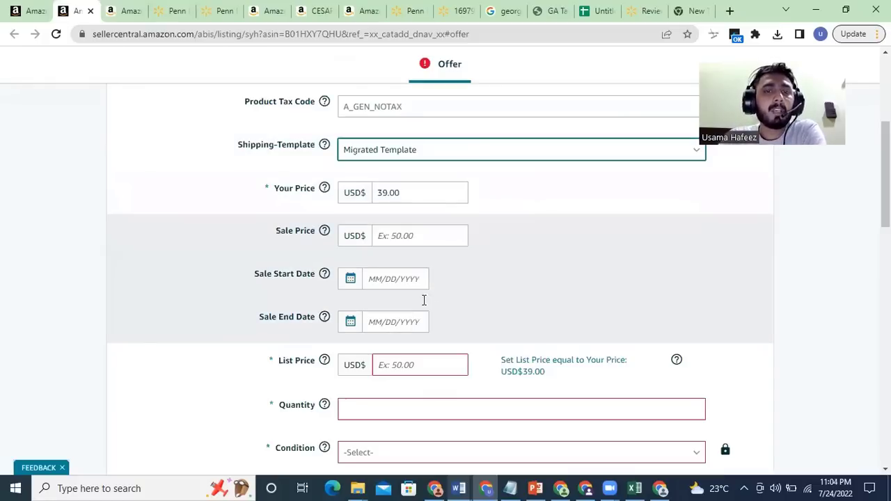
Step: Complete the required offer fields with a list price of 39 USD, a quantity of 8 and the condition New
scroll(424, 301, "down", 1)
left_click(422, 302)
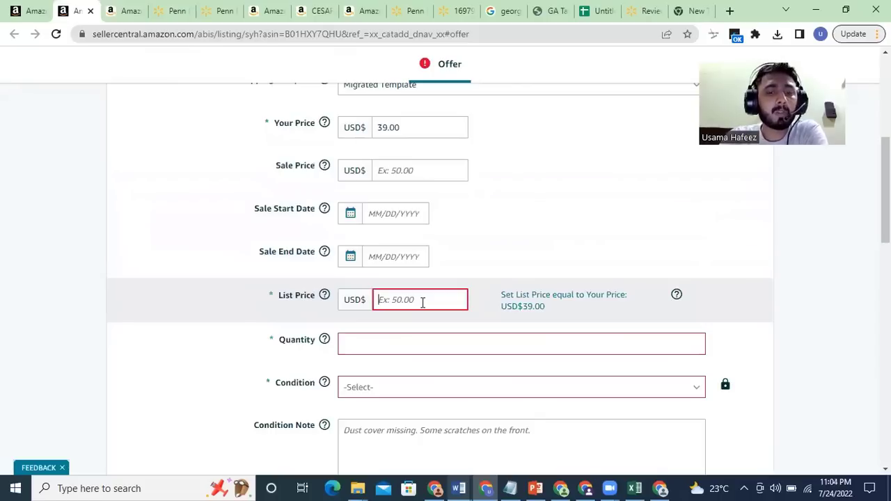
type("39")
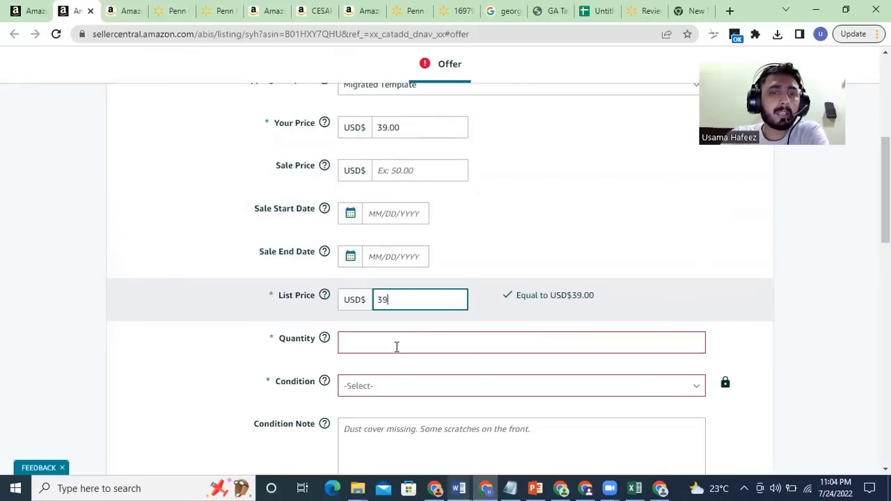
left_click(397, 346)
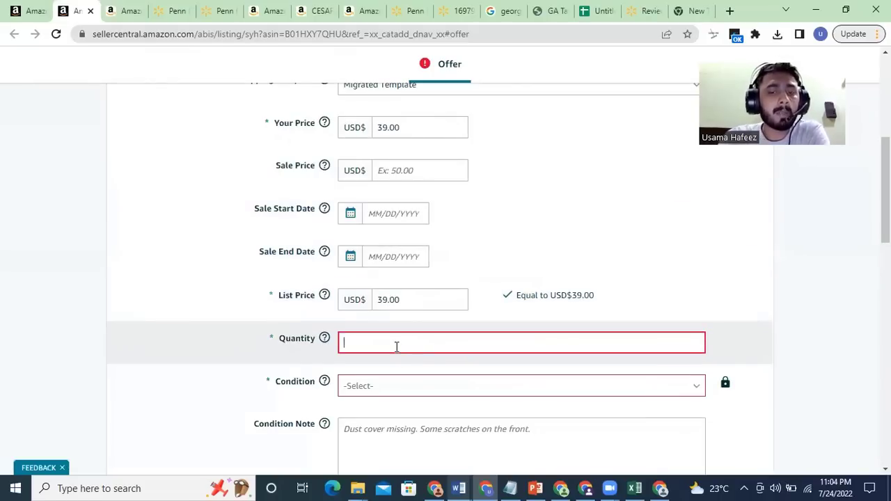
type("8")
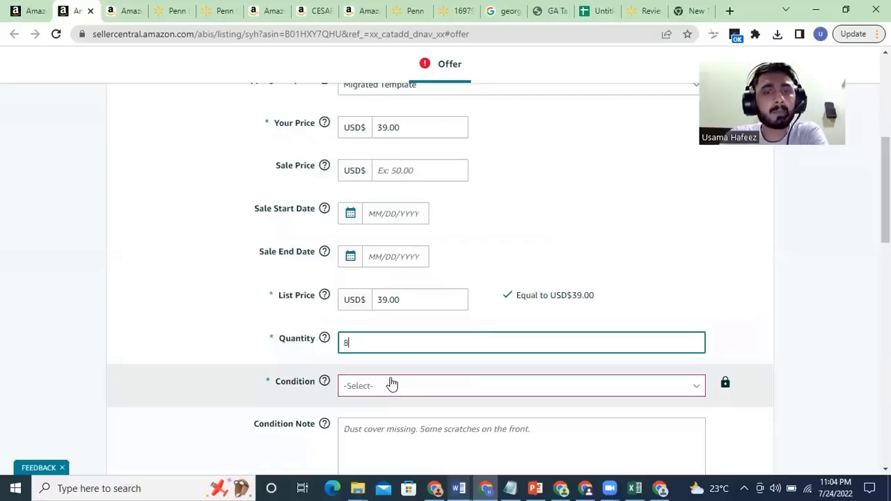
left_click(392, 385)
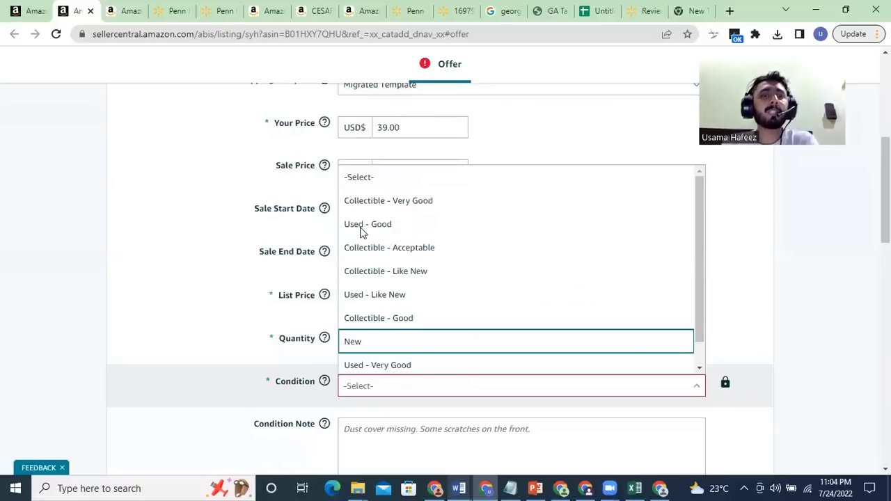
key("Return")
Step: Check the delivery estimate on the Walmart tennis ball listing, and set the Amazon offer's handling time to 1
key("ctrl+5")
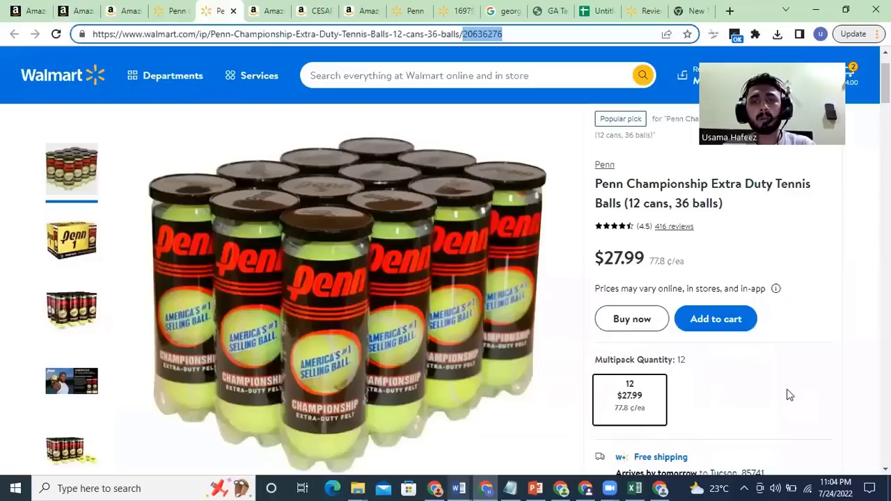
scroll(791, 395, "down", 1)
scroll(750, 352, "down", 1)
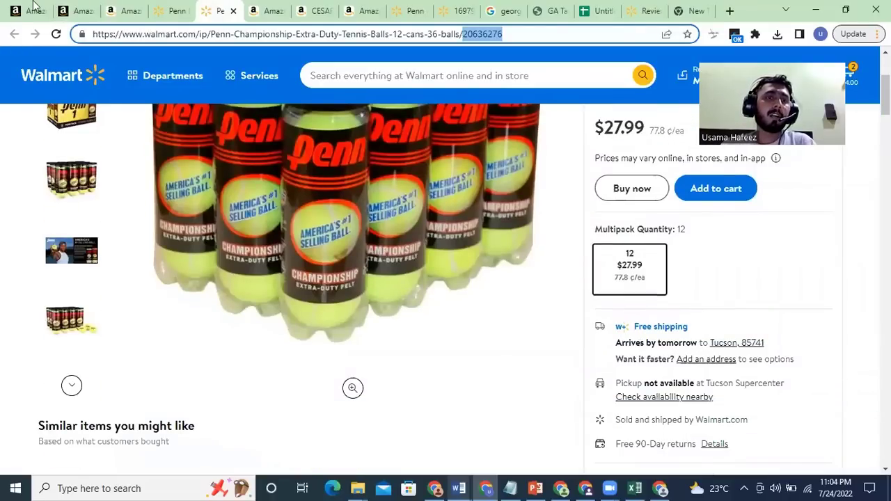
left_click(73, 10)
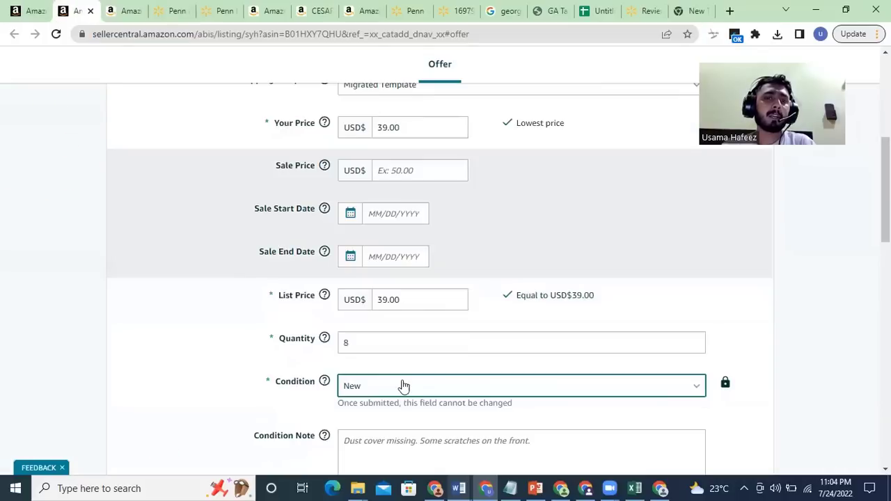
scroll(363, 368, "down", 1)
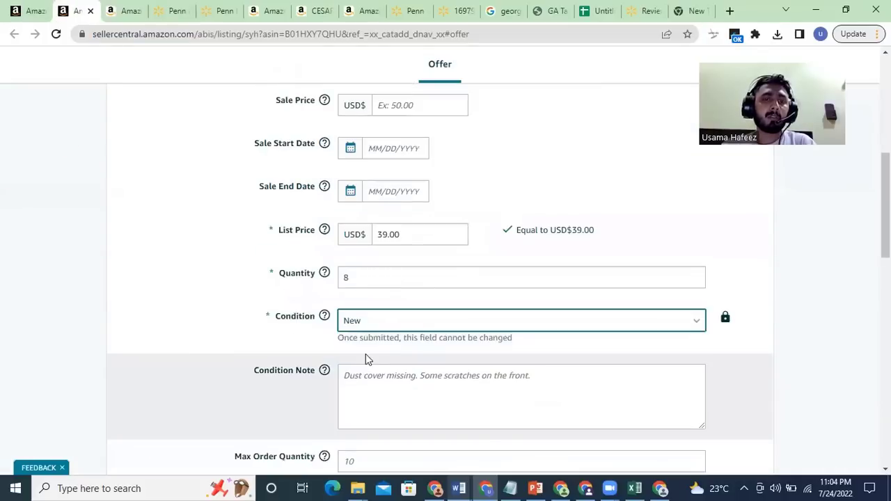
scroll(359, 374, "down", 2)
left_click(360, 374)
type("1")
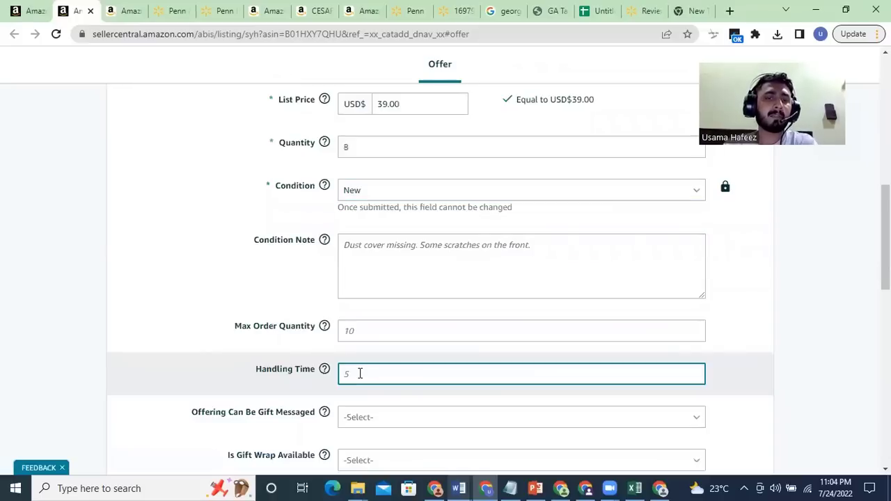
scroll(623, 387, "down", 2)
scroll(663, 393, "down", 5)
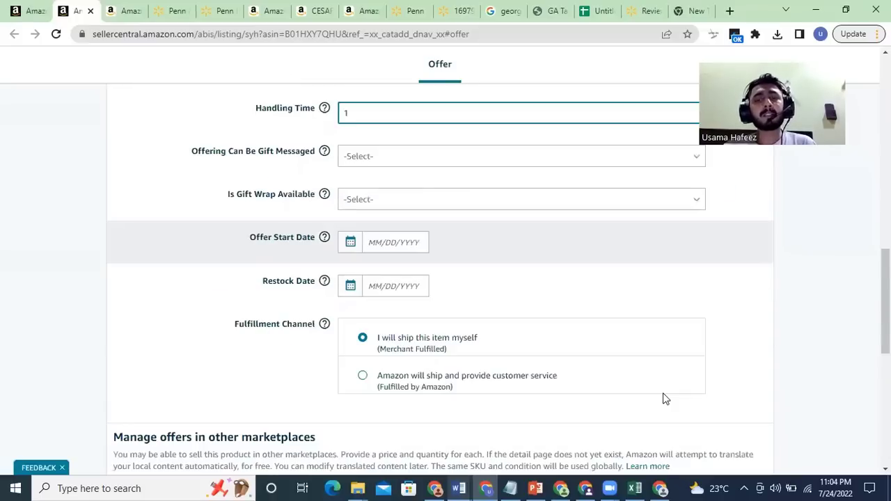
scroll(465, 348, "down", 2)
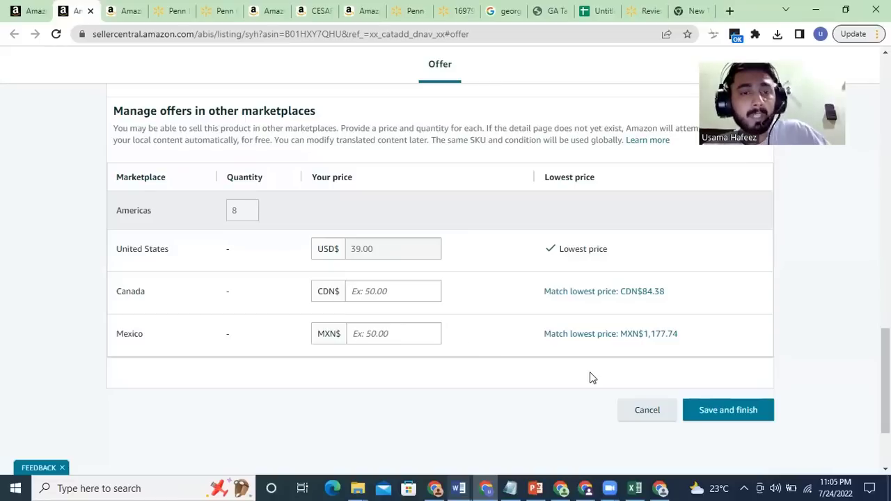
Step: Switch to Google Drive in Chrome, open the Amazon Dropshipping Course folder and look through its lecture videos
key("alt+Tab")
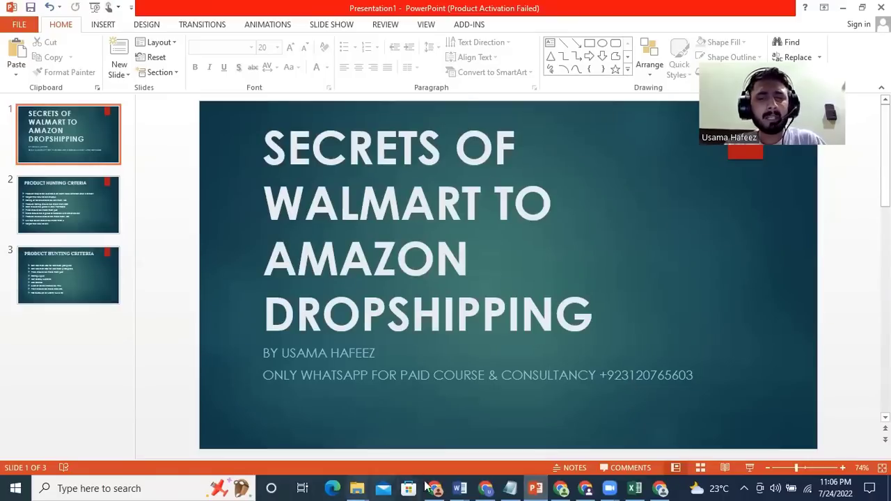
left_click(485, 488)
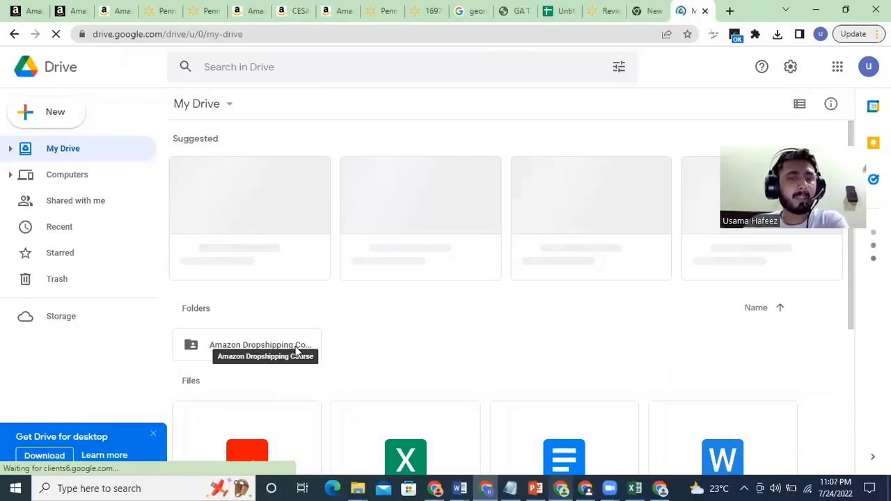
double_click(295, 351)
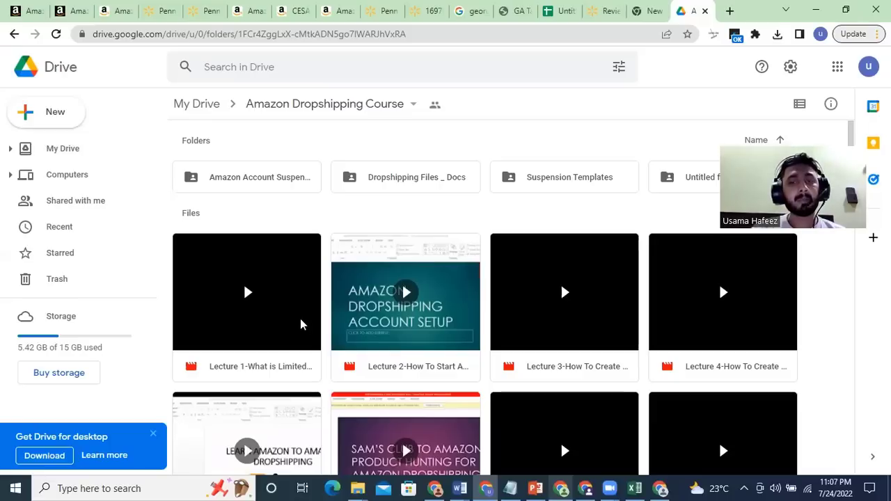
scroll(301, 324, "down", 10)
scroll(300, 324, "down", 10)
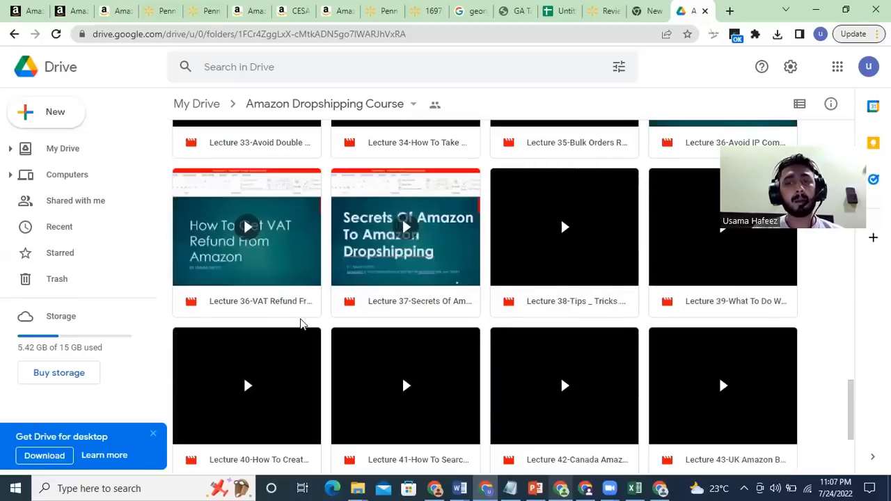
scroll(577, 312, "down", 3)
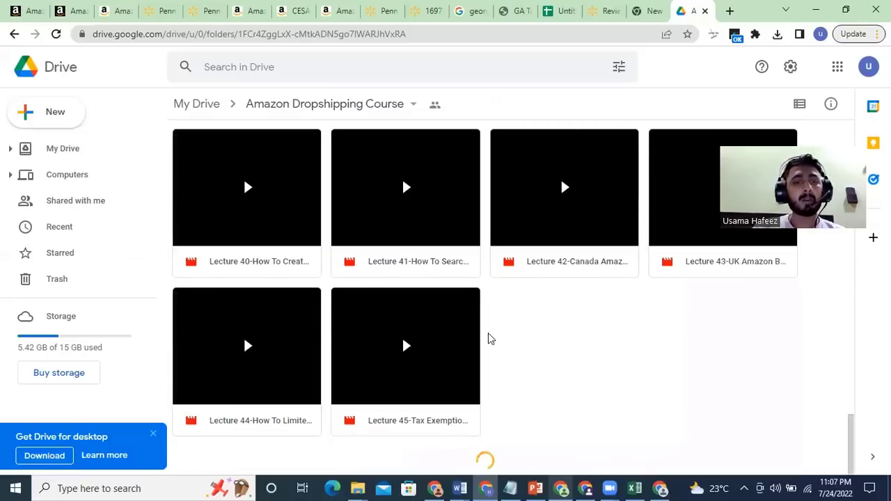